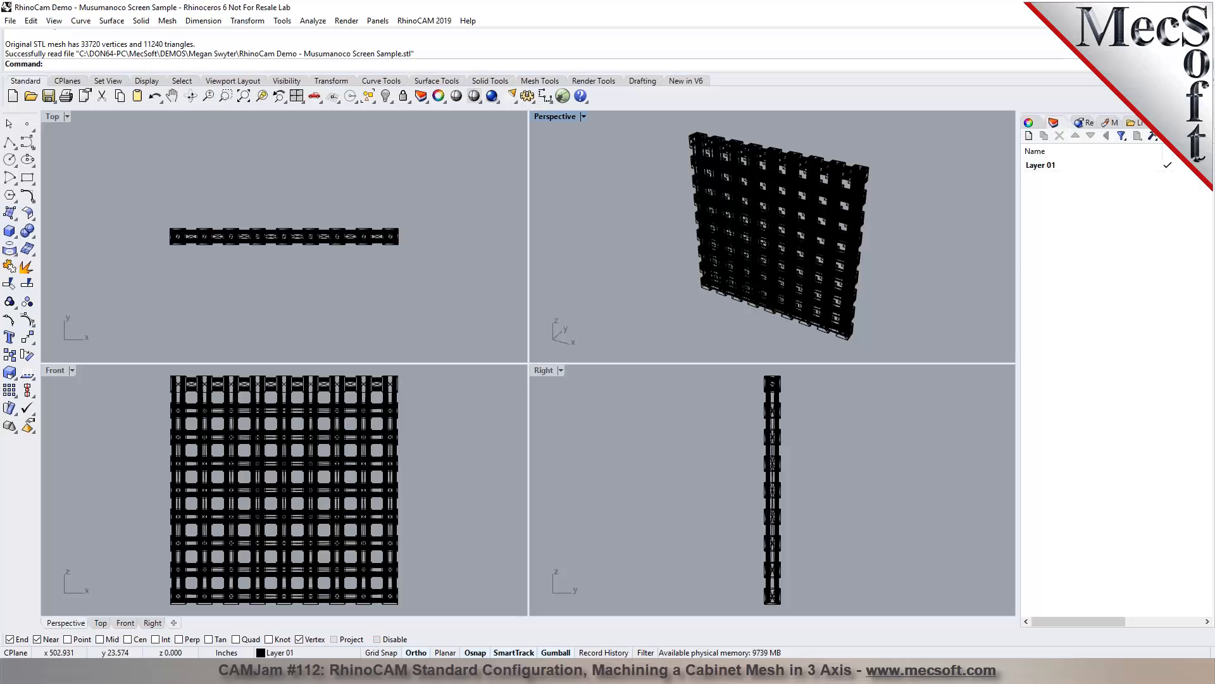
# Step: Maximize the Perspective viewport and display the lattice mesh in Shaded mode
pyautogui.doubleClick(567, 118)
pyautogui.moveTo(542, 411)
pyautogui.mouseDown(button='right')
pyautogui.moveTo(550, 383)
pyautogui.moveTo(640, 337)
pyautogui.moveTo(539, 345)
pyautogui.moveTo(543, 388)
pyautogui.mouseUp(button='right')
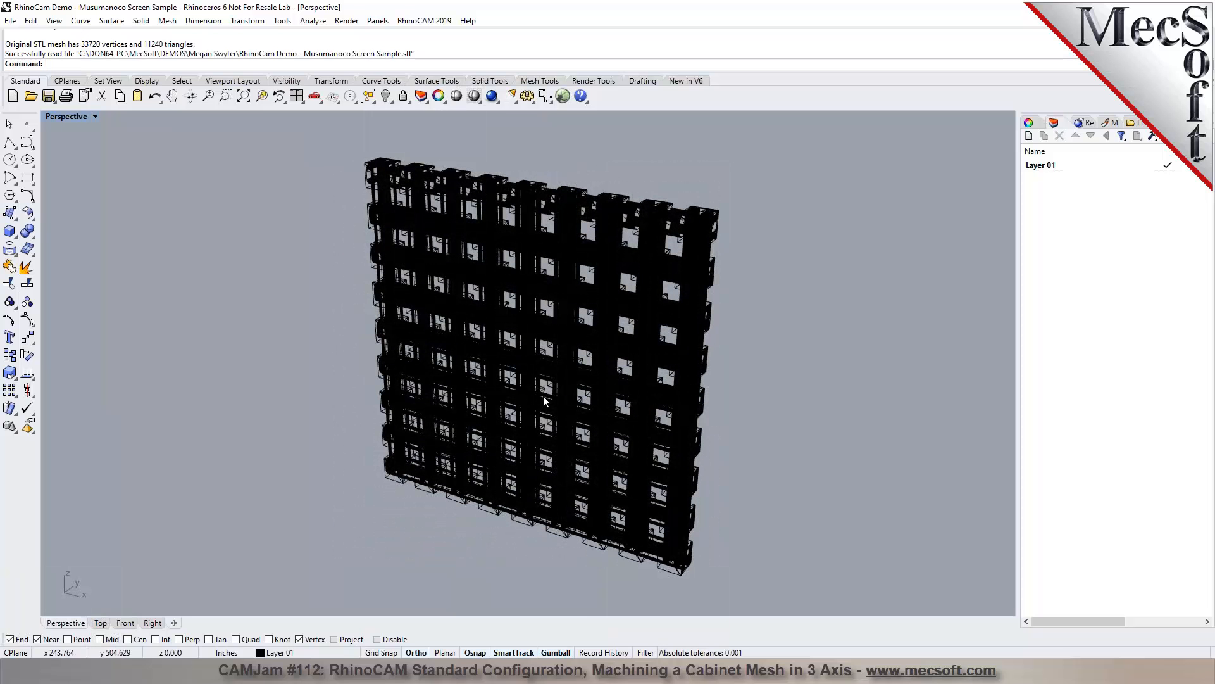
pyautogui.click(474, 96)
pyautogui.click(493, 120)
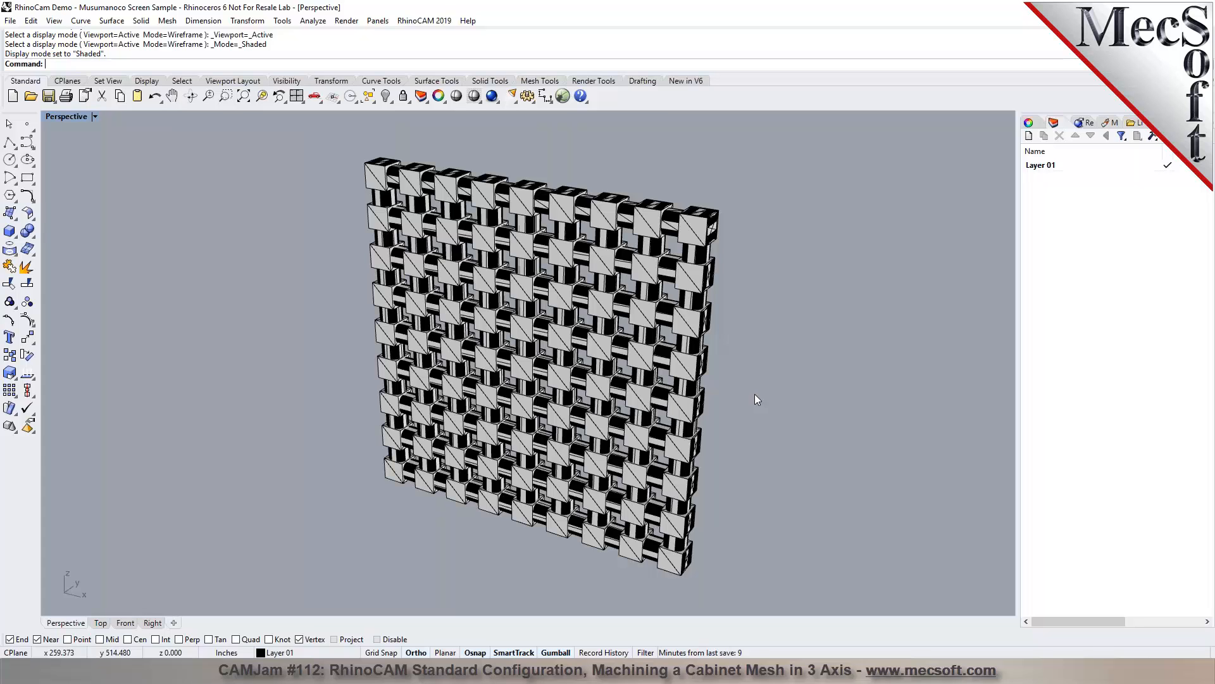
pyautogui.moveTo(785, 337)
pyautogui.mouseDown(button='right')
pyautogui.moveTo(645, 293)
pyautogui.moveTo(773, 285)
pyautogui.moveTo(765, 329)
pyautogui.moveTo(714, 325)
pyautogui.moveTo(728, 271)
pyautogui.moveTo(792, 285)
pyautogui.moveTo(767, 353)
pyautogui.mouseUp(button='right')
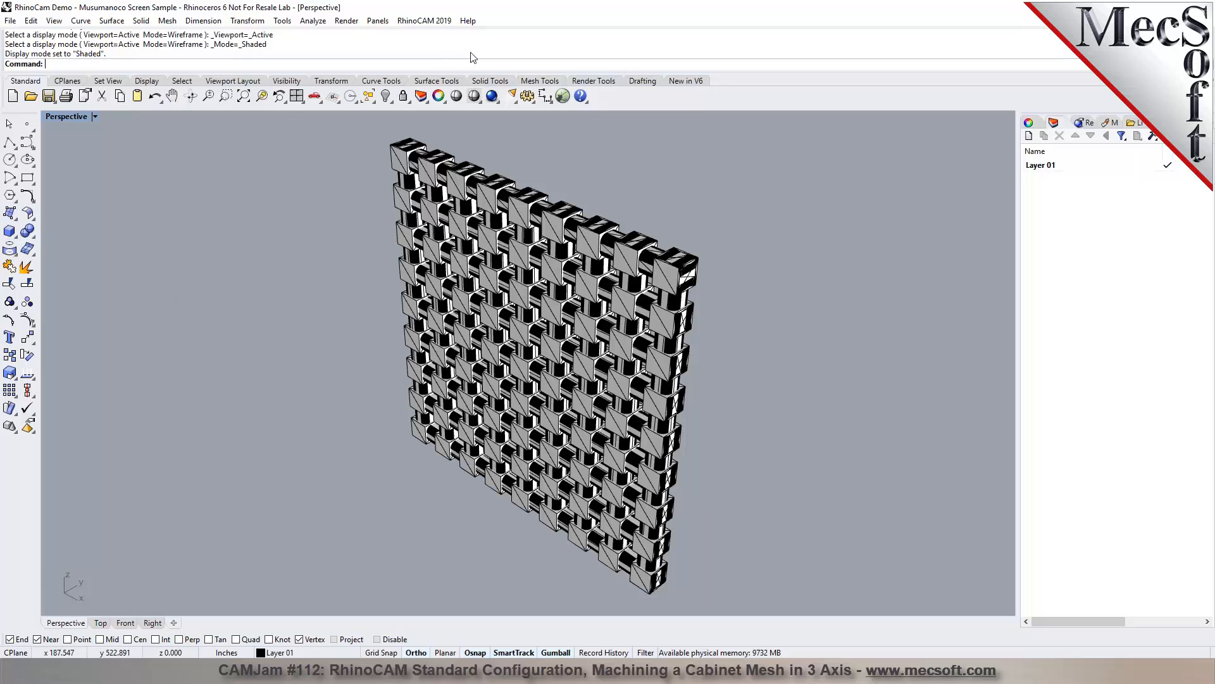
# Step: Load the RhinoCAM 2019 MILL module for programming the lattice mesh
pyautogui.click(425, 21)
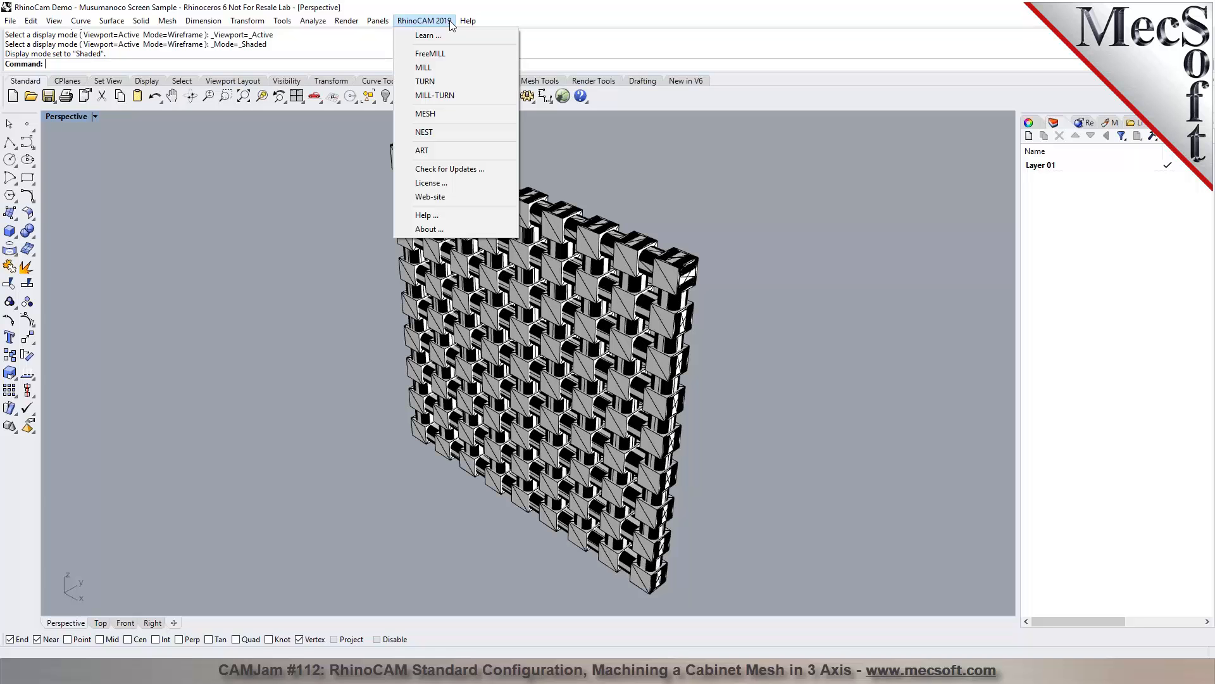
pyautogui.click(429, 67)
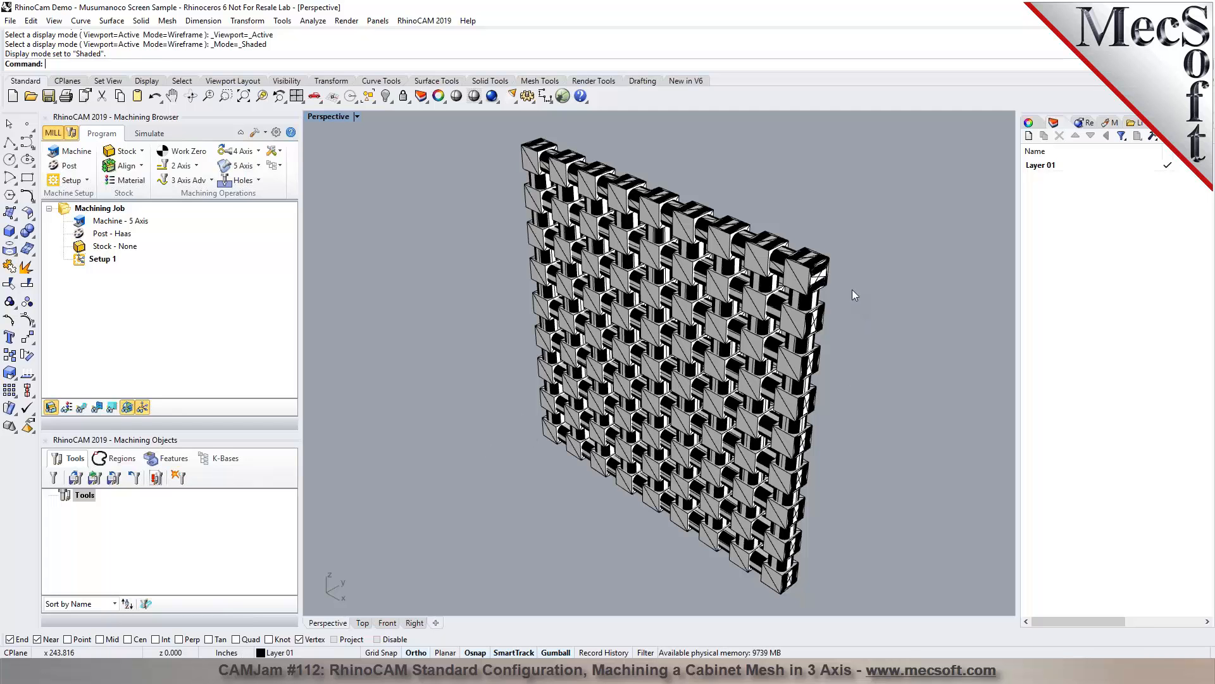
pyautogui.click(805, 276)
pyautogui.click(859, 238)
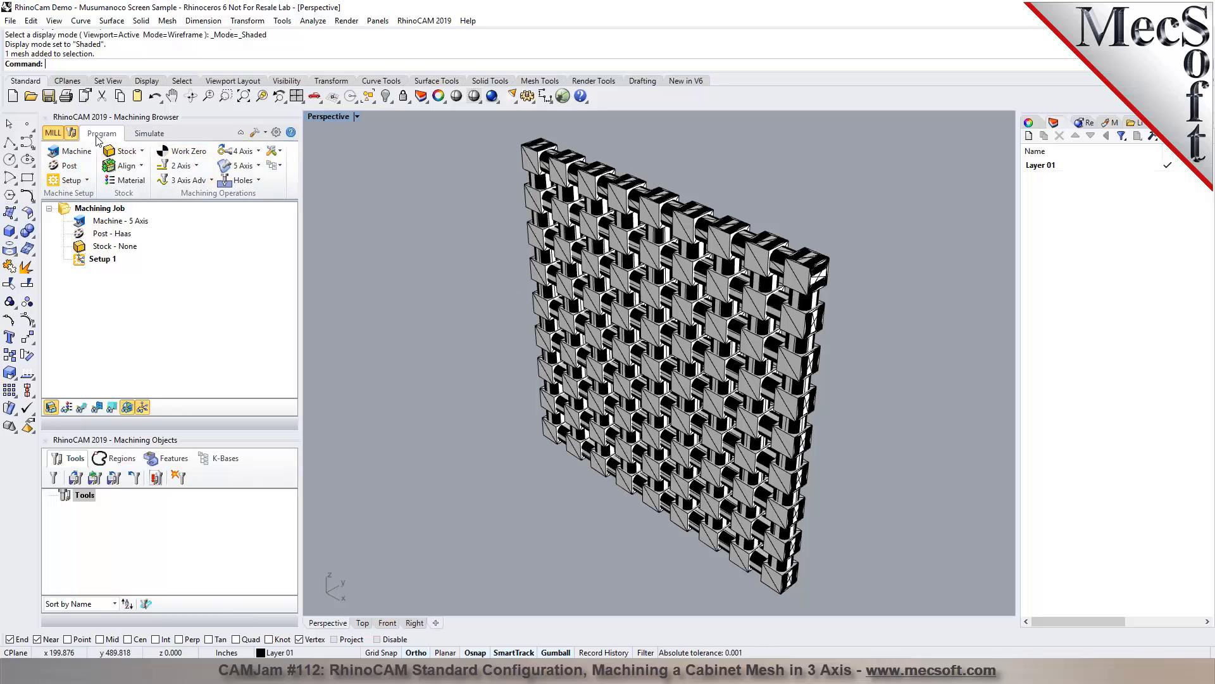
pyautogui.click(142, 137)
pyautogui.click(89, 135)
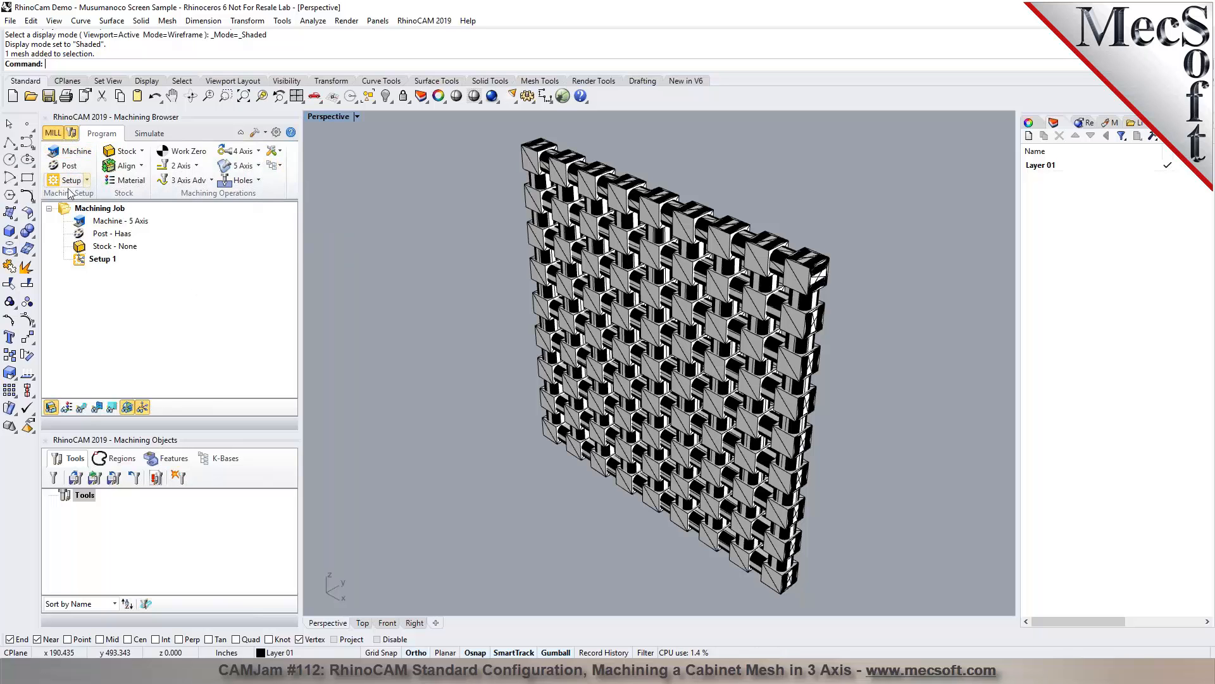
# Step: Orient the part geometry with the look-down direction from its front side so the lattice panel lies flat
pyautogui.click(87, 180)
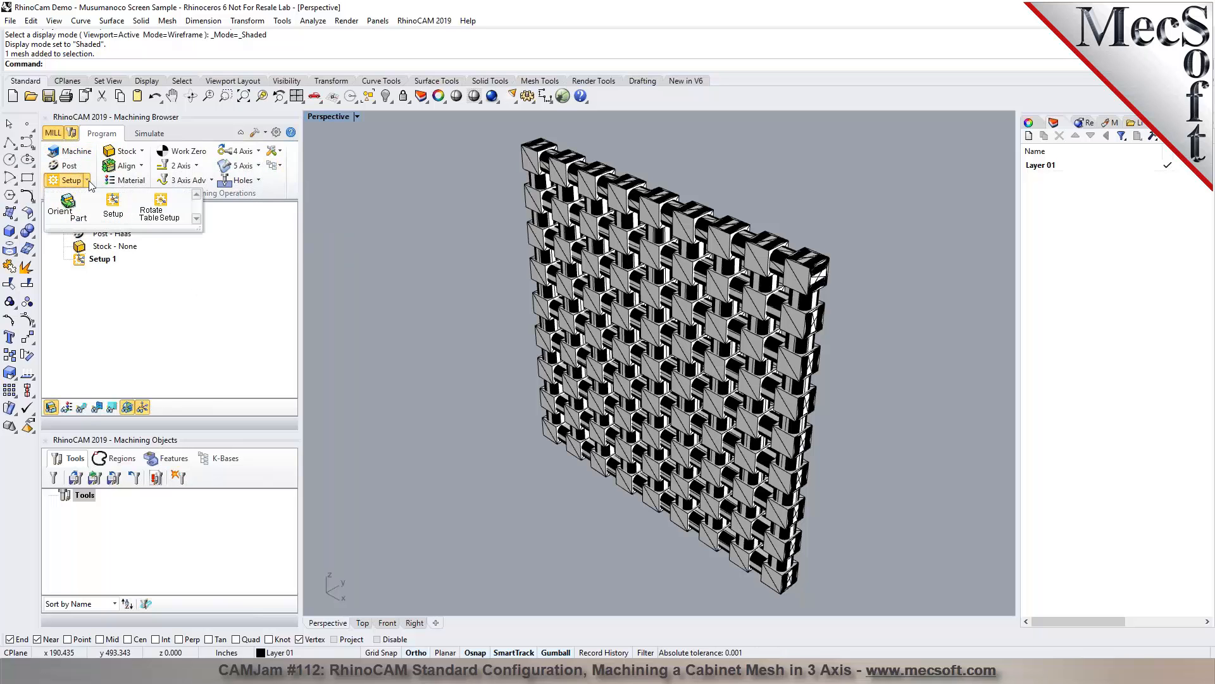
pyautogui.click(67, 212)
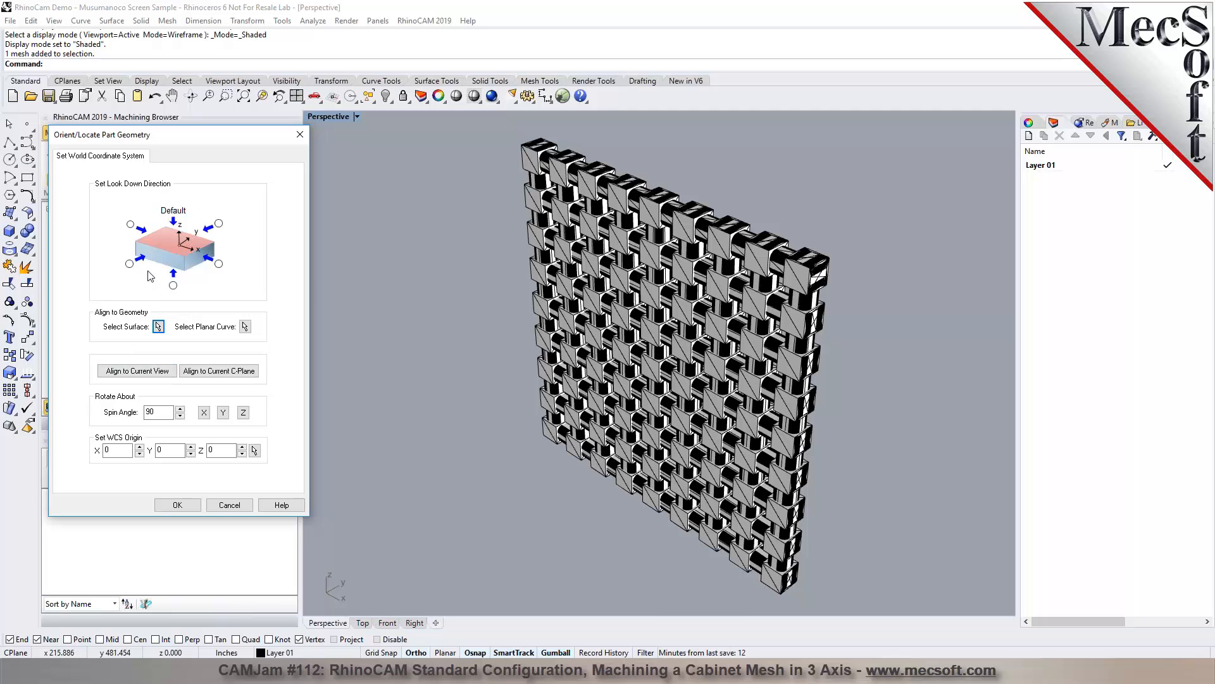
pyautogui.click(131, 265)
pyautogui.click(178, 507)
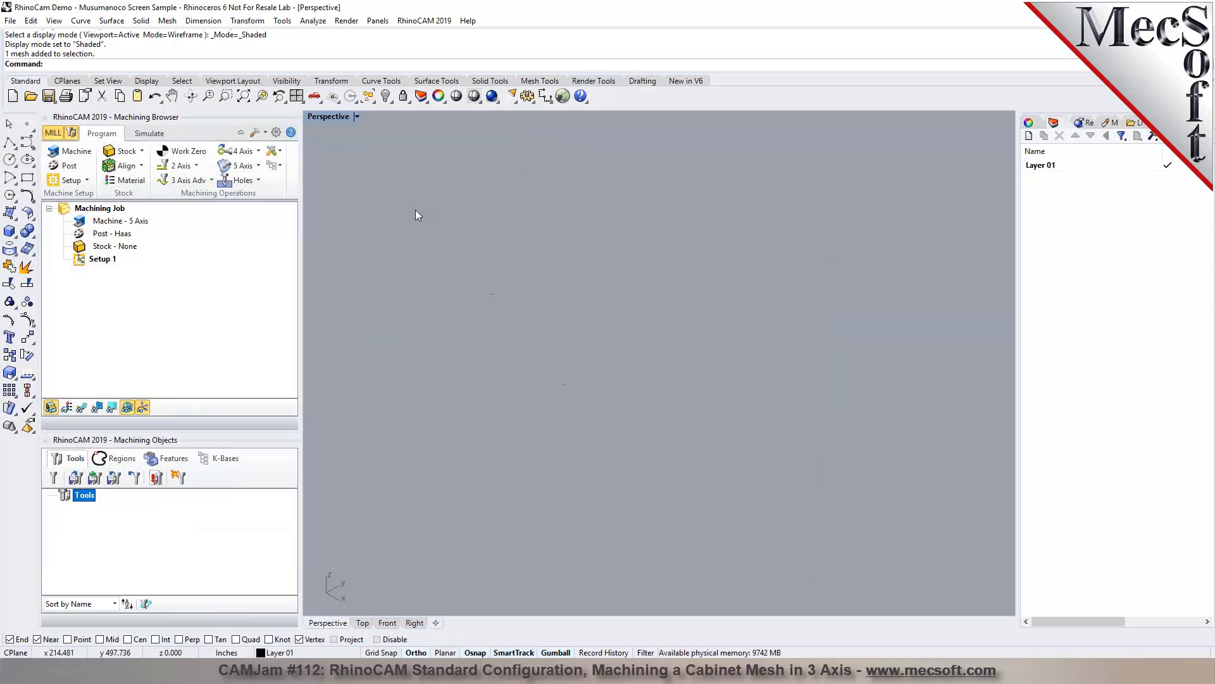
pyautogui.click(243, 98)
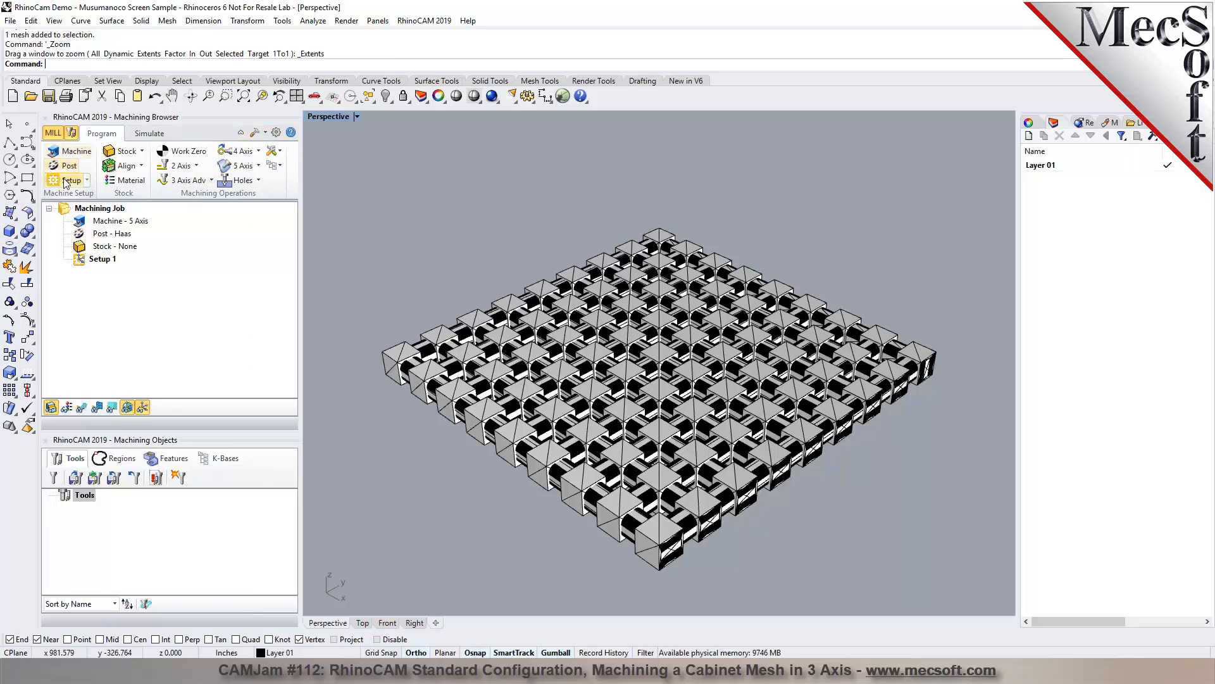
# Step: Define the machine tool as a 3 Axis machine
pyautogui.click(77, 152)
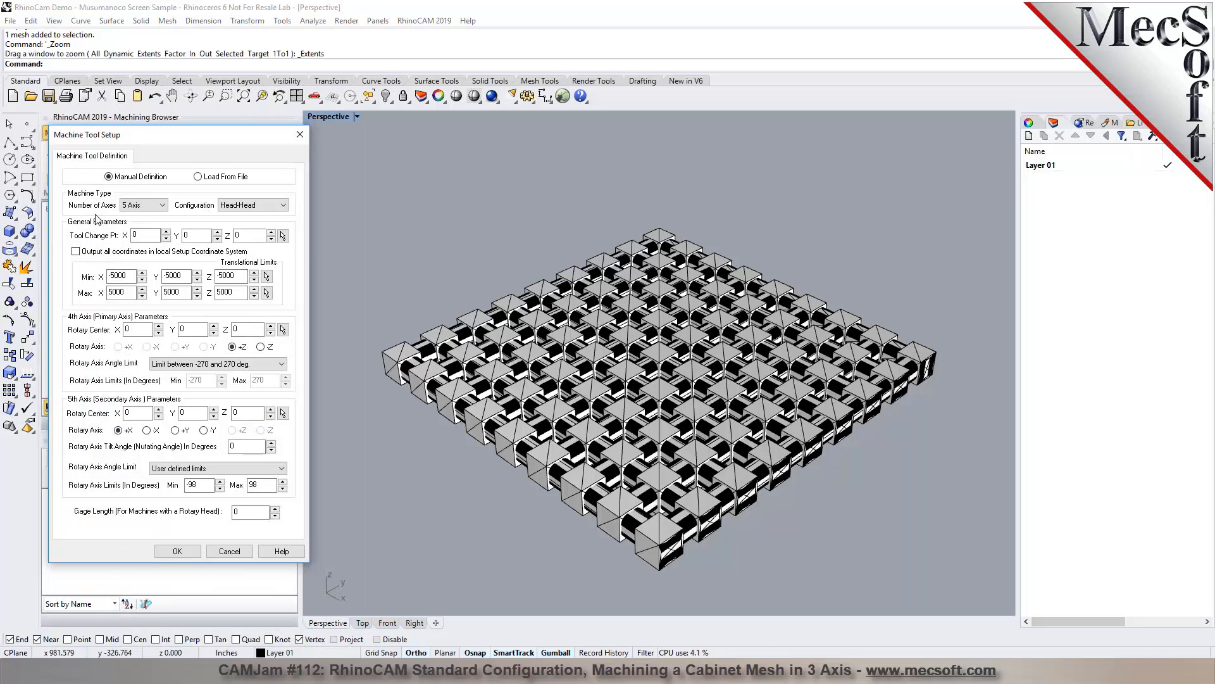
pyautogui.click(146, 205)
pyautogui.click(143, 220)
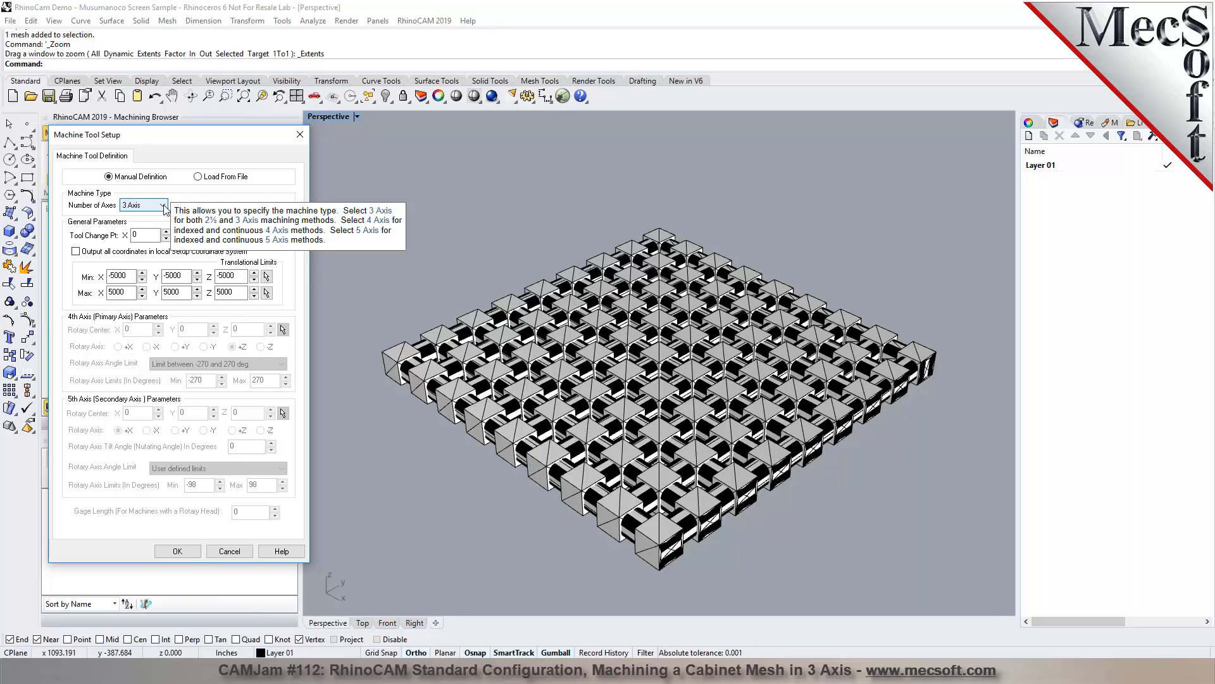
pyautogui.click(178, 551)
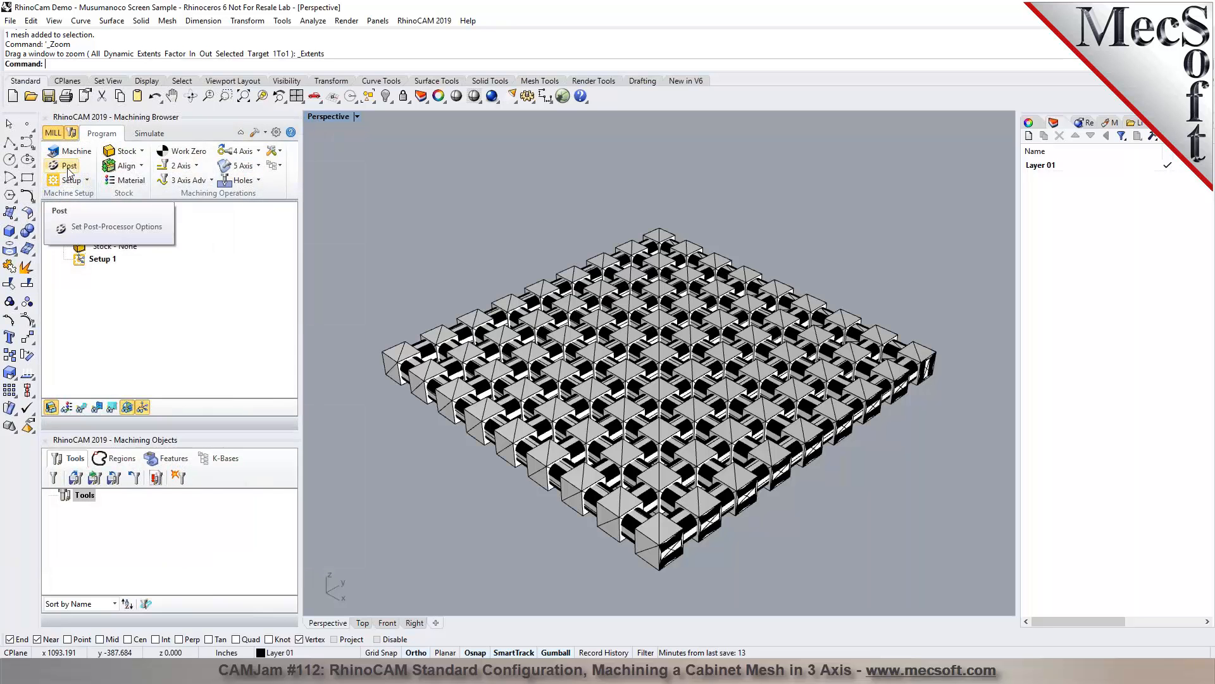
# Step: Set the current post-processor to Mach3-Inch, keeping the other posting options, and review the machine and post entries in the job
pyautogui.click(66, 165)
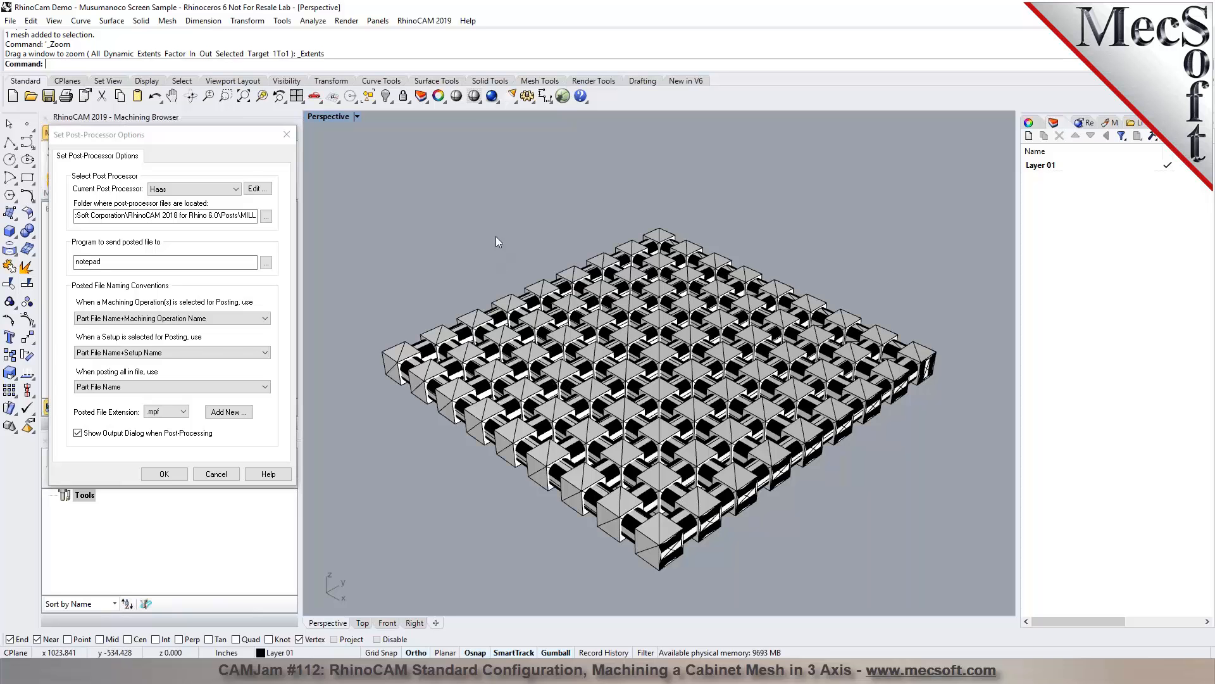
pyautogui.moveTo(173, 137); pyautogui.dragTo(216, 152)
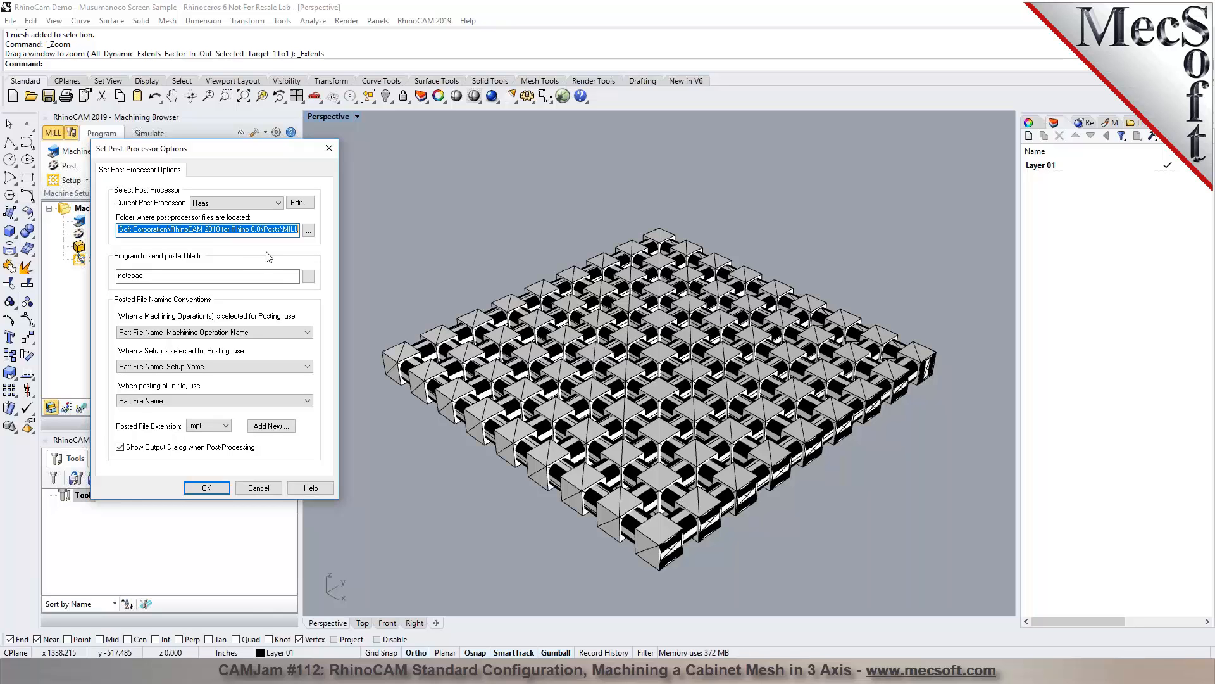
pyautogui.click(279, 202)
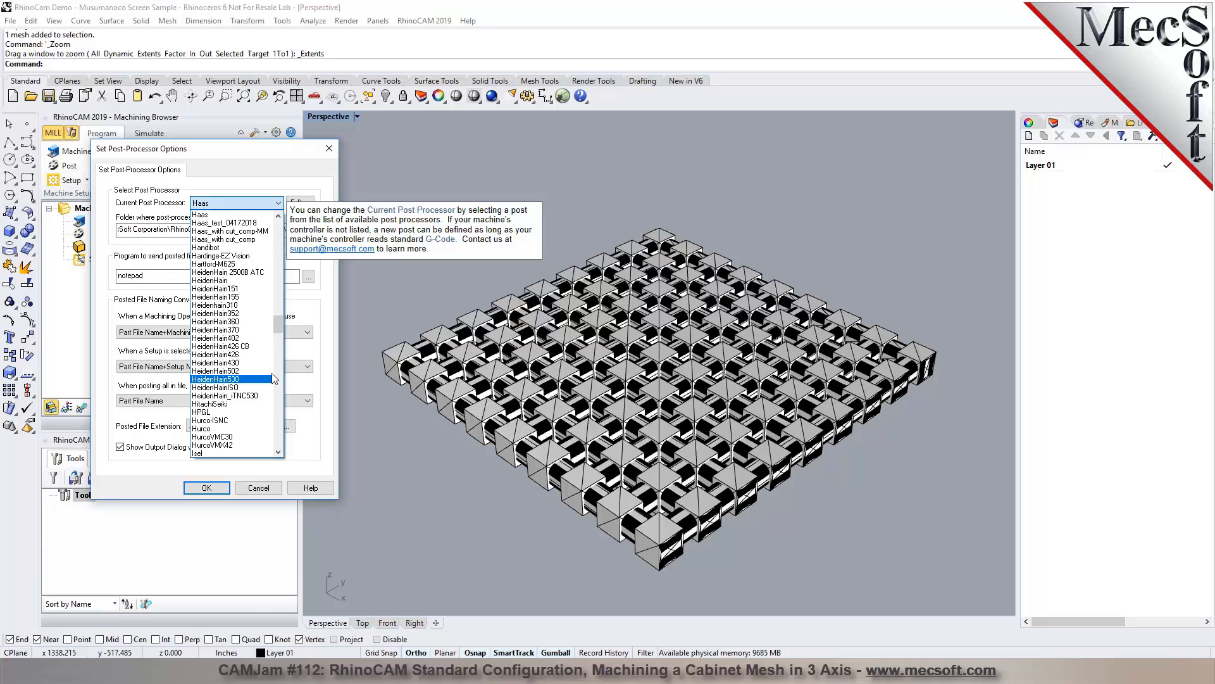
pyautogui.moveTo(277, 331); pyautogui.dragTo(282, 226)
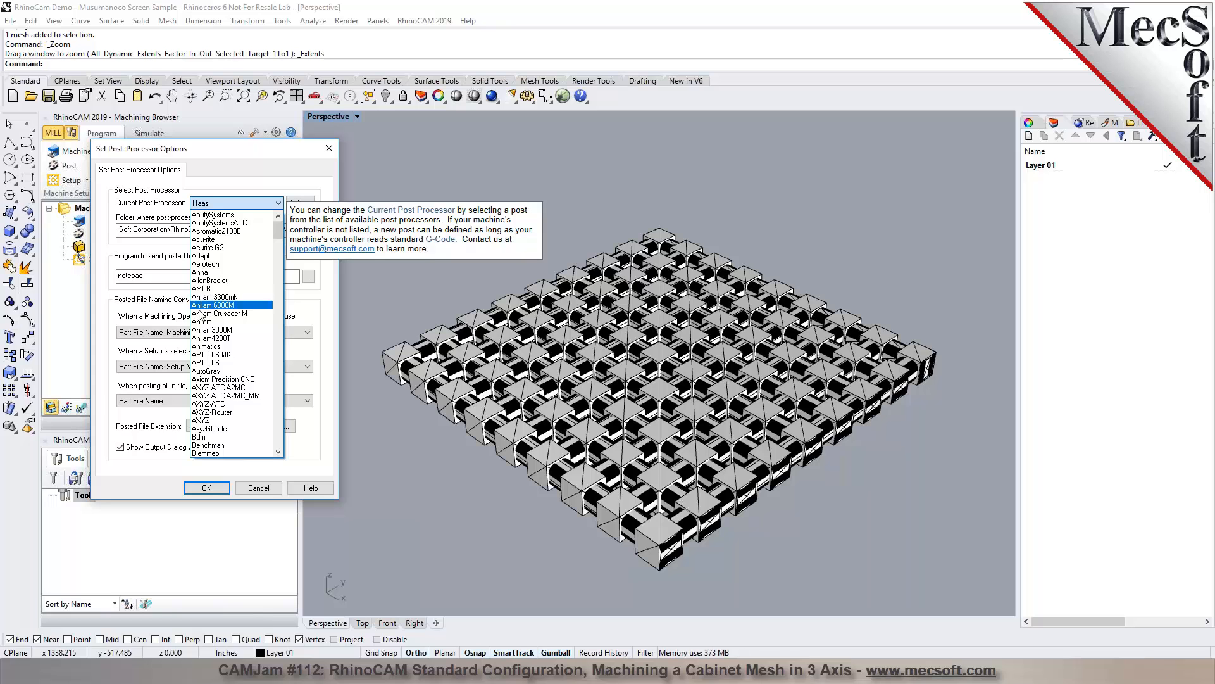
pyautogui.moveTo(277, 229); pyautogui.dragTo(271, 353)
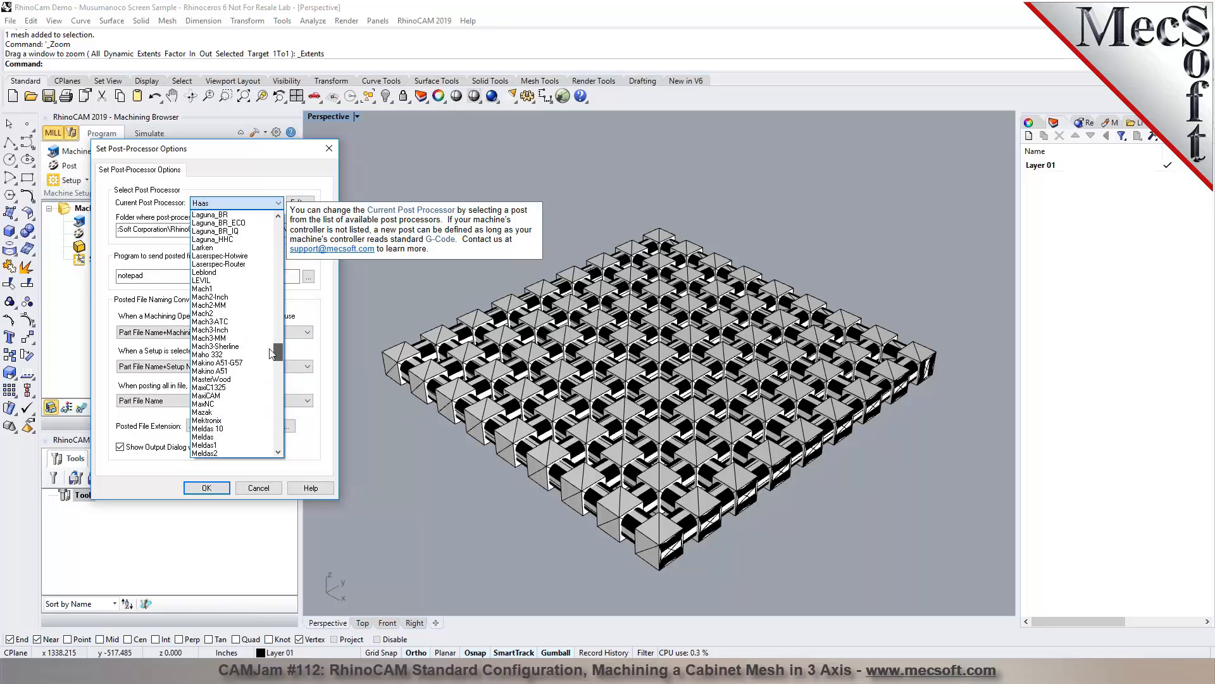
pyautogui.click(226, 330)
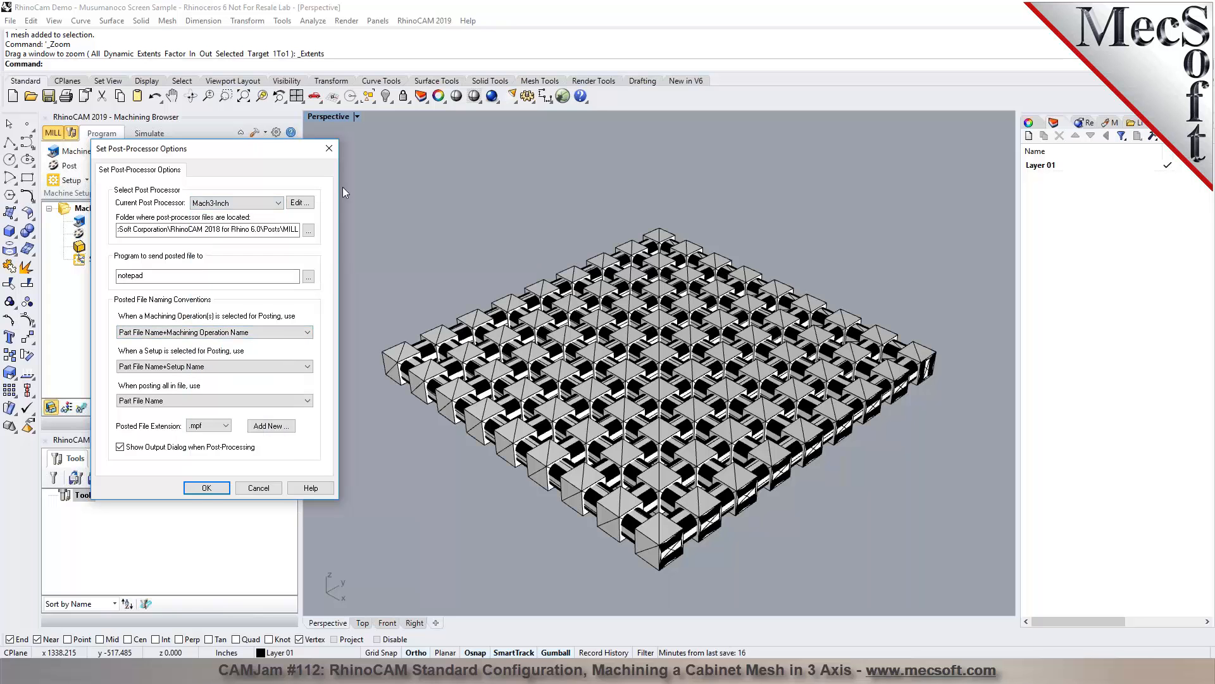
pyautogui.click(203, 487)
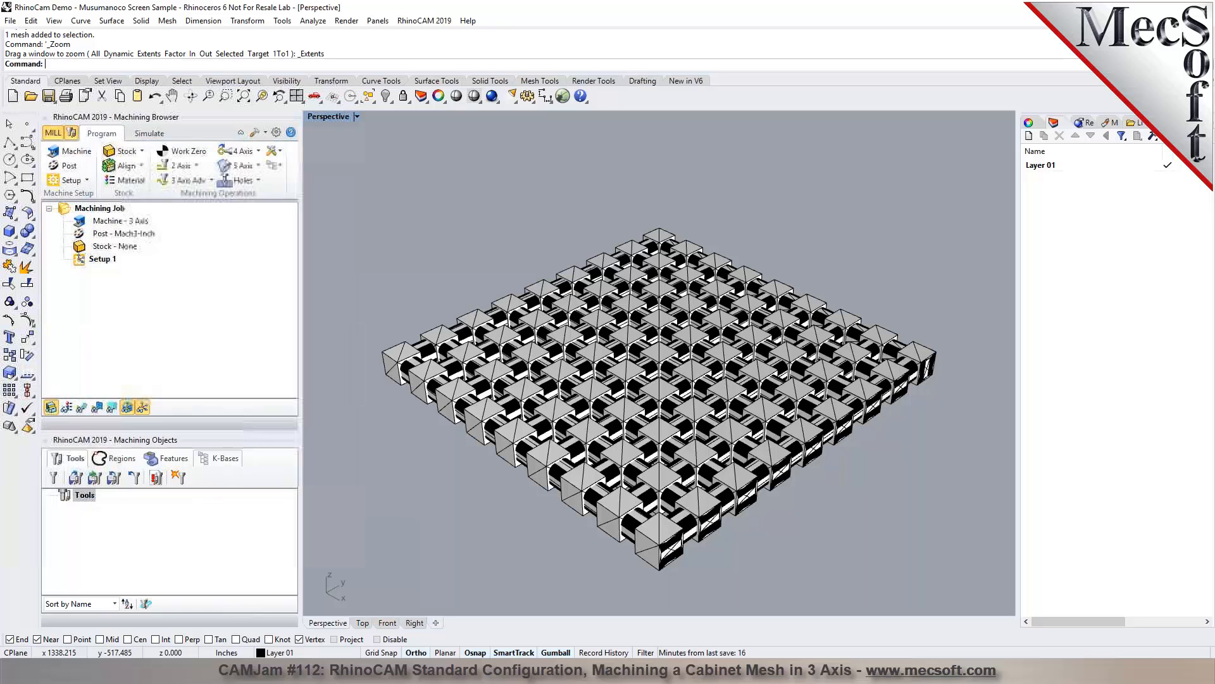
pyautogui.click(83, 221)
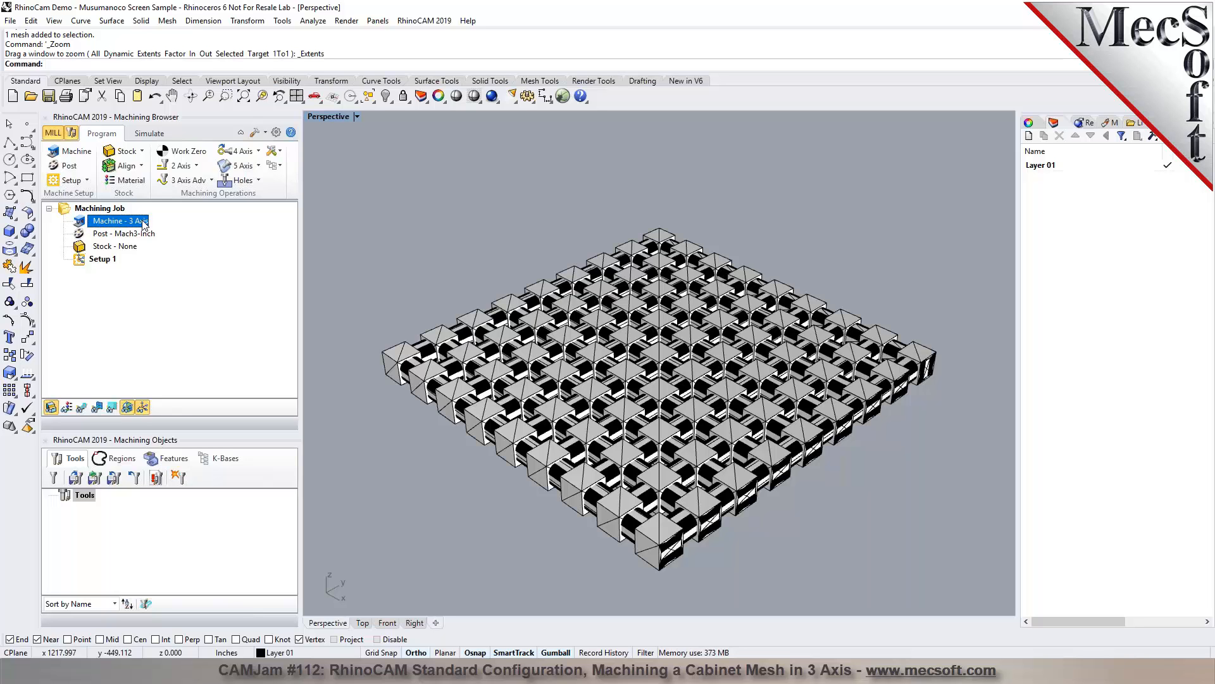
pyautogui.click(84, 234)
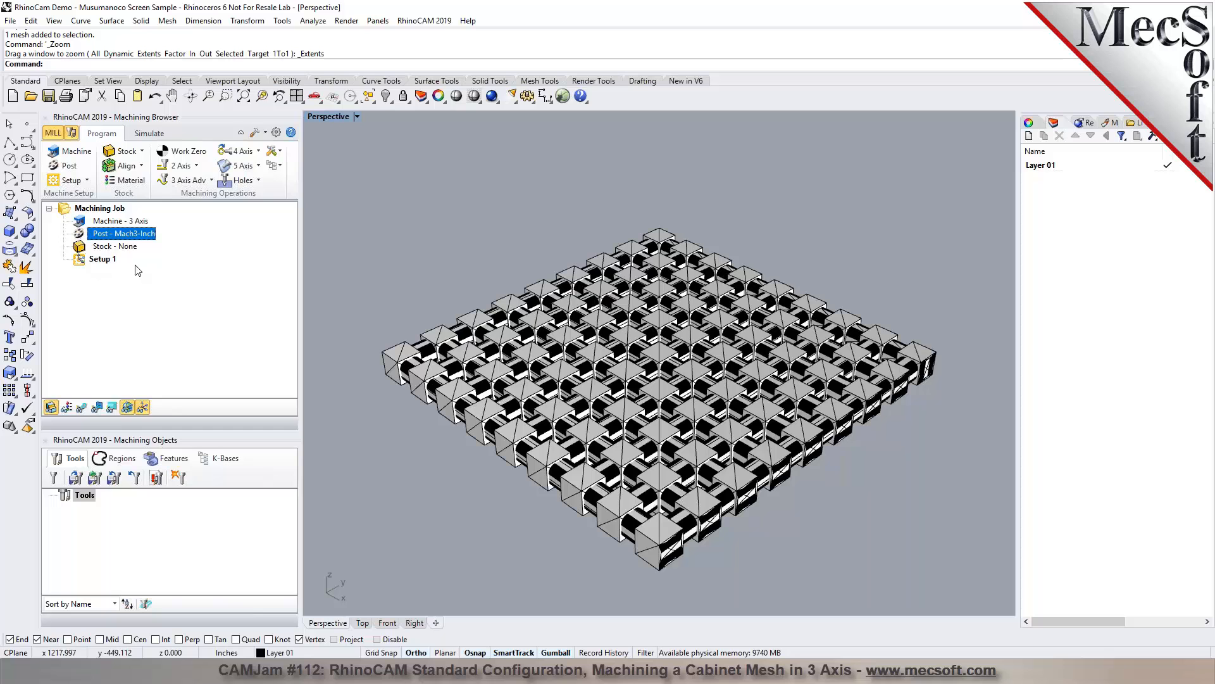
# Step: Create a box stock from the model bounding box, with length and width set to 26 and height 1.5
pyautogui.click(145, 153)
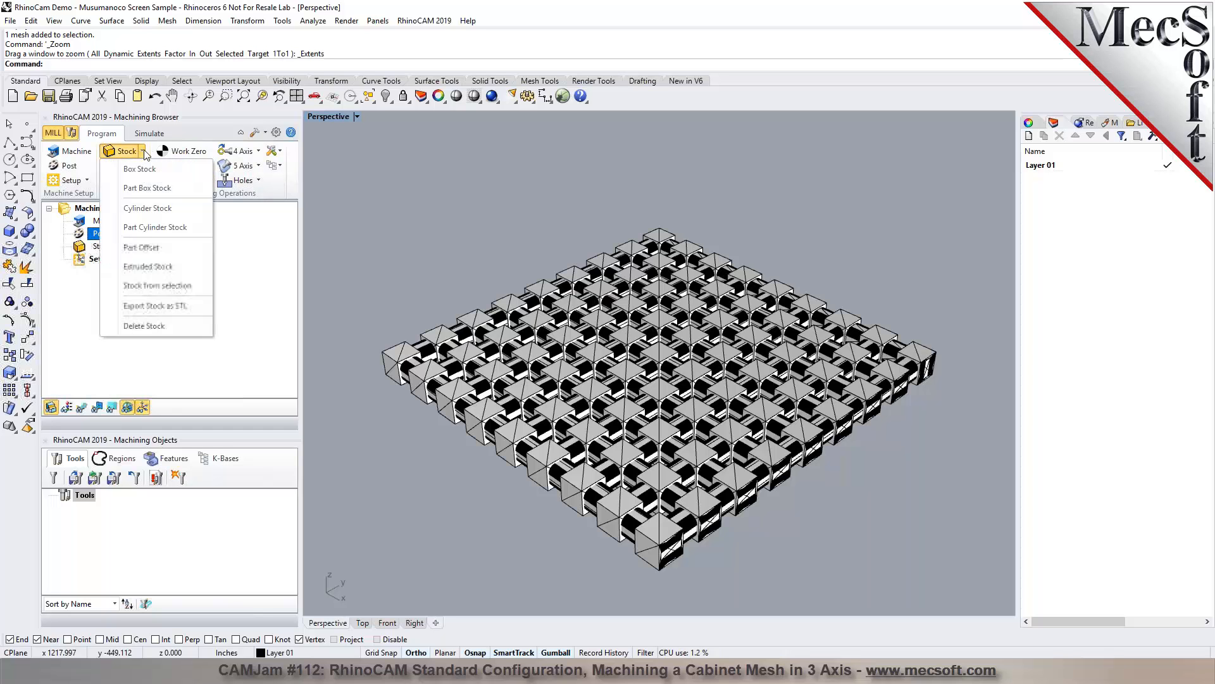
pyautogui.click(161, 172)
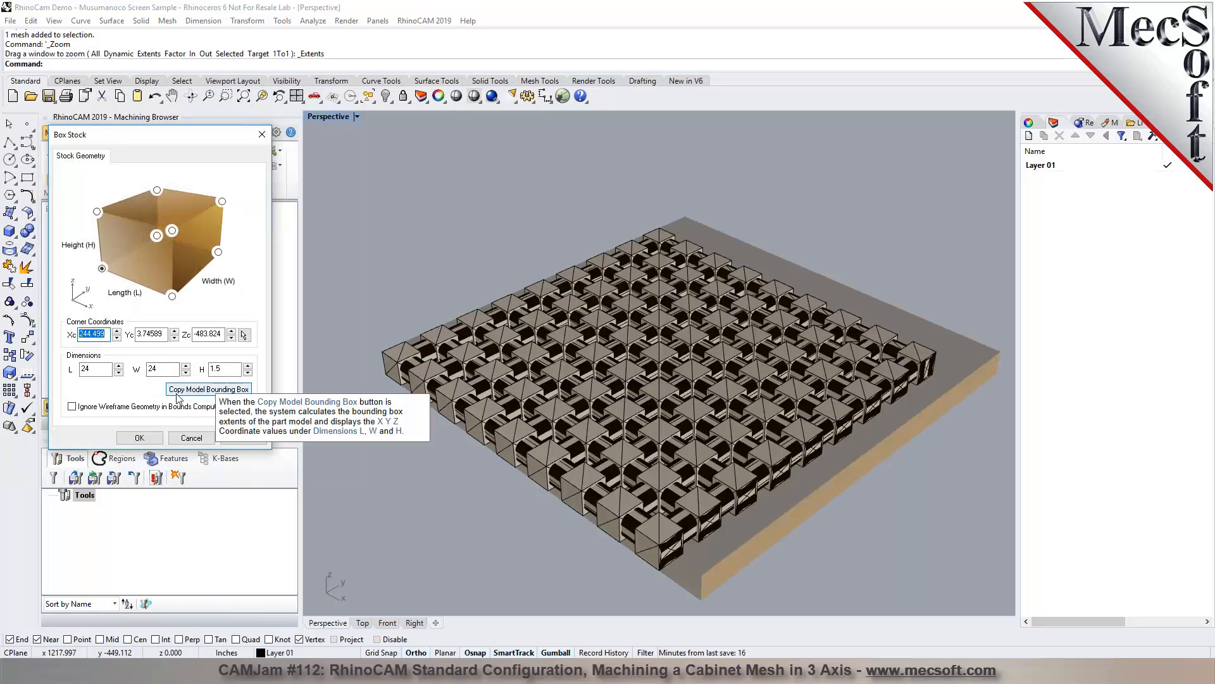
pyautogui.click(209, 389)
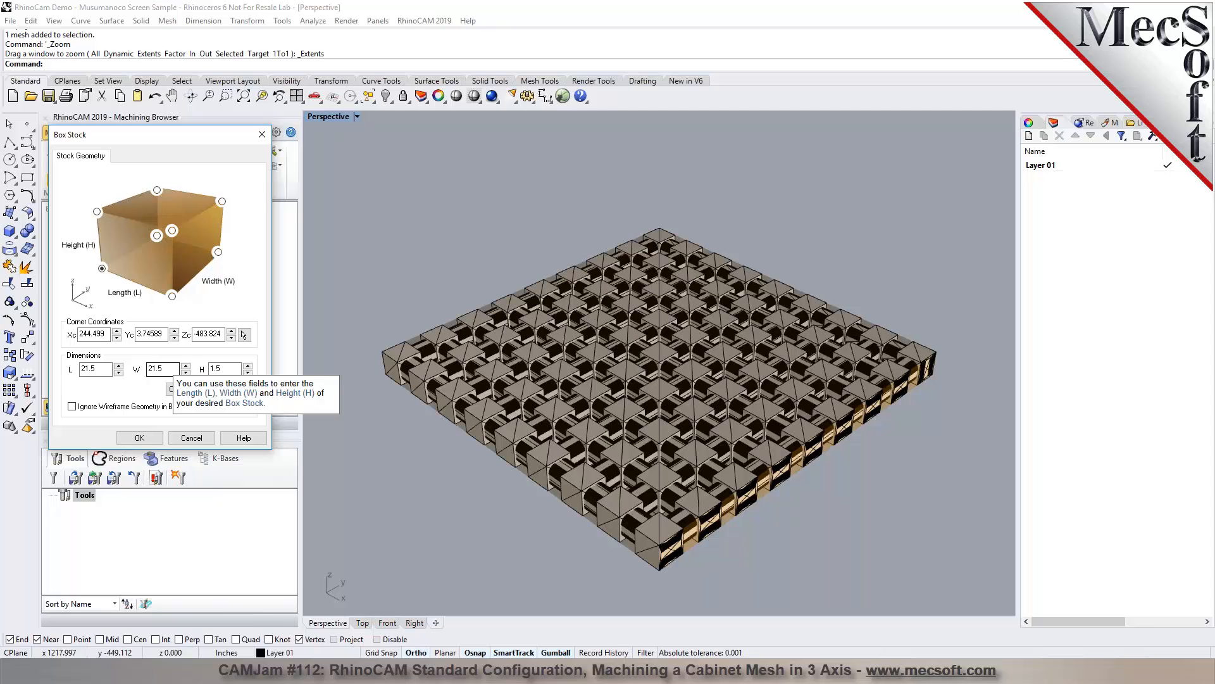
pyautogui.moveTo(102, 367); pyautogui.dragTo(56, 370)
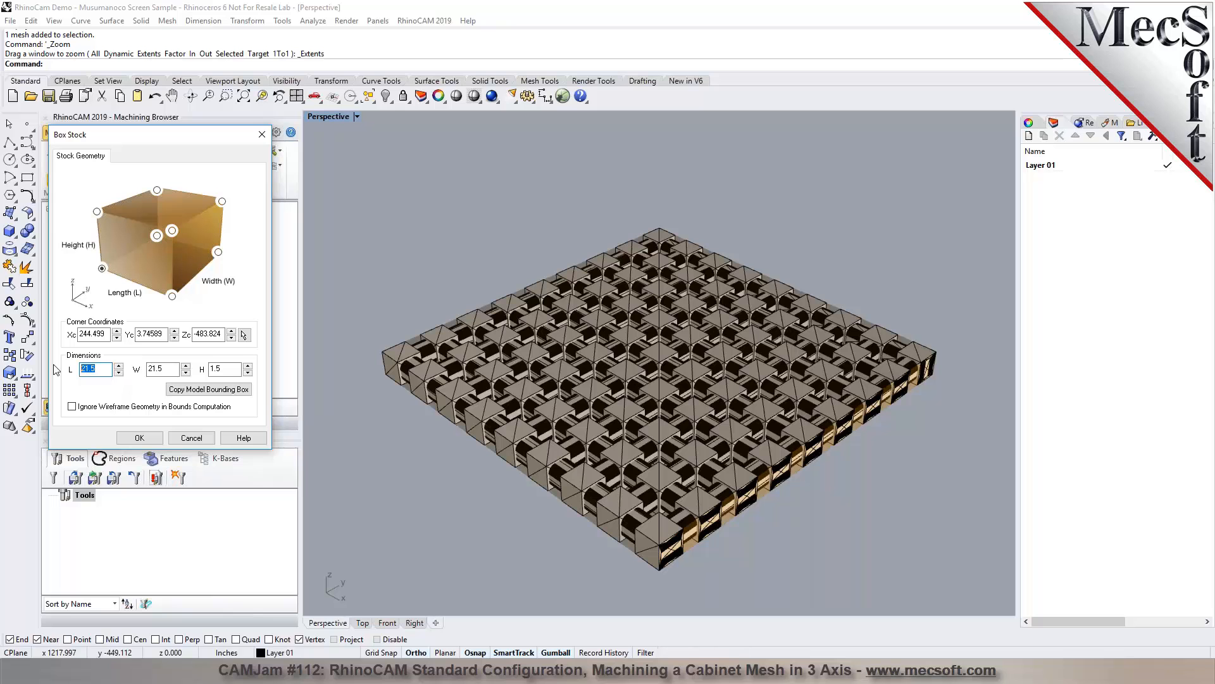
pyautogui.write('2')
pyautogui.moveTo(174, 369); pyautogui.dragTo(132, 371)
pyautogui.write('2')
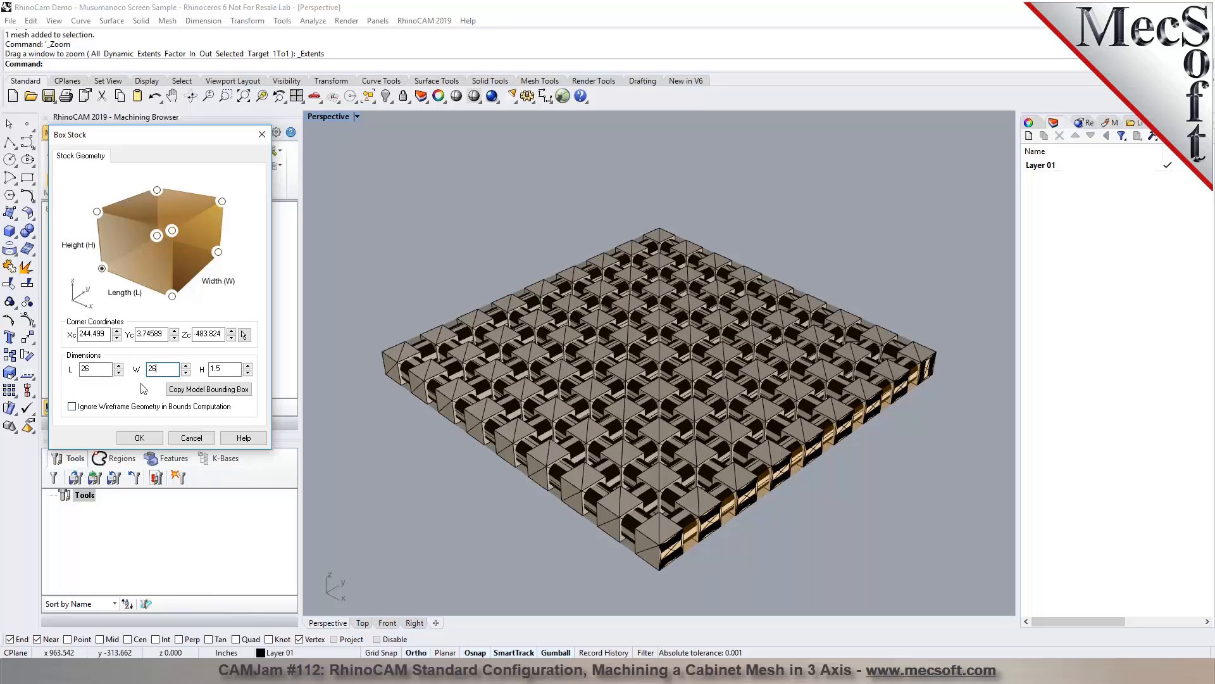
pyautogui.click(139, 437)
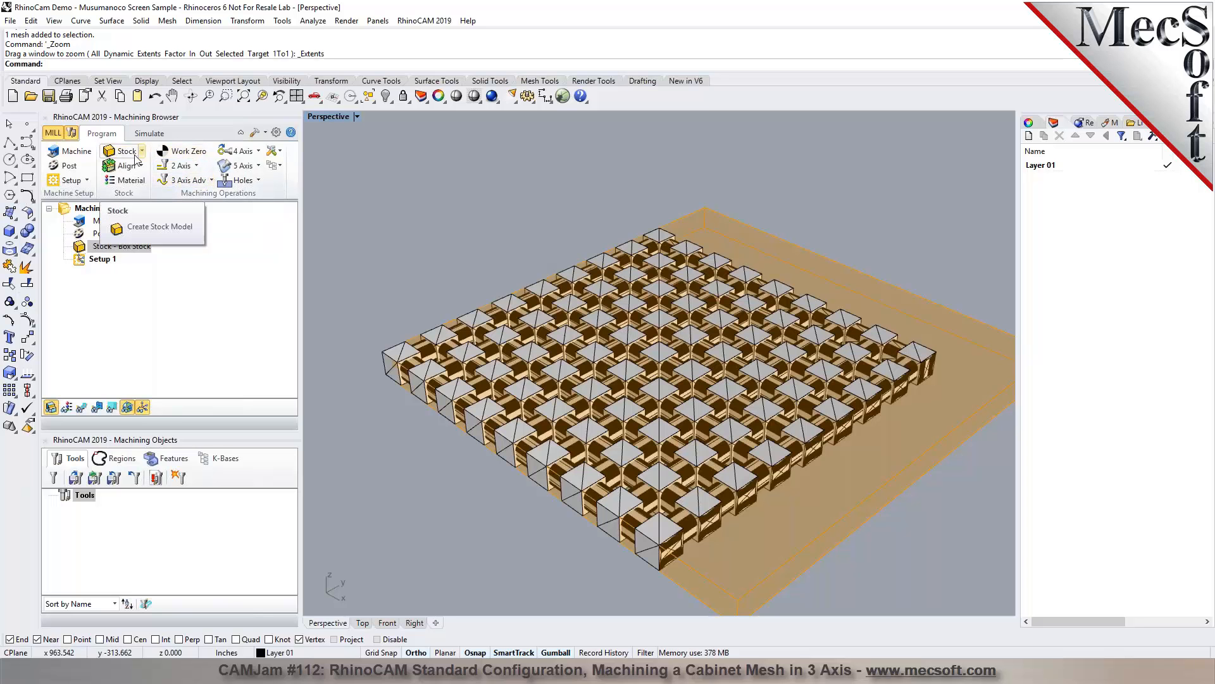
# Step: Align the stock about the part with Z alignment Top and XY alignment Center
pyautogui.click(142, 171)
pyautogui.click(117, 191)
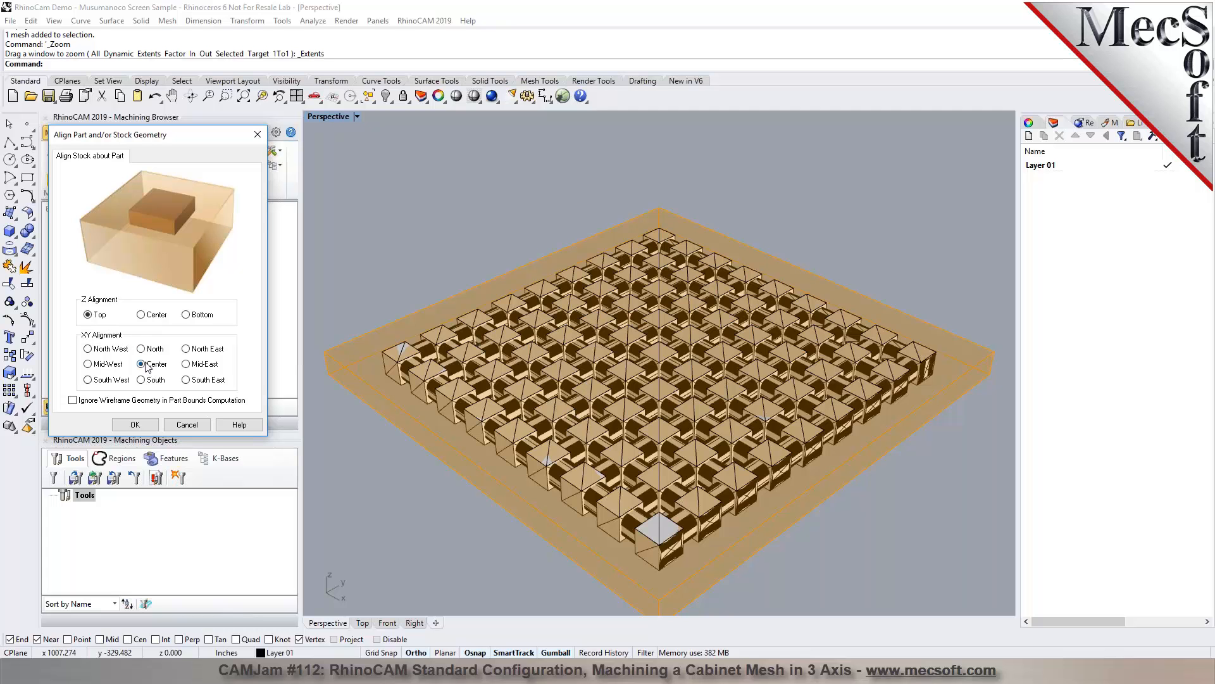
pyautogui.click(135, 424)
pyautogui.moveTo(726, 309); pyautogui.dragTo(766, 307, button='right')
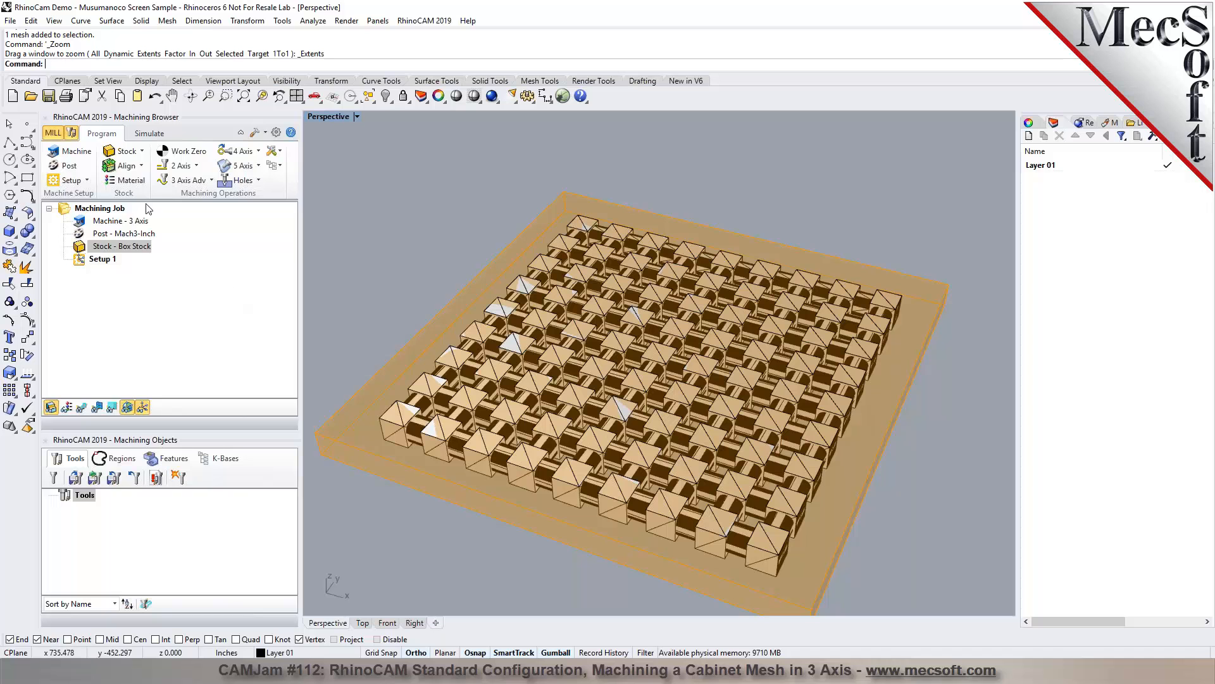
# Step: Assign WOOD from FeedsSpeedsDataINCH.xml as the stock material
pyautogui.click(141, 181)
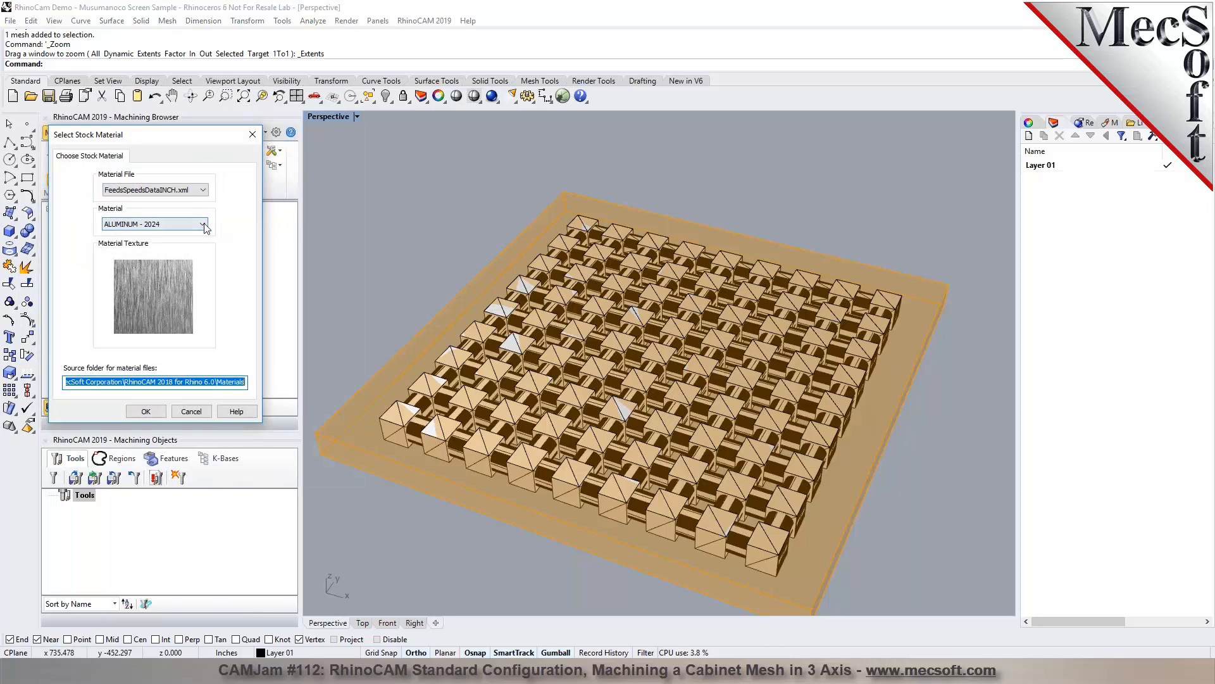
pyautogui.click(202, 224)
pyautogui.moveTo(203, 280); pyautogui.dragTo(196, 386)
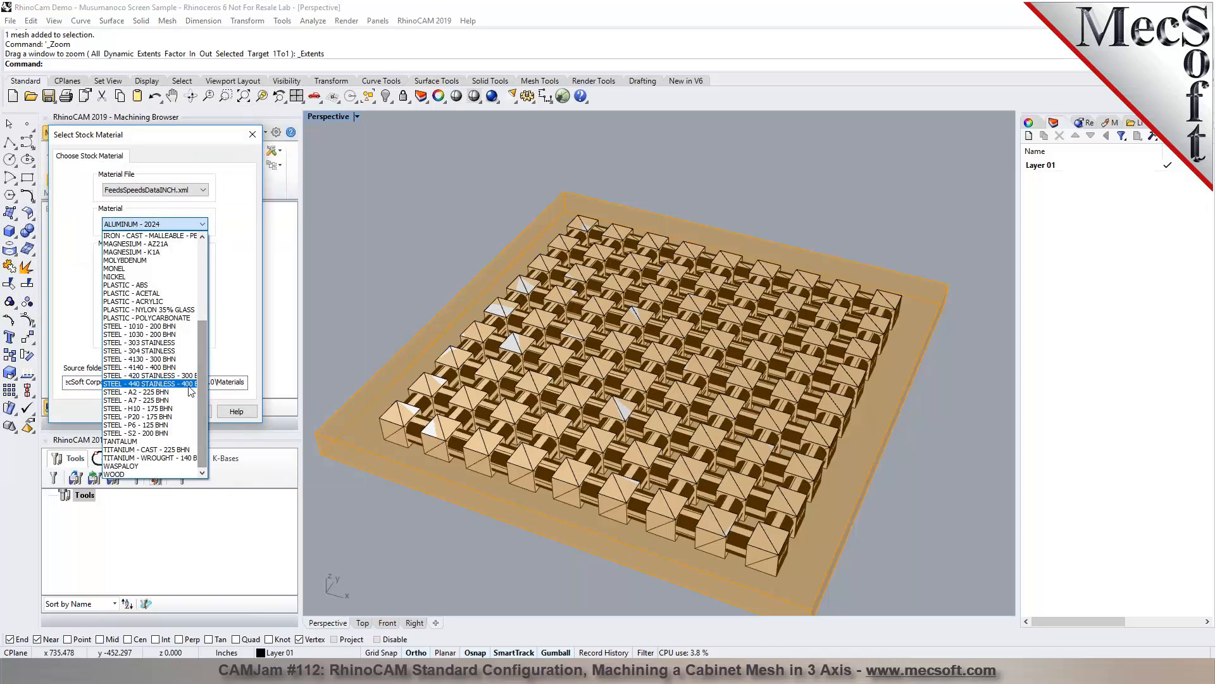
pyautogui.click(118, 473)
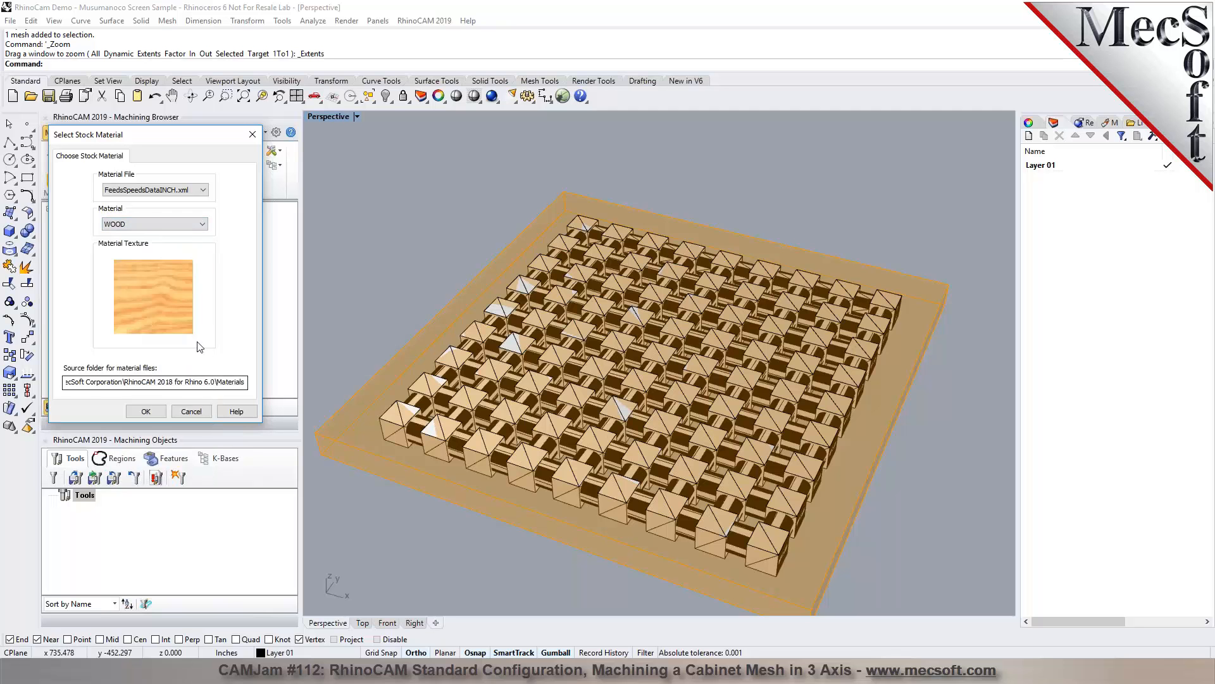
pyautogui.click(145, 413)
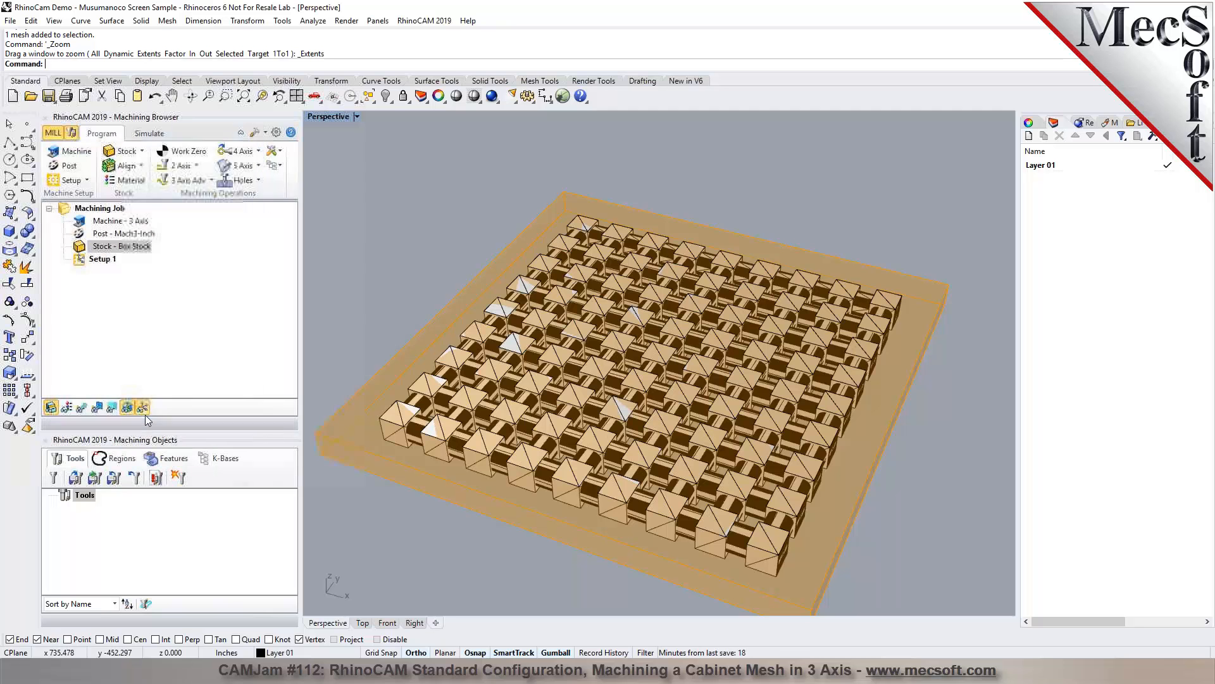
# Step: Display the wood material texture on the stock to examine it, and return to the plain stock display
pyautogui.click(66, 408)
pyautogui.moveTo(565, 435); pyautogui.dragTo(618, 427, button='right')
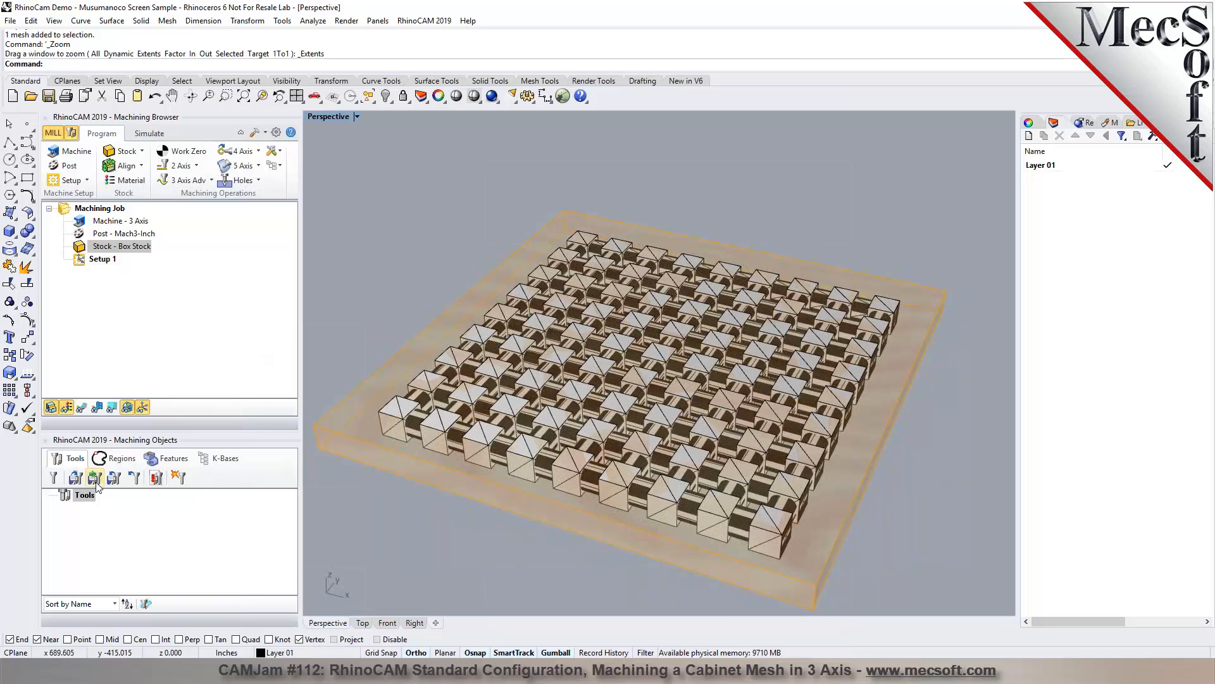
pyautogui.click(67, 407)
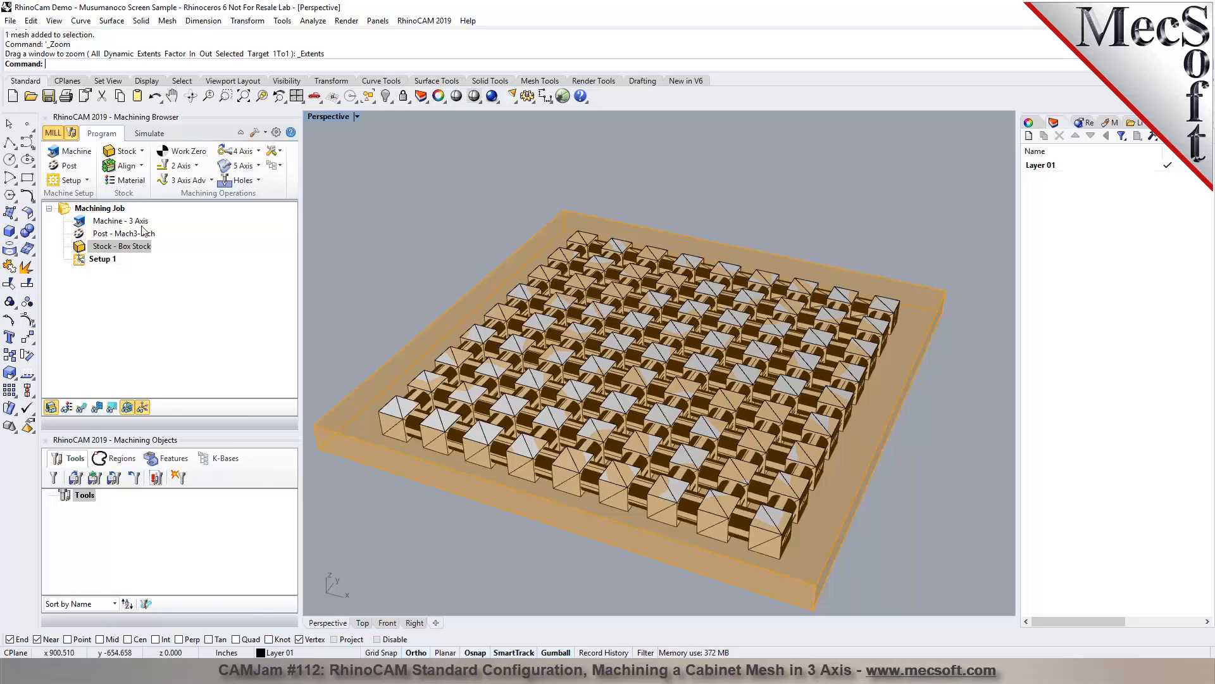
# Step: Draw a rectangle around the lattice's top face between opposite corner vertices, with End and Near snaps off and Vertex snap on
pyautogui.click(27, 178)
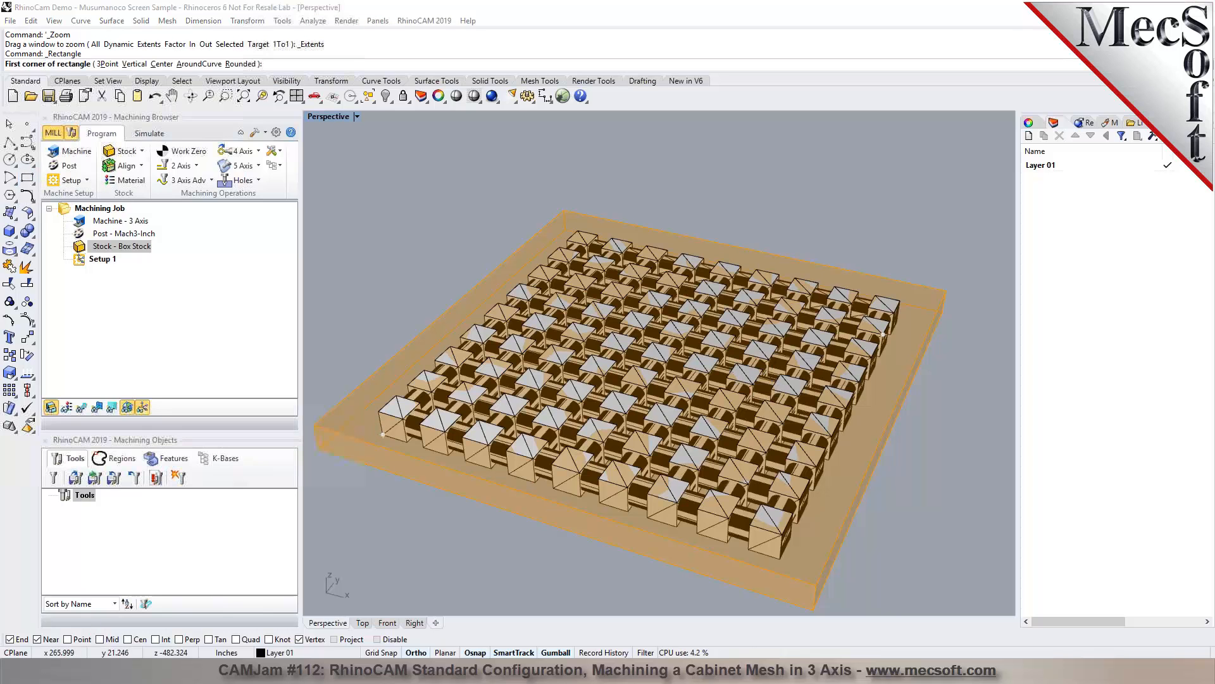
pyautogui.click(1186, 122)
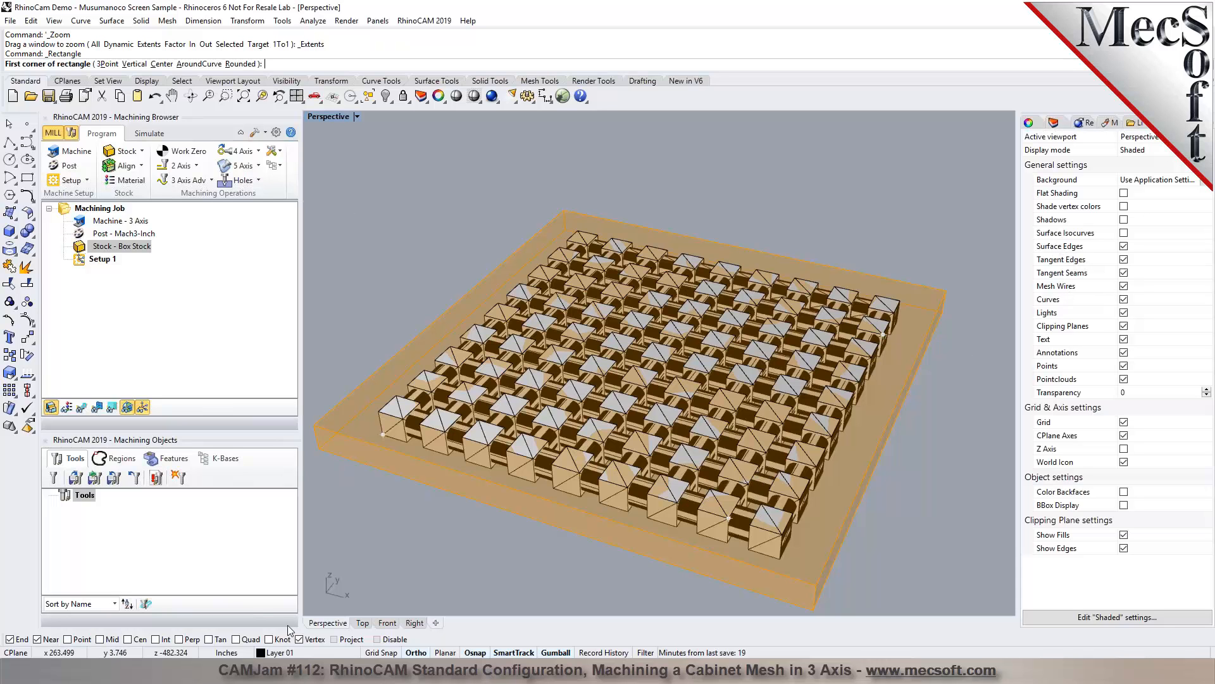
pyautogui.click(10, 639)
pyautogui.click(36, 639)
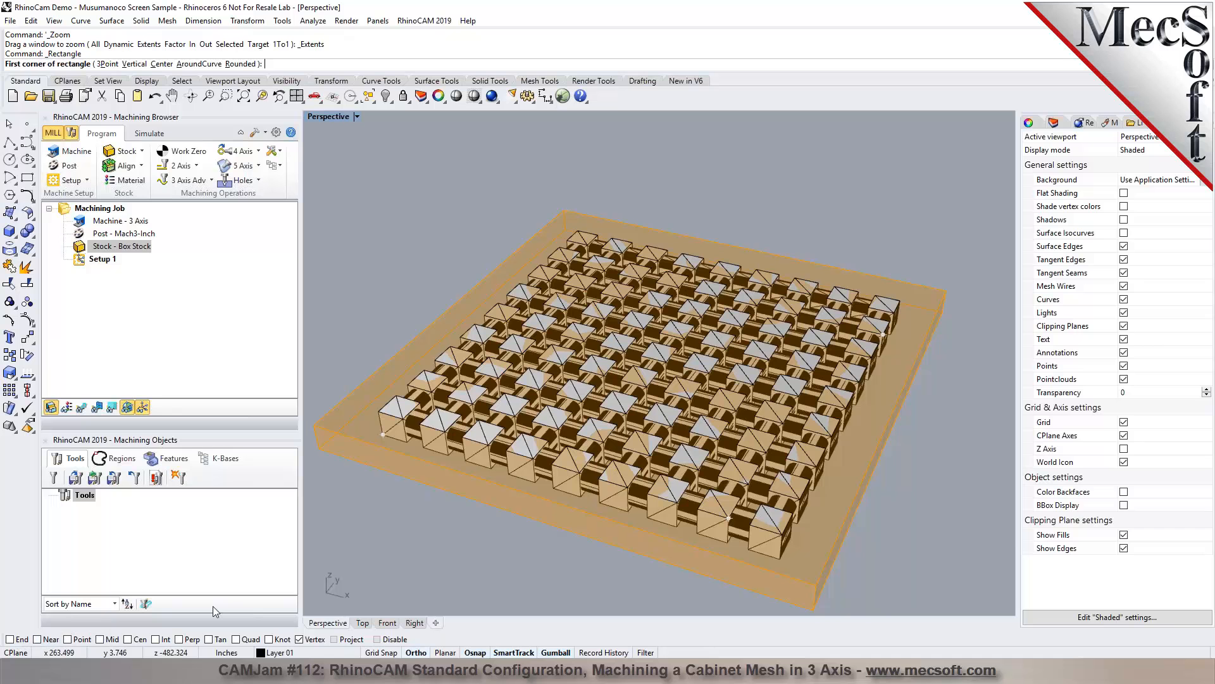
pyautogui.click(379, 412)
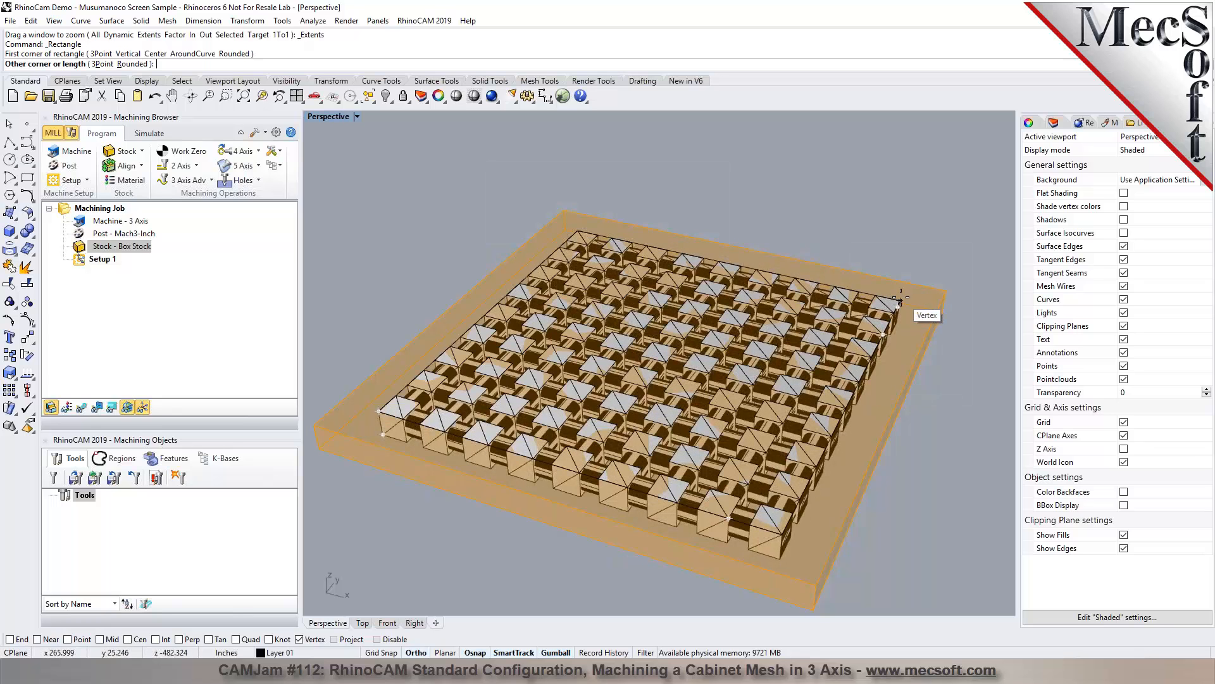
pyautogui.scroll(10, 899, 299)
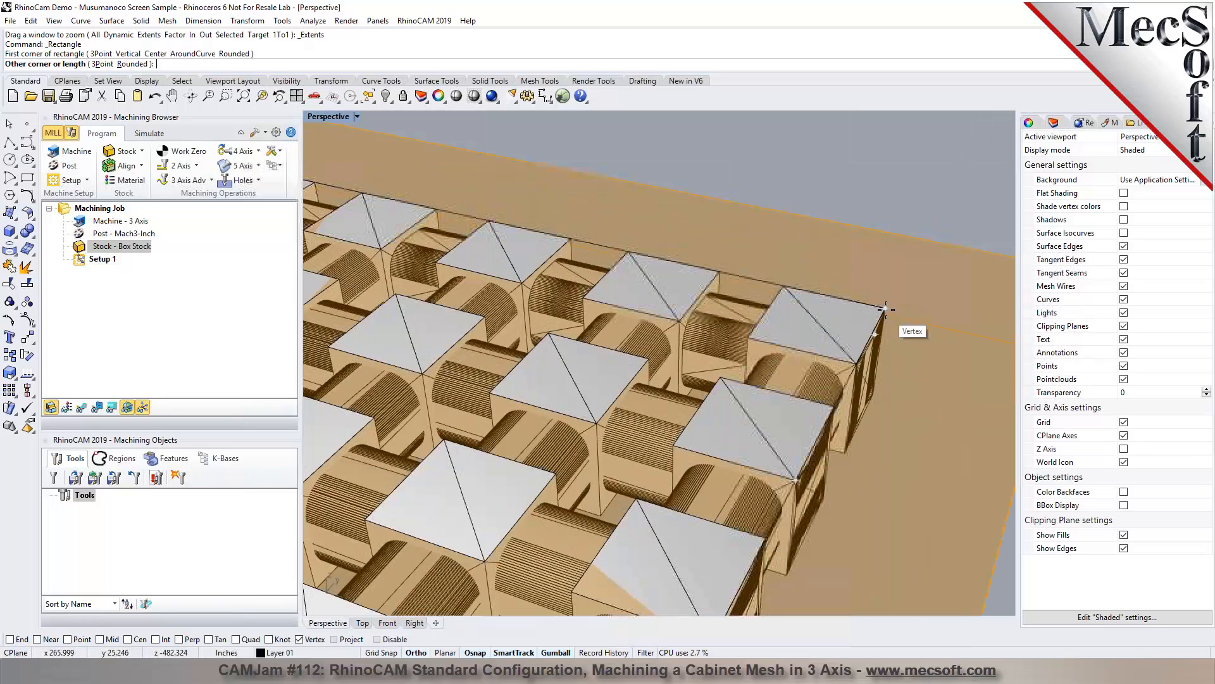
pyautogui.click(884, 309)
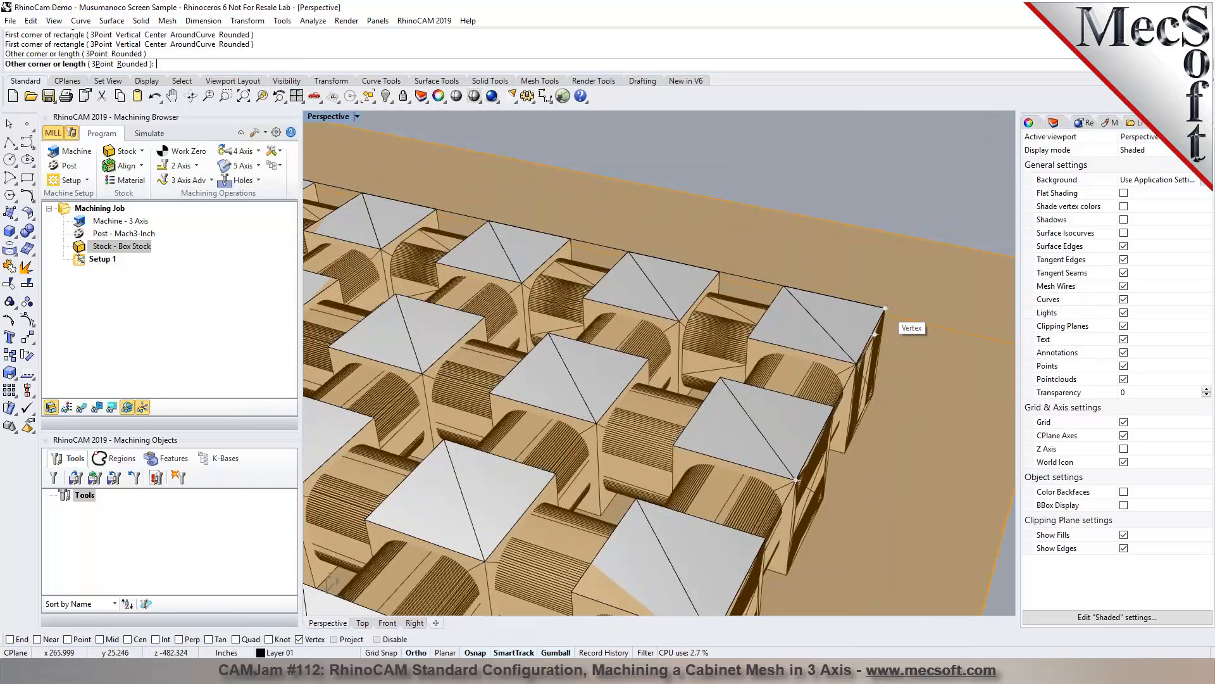
# Step: Offset the rectangle outward by 0.375 with sharp corners
pyautogui.click(746, 278)
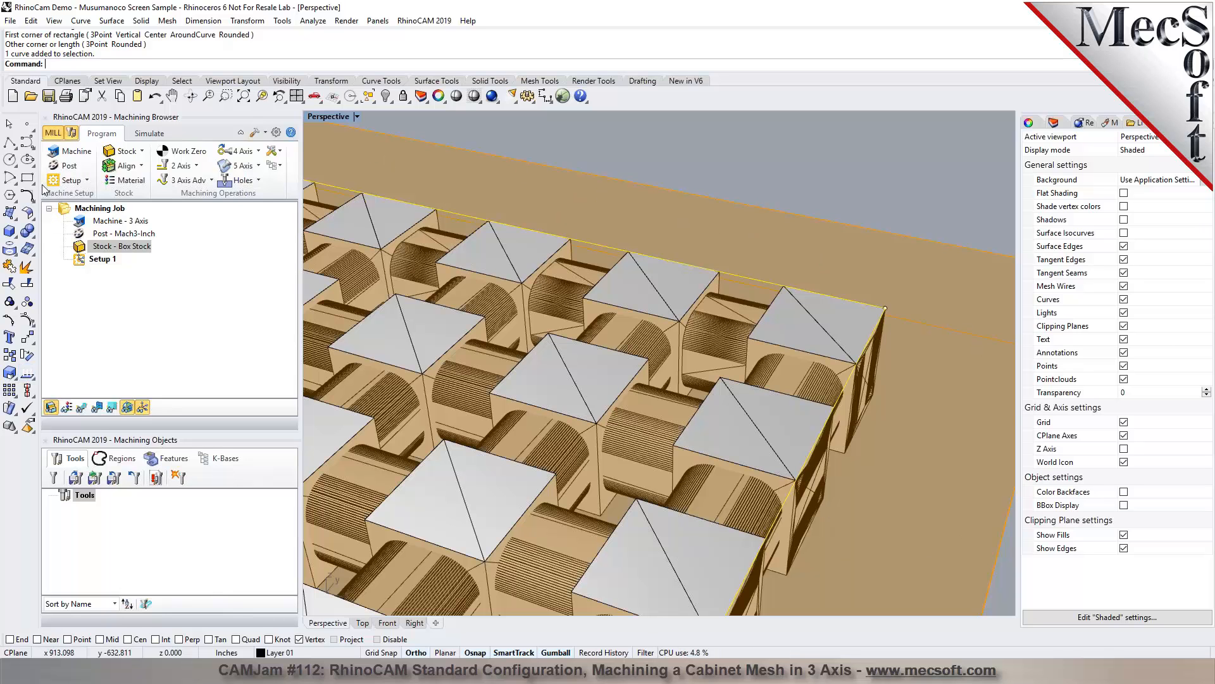
pyautogui.write('ffset')
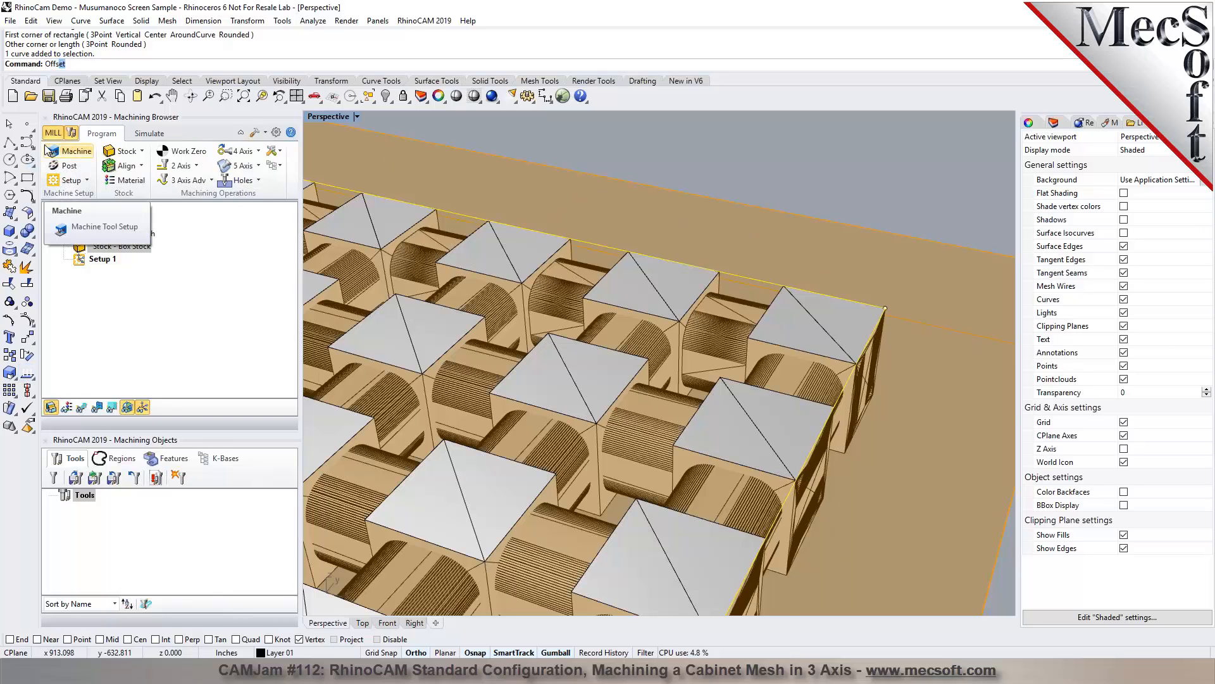
pyautogui.press('Return')
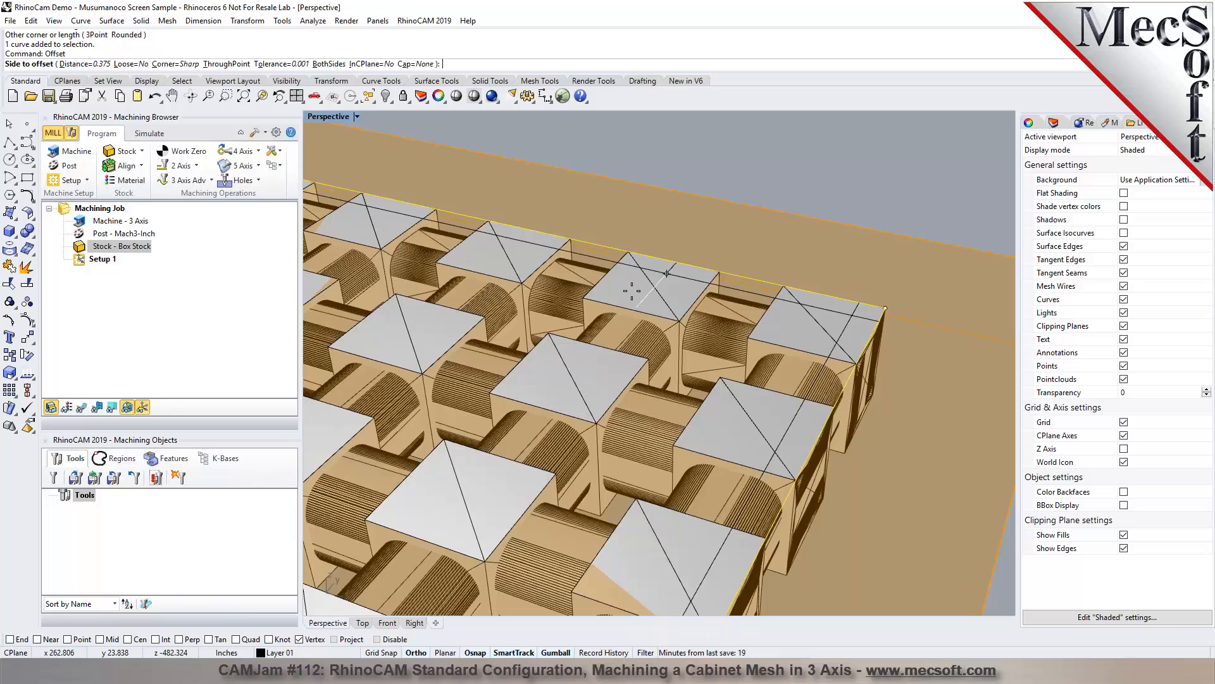
pyautogui.click(704, 228)
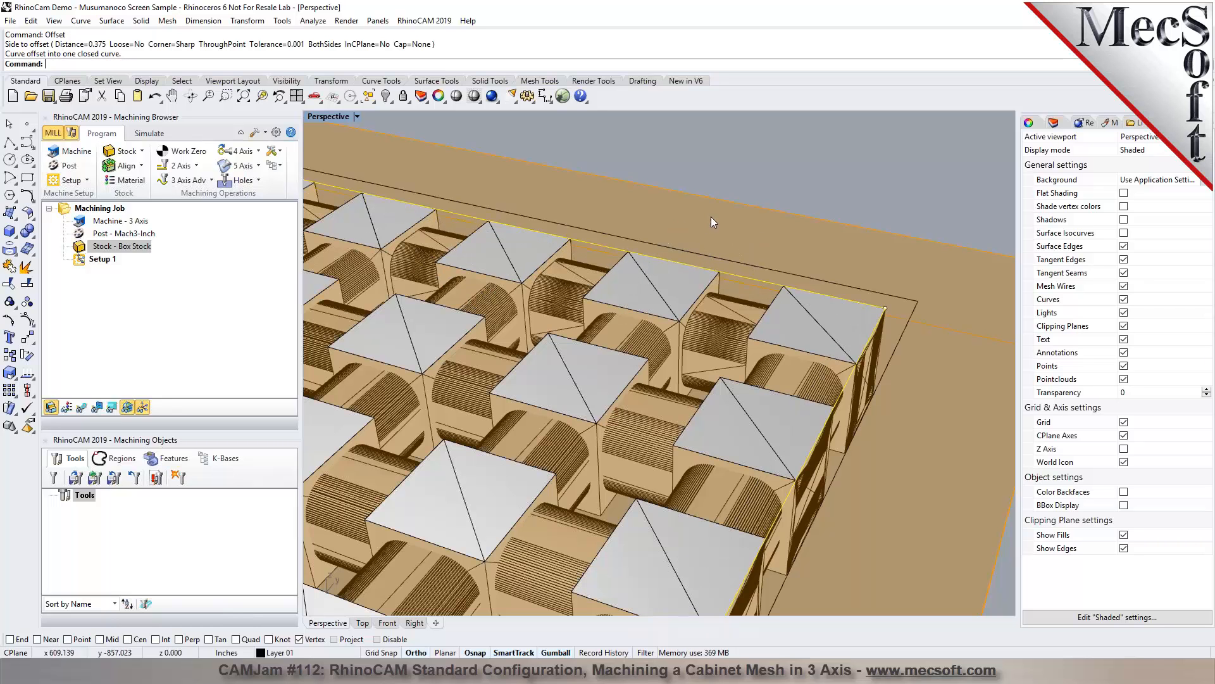
# Step: Inspect the offset boundary around the lattice in the Top view, and return to the Perspective view
pyautogui.click(318, 100)
pyautogui.click(371, 153)
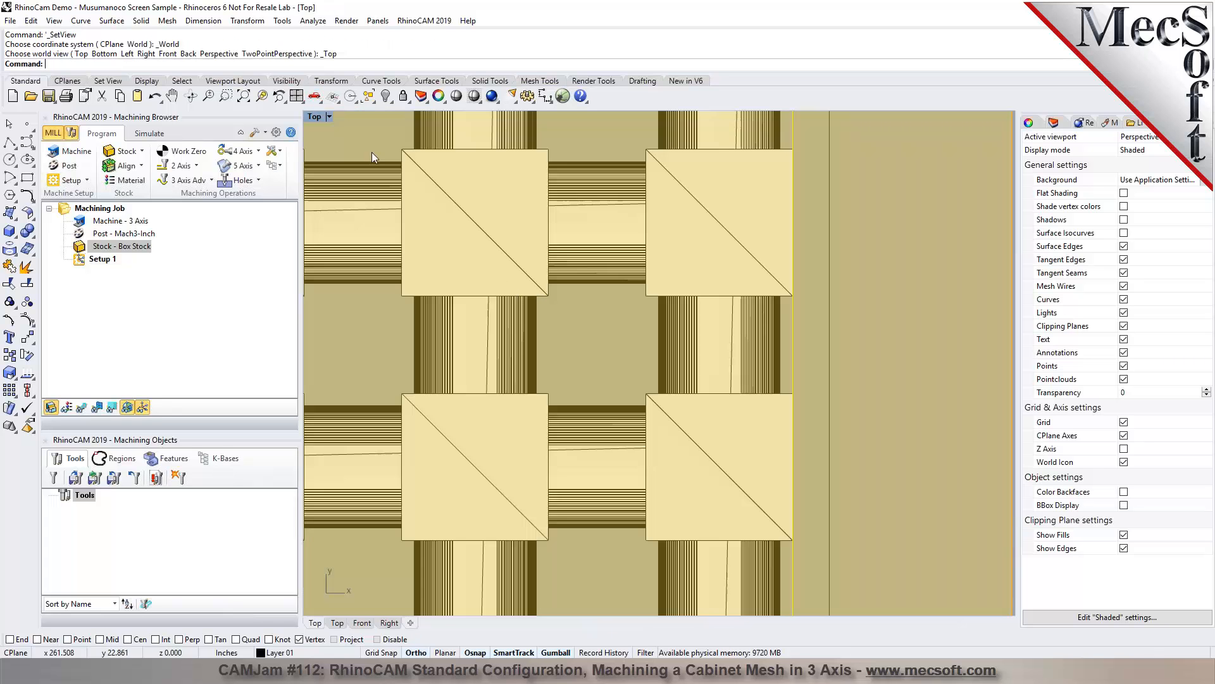
pyautogui.scroll(3, 496, 349)
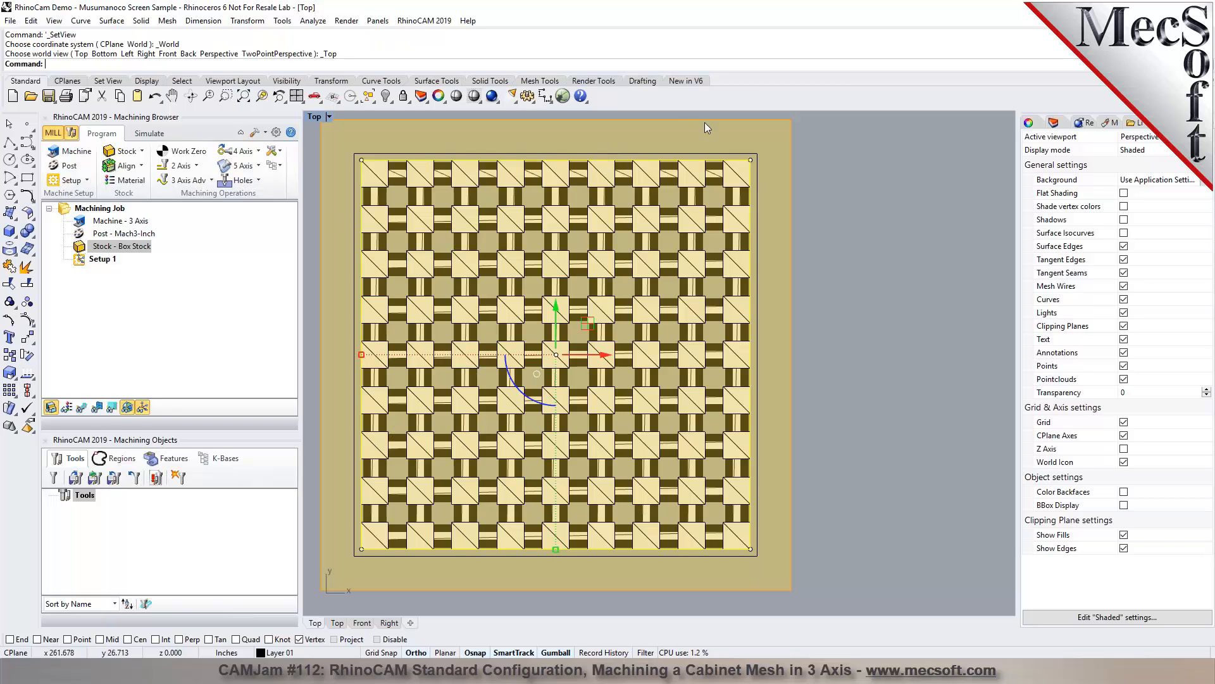
pyautogui.click(315, 95)
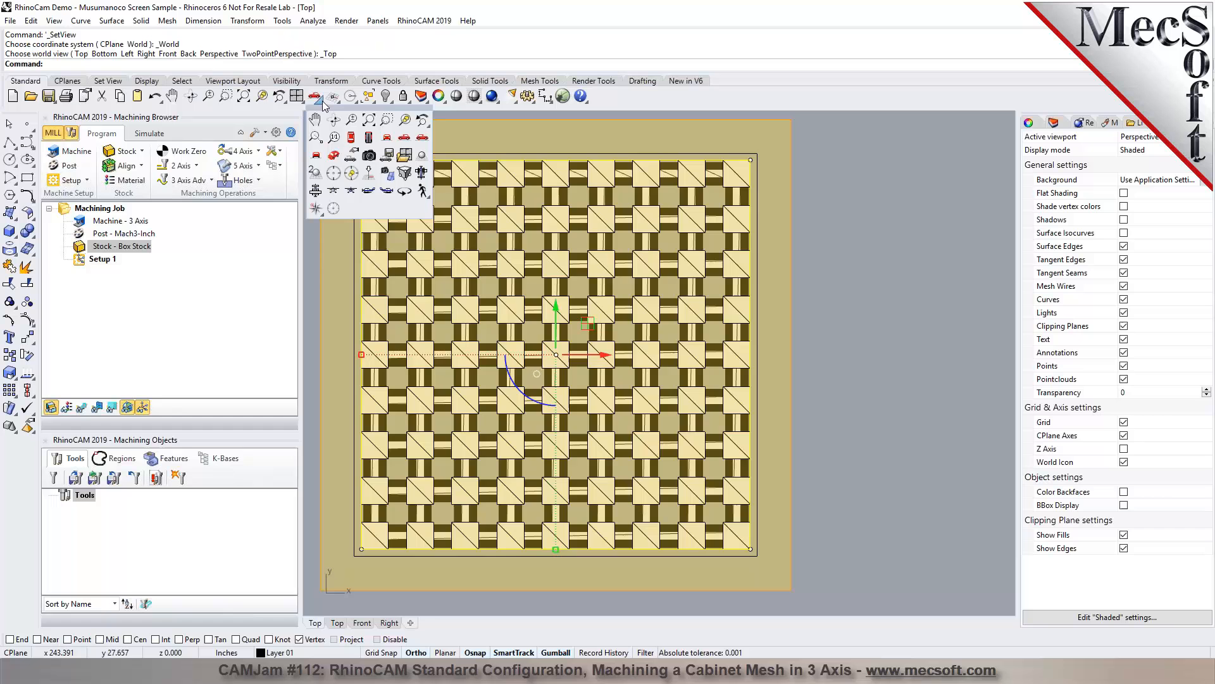
pyautogui.click(333, 157)
pyautogui.scroll(-2, 697, 206)
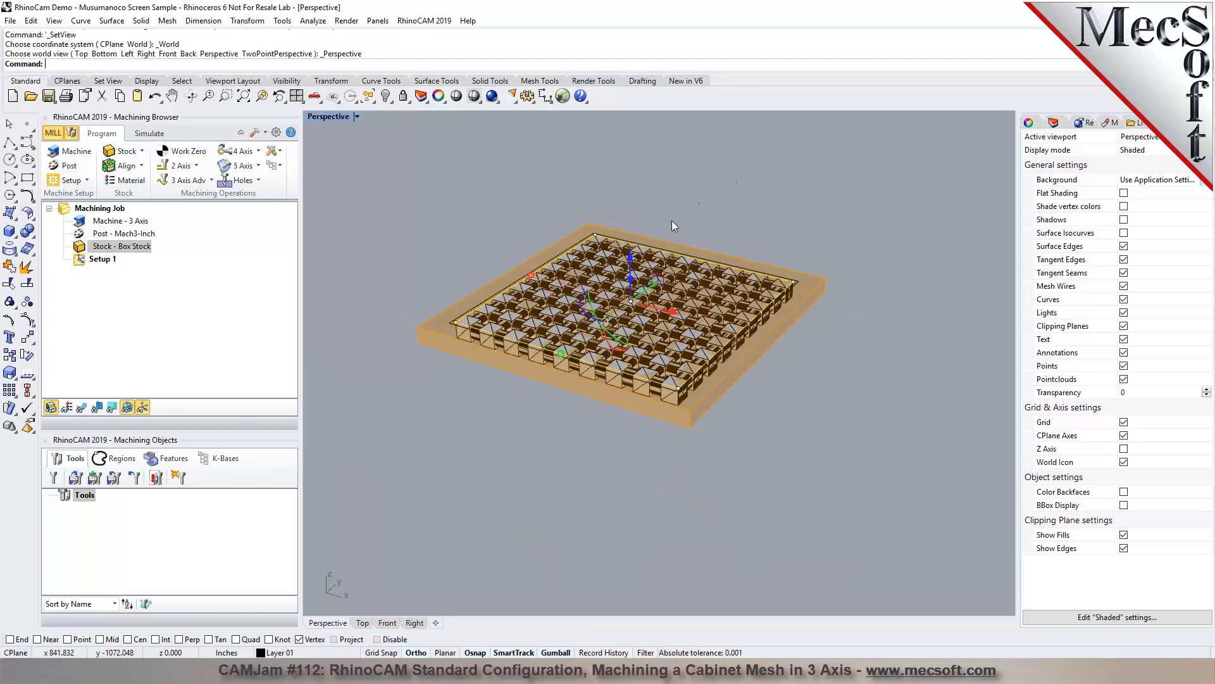
pyautogui.scroll(3, 659, 221)
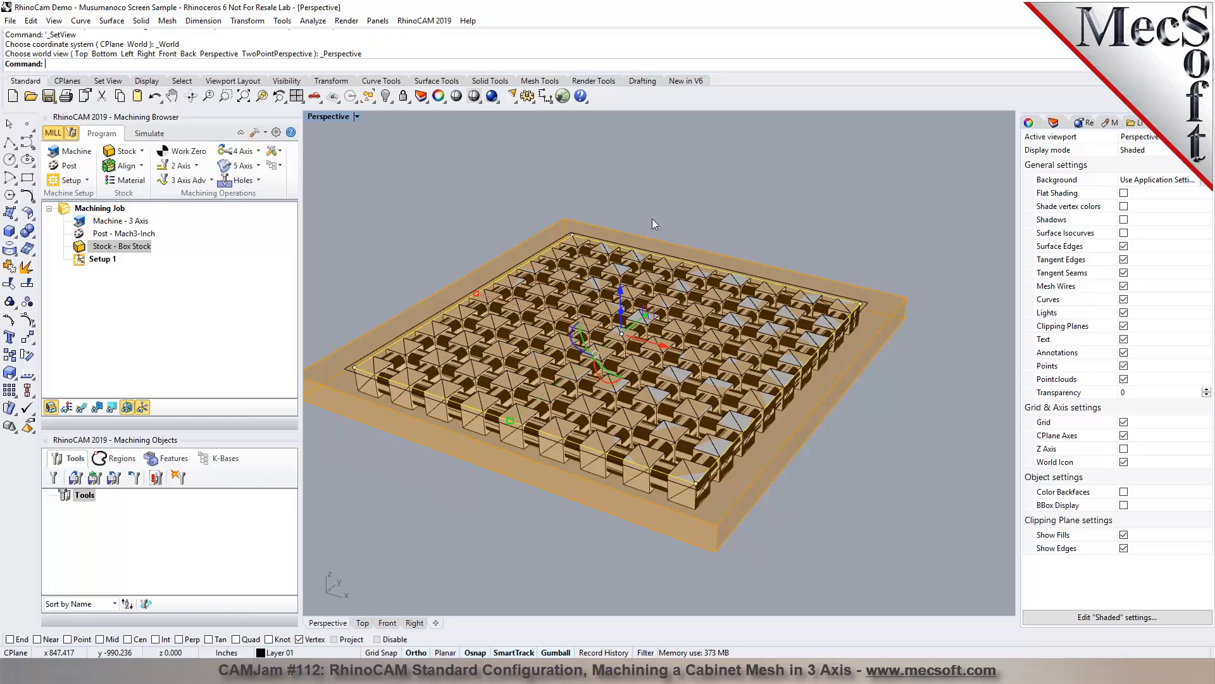
# Step: Generate a work zero under Setup 1, set to the stock box with zero face Highest Z and zero position South West
pyautogui.click(80, 258)
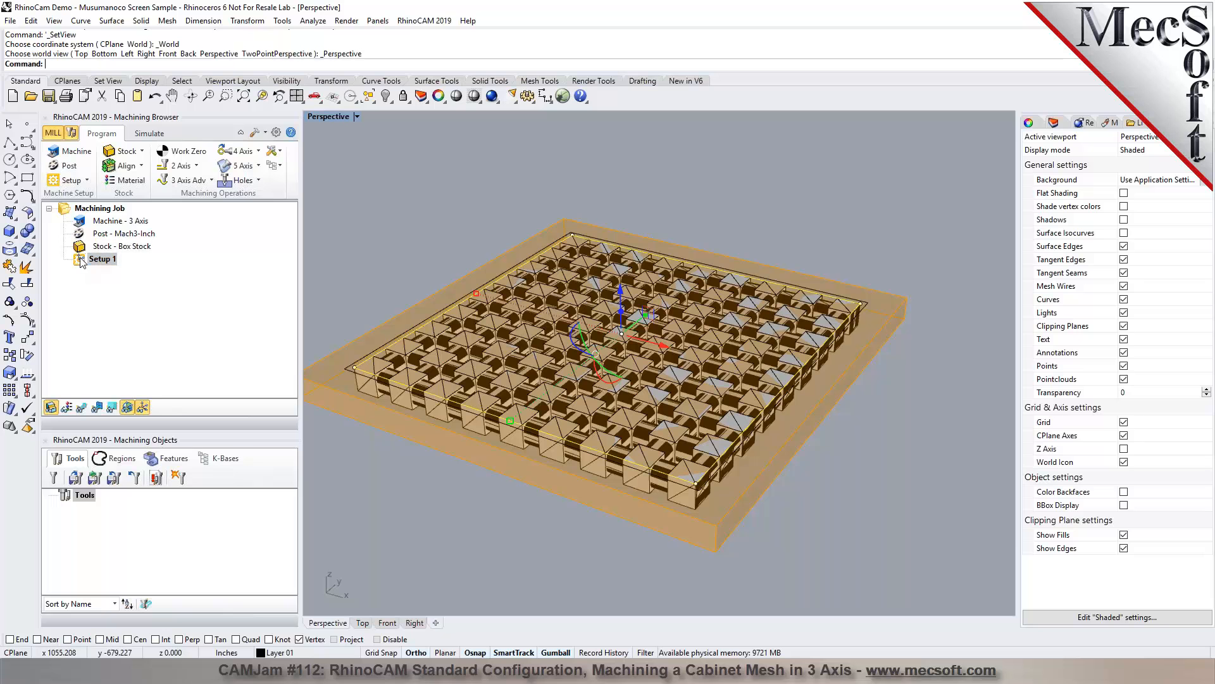
pyautogui.click(188, 152)
pyautogui.click(127, 293)
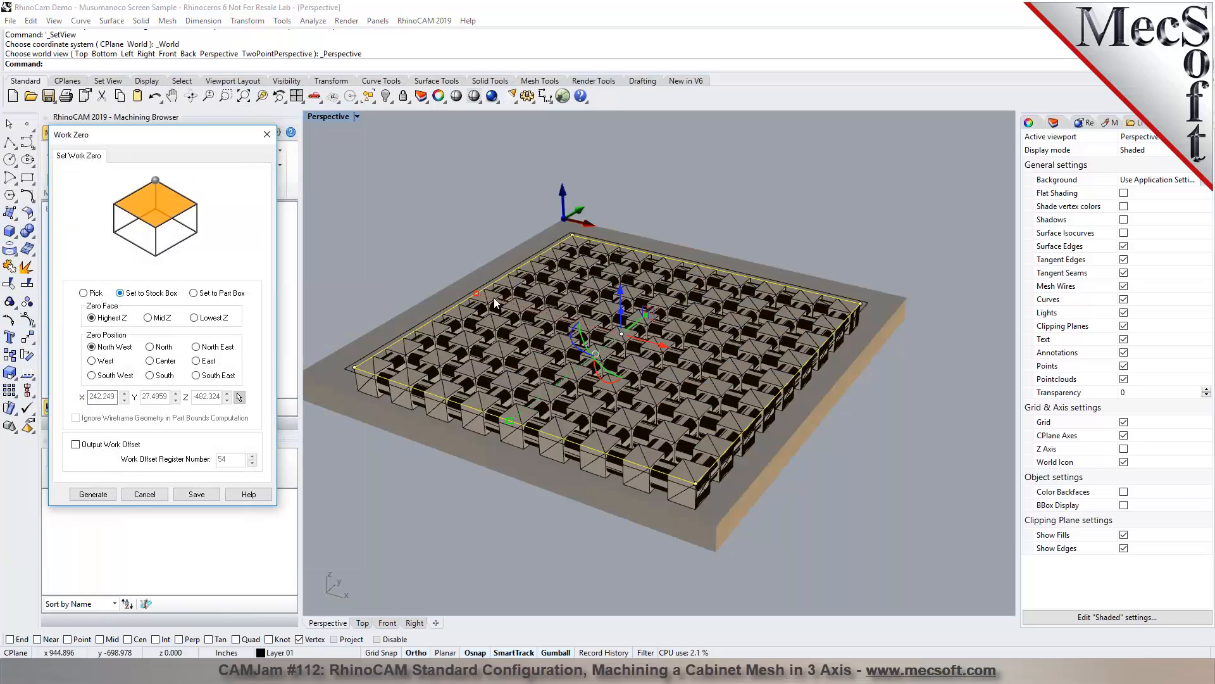
pyautogui.scroll(-1, 681, 267)
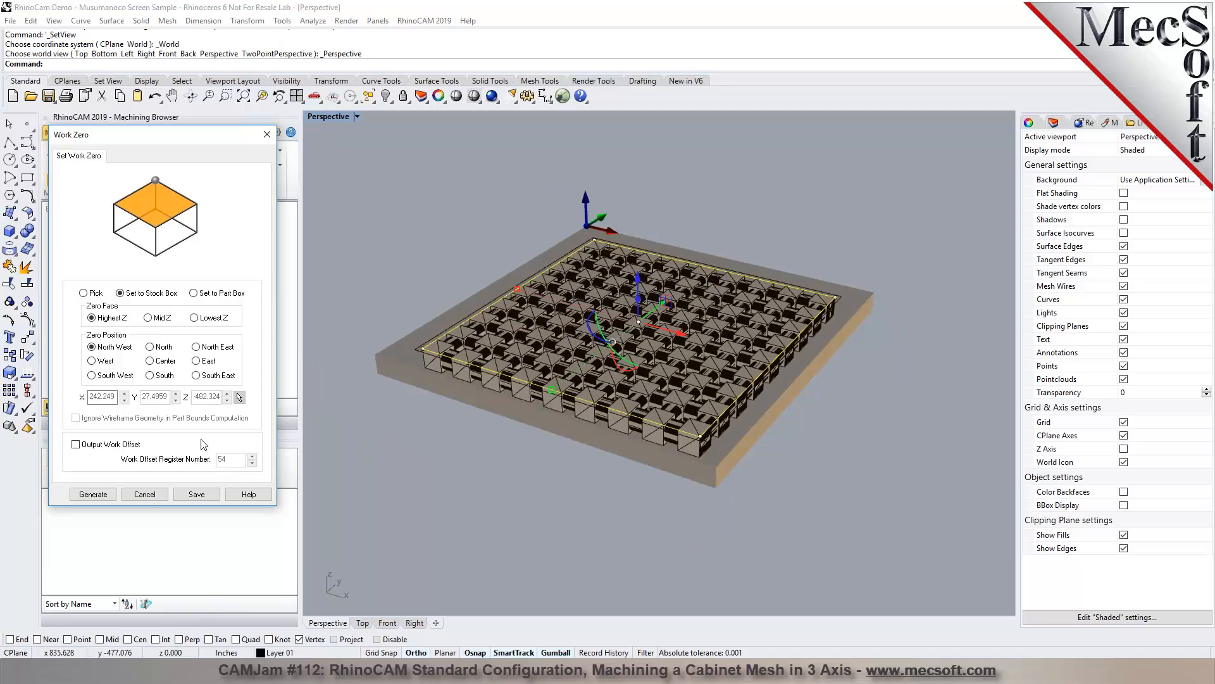
pyautogui.moveTo(100, 321)
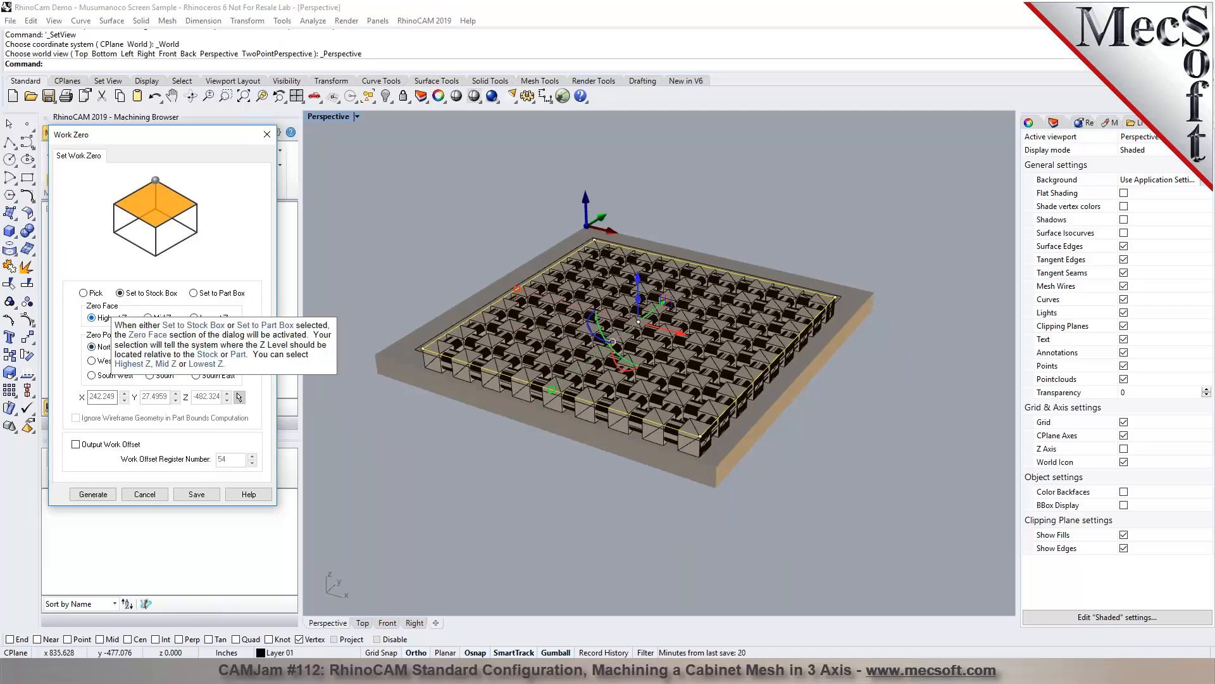
pyautogui.click(94, 376)
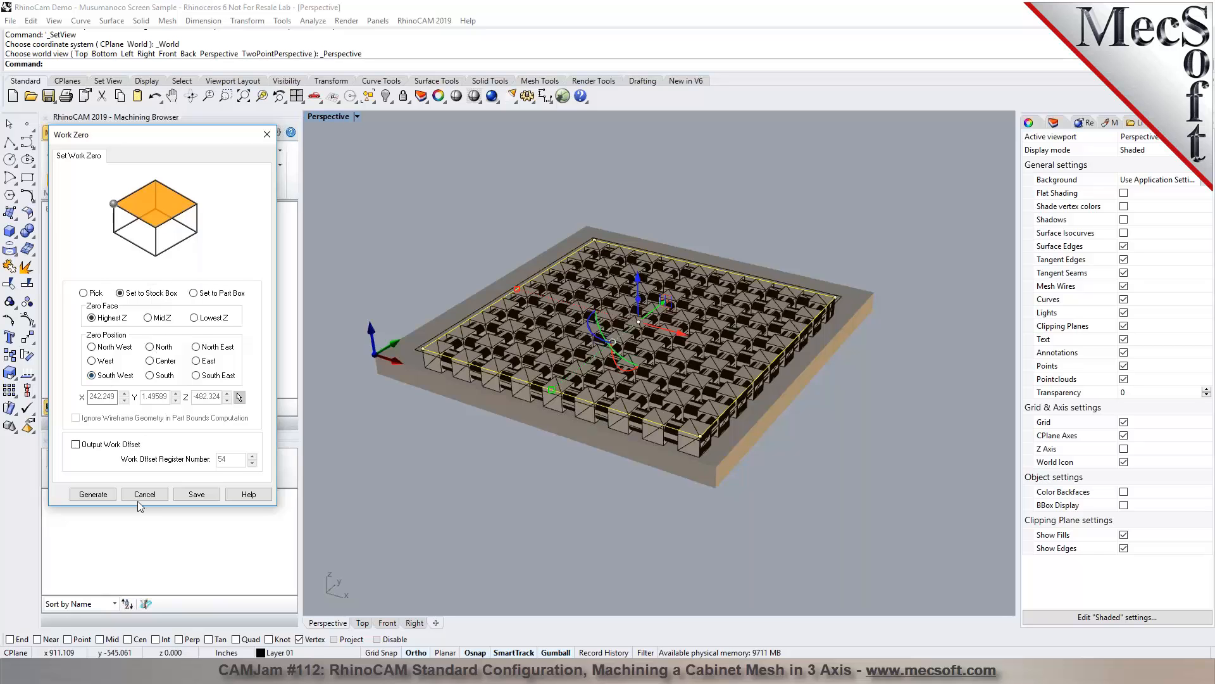
pyautogui.click(94, 494)
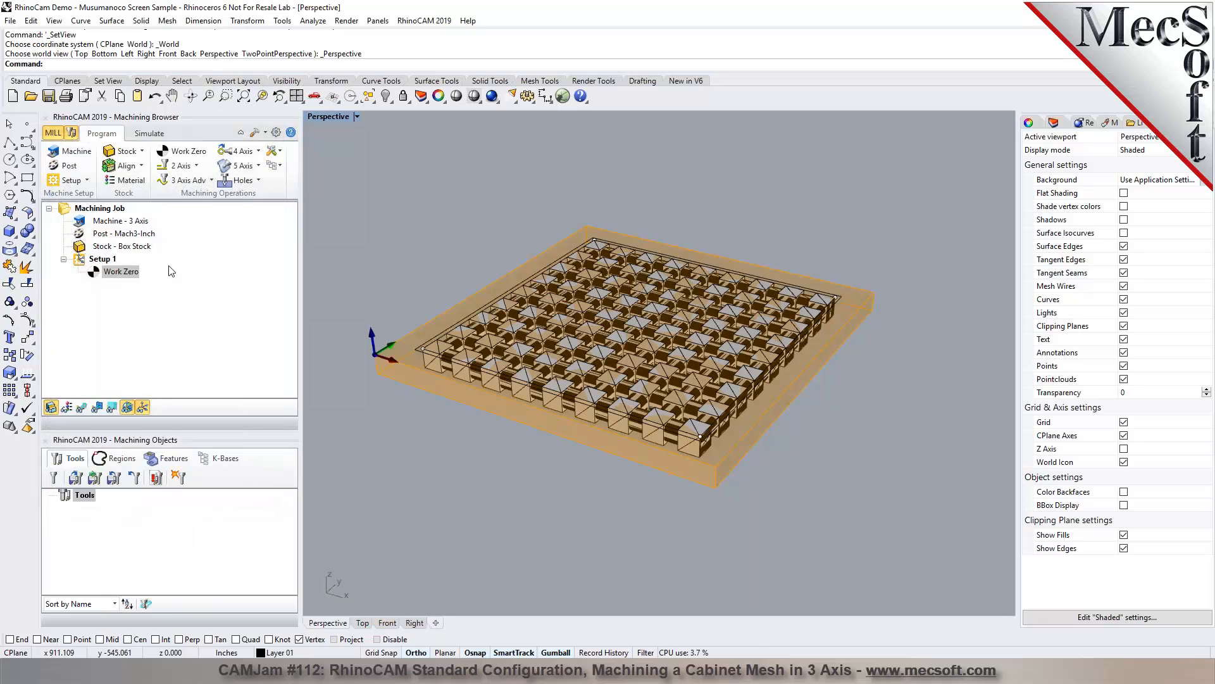
# Step: Start a Horizontal Roughing operation after the work zero and assign the outer offset rectangle as its machining region
pyautogui.click(100, 273)
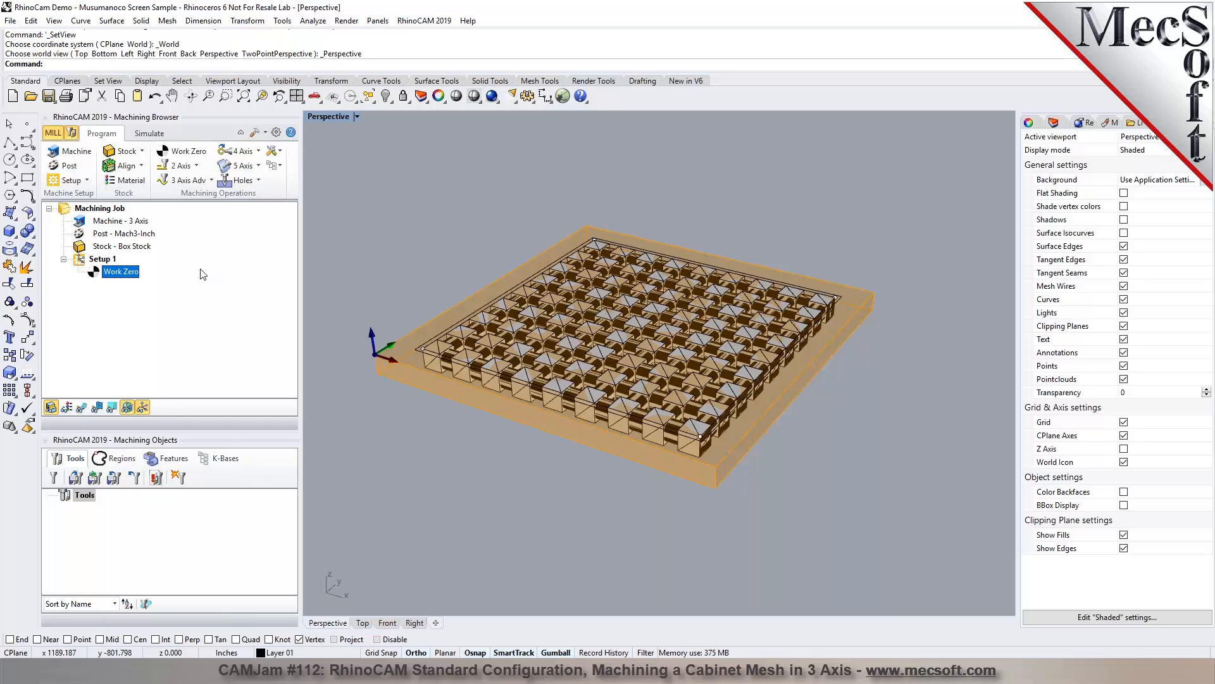
pyautogui.click(208, 185)
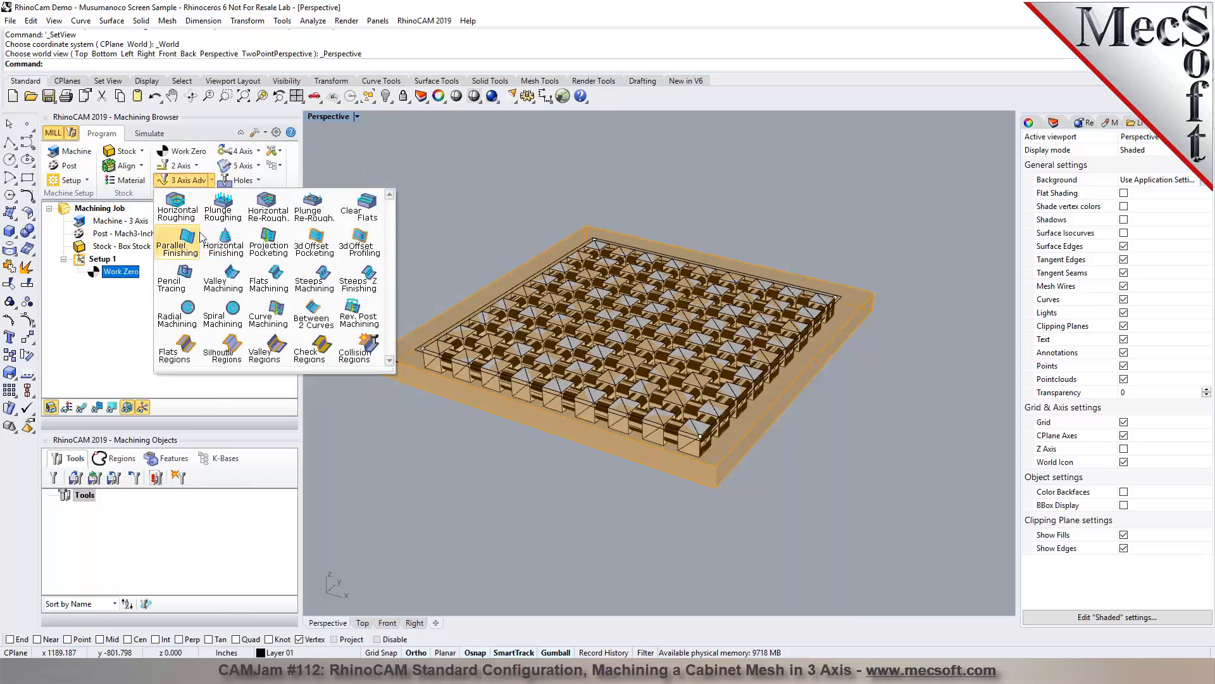
pyautogui.click(184, 217)
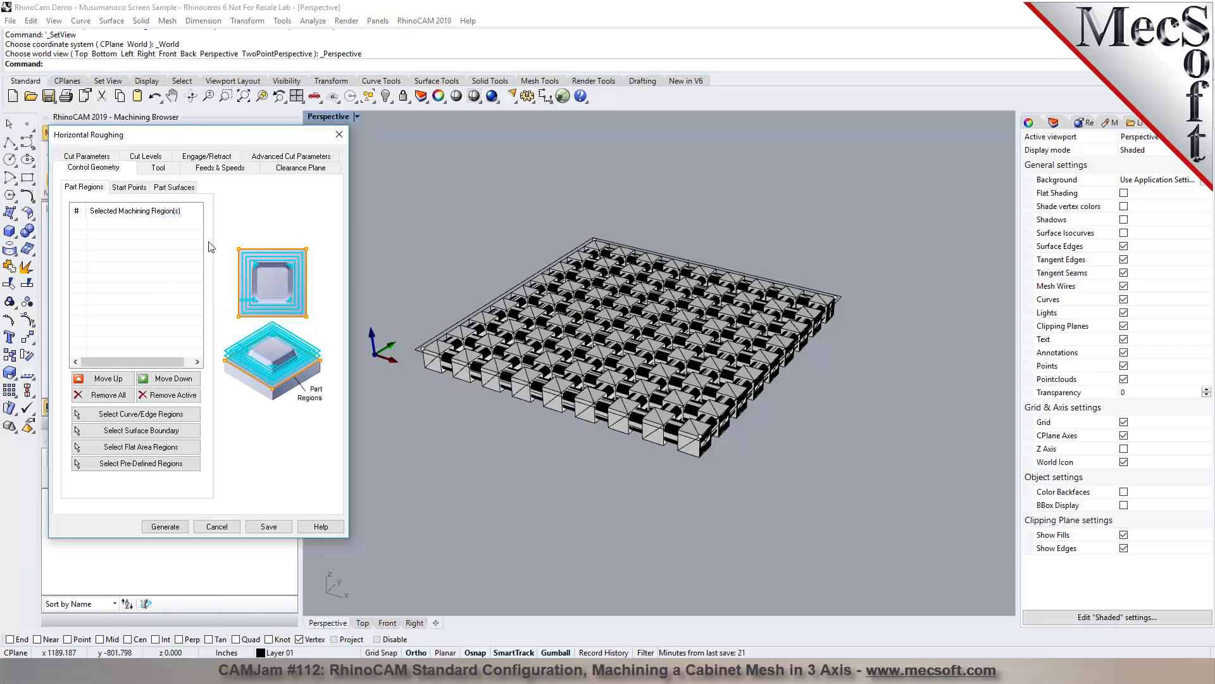
pyautogui.click(130, 416)
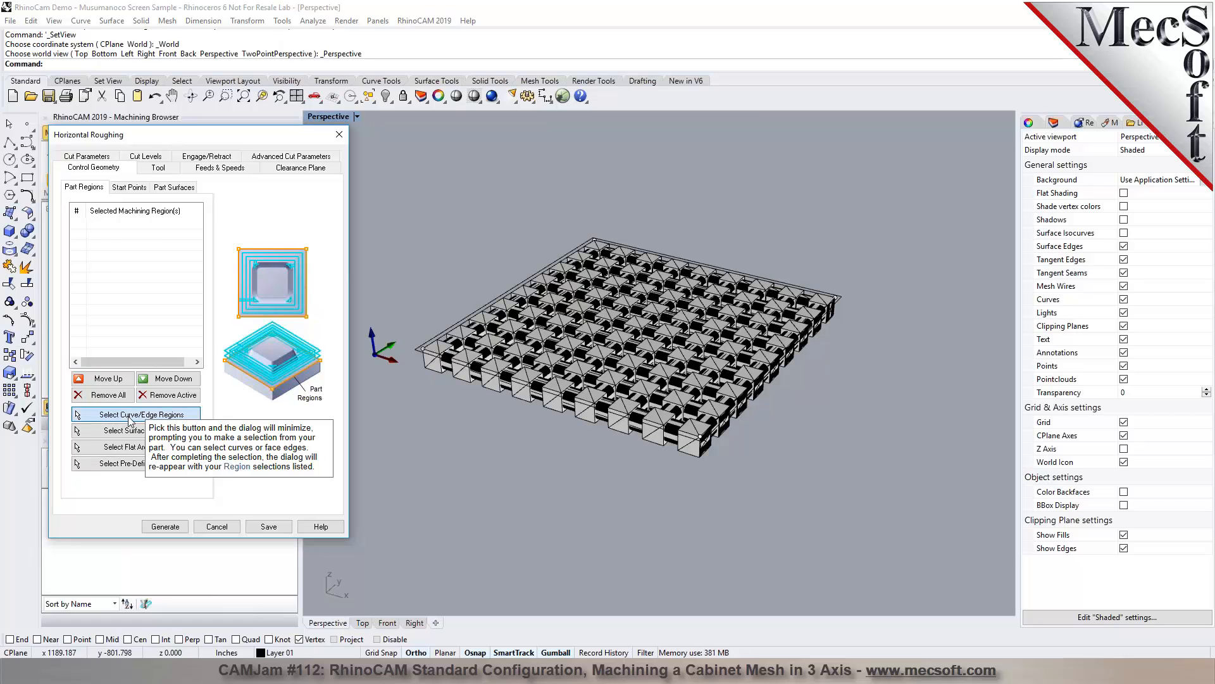
pyautogui.click(425, 346)
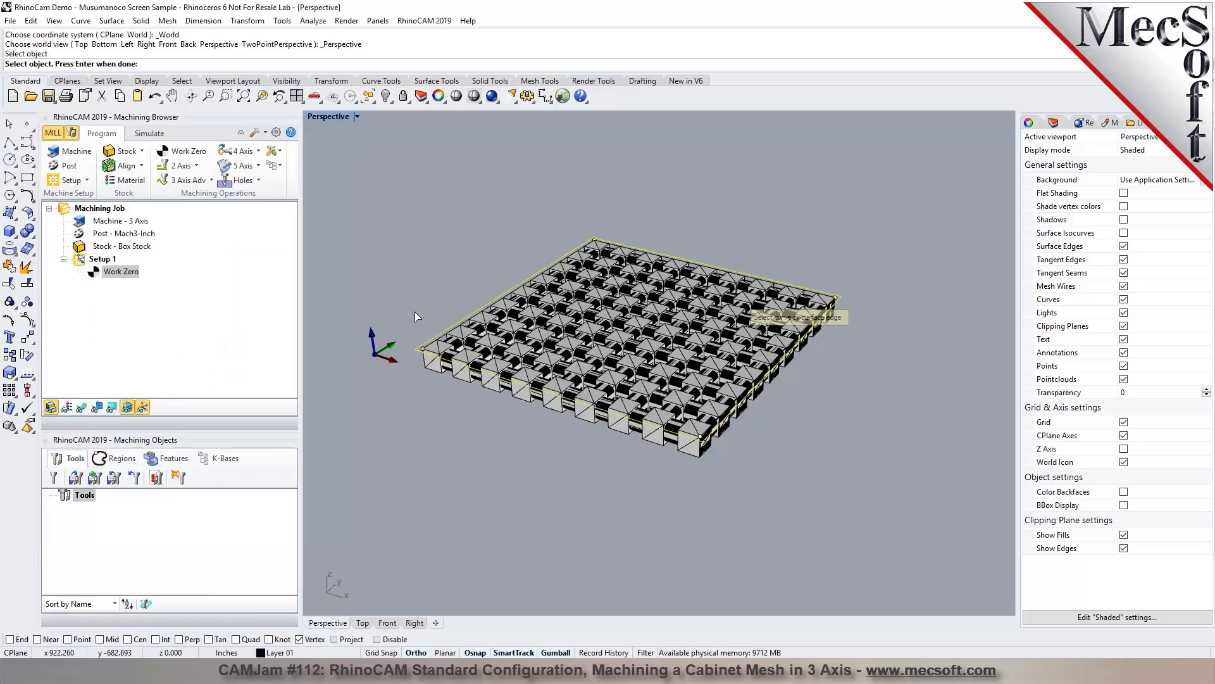
pyautogui.press('Return')
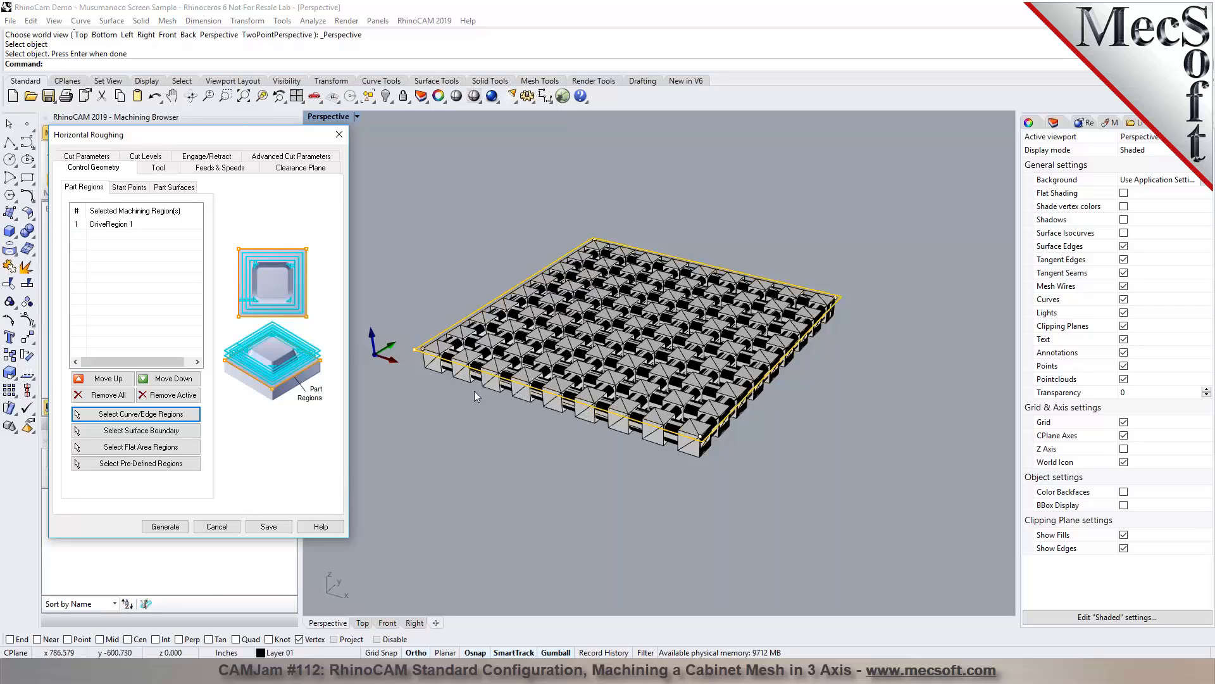
# Step: Open tool creation for the roughing operation and choose a flat mill as the tool type
pyautogui.click(168, 166)
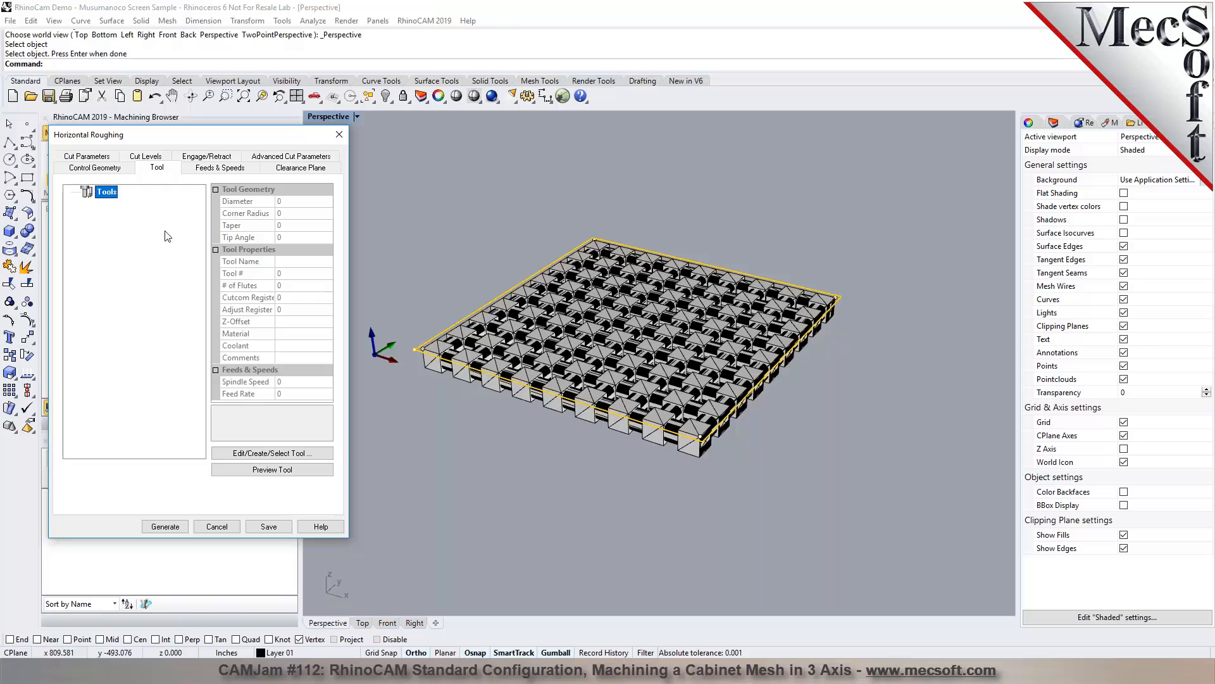
pyautogui.click(239, 453)
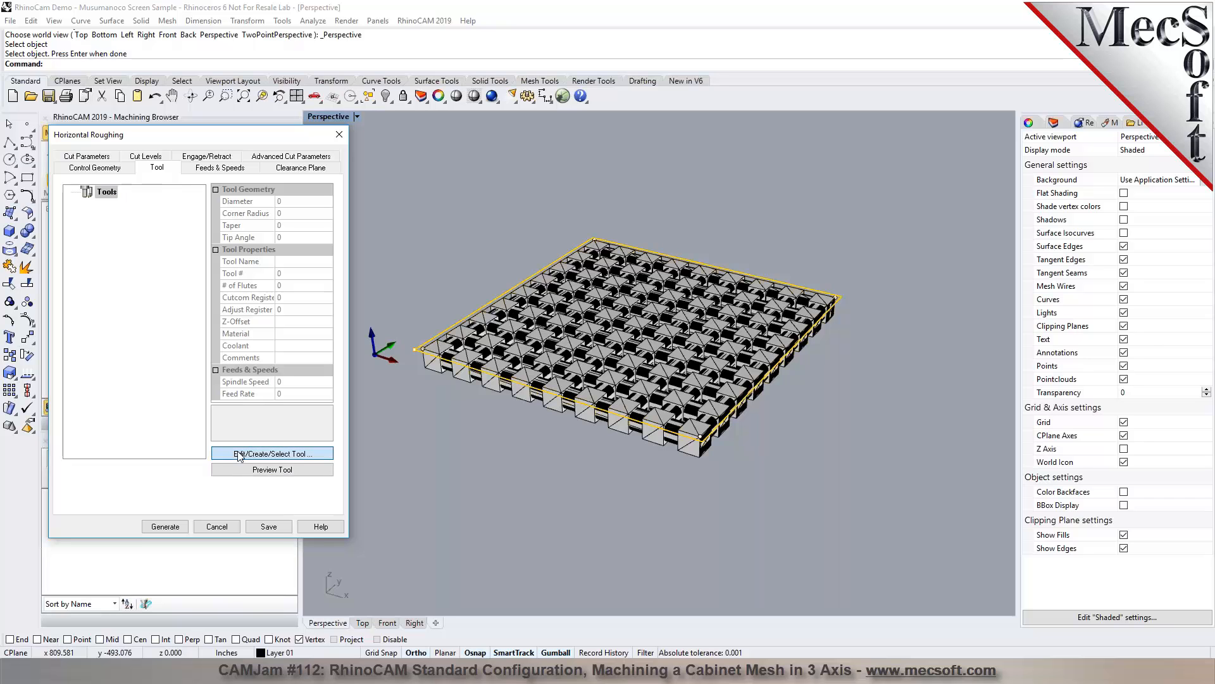
pyautogui.moveTo(190, 165); pyautogui.dragTo(322, 234)
pyautogui.click(172, 251)
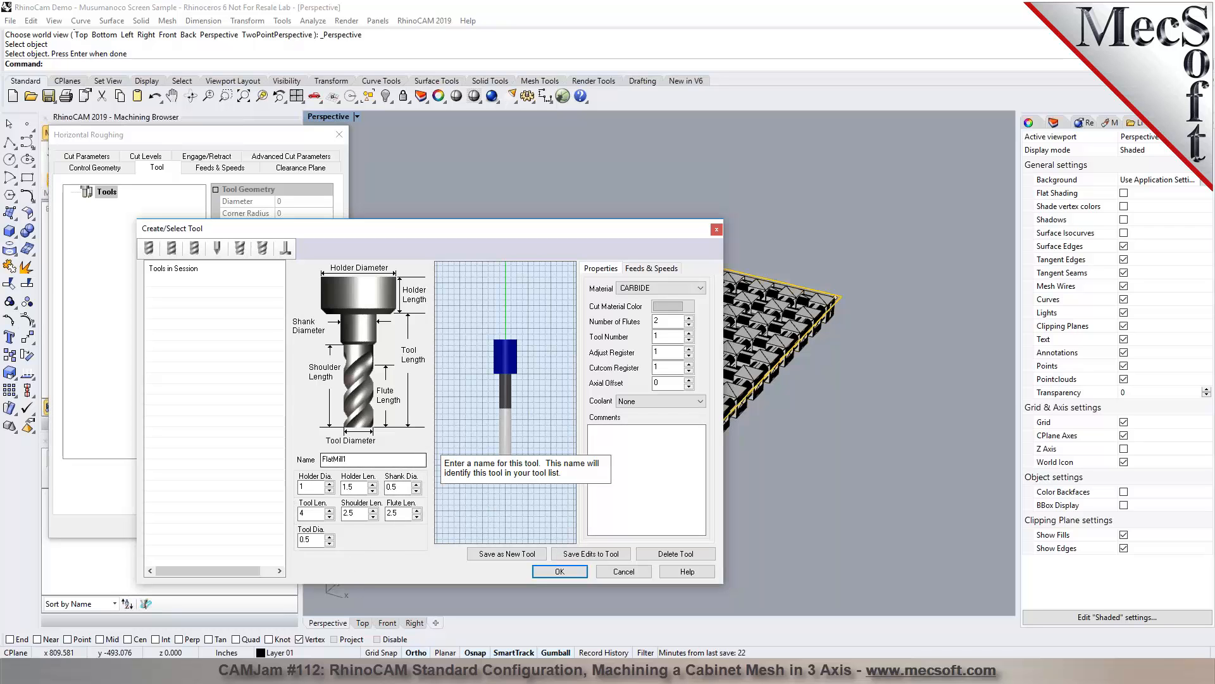
# Step: Review the flat mill's diameter, material choices, spindle and feed rates, and the table for loading feeds from file
pyautogui.doubleClick(312, 539)
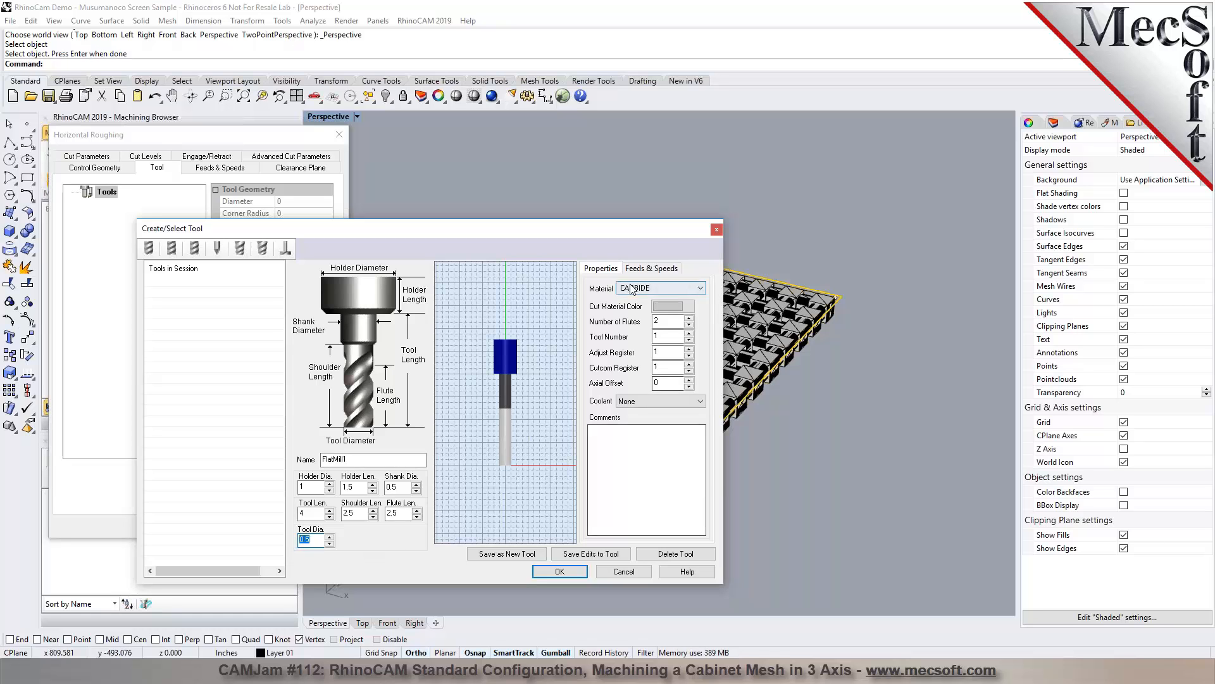
pyautogui.click(659, 288)
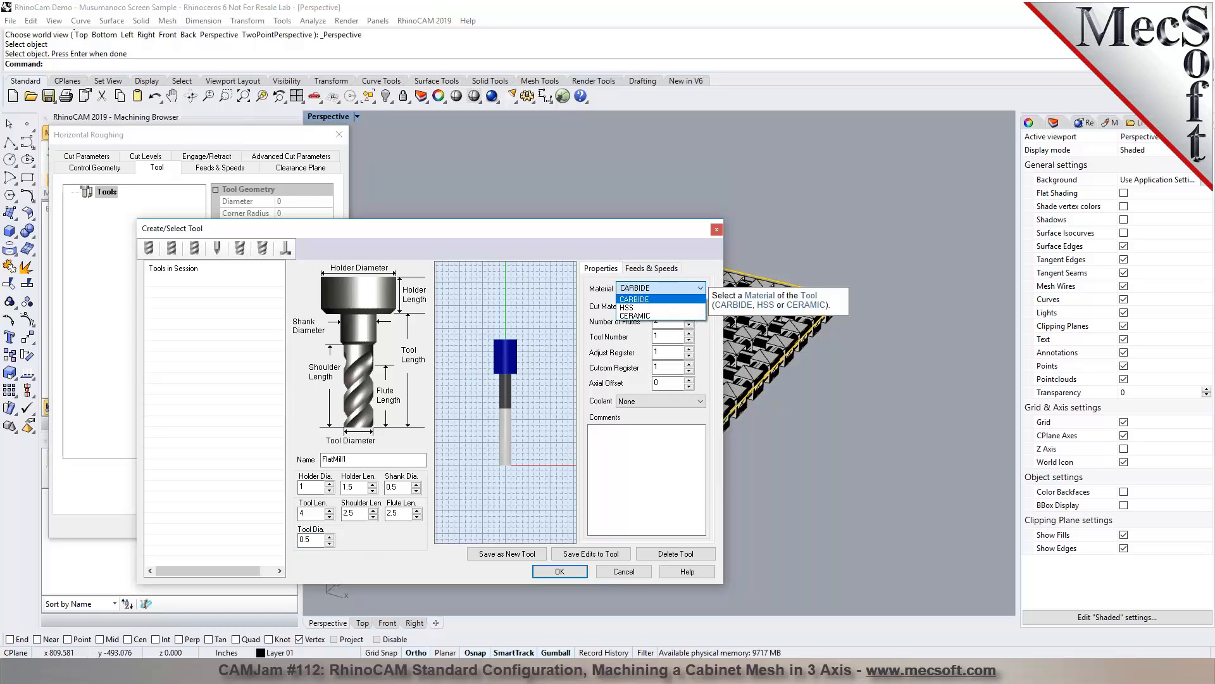
pyautogui.click(637, 308)
pyautogui.click(652, 269)
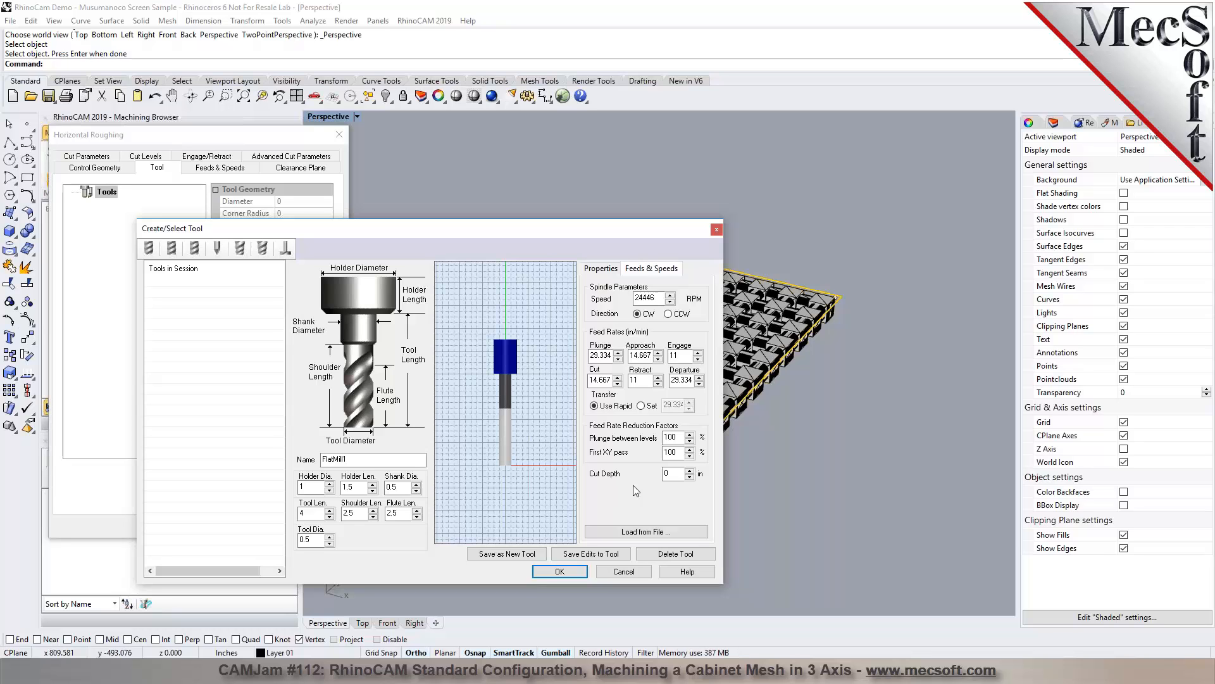
pyautogui.click(658, 531)
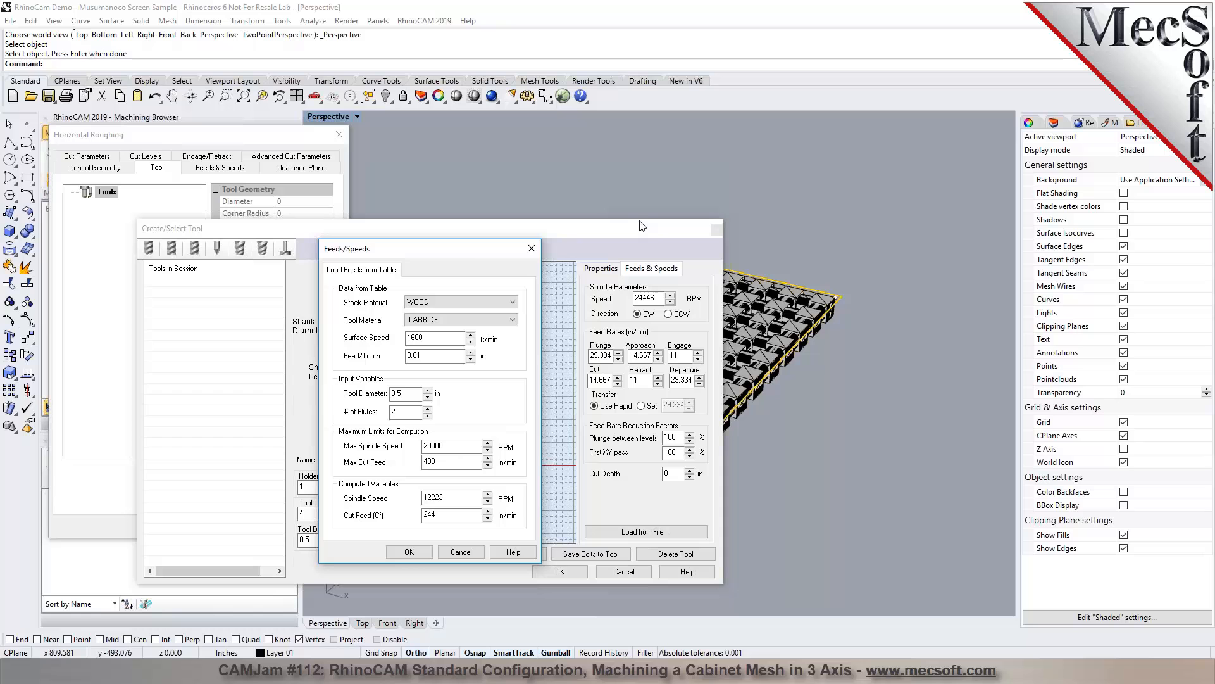
pyautogui.click(531, 249)
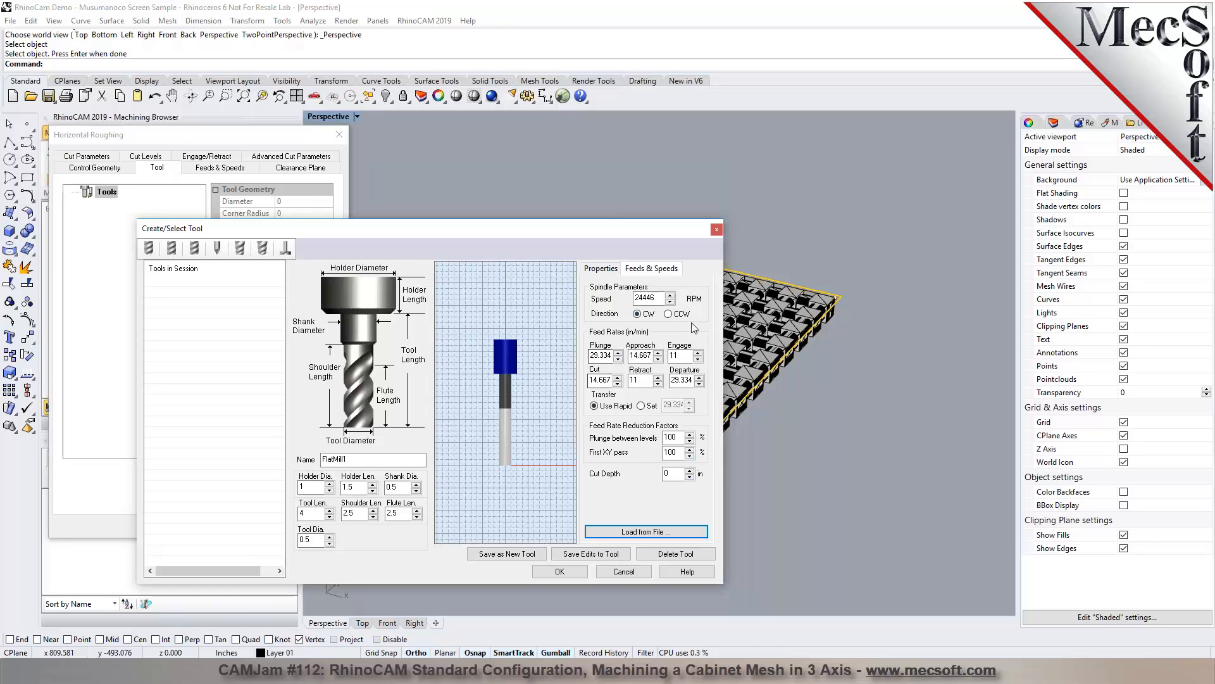
pyautogui.moveTo(690, 473)
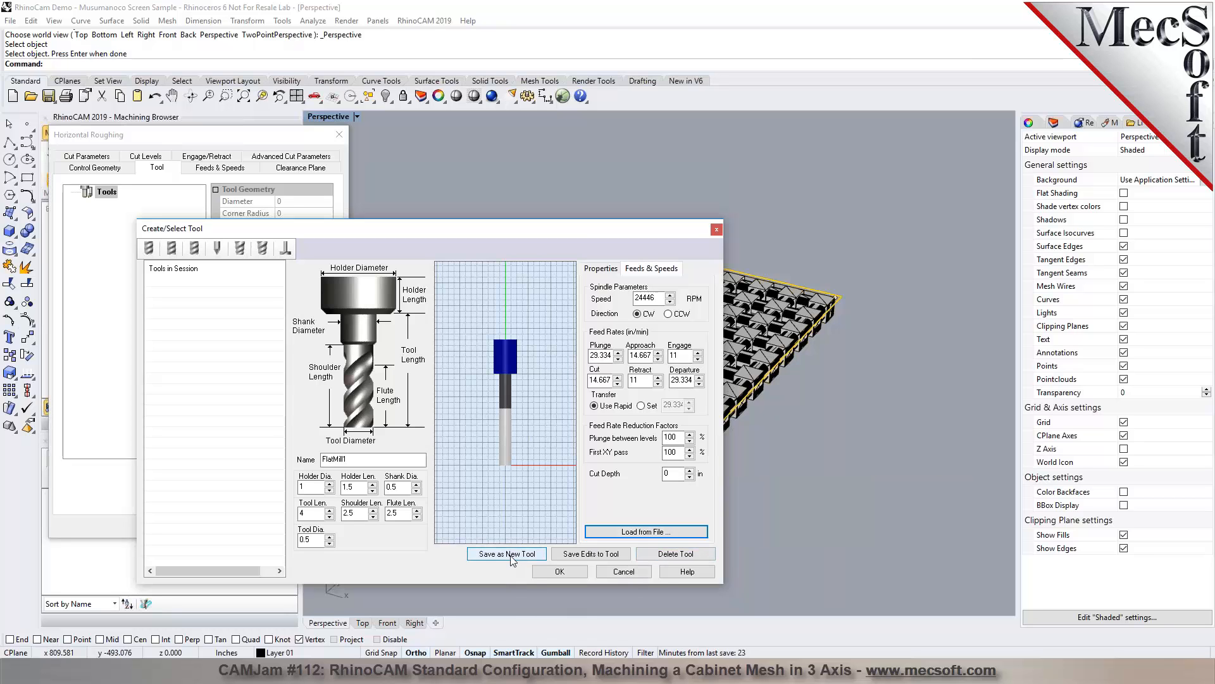
# Step: Name the flat mill FlatMill-0.5 DIA, save it as a new tool and accept it for the roughing operation
pyautogui.click(352, 460)
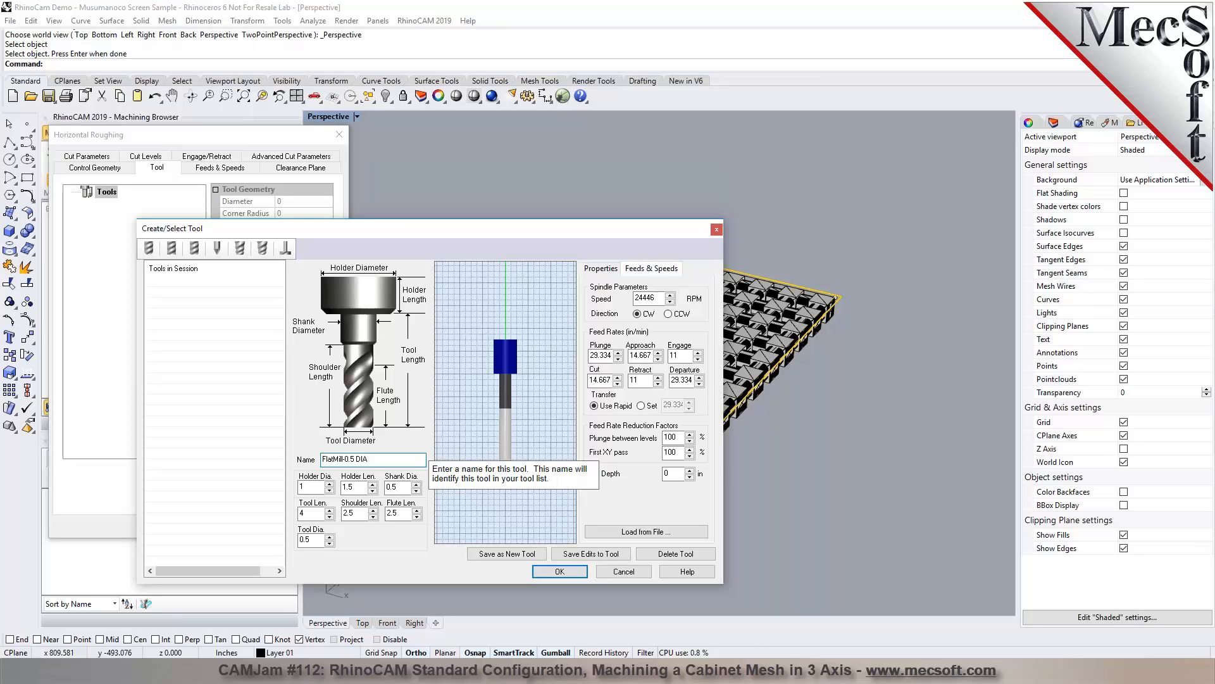
pyautogui.click(505, 555)
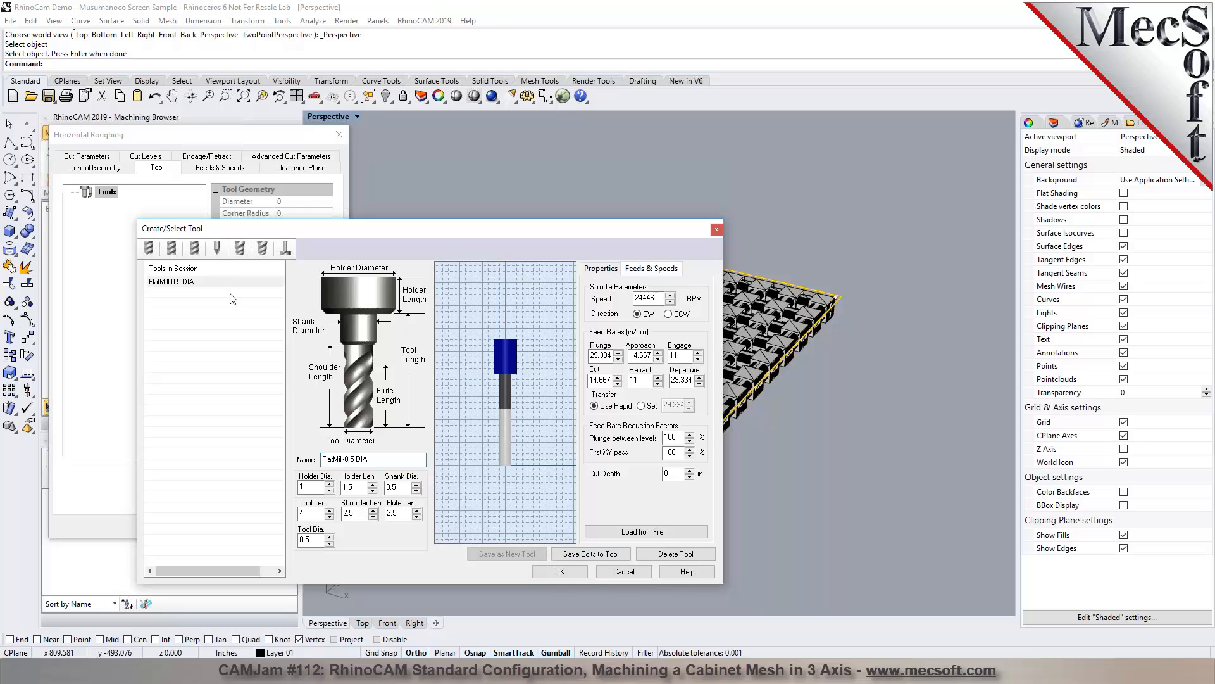
pyautogui.click(555, 572)
# Step: Select FlatMill-0.5 DIA in the roughing operation's tool list and reposition the dialog to check the session's tool list
pyautogui.moveTo(175, 140); pyautogui.dragTo(288, 146)
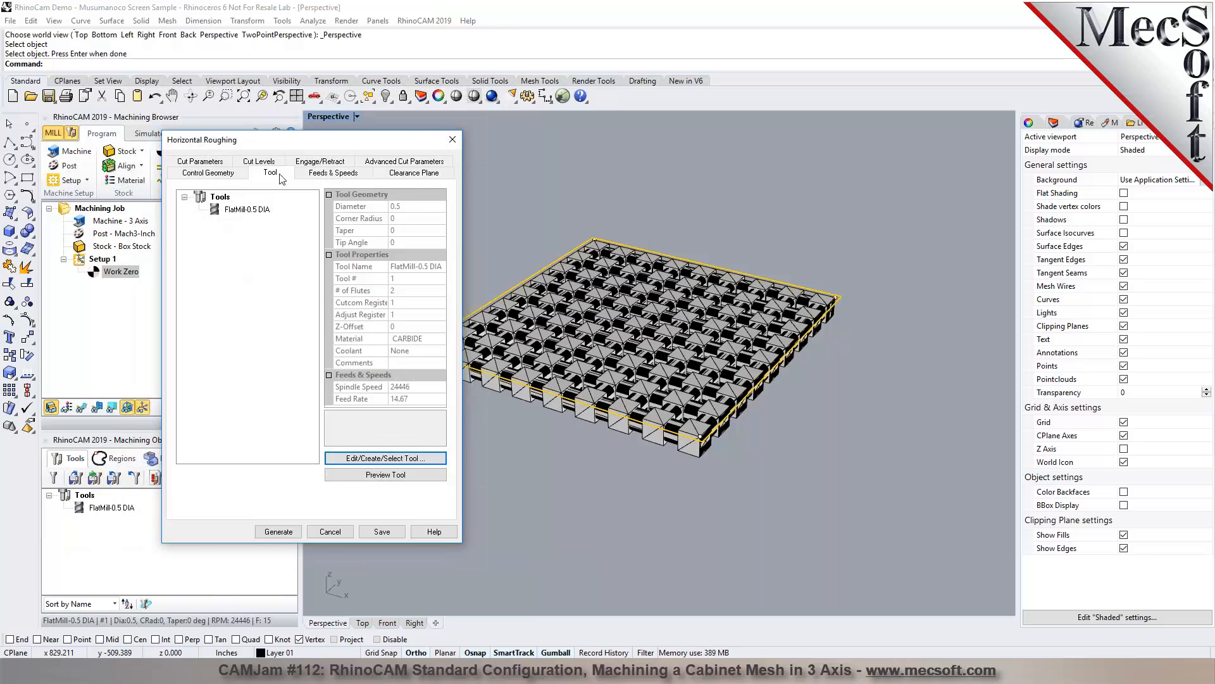
pyautogui.moveTo(278, 143); pyautogui.dragTo(161, 162)
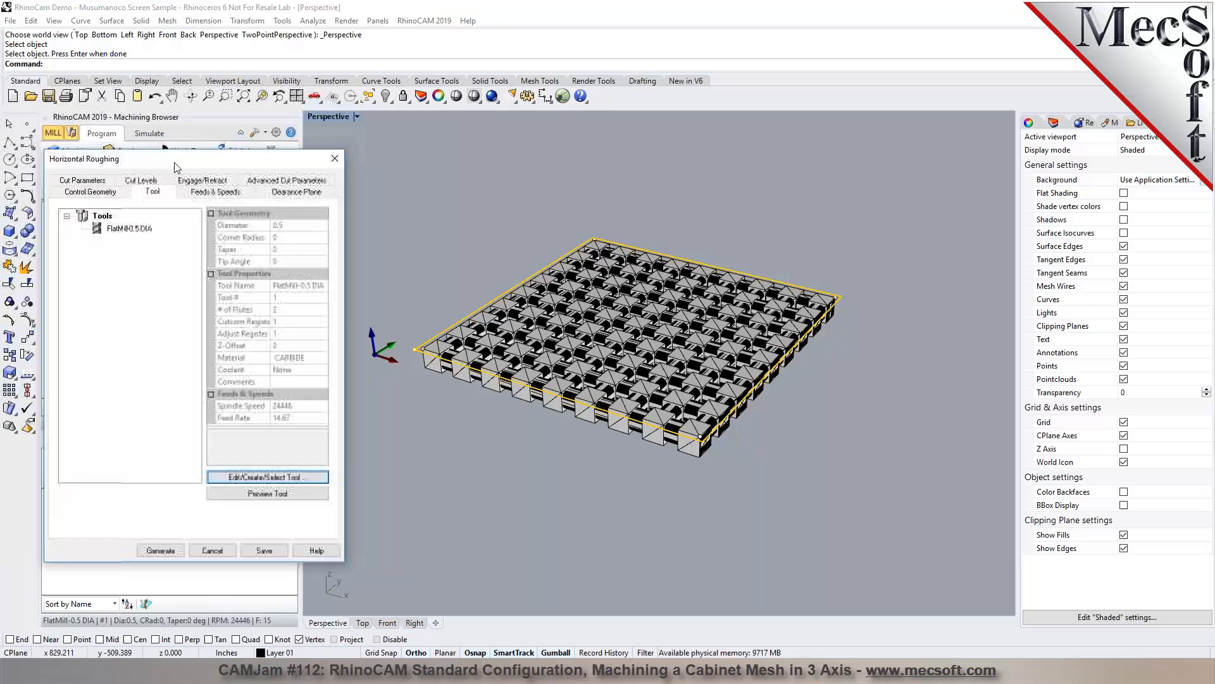
pyautogui.click(96, 228)
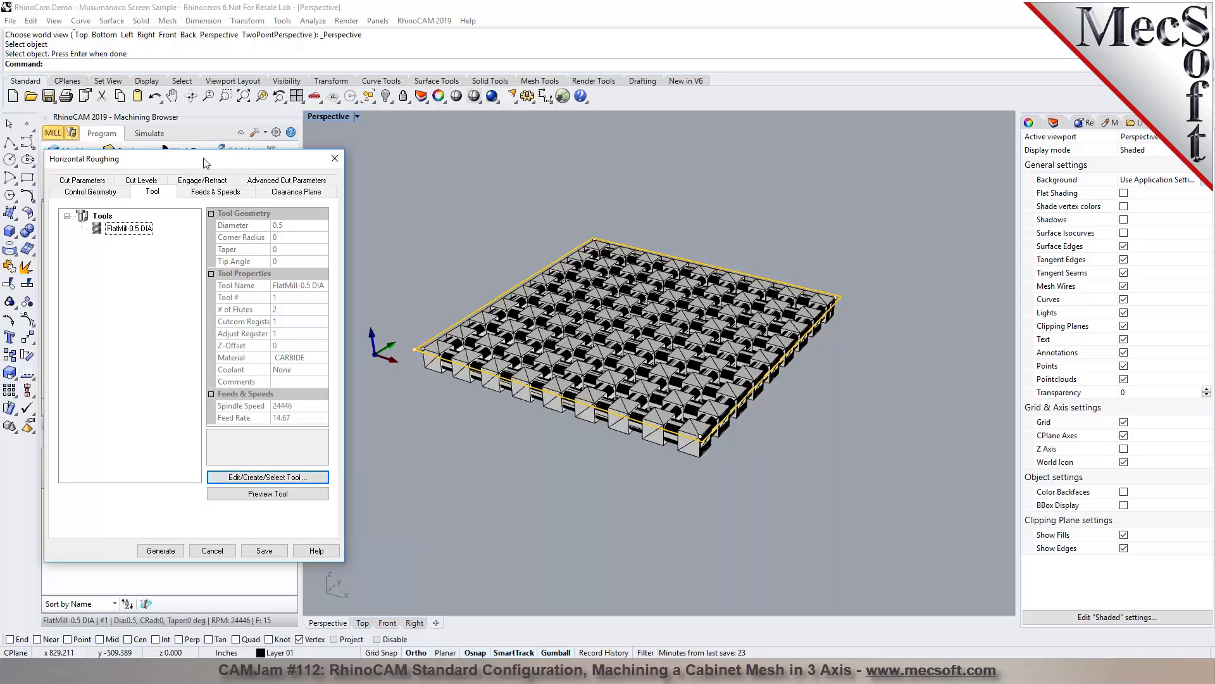
pyautogui.moveTo(196, 160); pyautogui.dragTo(526, 174)
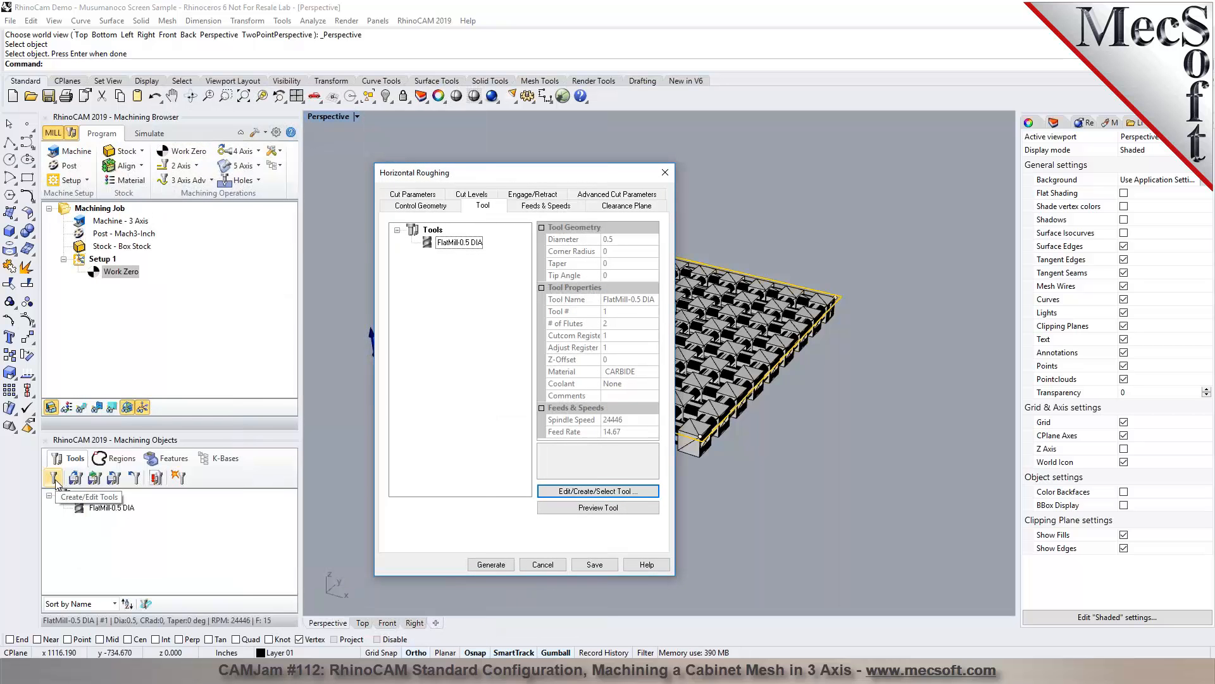
pyautogui.moveTo(503, 172); pyautogui.dragTo(222, 117)
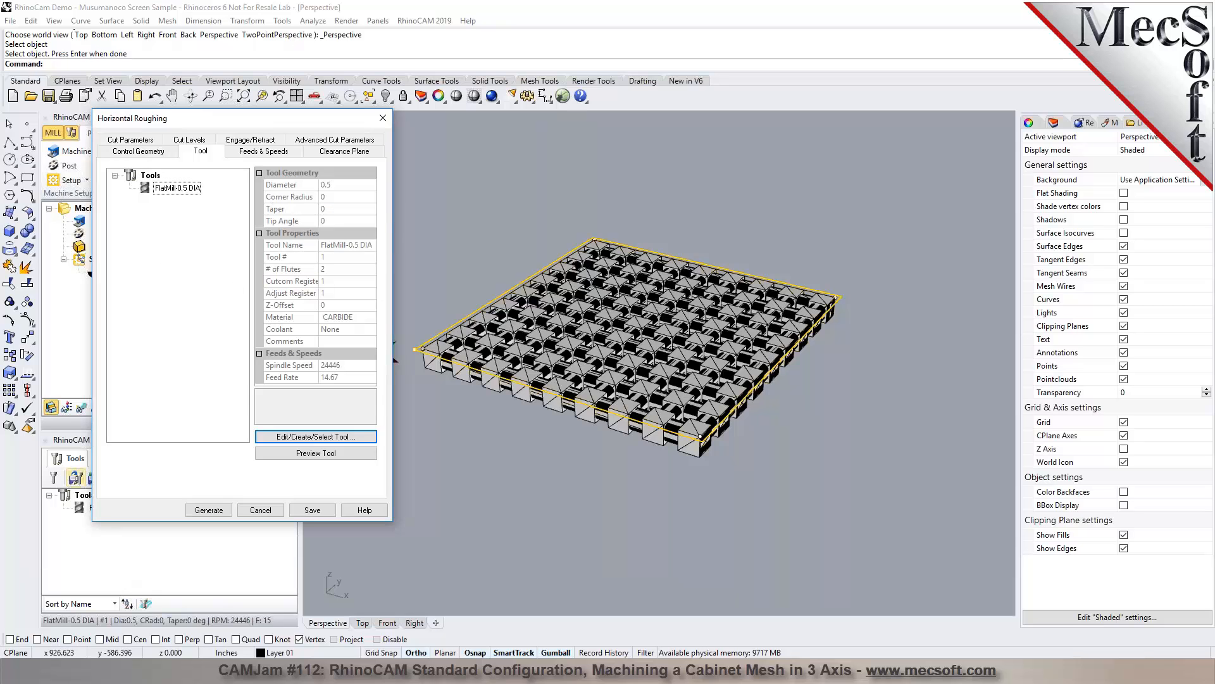
# Step: Review the roughing operation's feeds and speeds and inspect the automatic clearance plane above the lattice
pyautogui.click(256, 152)
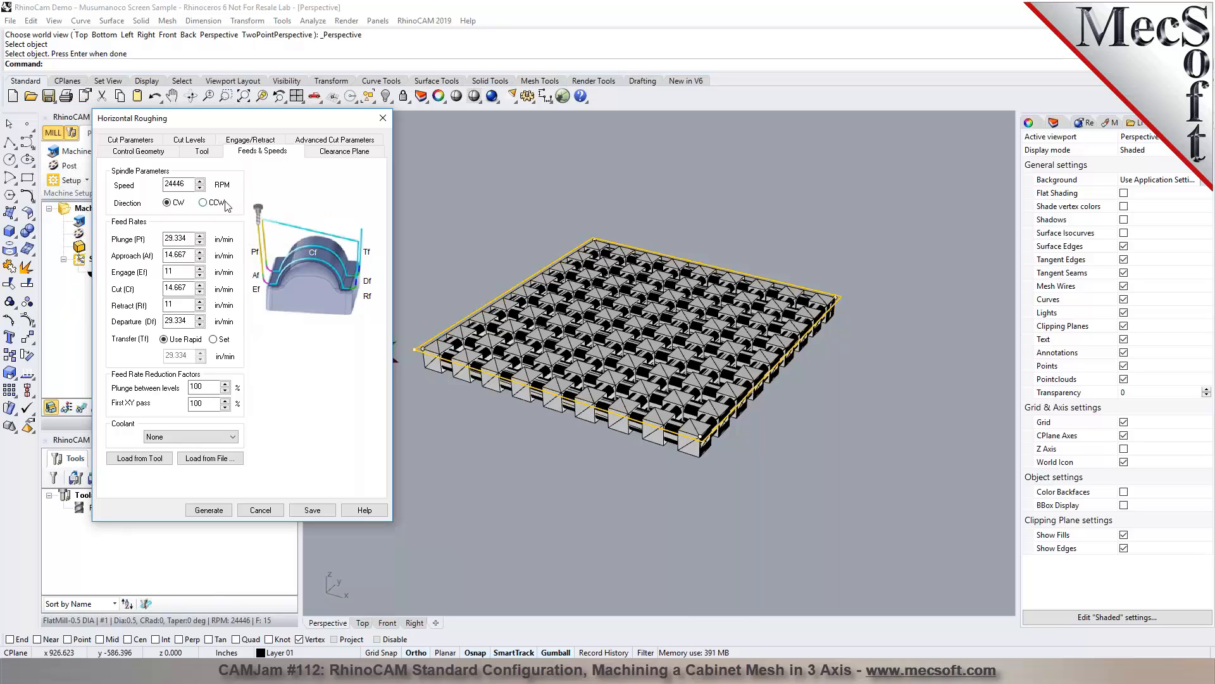
pyautogui.click(336, 152)
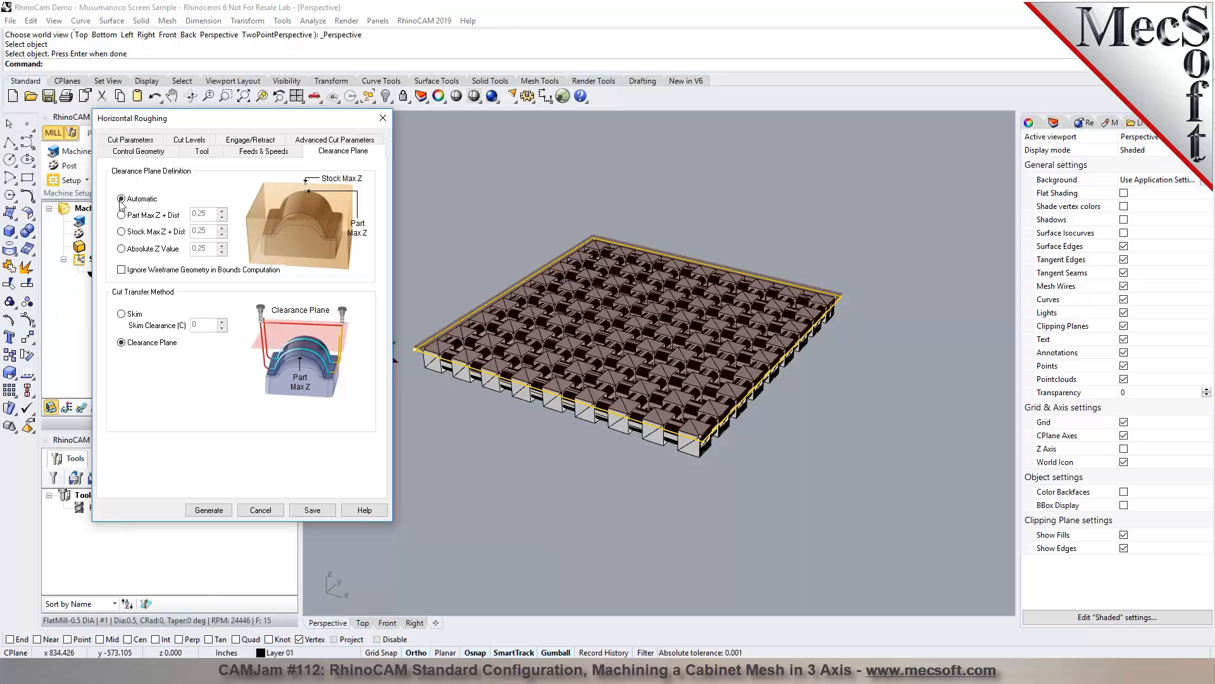
pyautogui.moveTo(596, 482); pyautogui.dragTo(617, 416, button='right')
pyautogui.scroll(6, 683, 325)
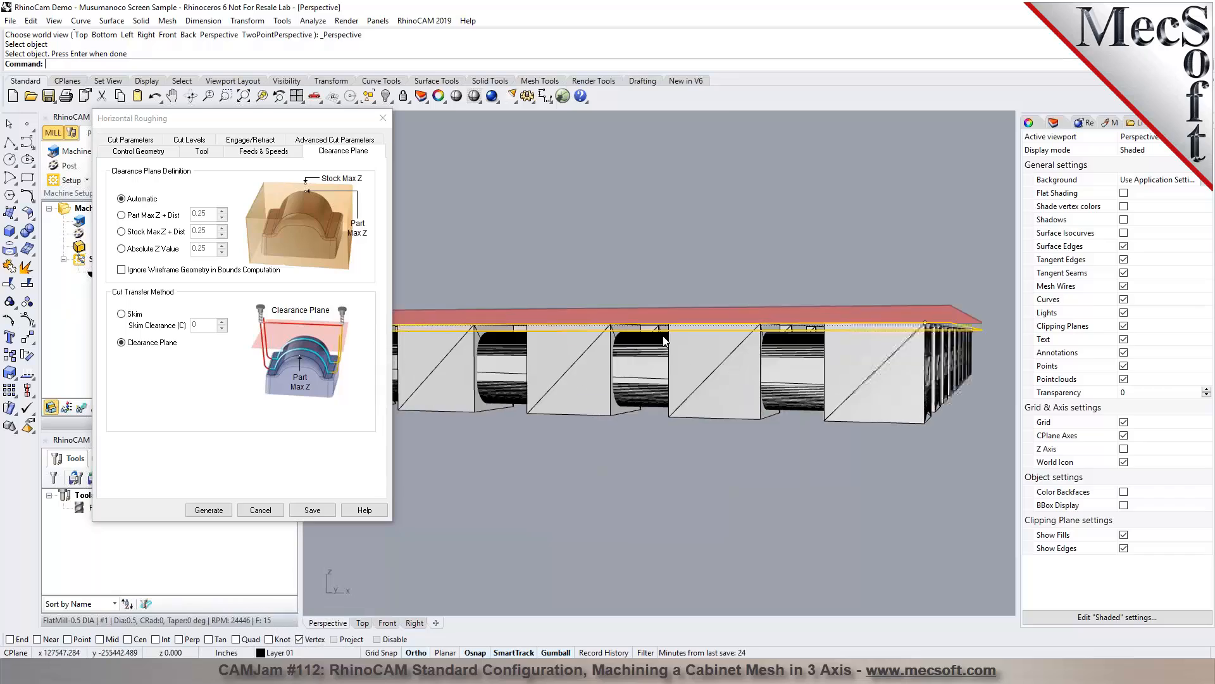
pyautogui.moveTo(683, 325); pyautogui.dragTo(628, 377, button='right')
pyautogui.scroll(-8, 678, 352)
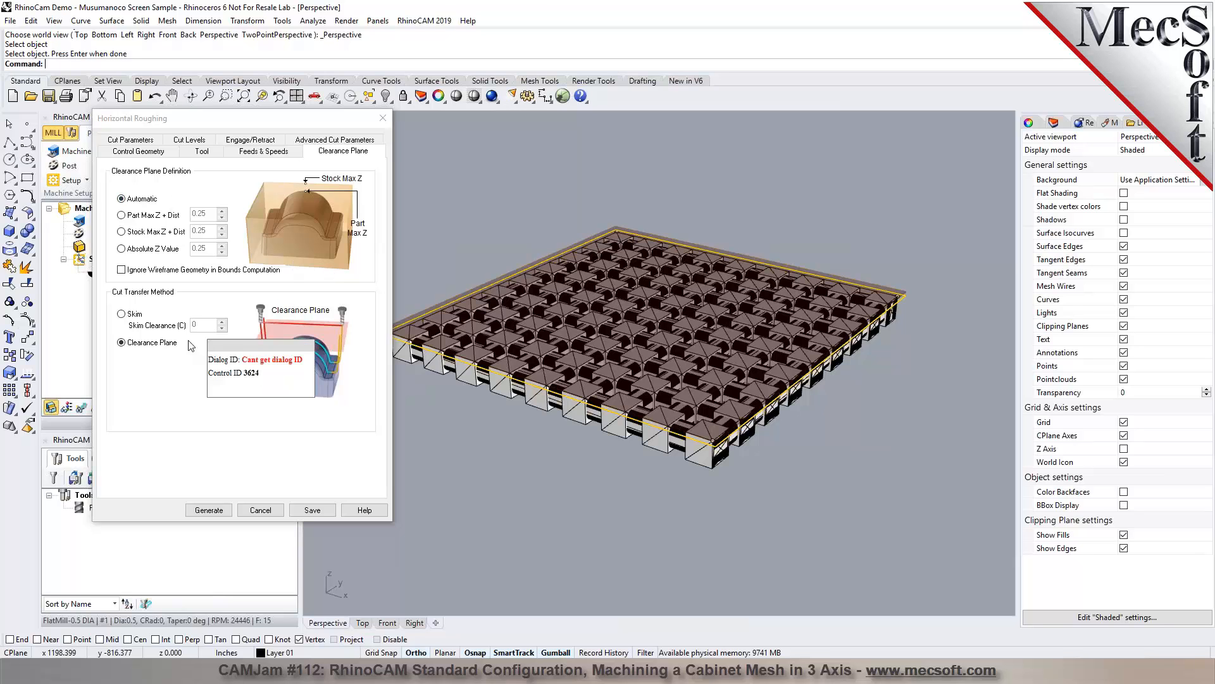
# Step: Compare the cavity/pocket cut patterns Offset Spiral, Linear, Spiral, Radial and High Speed, and return to Offset
pyautogui.click(129, 140)
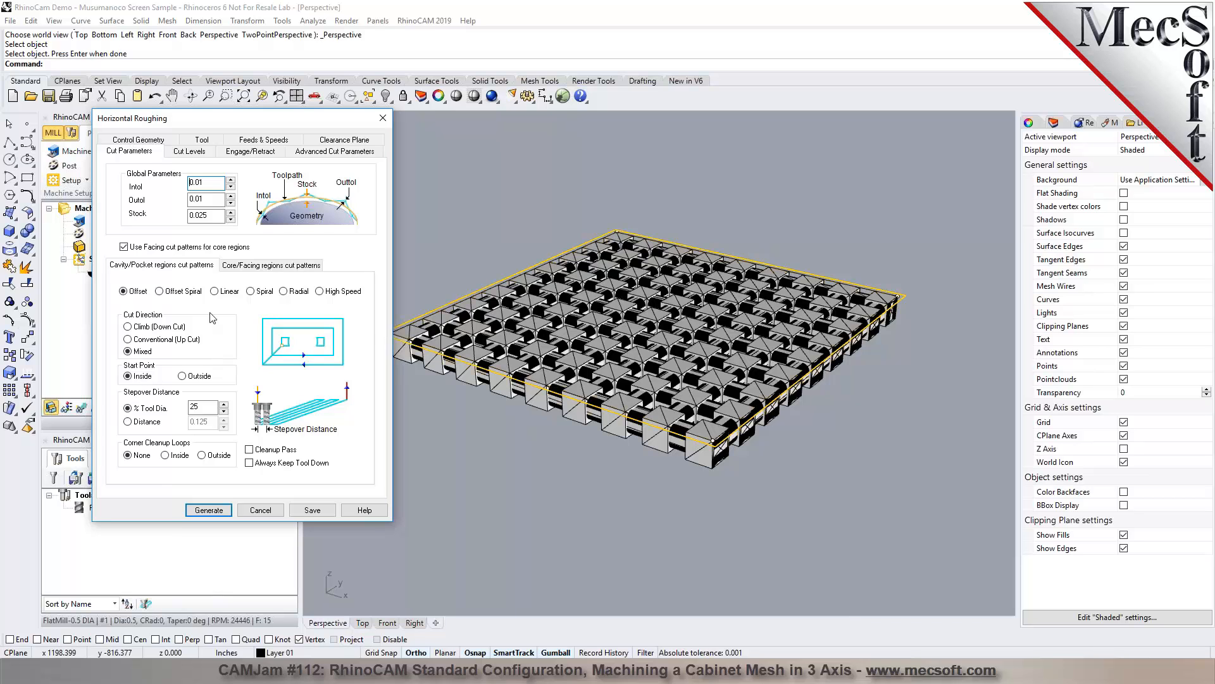
pyautogui.moveTo(210, 183)
pyautogui.moveTo(220, 216)
pyautogui.click(160, 292)
pyautogui.click(215, 291)
pyautogui.click(251, 291)
pyautogui.click(284, 291)
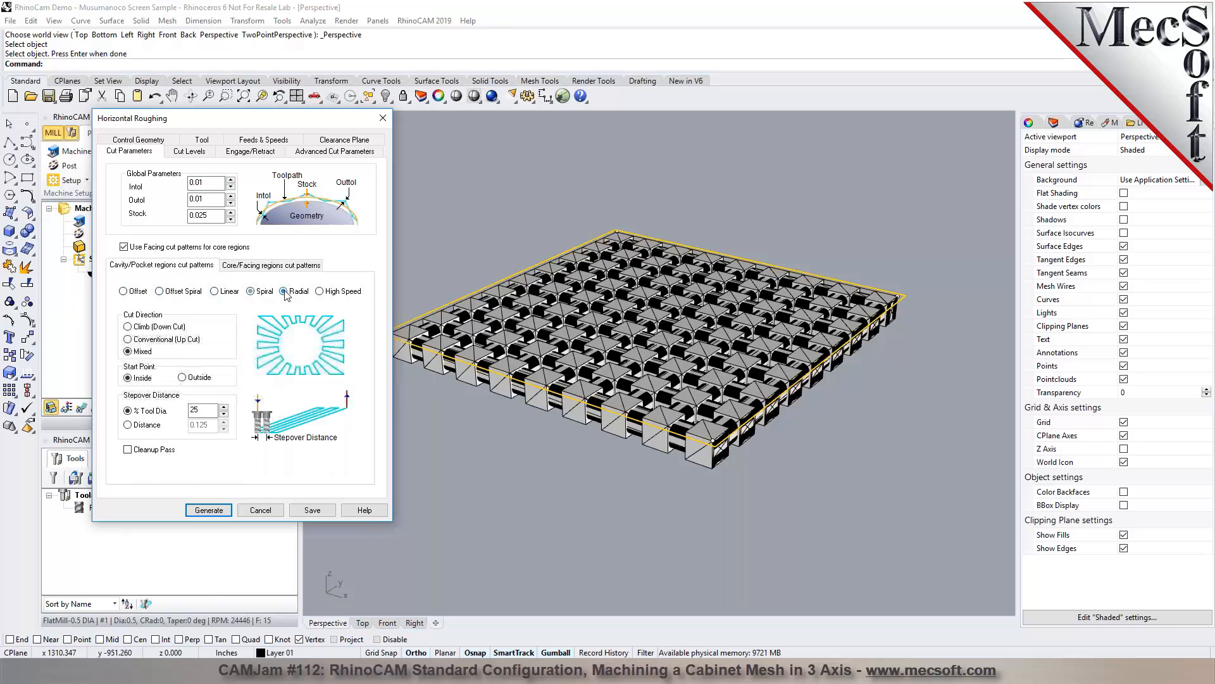
pyautogui.click(319, 291)
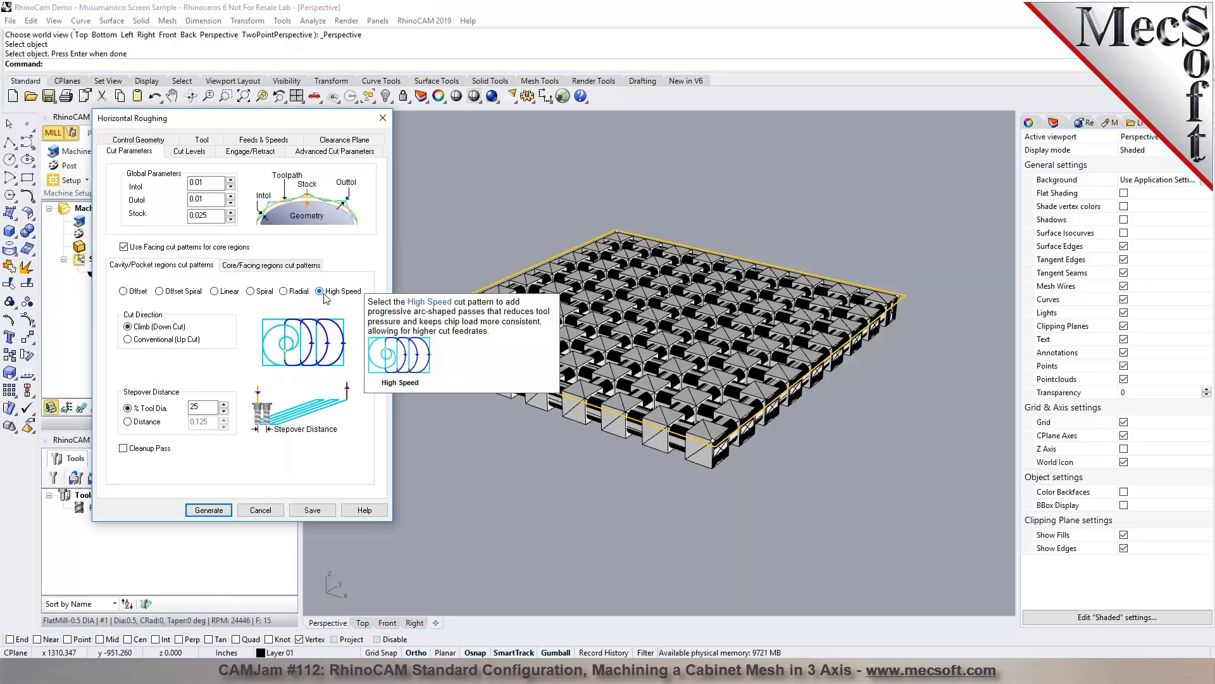
pyautogui.click(123, 291)
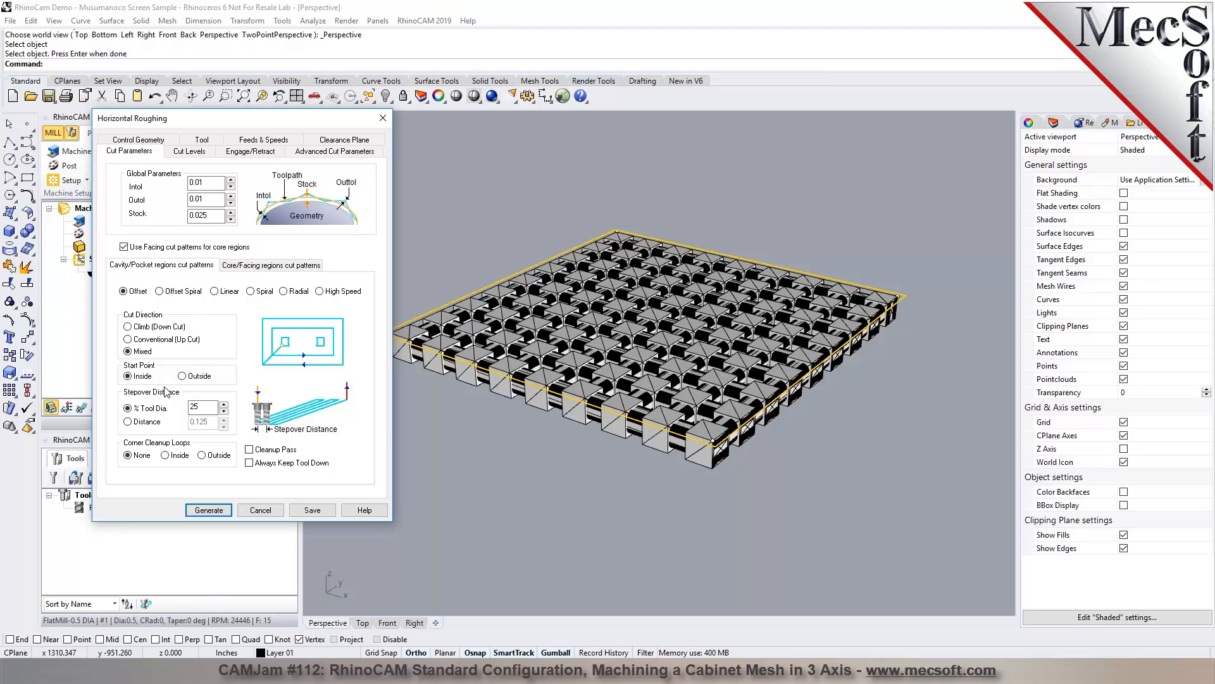
# Step: Set the cavity/pocket cut start point to Outside and review the Island Offsets pattern for core/facing regions
pyautogui.click(182, 376)
pyautogui.click(251, 269)
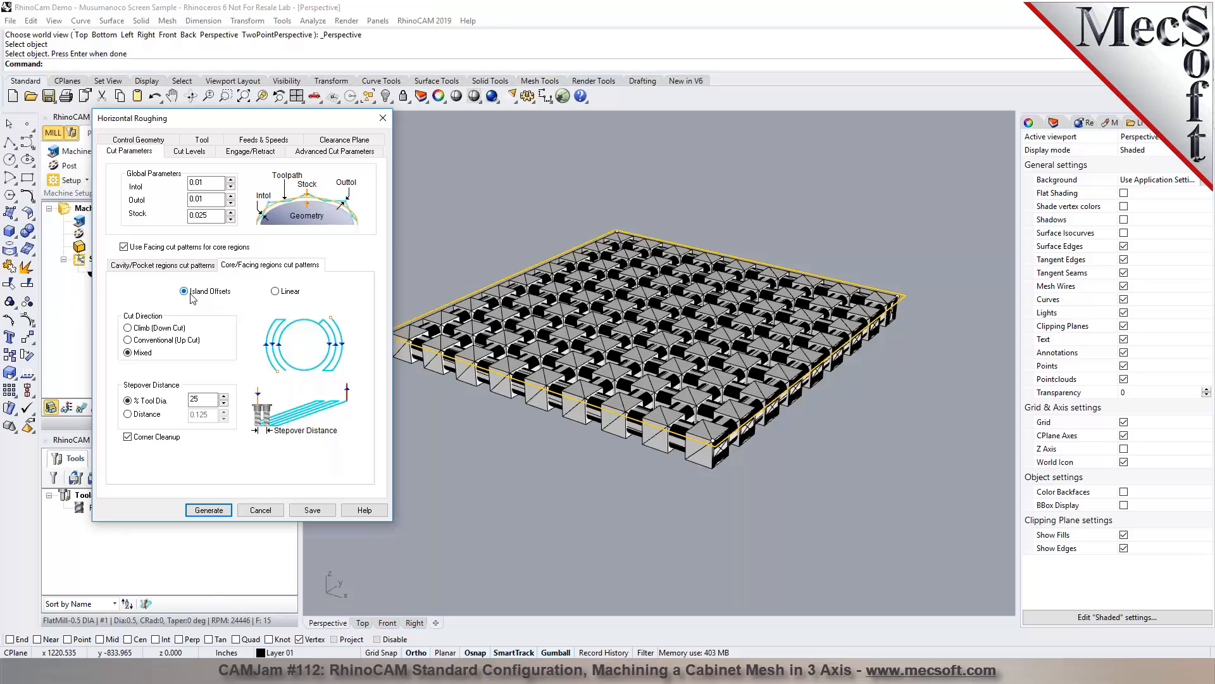
pyautogui.moveTo(193, 293)
# Step: Enable the bottom cut level, set it to -0.75 and check its plane against the lattice's corner block
pyautogui.click(190, 153)
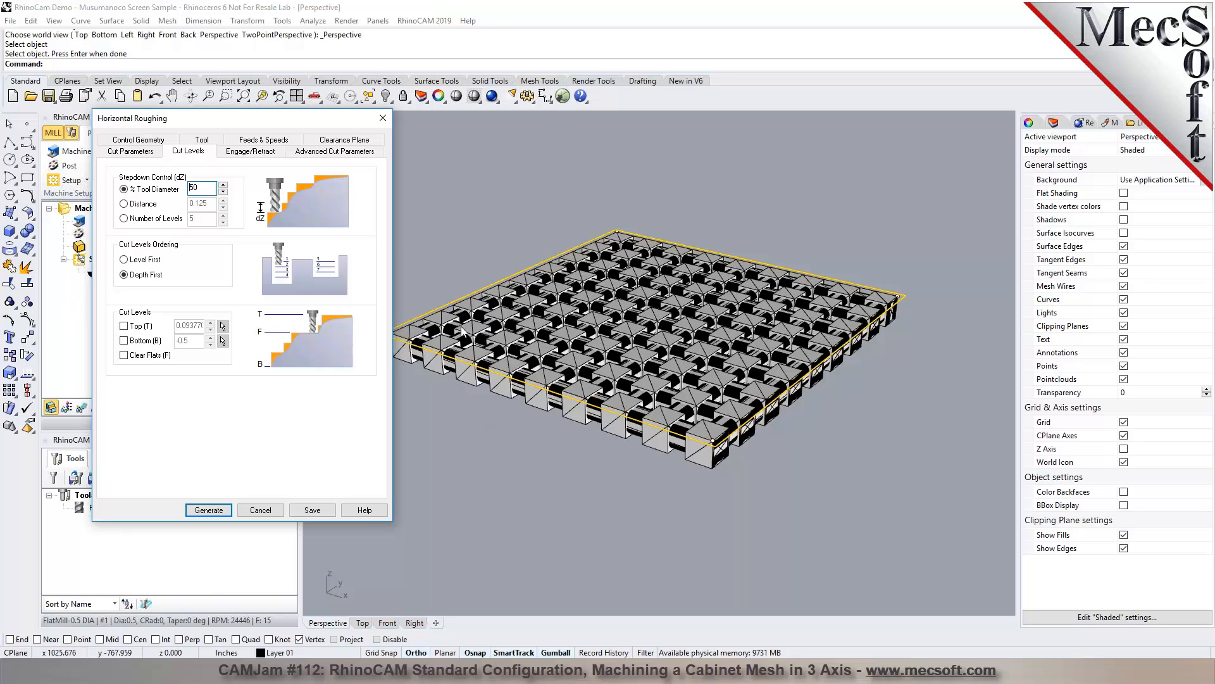
pyautogui.click(124, 340)
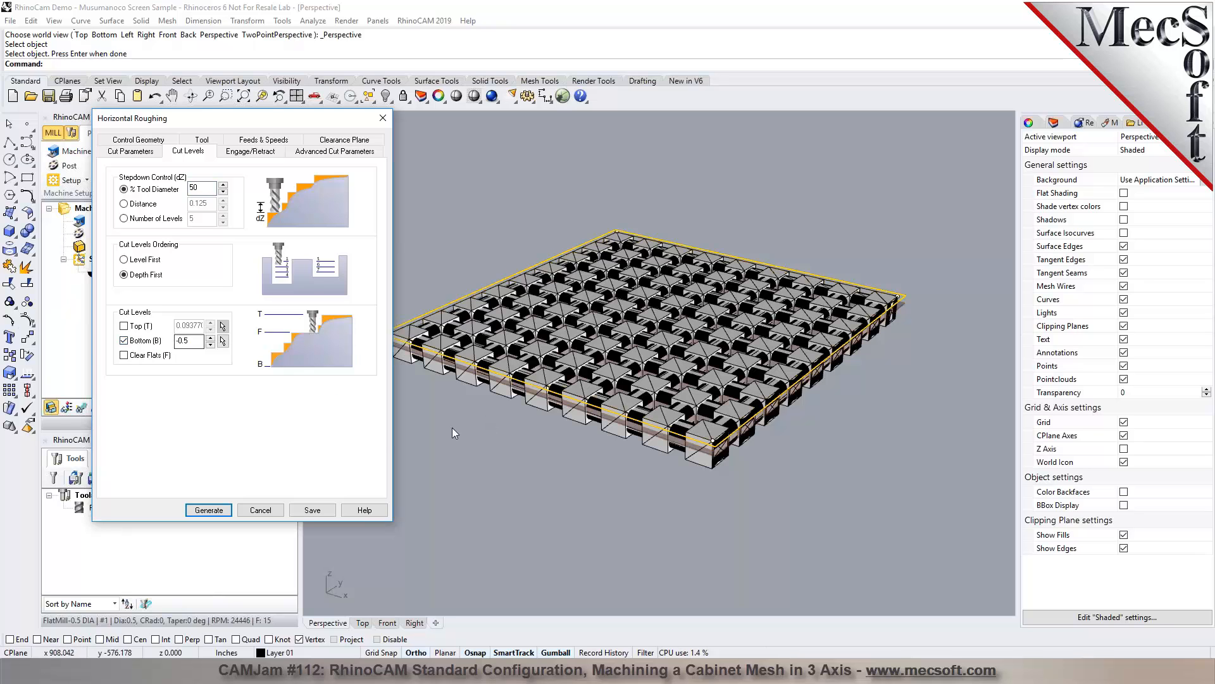
pyautogui.moveTo(202, 341); pyautogui.dragTo(154, 343)
pyautogui.write('-0.75')
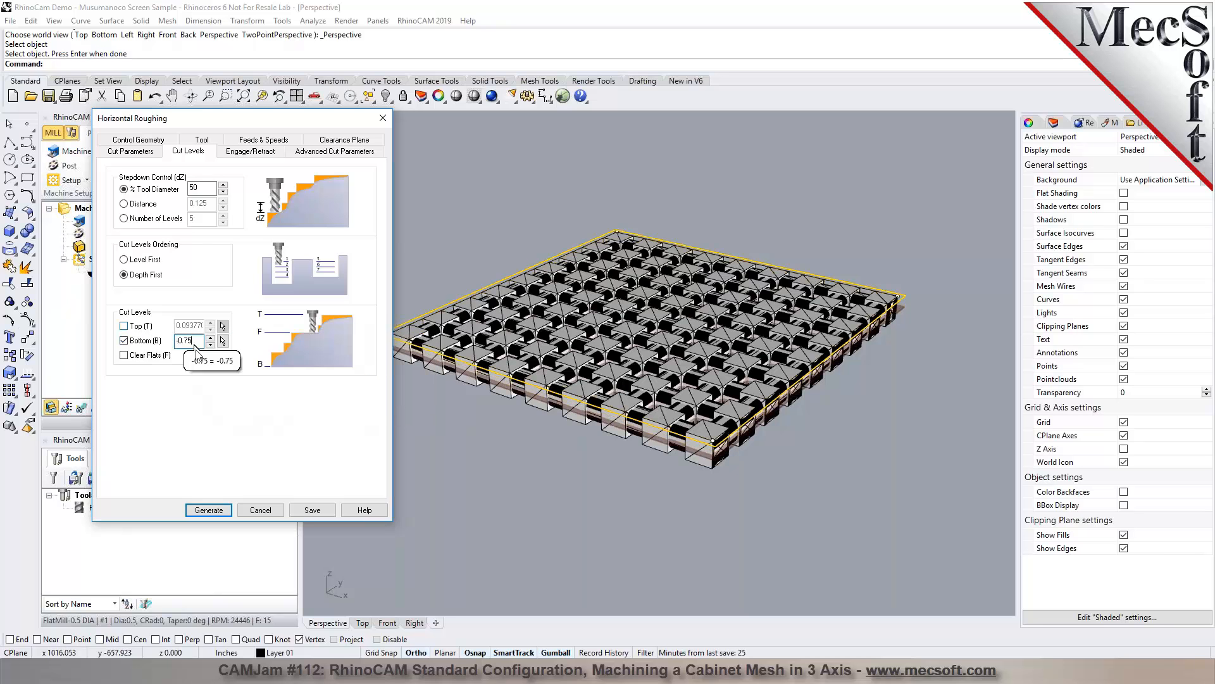
pyautogui.scroll(6, 637, 424)
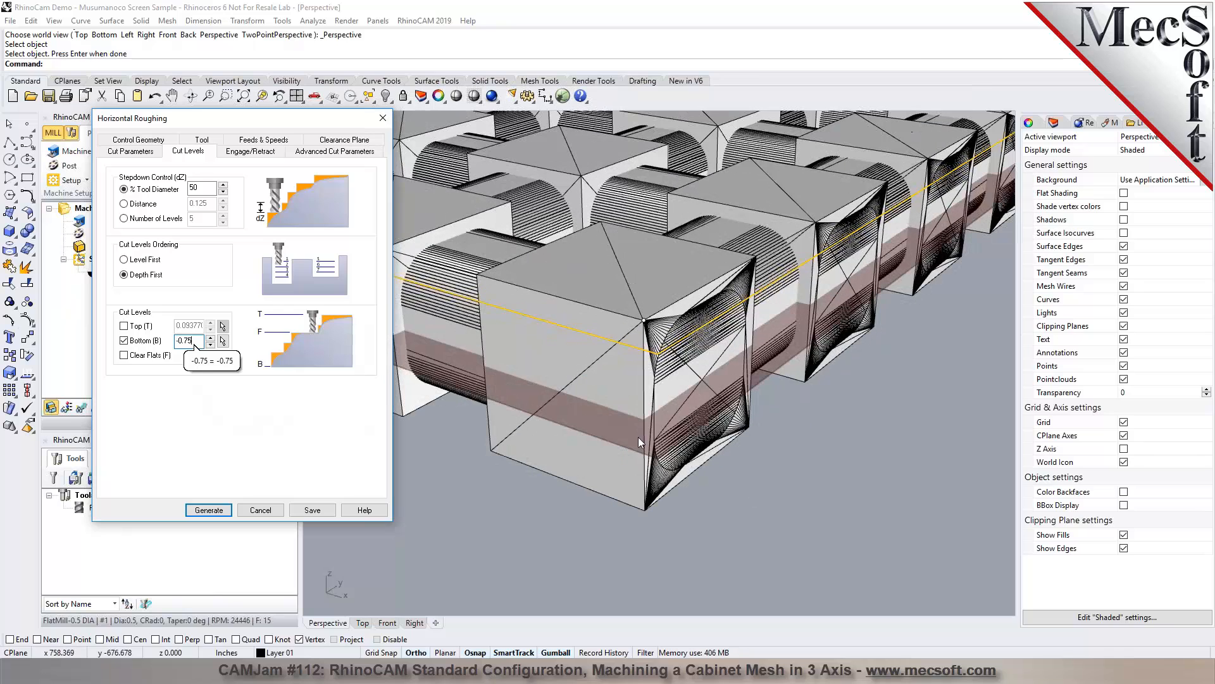
pyautogui.scroll(-8, 795, 375)
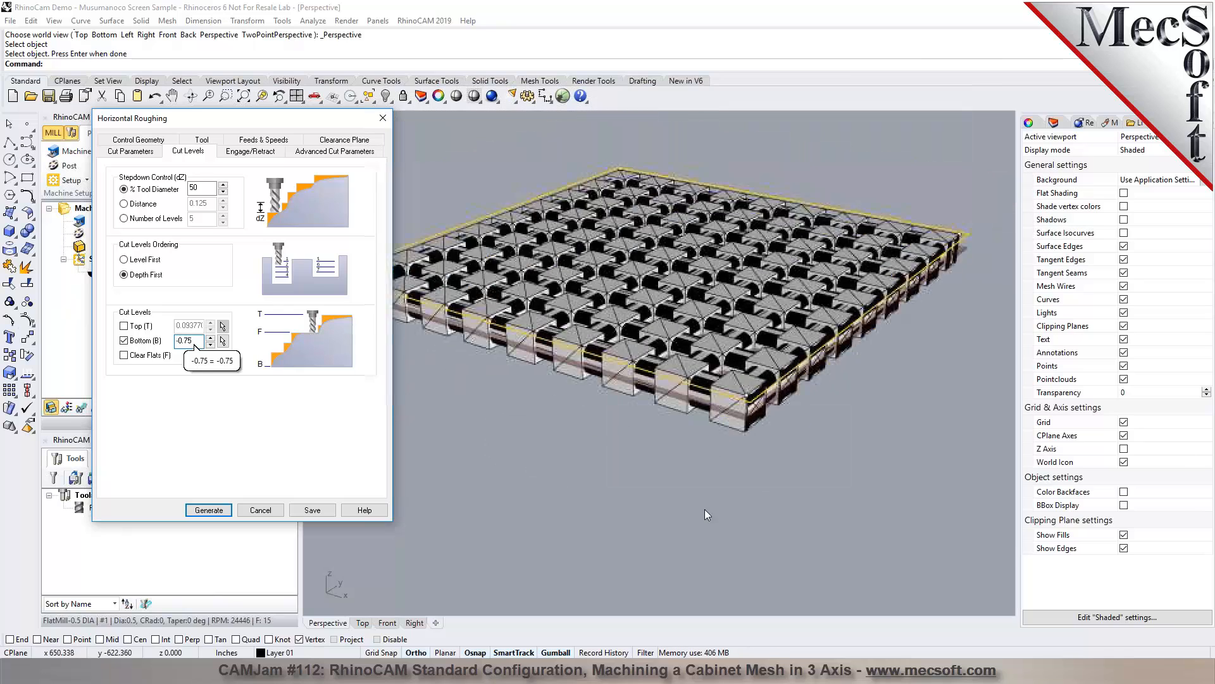
pyautogui.scroll(-2, 705, 509)
pyautogui.scroll(2, 559, 306)
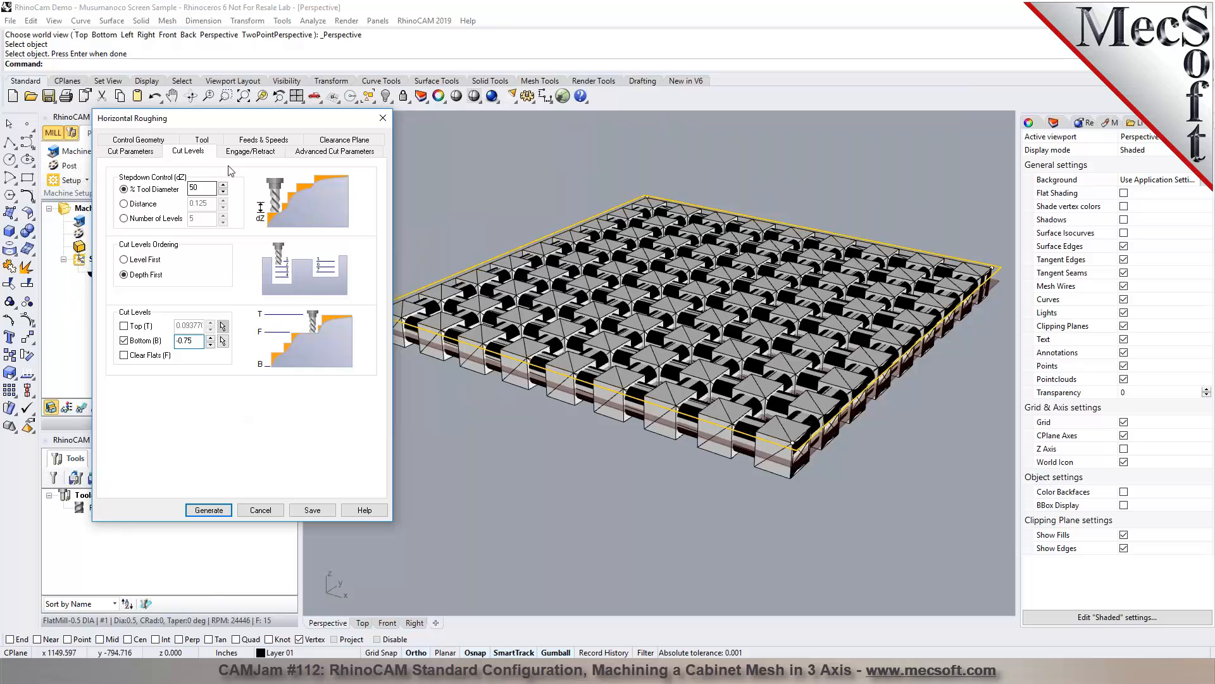
# Step: Compare the Helix and Linear ramp types for engaging in material, return to Path and check its ramp angle
pyautogui.click(245, 151)
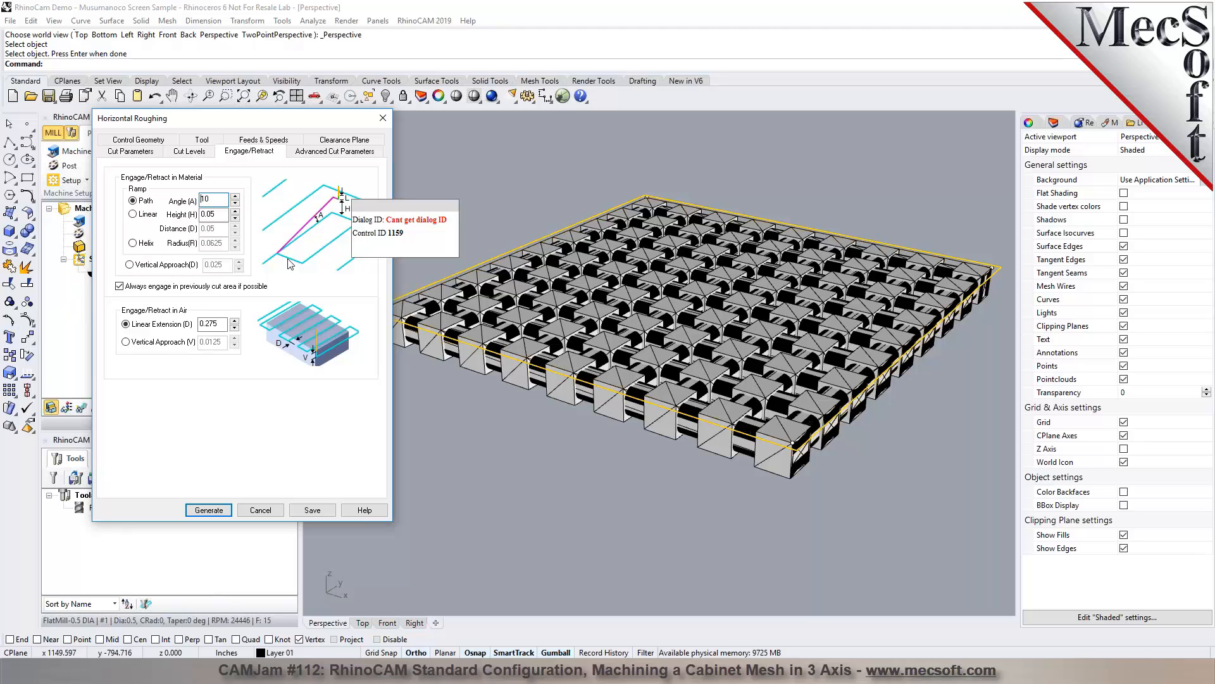
pyautogui.click(133, 243)
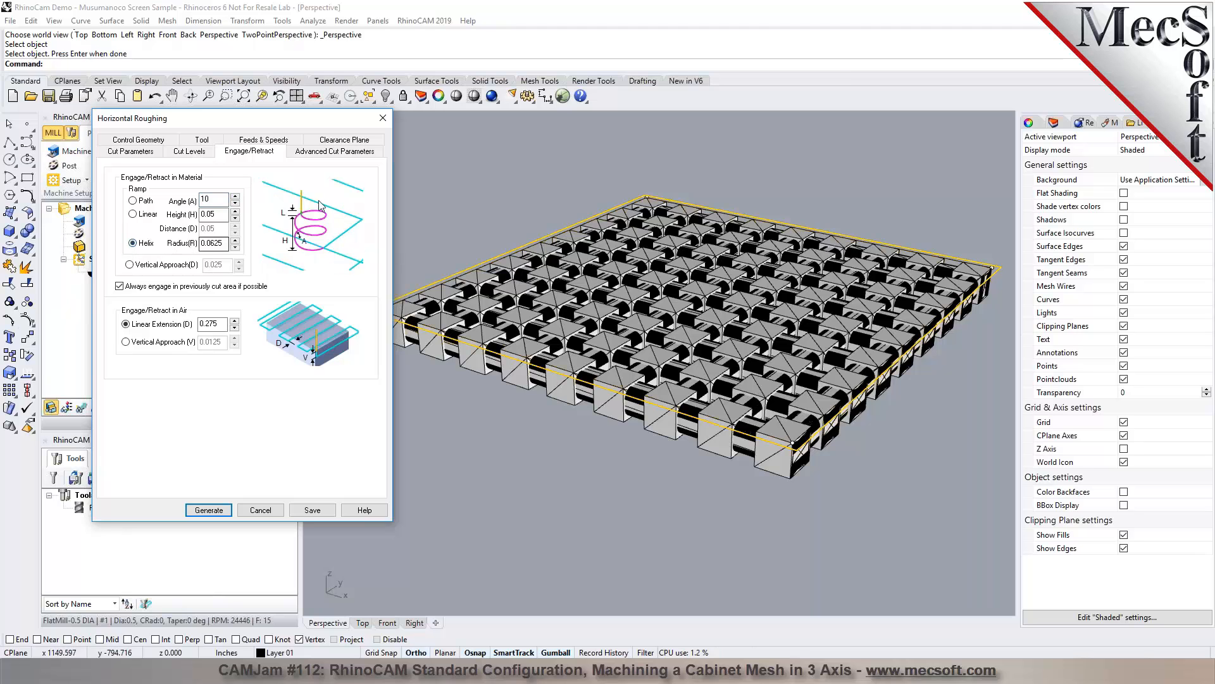
pyautogui.click(133, 214)
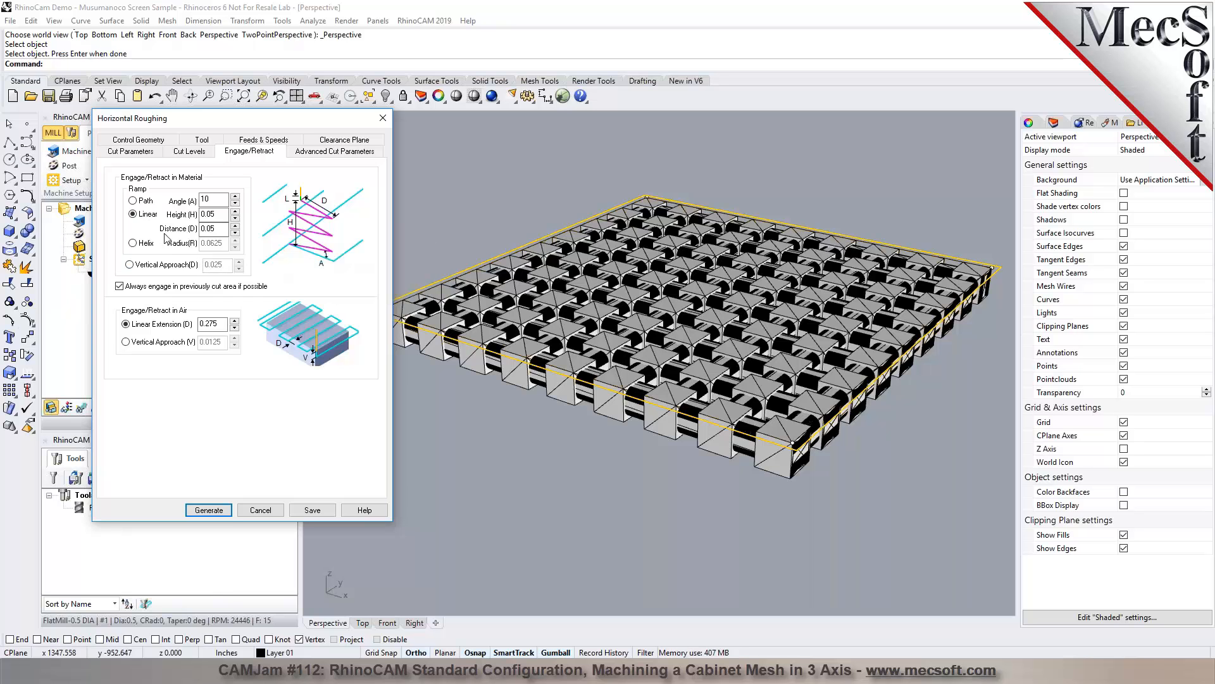
pyautogui.click(132, 200)
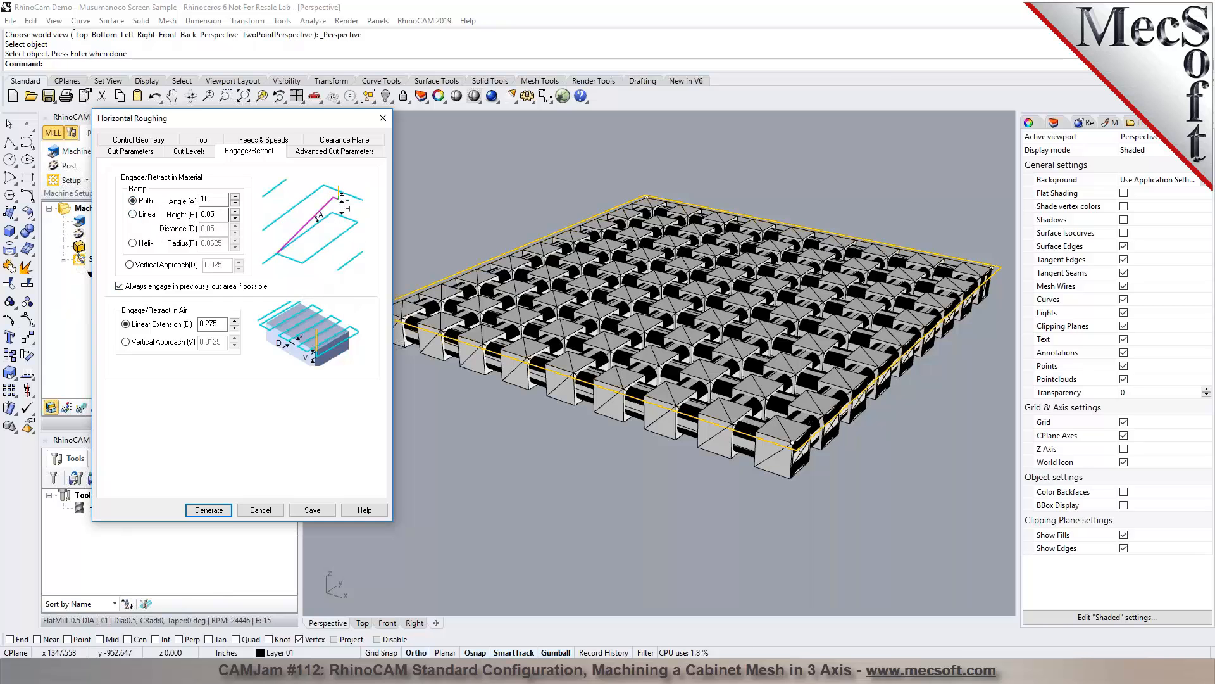
pyautogui.click(211, 201)
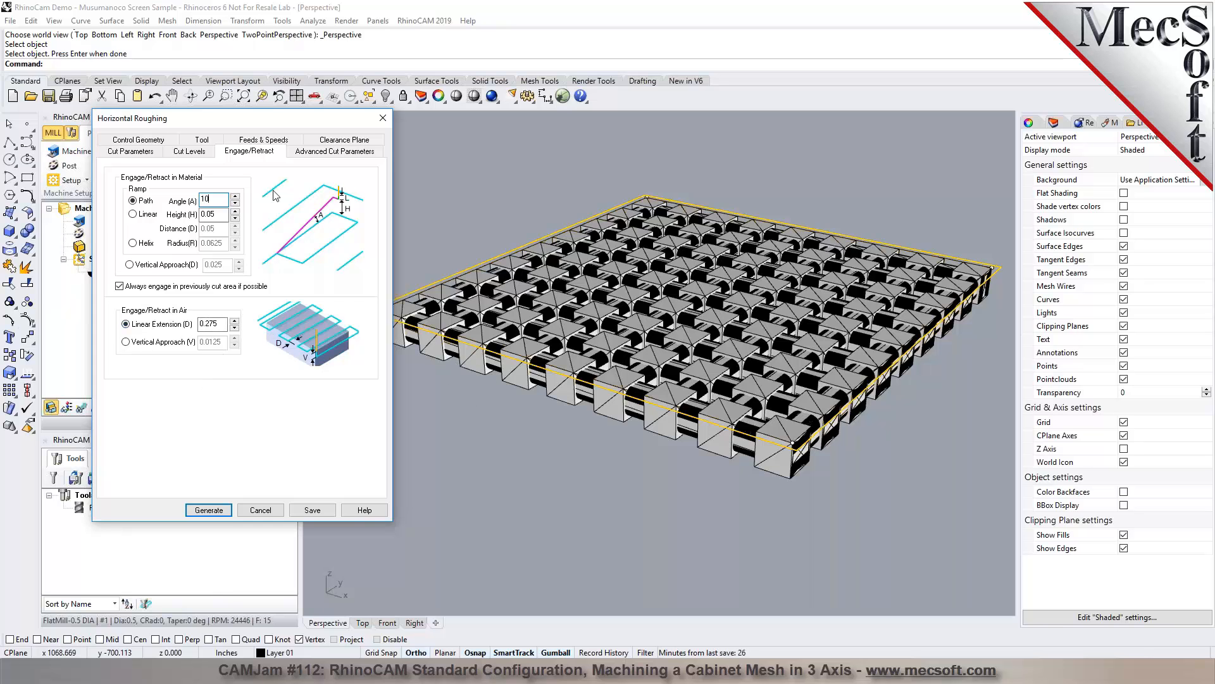
# Step: Review the advanced cut parameters of the roughing operation, including the arc fitting option
pyautogui.click(340, 154)
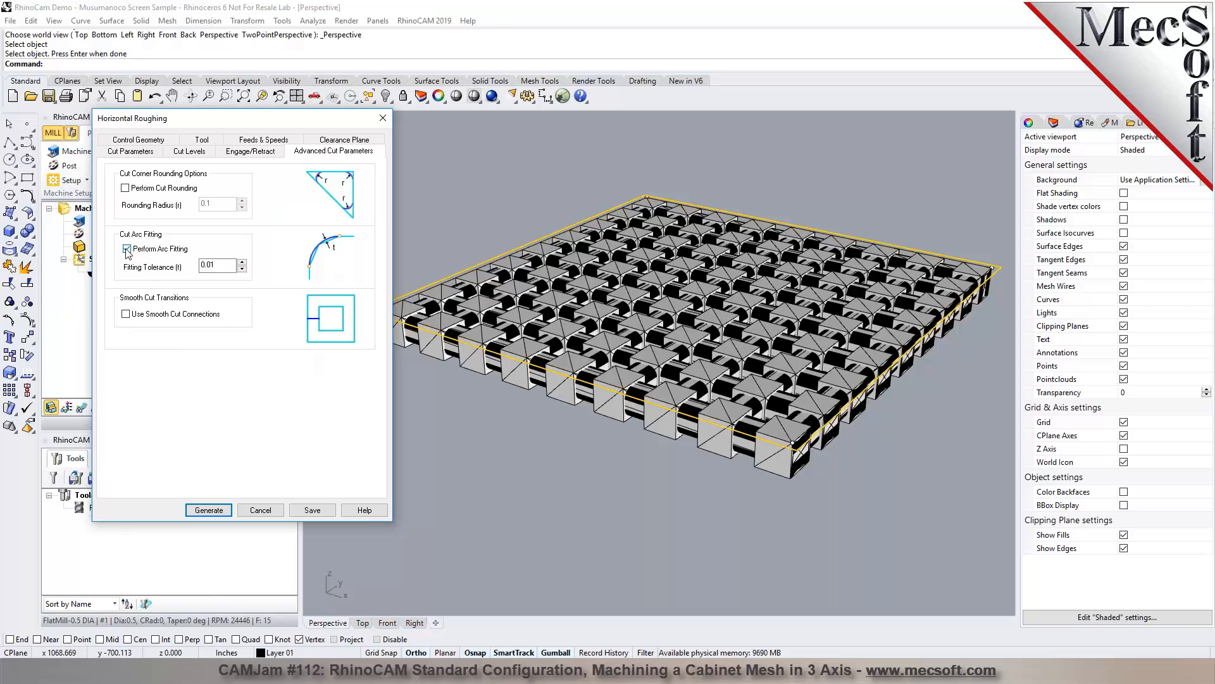
pyautogui.moveTo(128, 252)
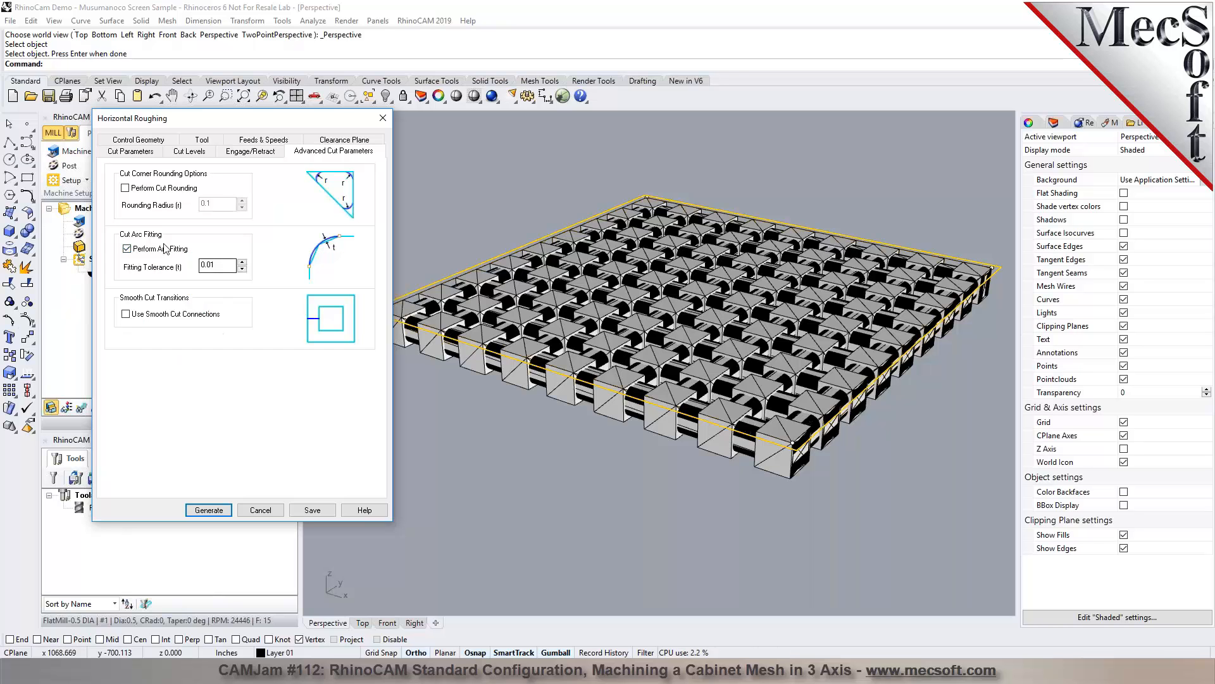
# Step: Set the arc fitting tolerance to 0.02 and compare it with the operation's global Intol and Outol tolerances
pyautogui.doubleClick(209, 264)
pyautogui.write('0.02')
pyautogui.click(132, 151)
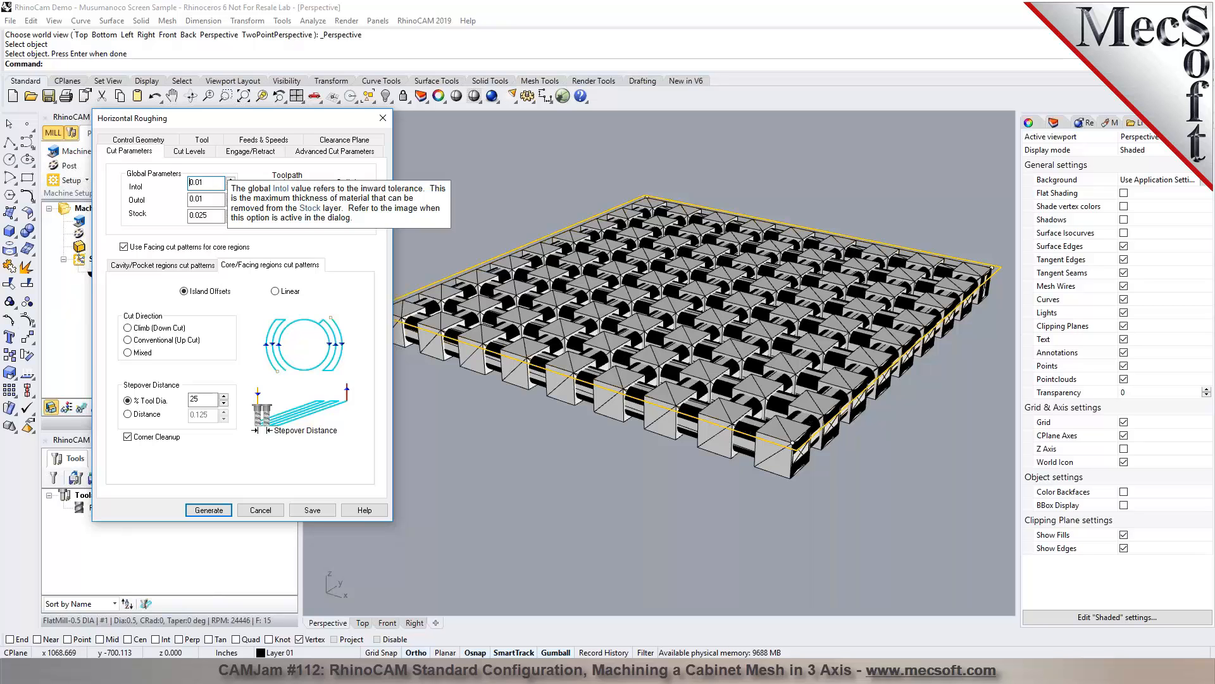
pyautogui.click(329, 151)
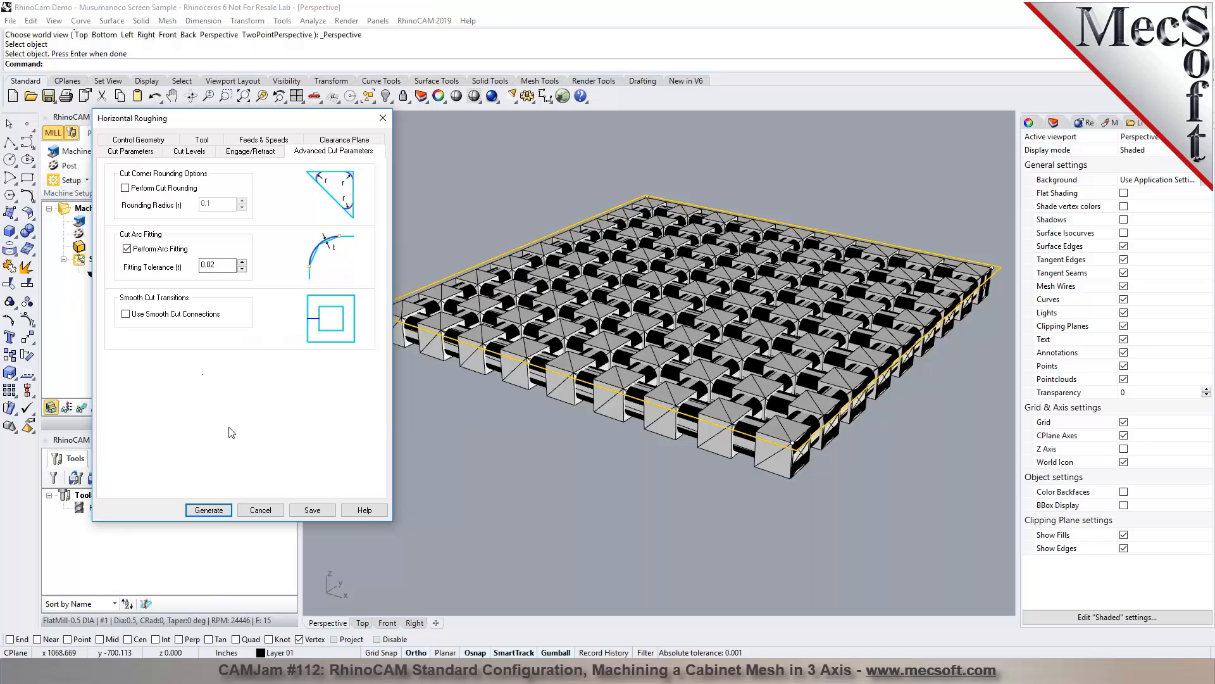
# Step: Generate the horizontal roughing toolpath and inspect it around the lattice perimeter and in the openings
pyautogui.click(209, 510)
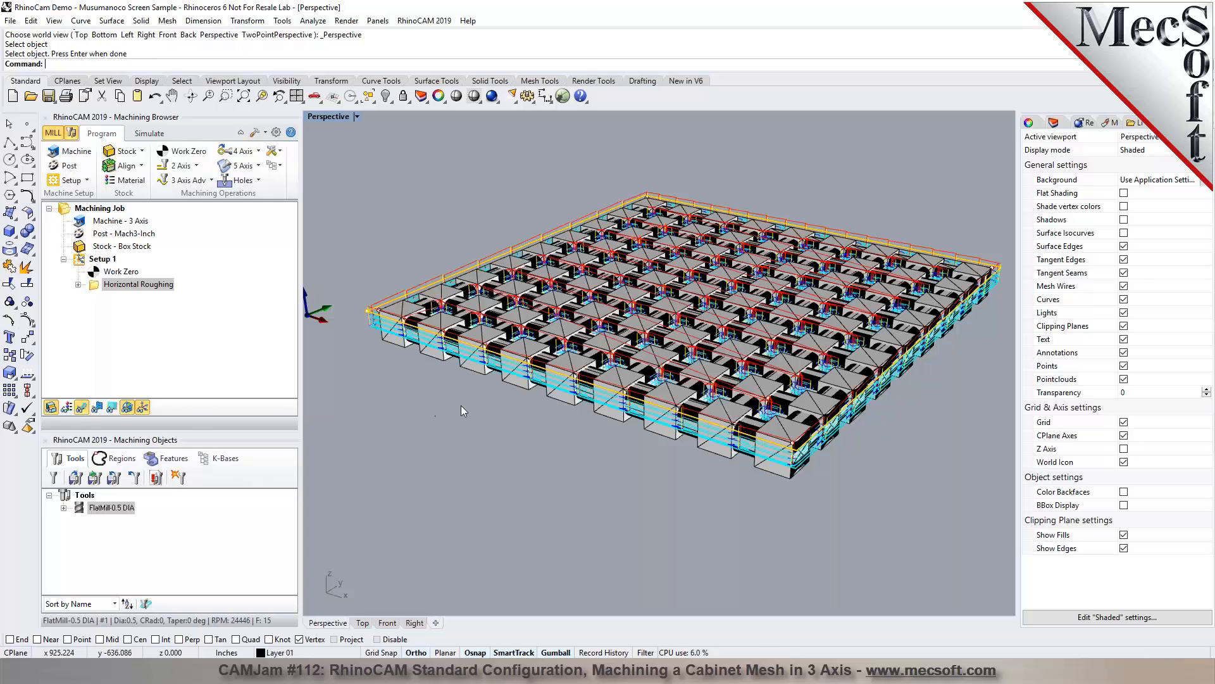
pyautogui.moveTo(821, 395); pyautogui.dragTo(769, 337, button='right')
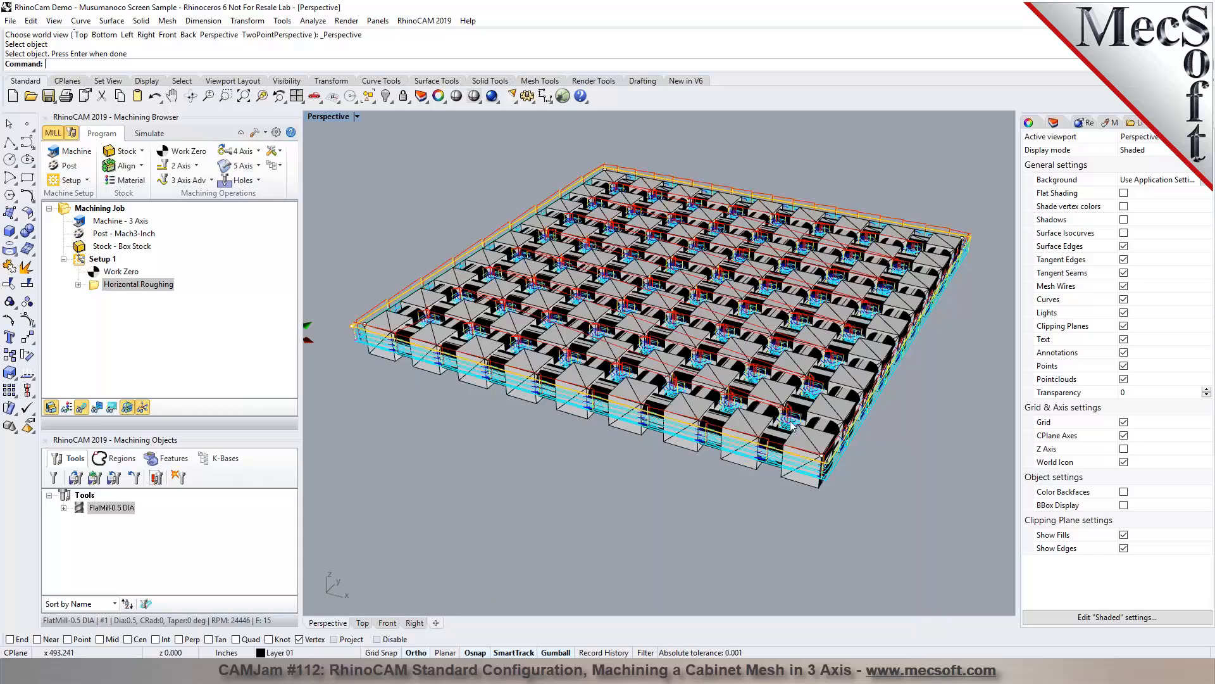
pyautogui.moveTo(741, 336); pyautogui.dragTo(758, 356, button='right')
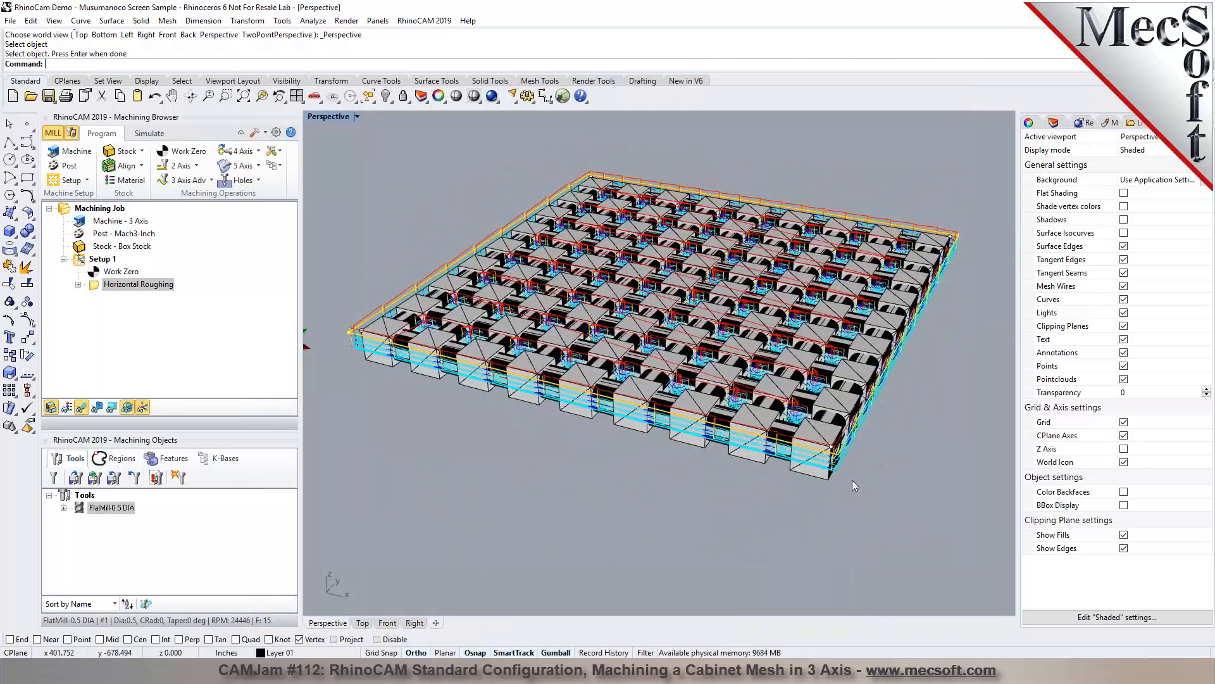
pyautogui.moveTo(795, 410); pyautogui.dragTo(881, 323, button='right')
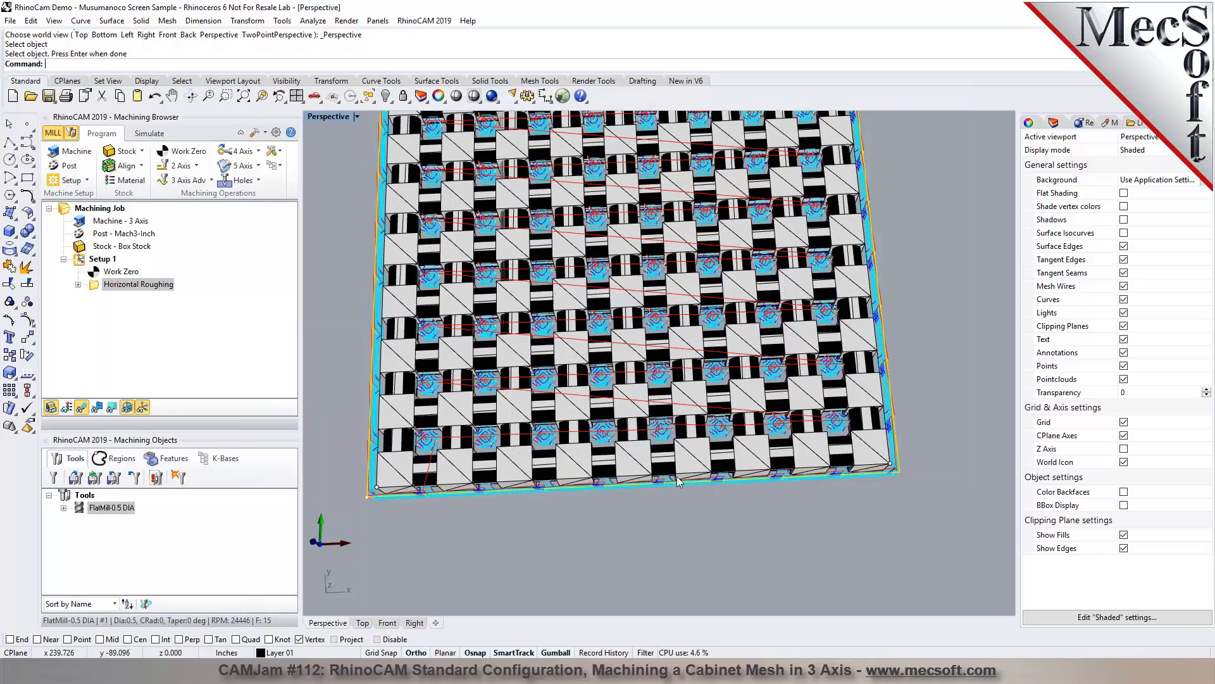
pyautogui.moveTo(637, 492); pyautogui.dragTo(572, 400, button='right')
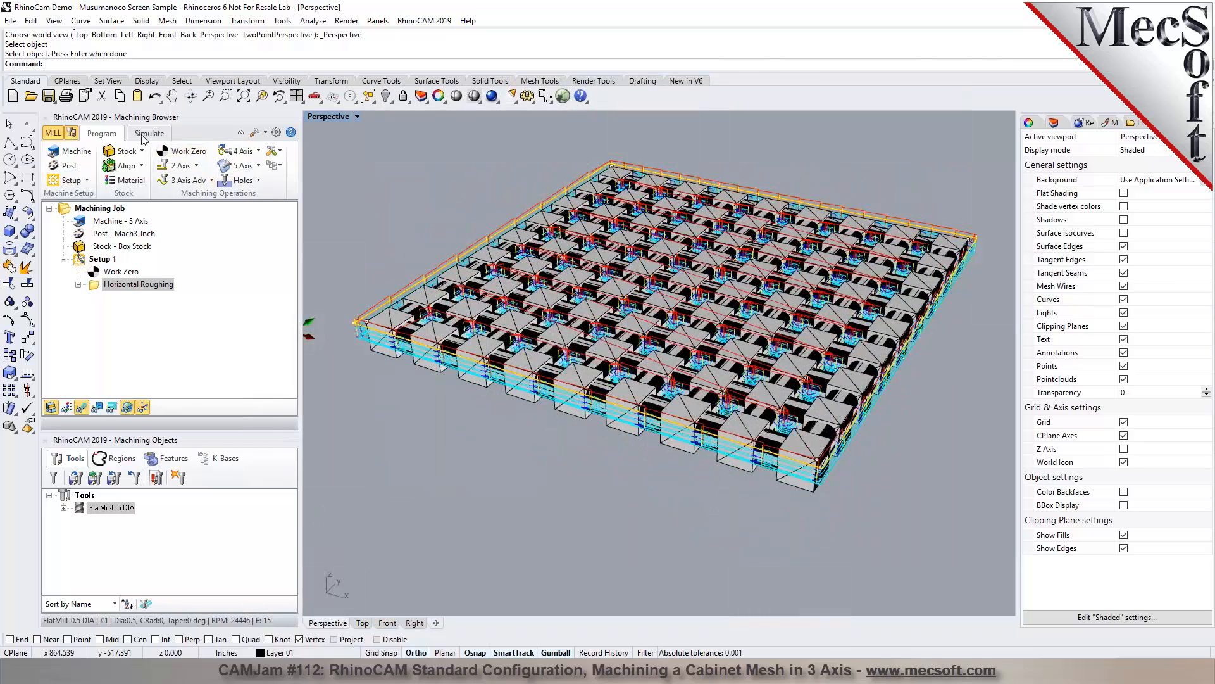
# Step: Simulate the material removal of the horizontal roughing operation and hide the toolpath display to inspect the cut stock
pyautogui.click(145, 137)
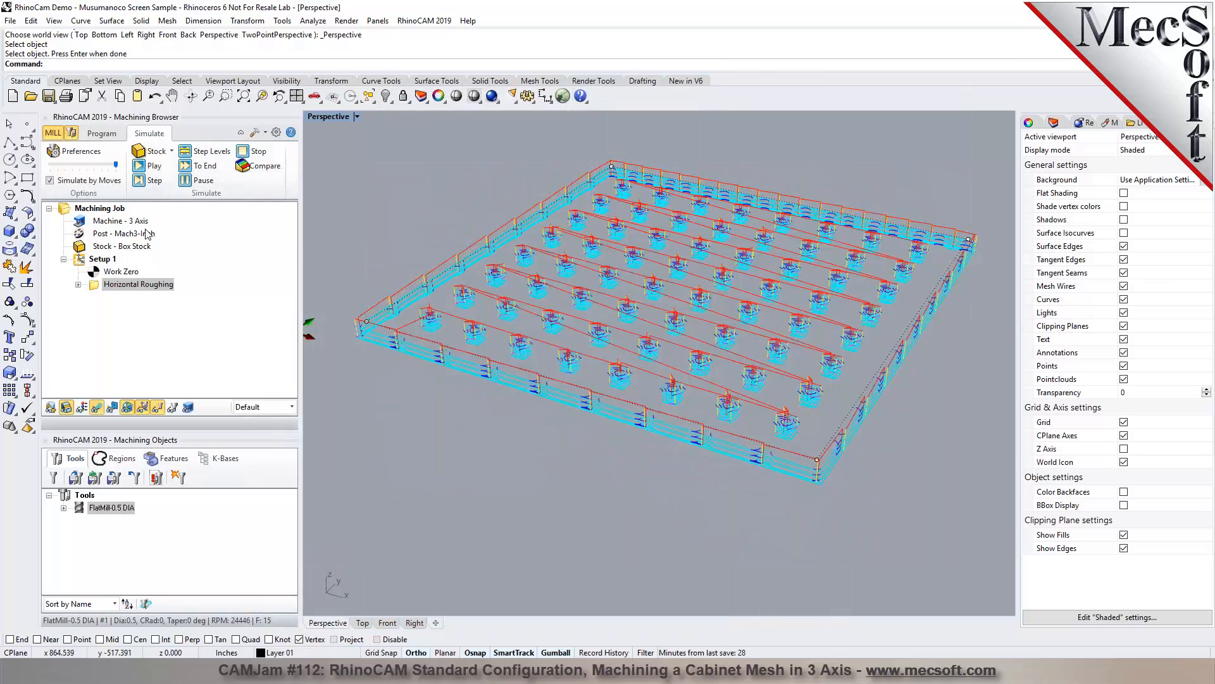
pyautogui.click(161, 167)
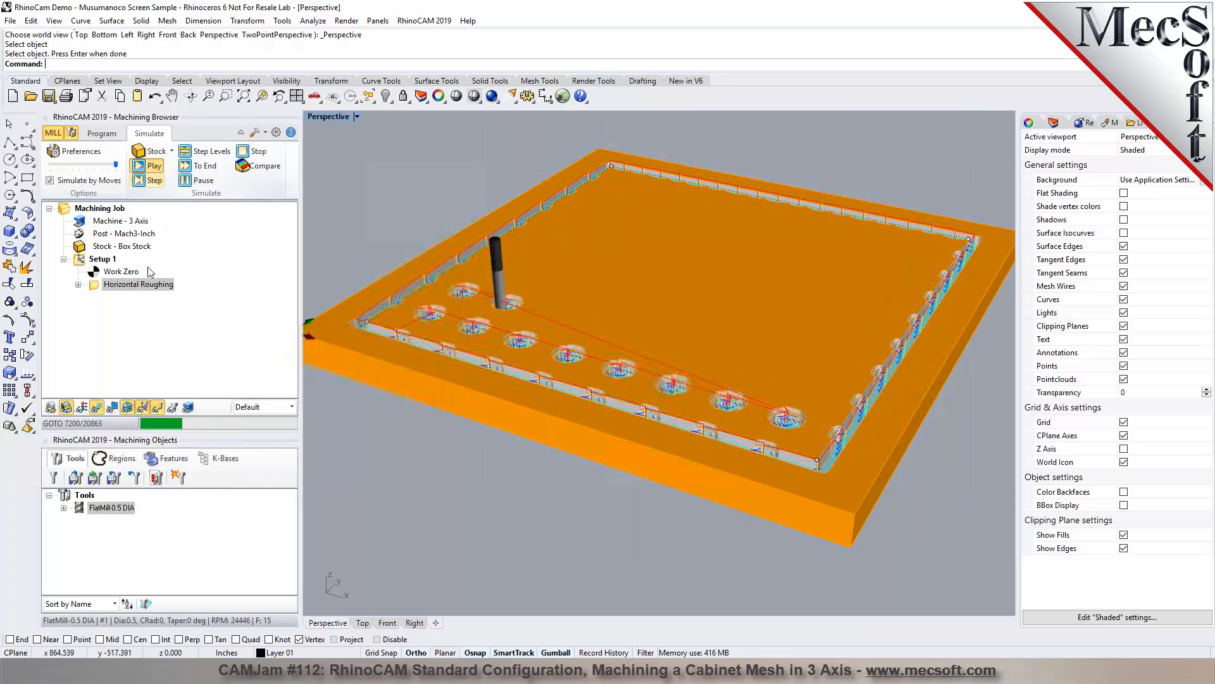
pyautogui.click(97, 408)
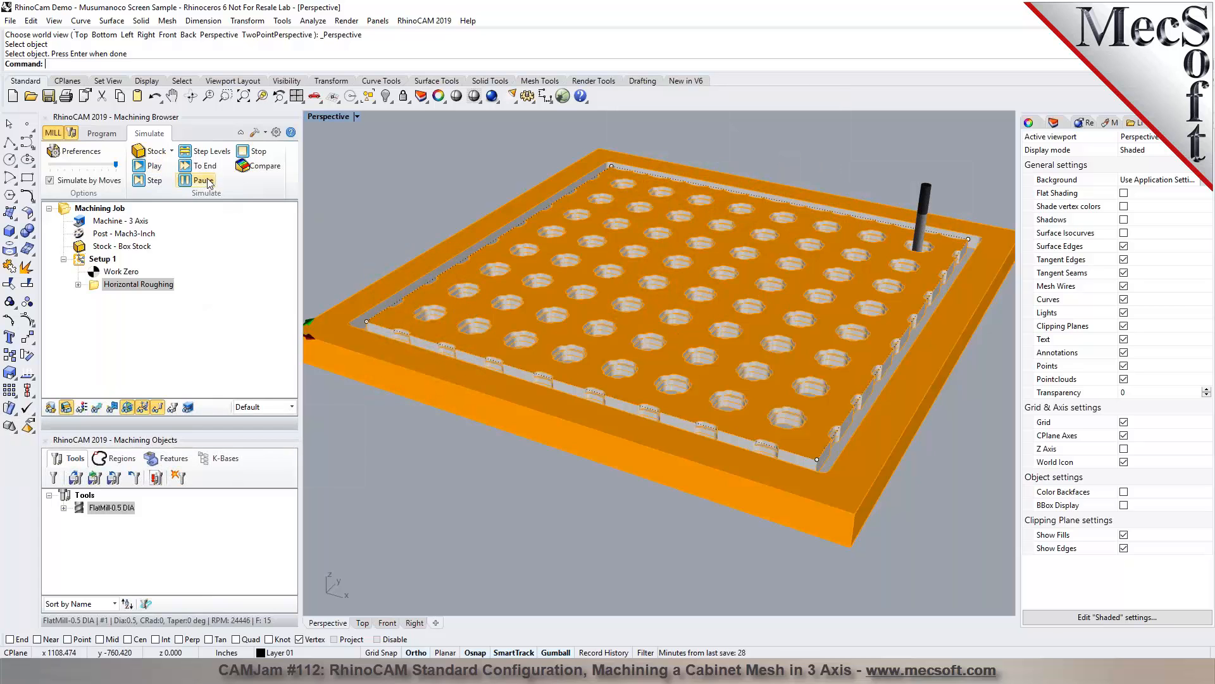
pyautogui.moveTo(751, 335)
pyautogui.mouseDown(button='right')
pyautogui.moveTo(764, 463)
pyautogui.moveTo(754, 341)
pyautogui.mouseUp(button='right')
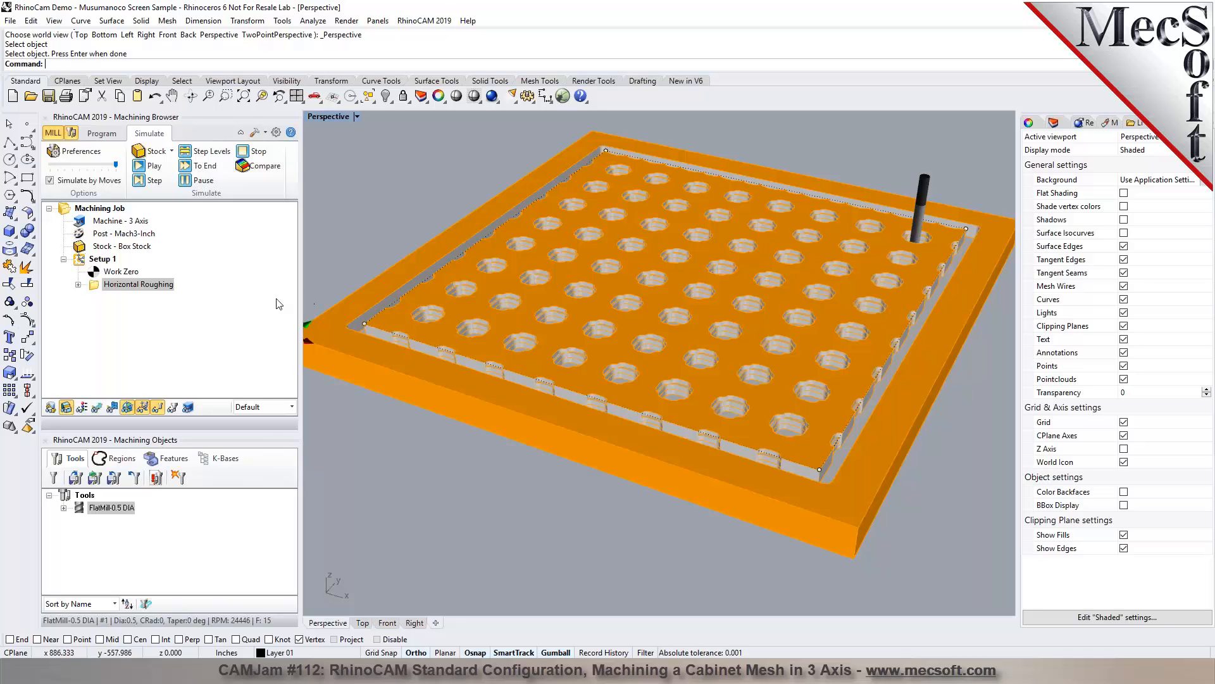
# Step: Reopen the horizontal roughing operation, review its cut parameters and cut levels, and close it without changes
pyautogui.doubleClick(98, 286)
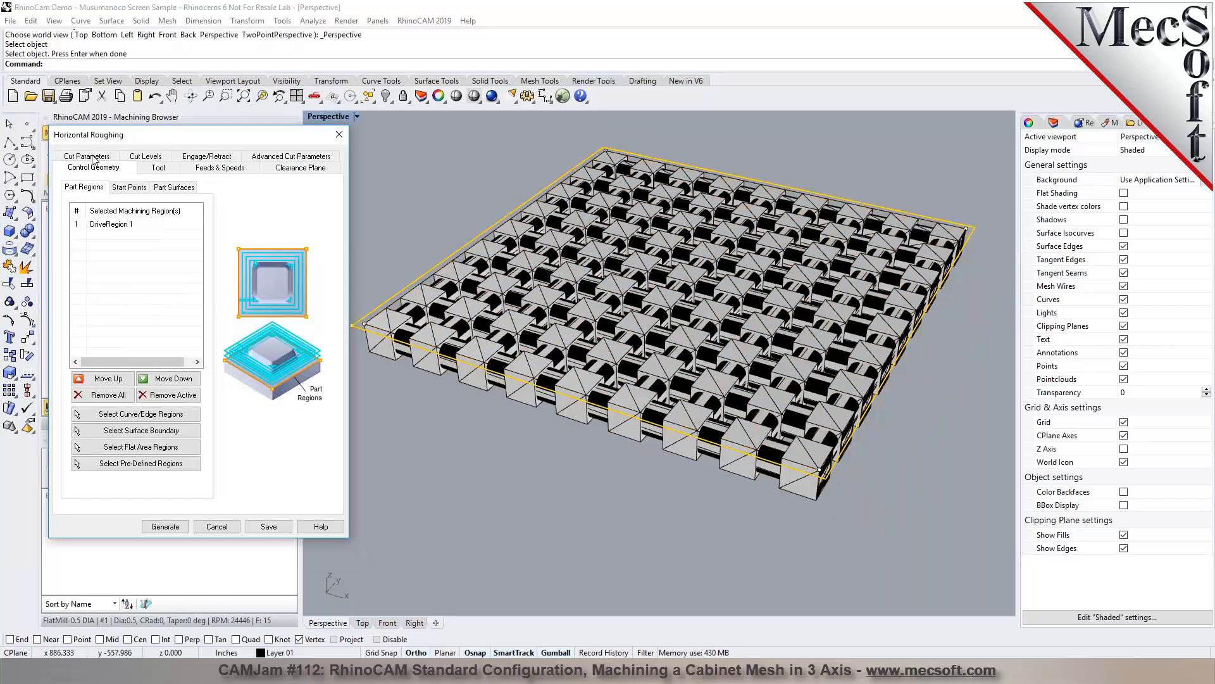
pyautogui.click(87, 156)
pyautogui.moveTo(163, 422)
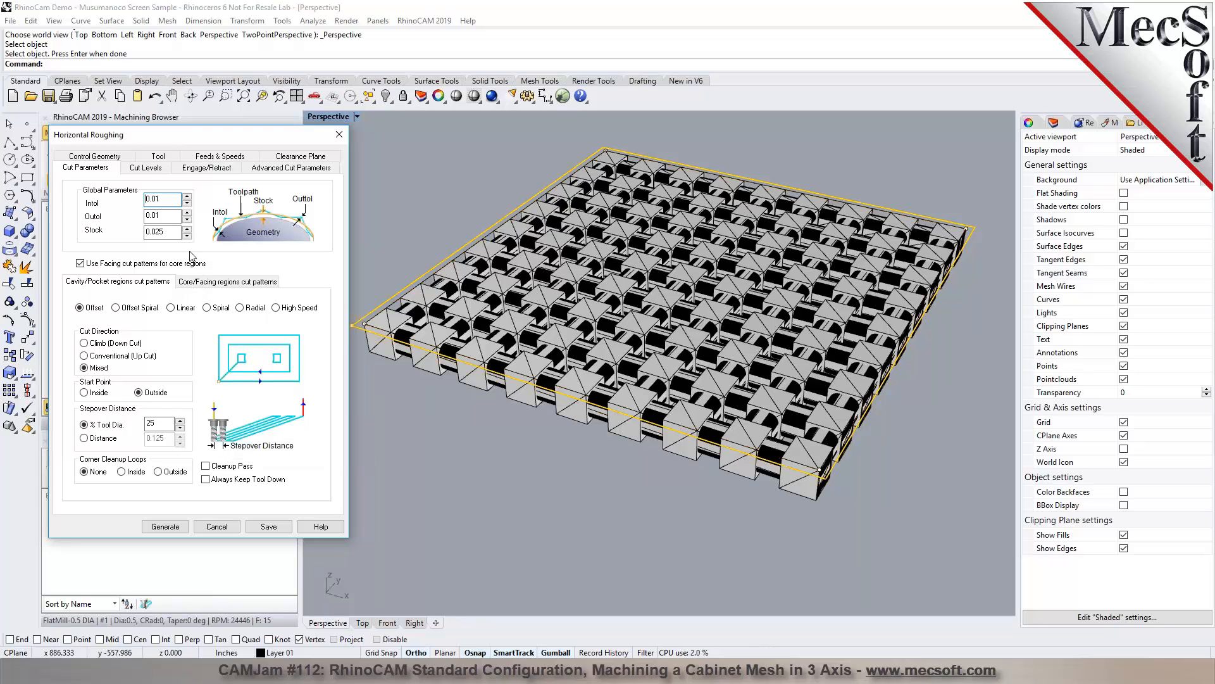
pyautogui.click(147, 169)
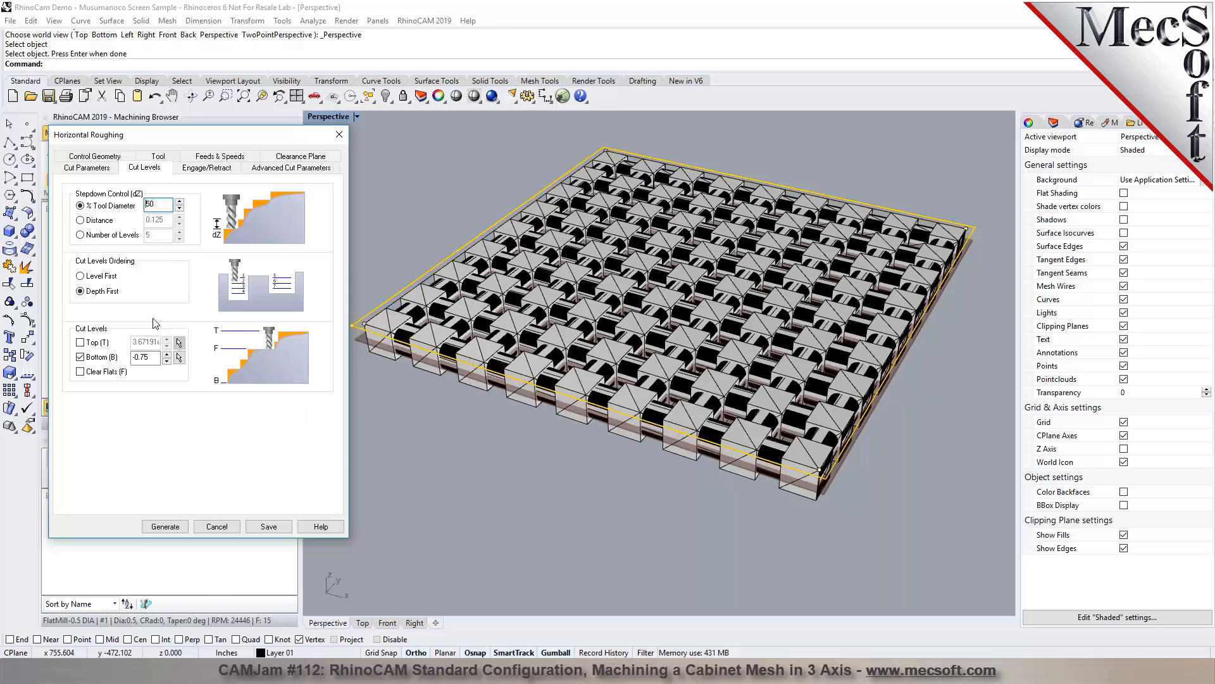
pyautogui.click(87, 168)
pyautogui.click(216, 526)
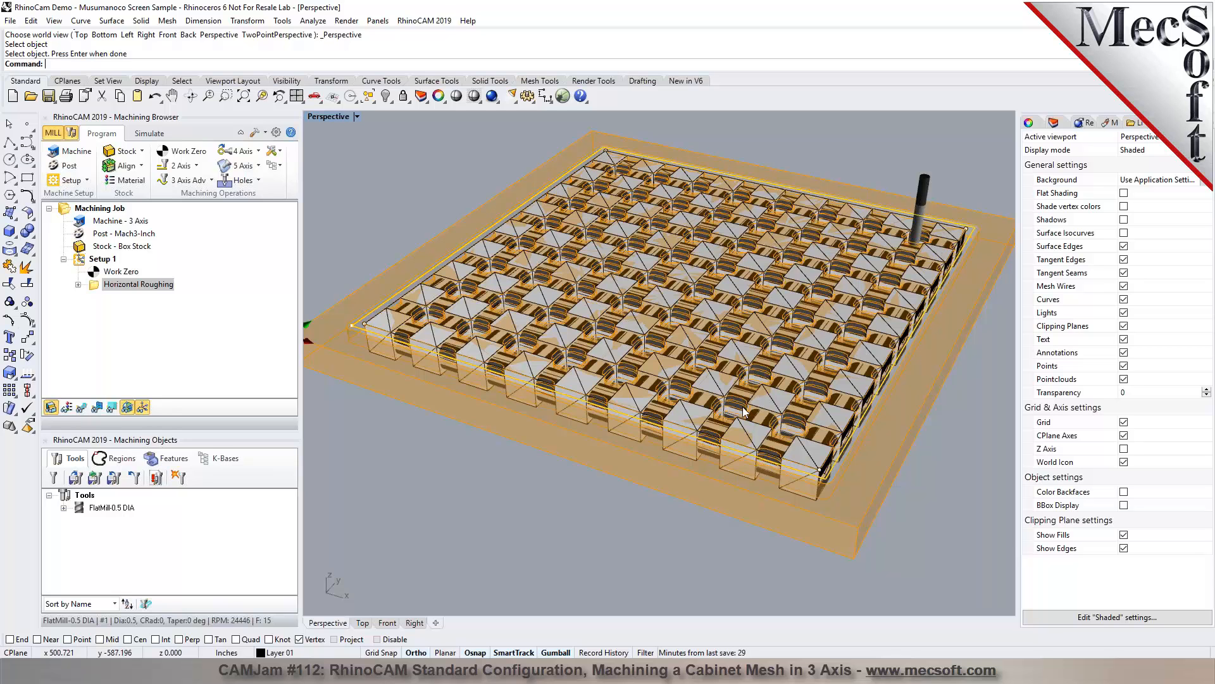
# Step: Examine the simulated stock against the lattice from above and from the side, including the cut depth at the corner block
pyautogui.moveTo(703, 405); pyautogui.dragTo(704, 461, button='right')
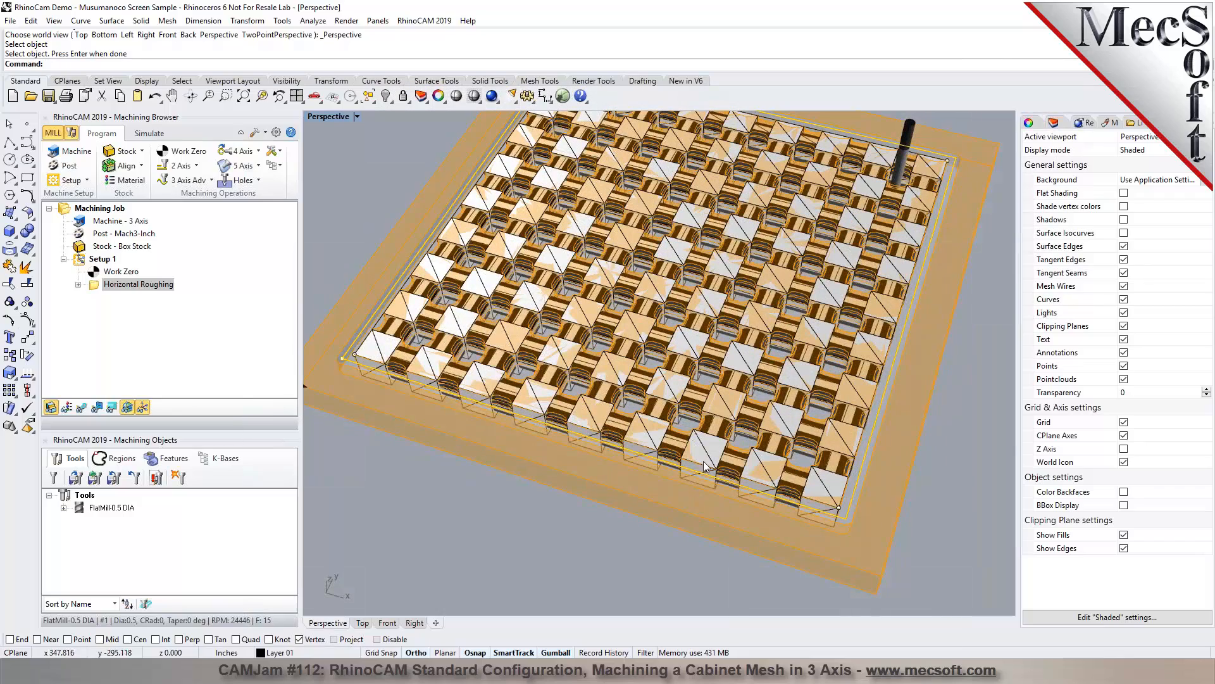
pyautogui.moveTo(737, 532); pyautogui.dragTo(773, 367, button='right')
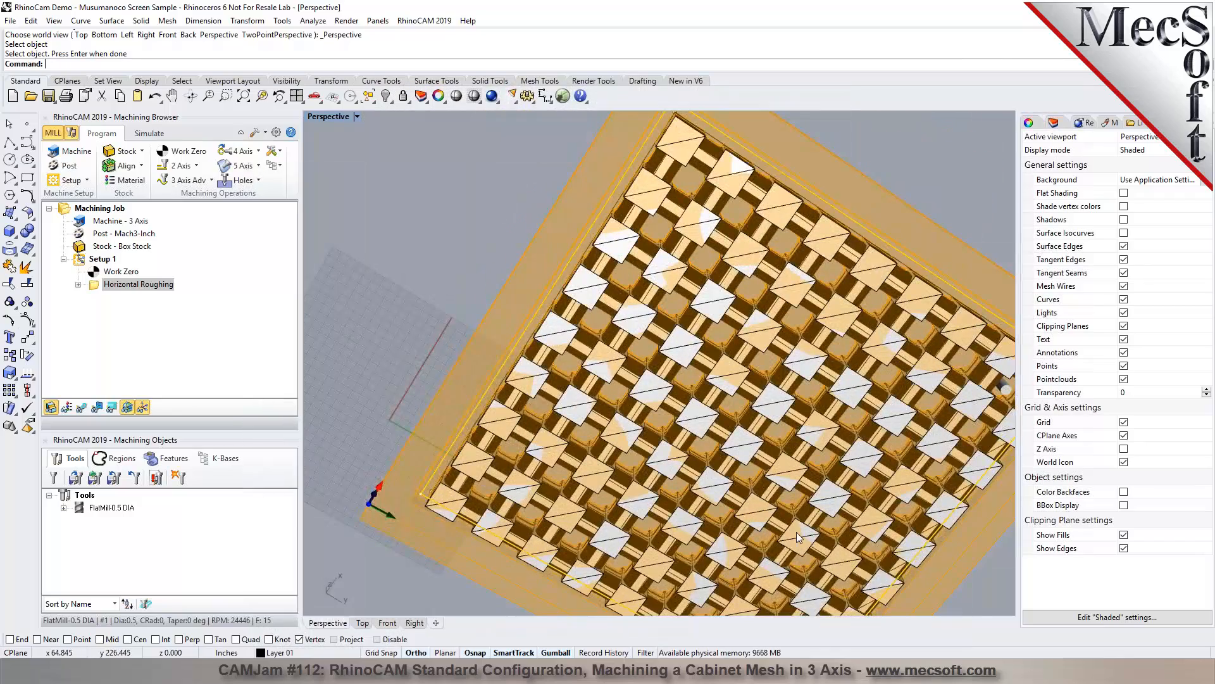
pyautogui.moveTo(797, 531); pyautogui.dragTo(613, 320, button='right')
pyautogui.moveTo(637, 431); pyautogui.dragTo(524, 457, button='right')
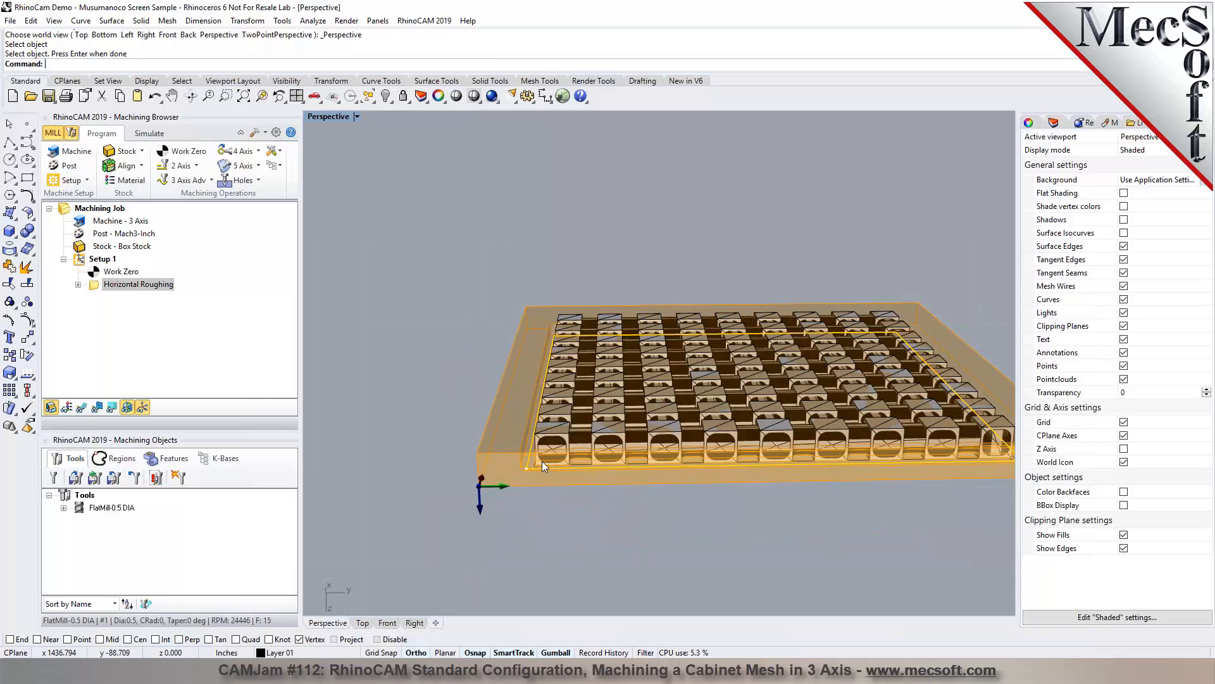
pyautogui.scroll(8, 538, 458)
pyautogui.scroll(-3, 520, 450)
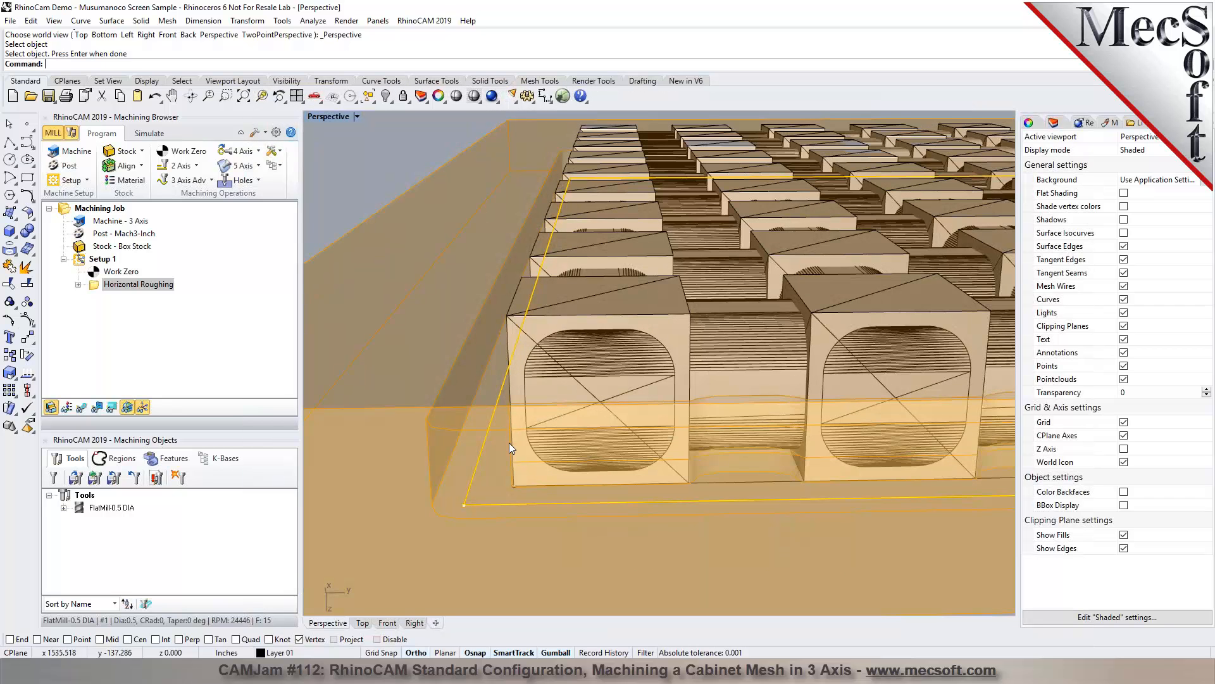
pyautogui.scroll(-5, 541, 396)
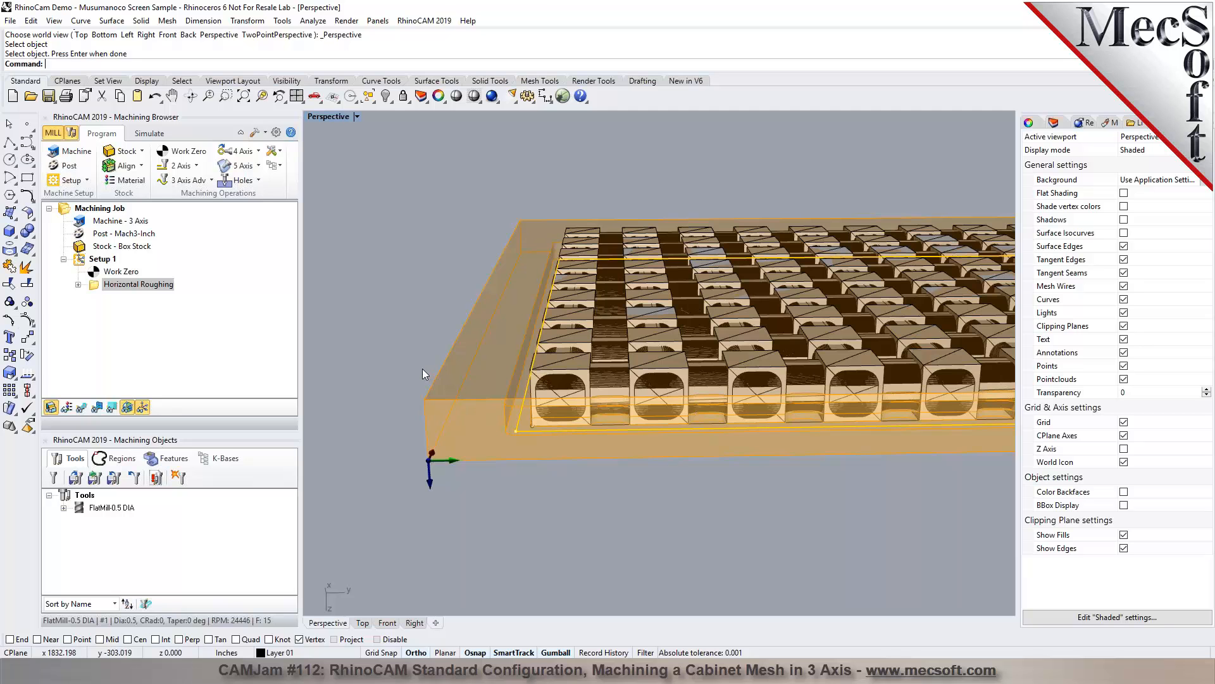
pyautogui.scroll(-3, 382, 381)
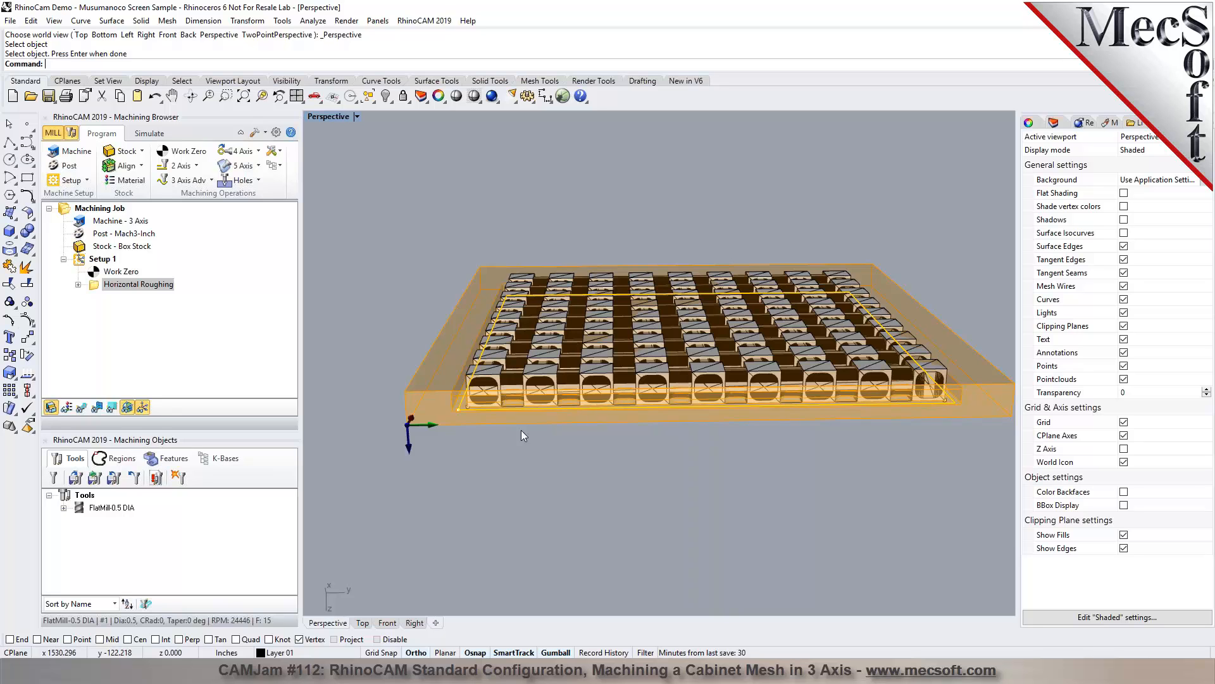
pyautogui.moveTo(634, 400); pyautogui.dragTo(788, 436, button='right')
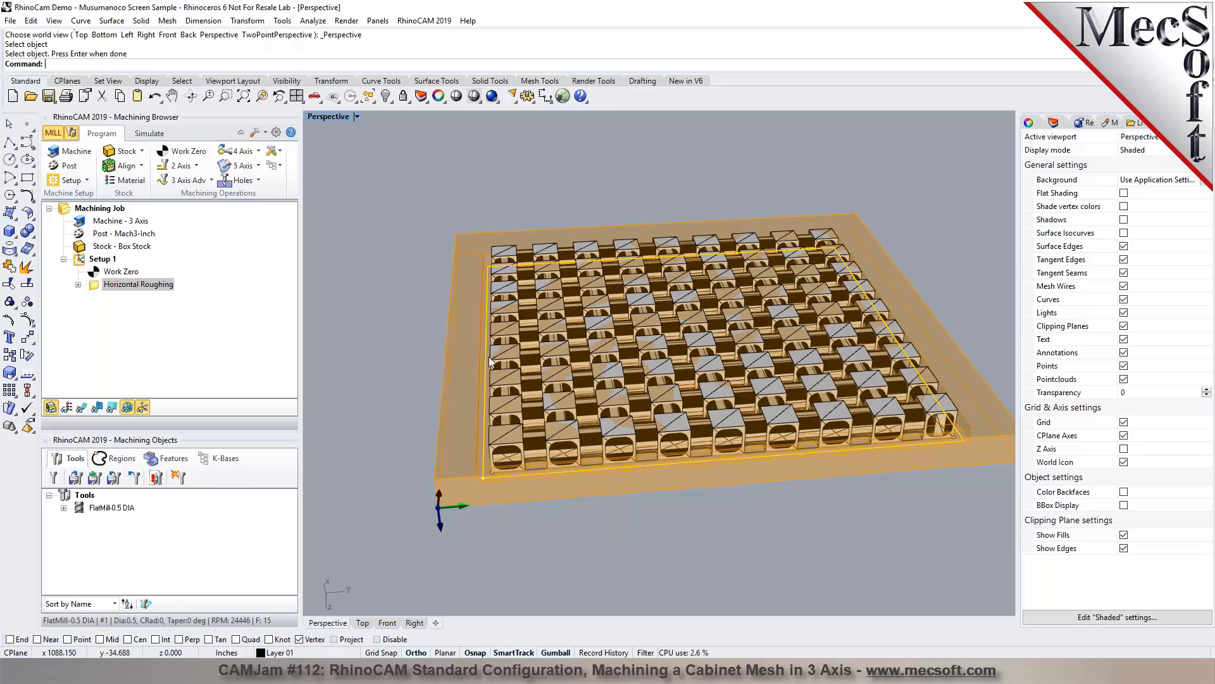
# Step: Switch to the four-viewport layout and fit the model to its extents in the Top, Front and Right views
pyautogui.click(321, 103)
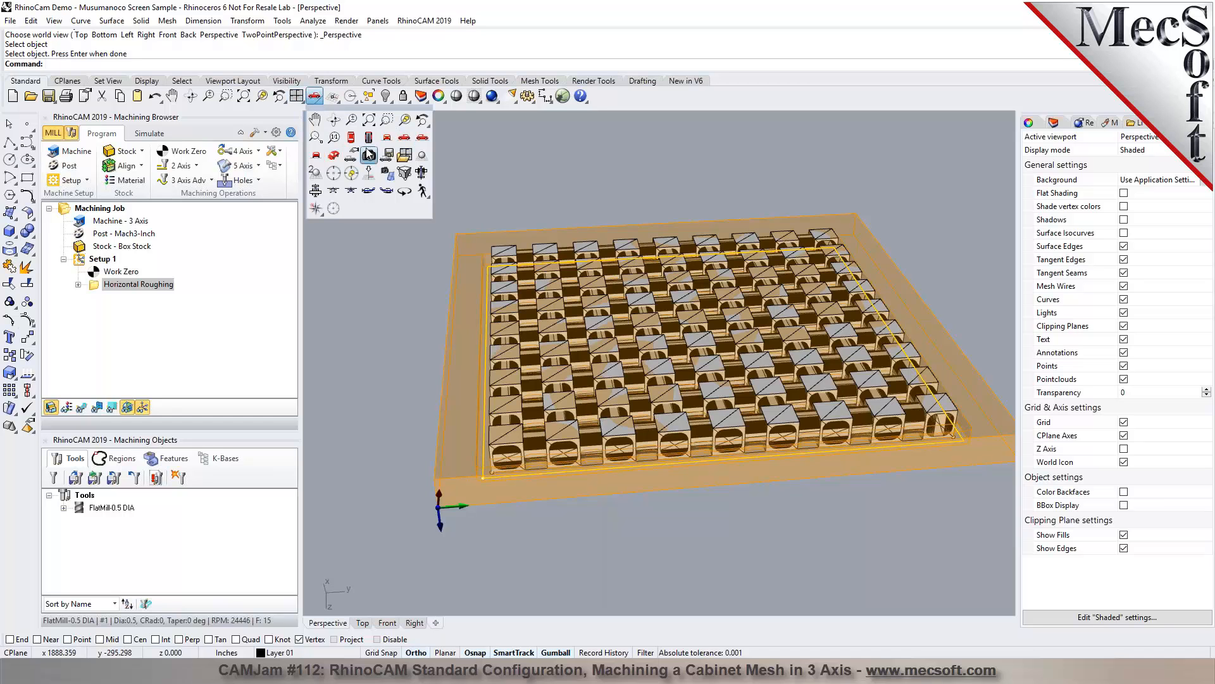
pyautogui.click(296, 96)
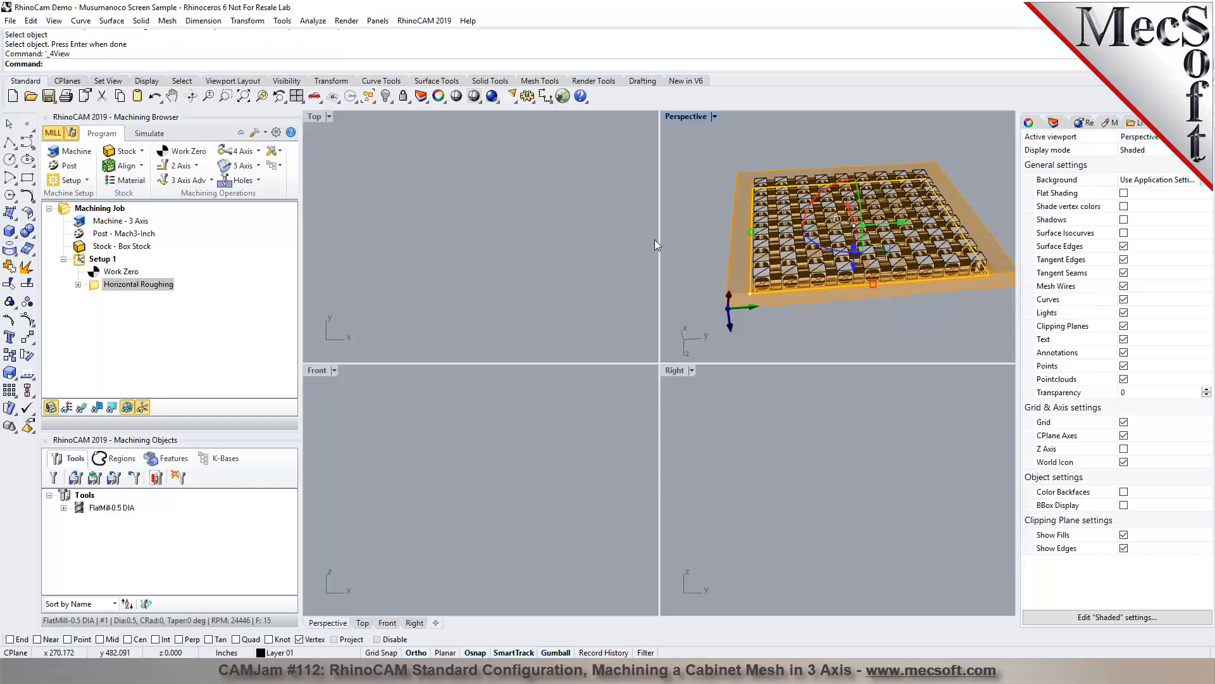
pyautogui.click(353, 154)
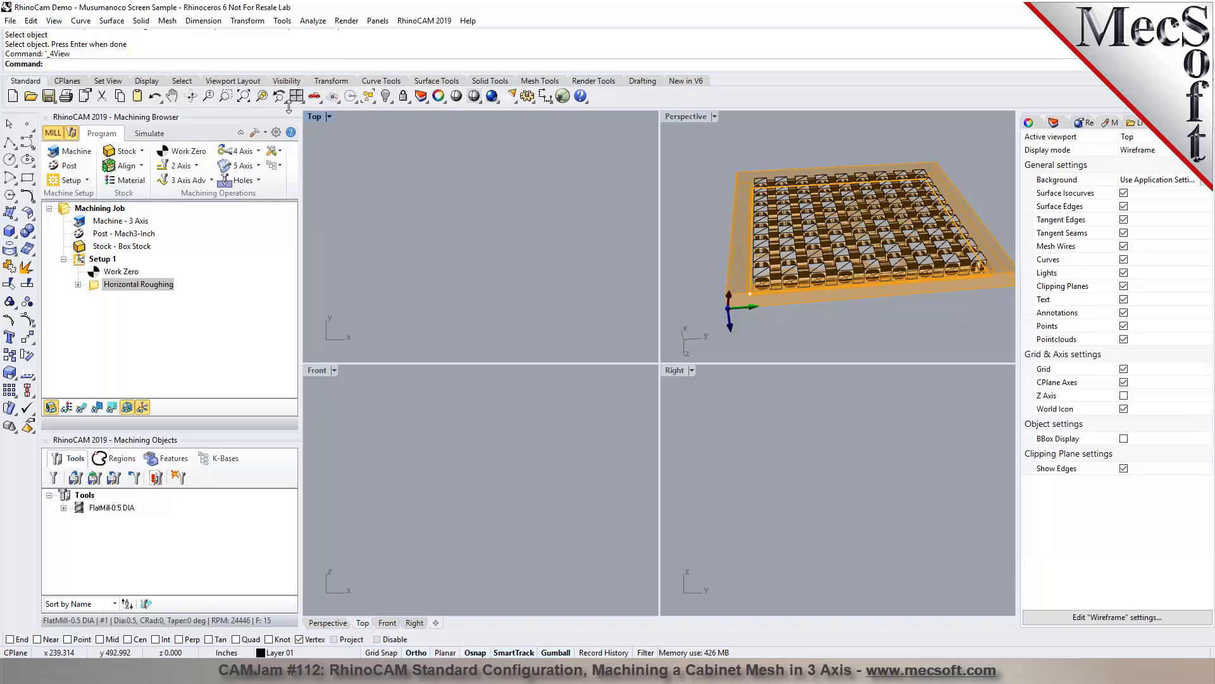
pyautogui.click(243, 96)
pyautogui.click(387, 623)
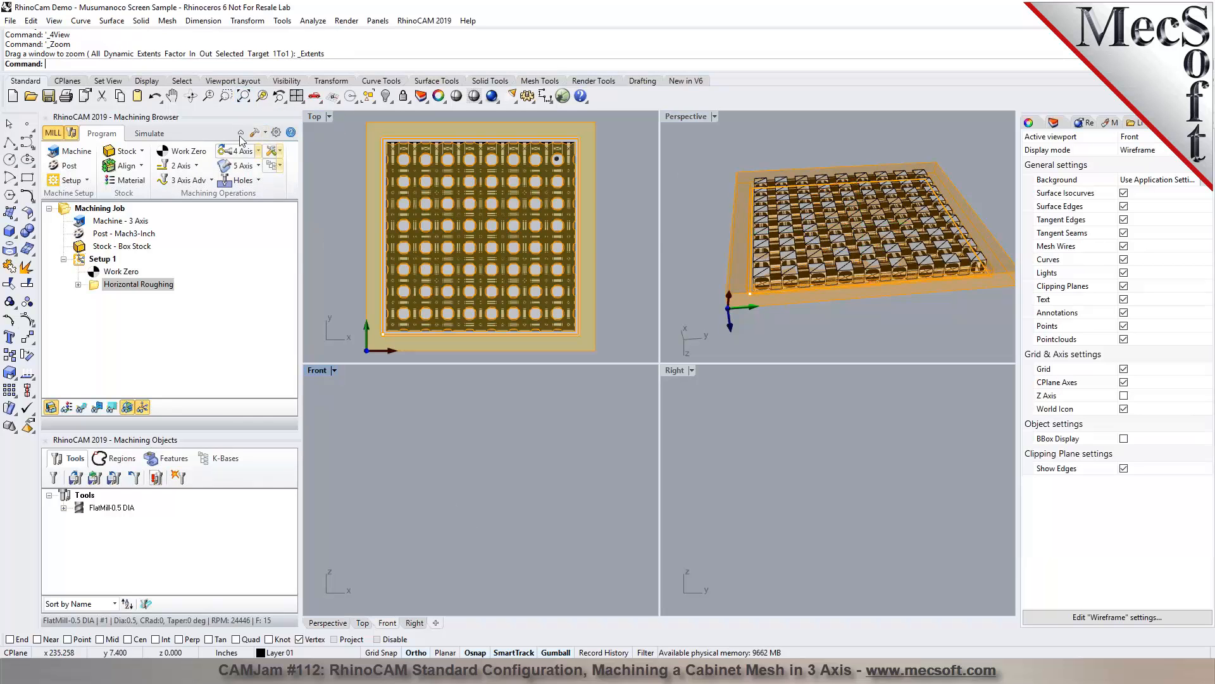
pyautogui.click(243, 95)
pyautogui.click(704, 484)
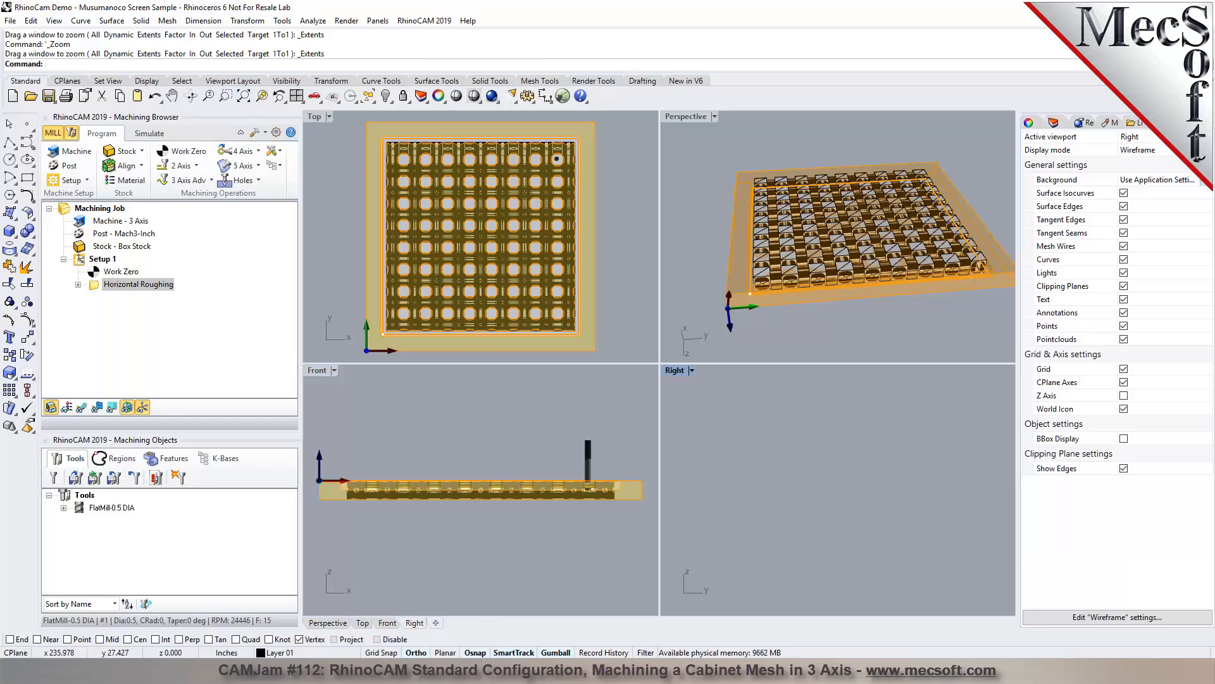
pyautogui.click(243, 95)
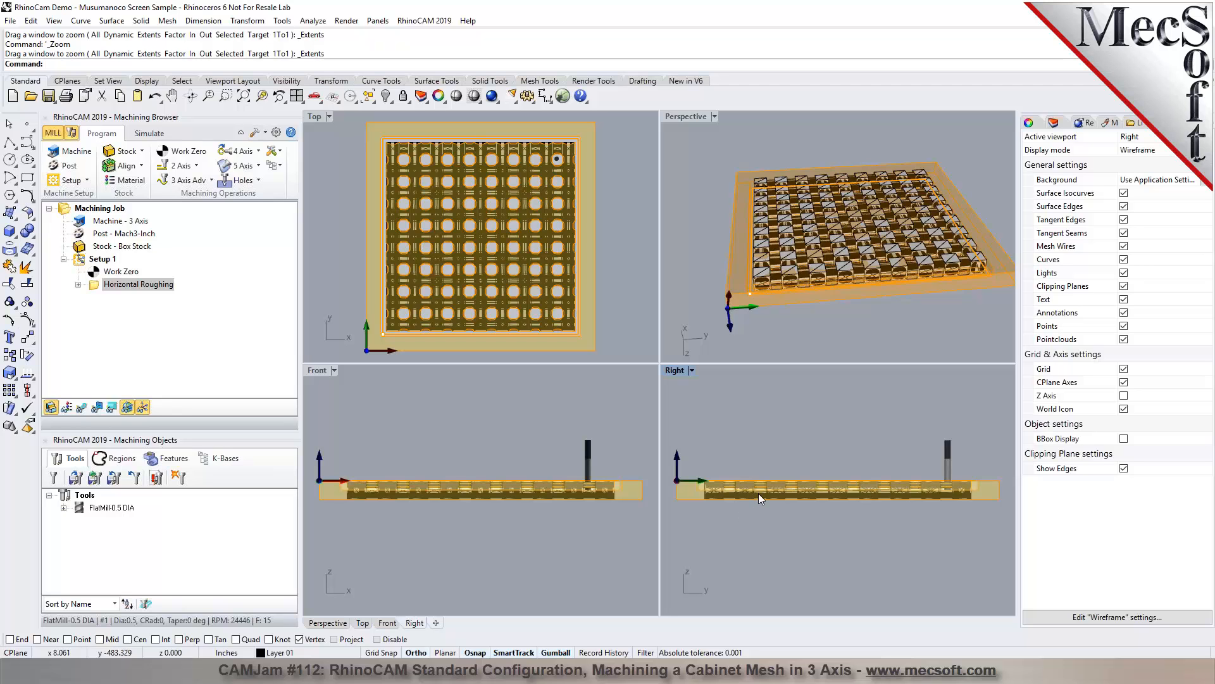
# Step: Turn off Vertex snapping and draw a corner-to-corner box through the second lattice block in the Right view, extending along X past both stock sides
pyautogui.scroll(5, 689, 495)
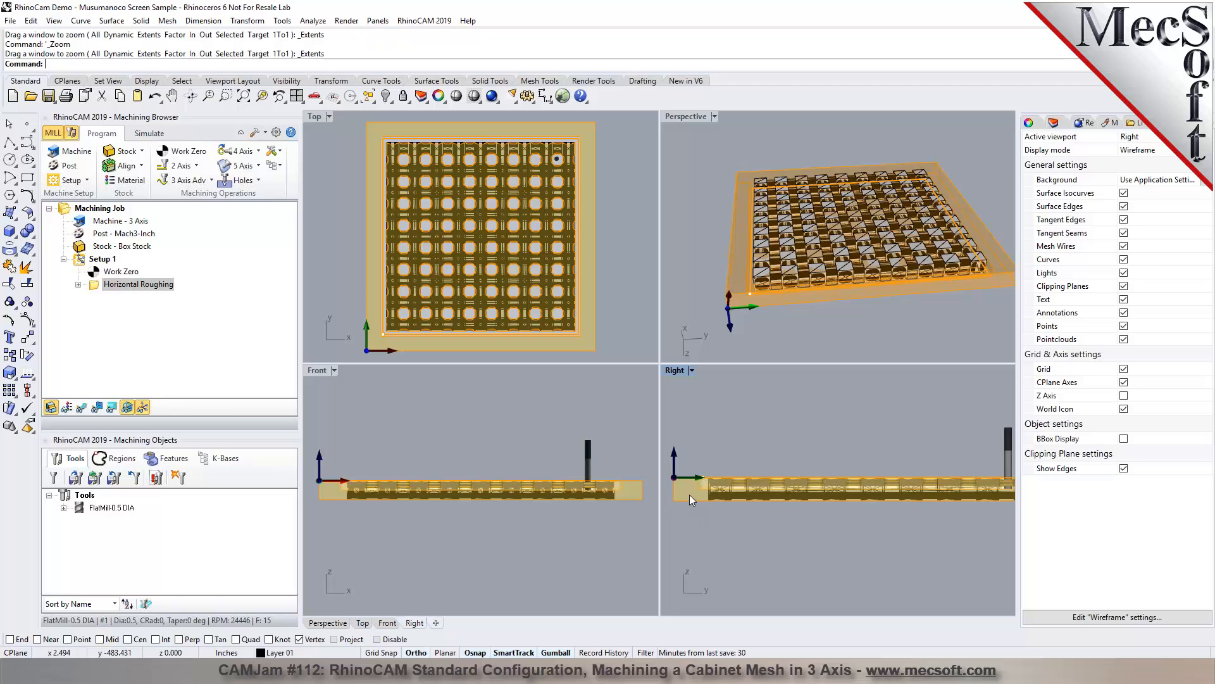
pyautogui.scroll(3, 714, 482)
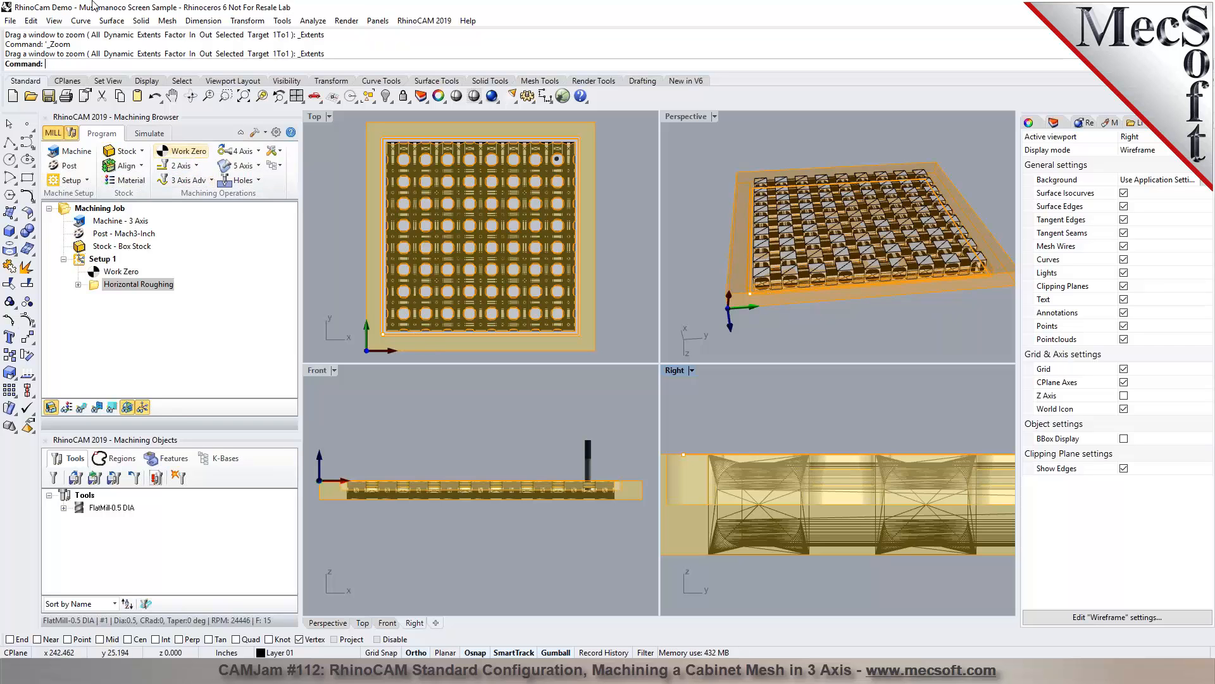
pyautogui.click(141, 21)
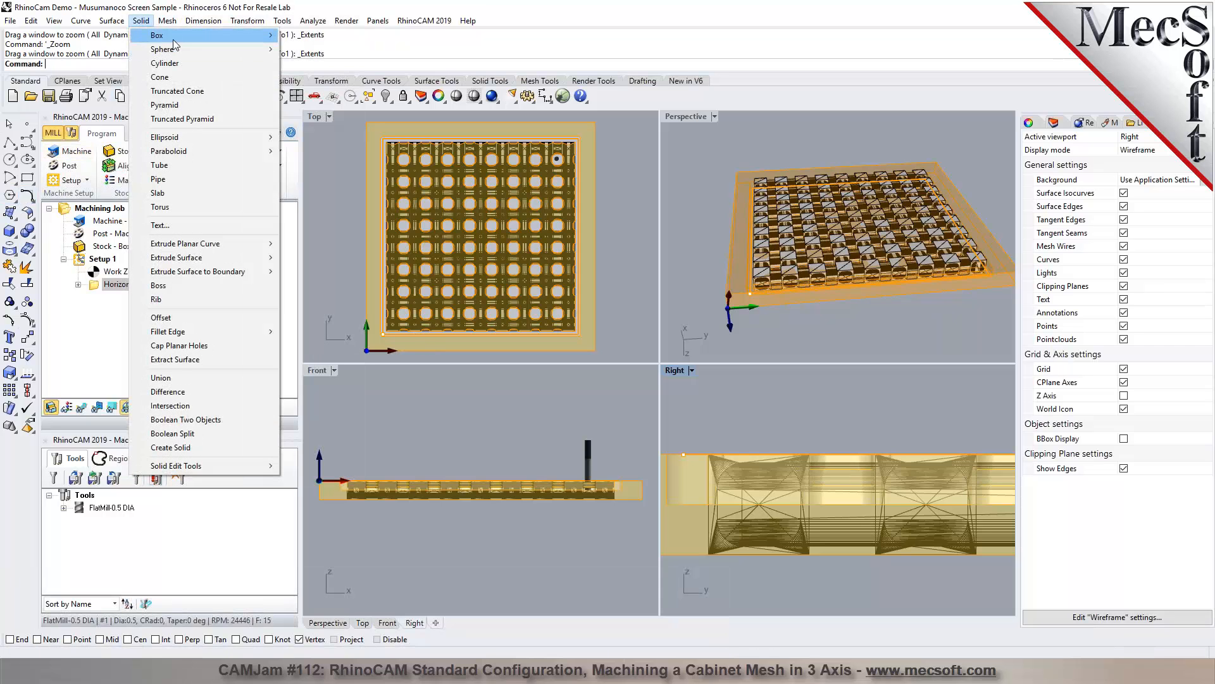
pyautogui.moveTo(175, 40)
pyautogui.click(322, 38)
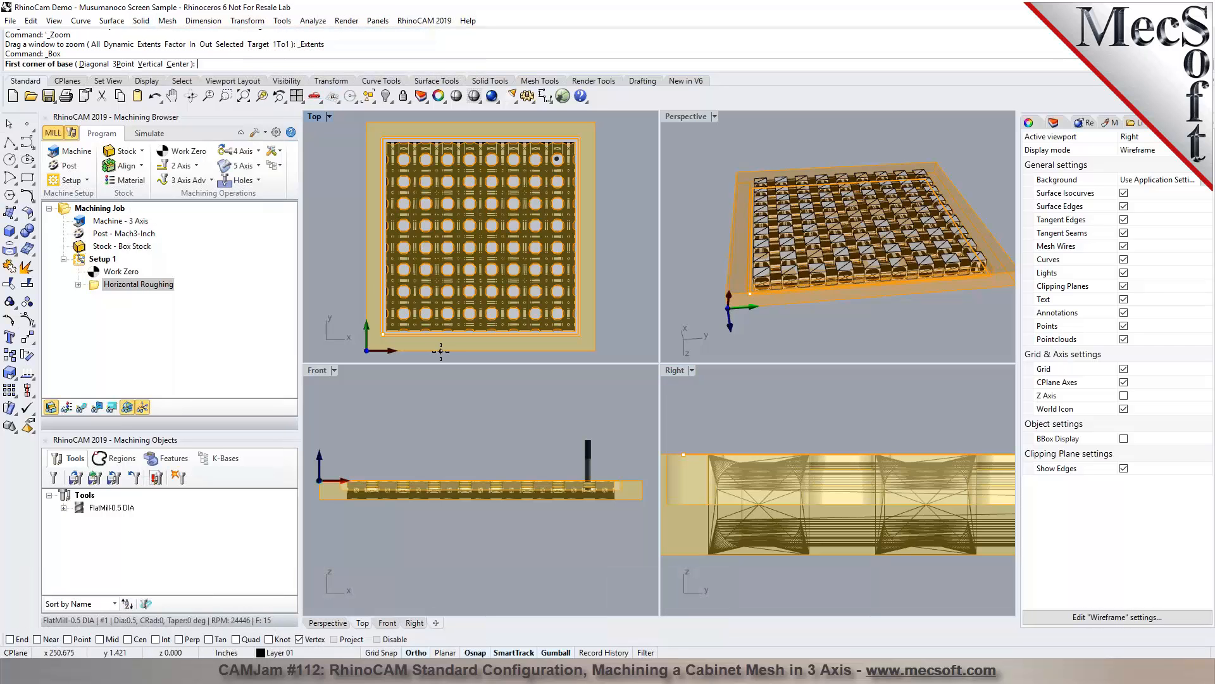
pyautogui.click(300, 639)
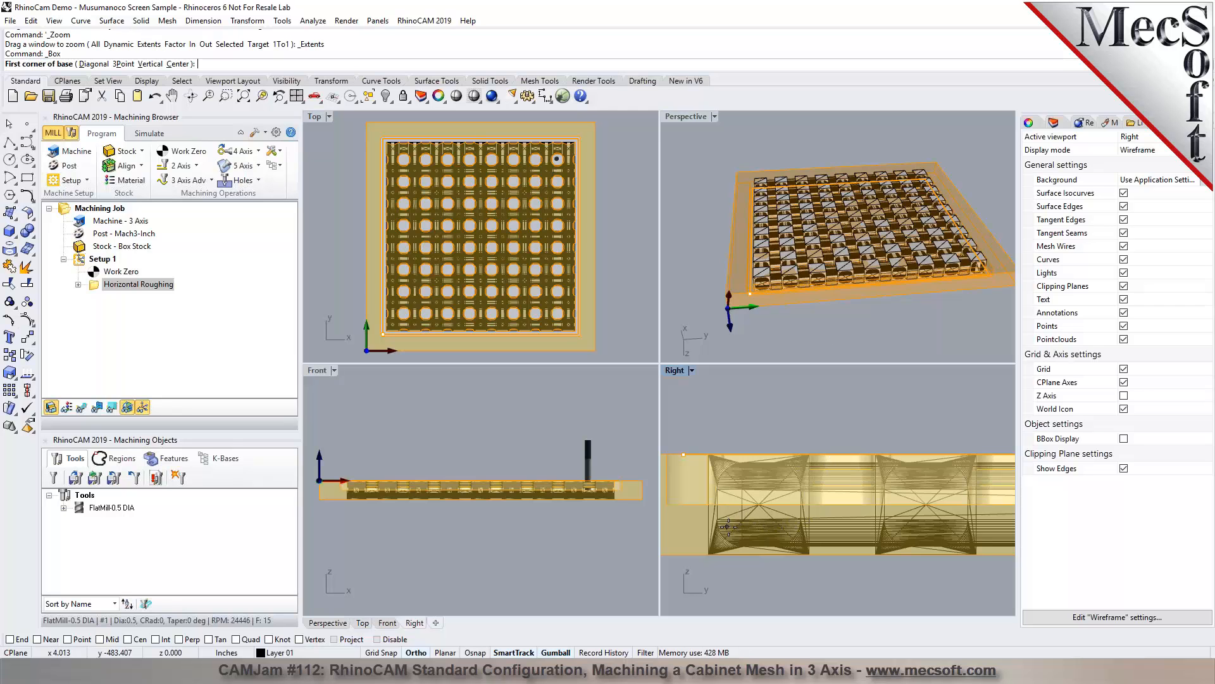
pyautogui.click(906, 520)
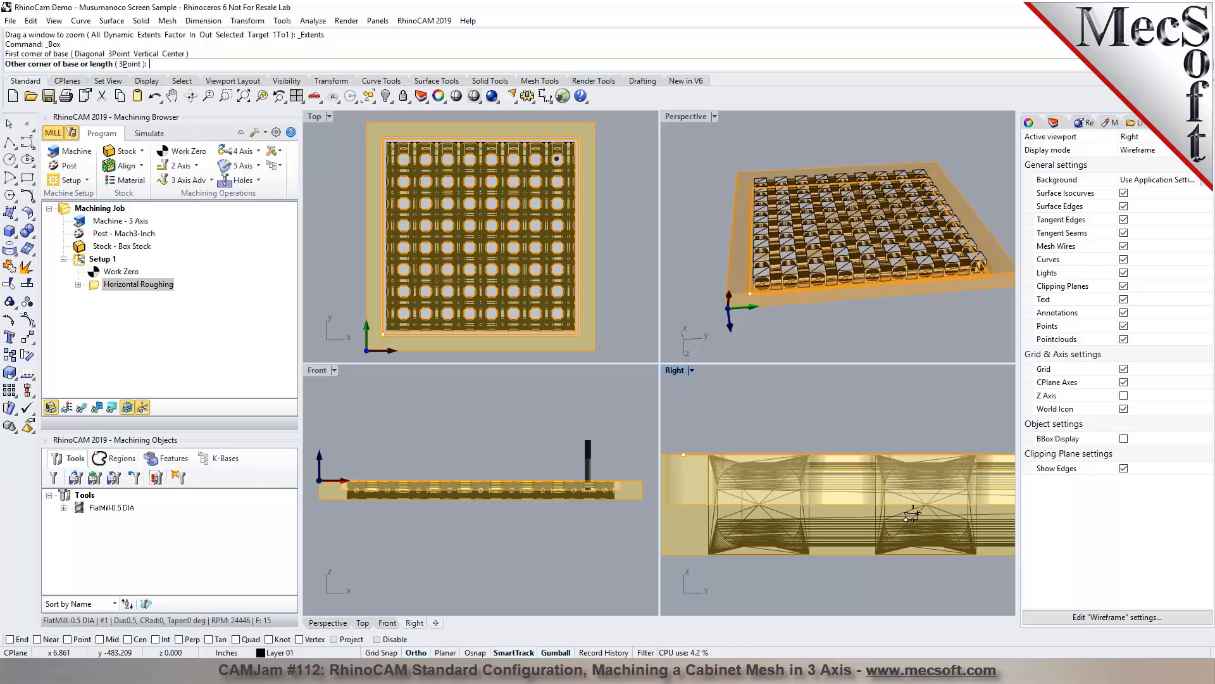
pyautogui.click(946, 491)
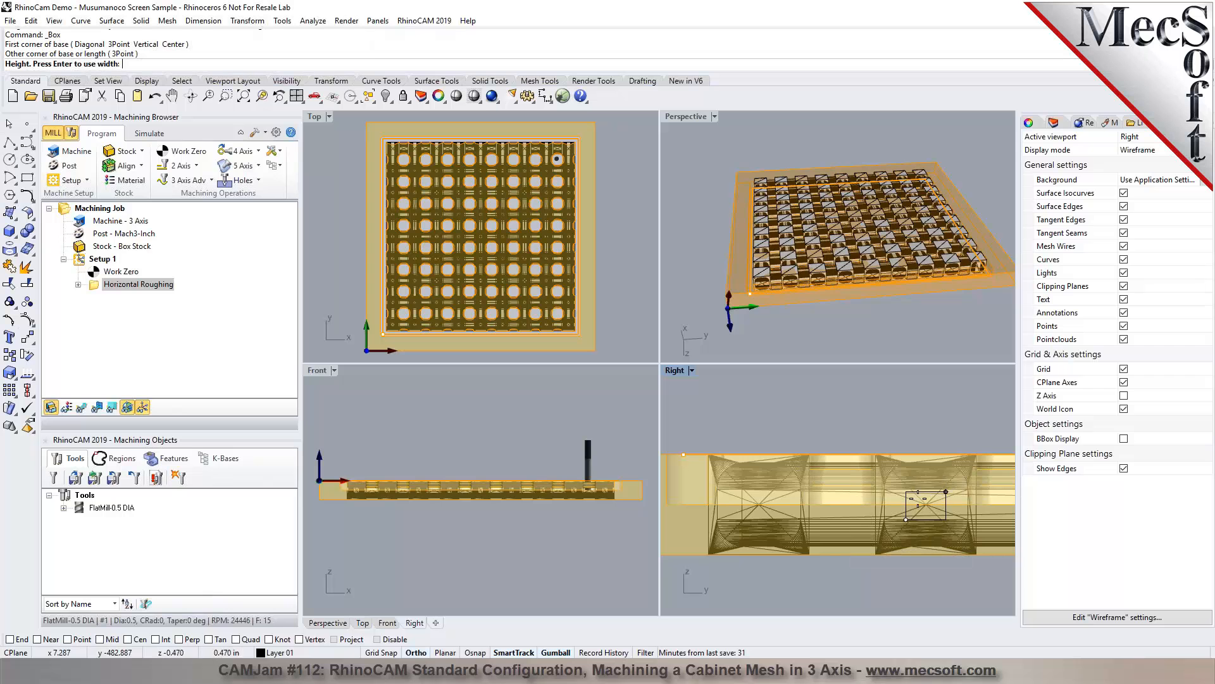
pyautogui.scroll(-10, 514, 454)
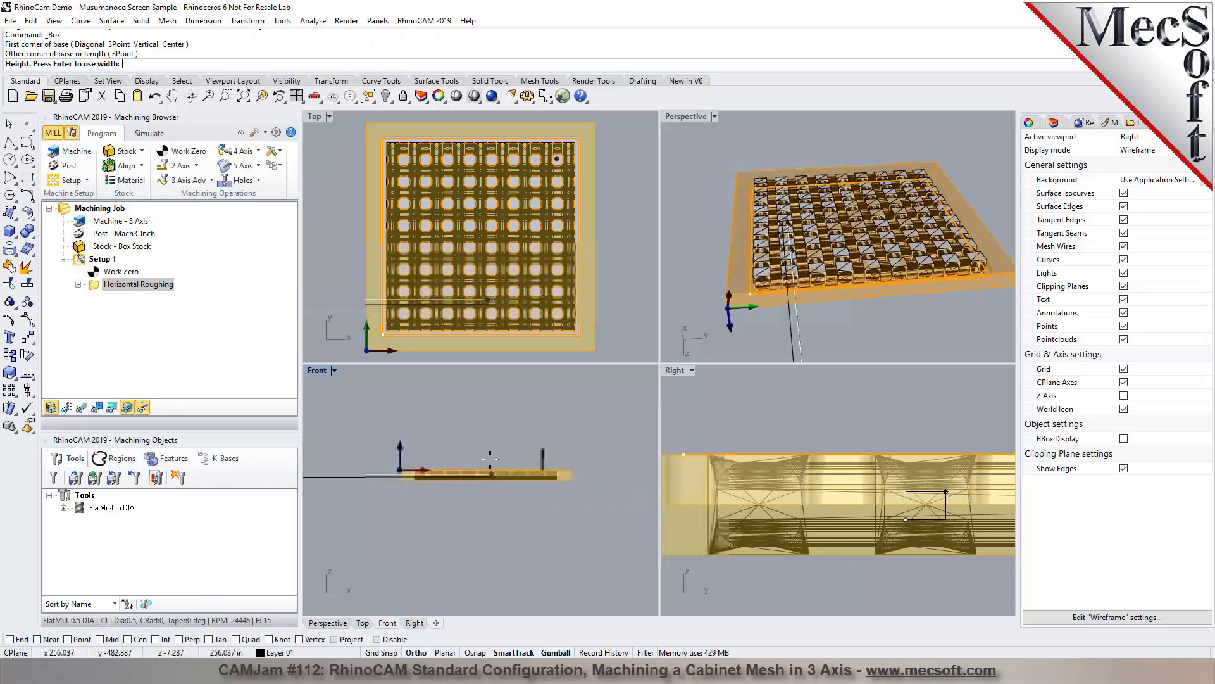
pyautogui.scroll(-12, 556, 453)
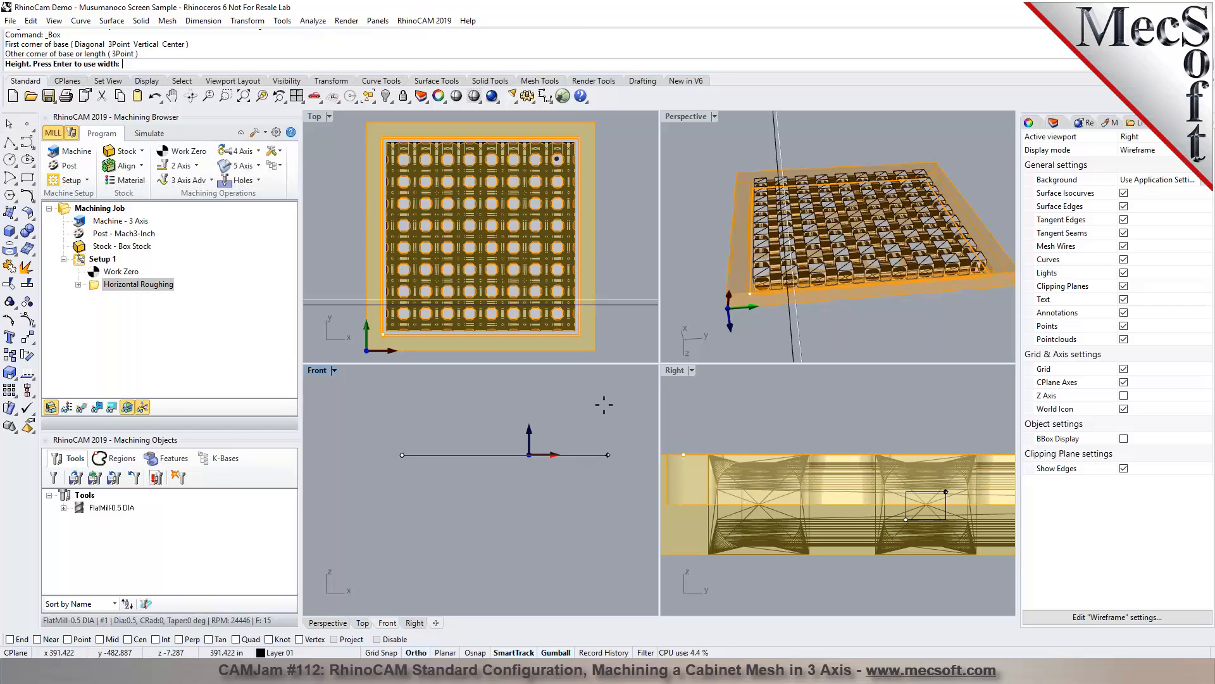
pyautogui.scroll(6, 569, 437)
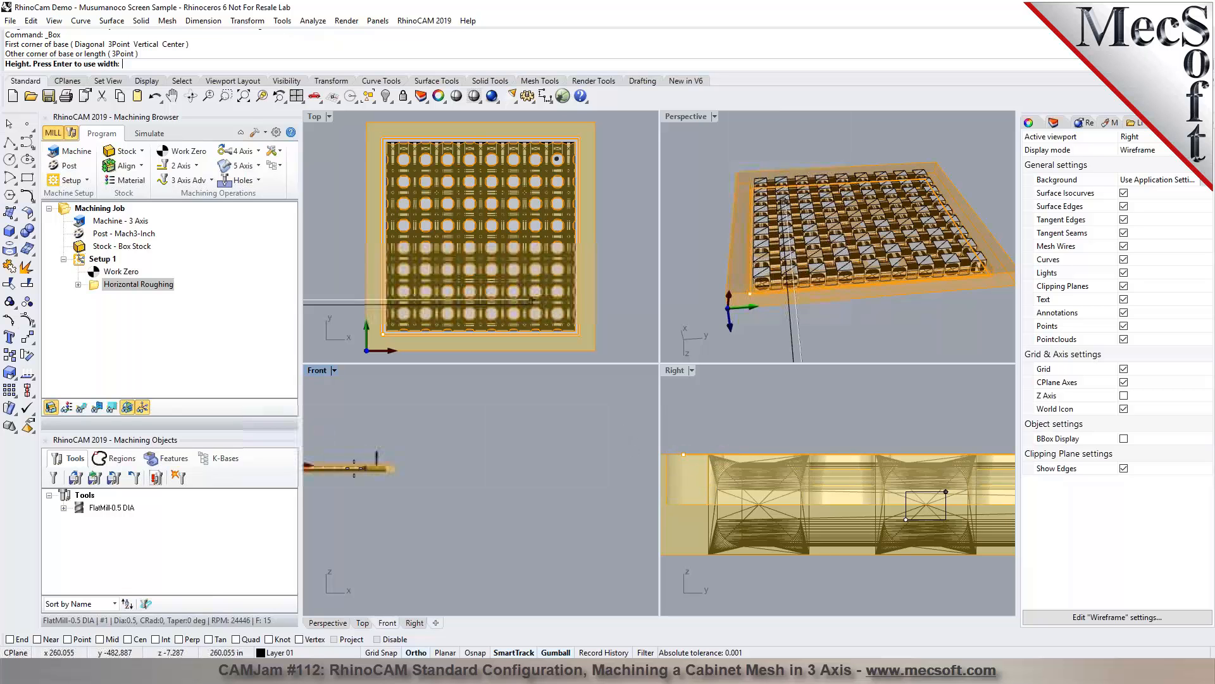
pyautogui.click(428, 469)
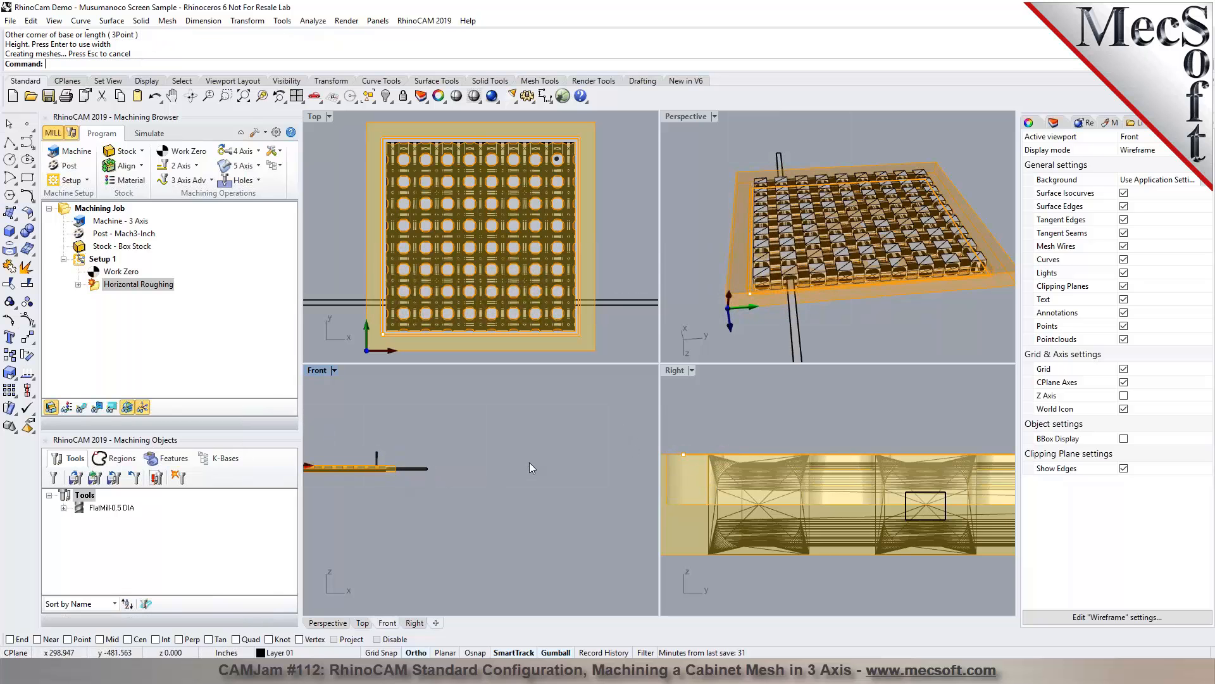
# Step: Draw a second corner-to-corner box along X in the Right view, through the second-to-last lattice block at the high-Y end, reaching beyond the stock
pyautogui.scroll(-8, 750, 443)
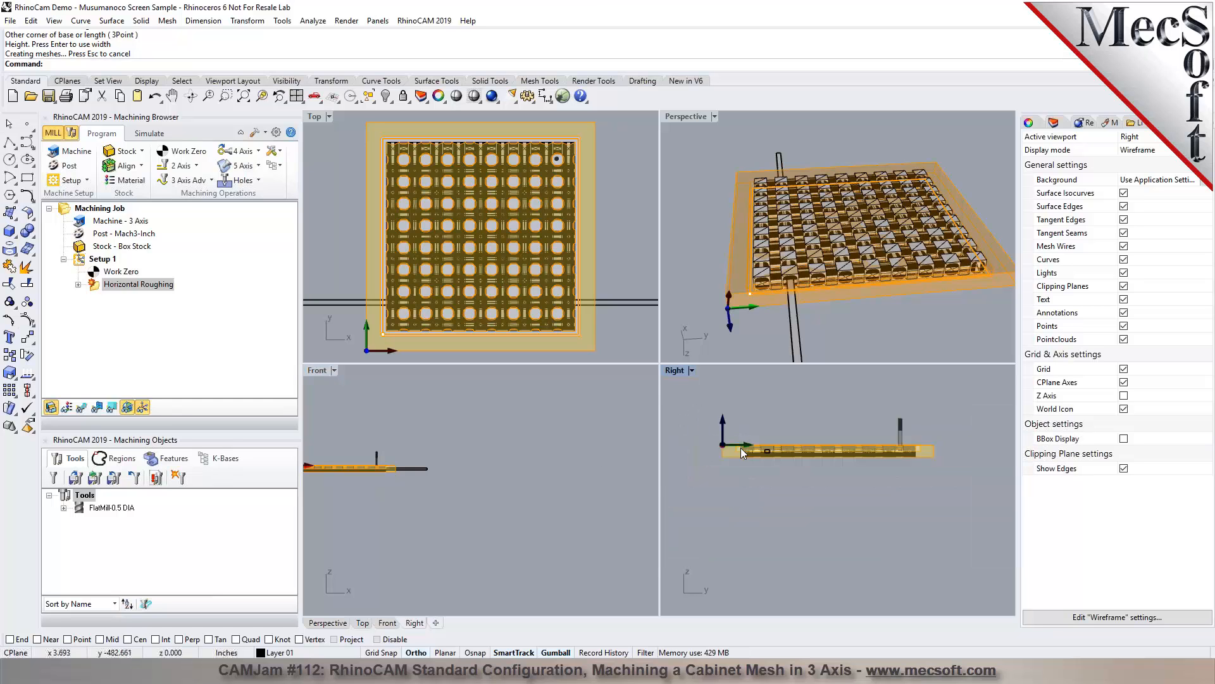
pyautogui.scroll(5, 886, 443)
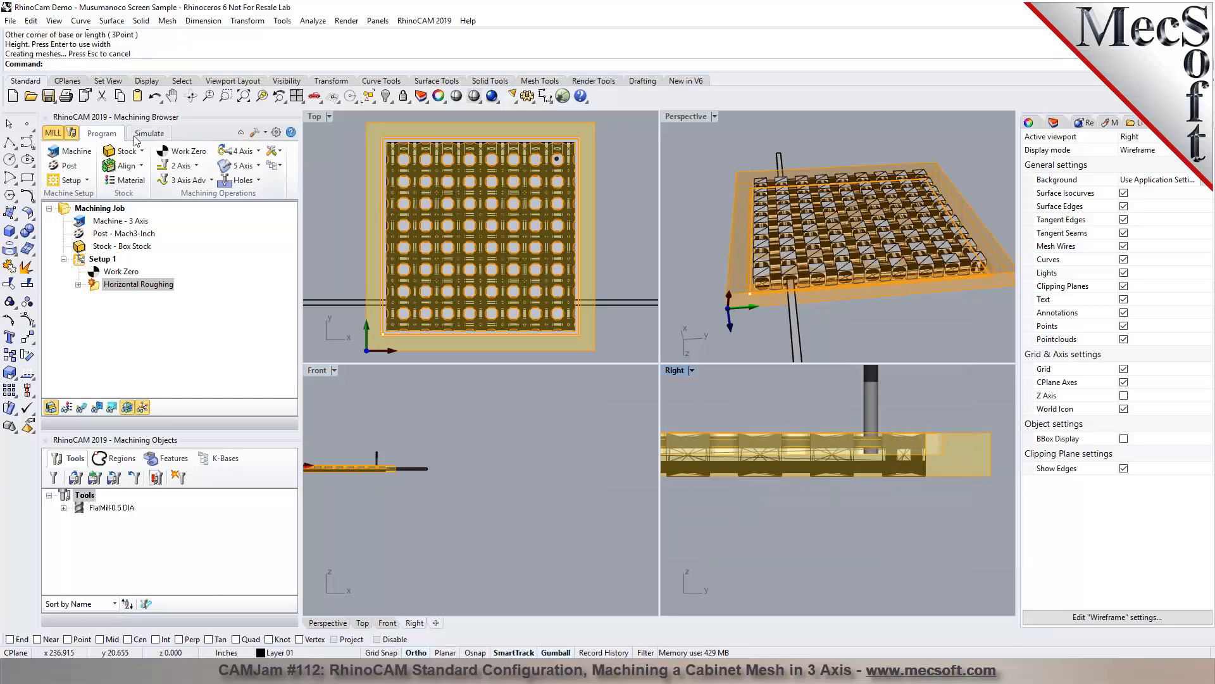
pyautogui.click(140, 20)
pyautogui.moveTo(177, 36)
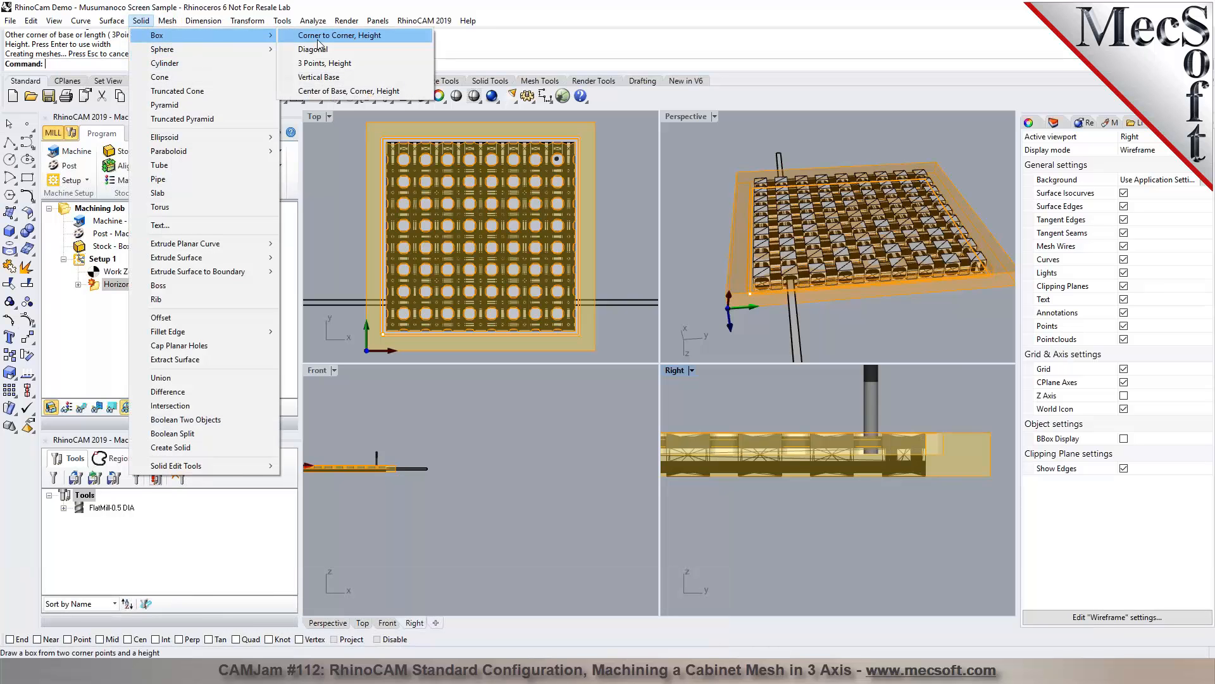
pyautogui.click(329, 35)
pyautogui.scroll(2, 831, 461)
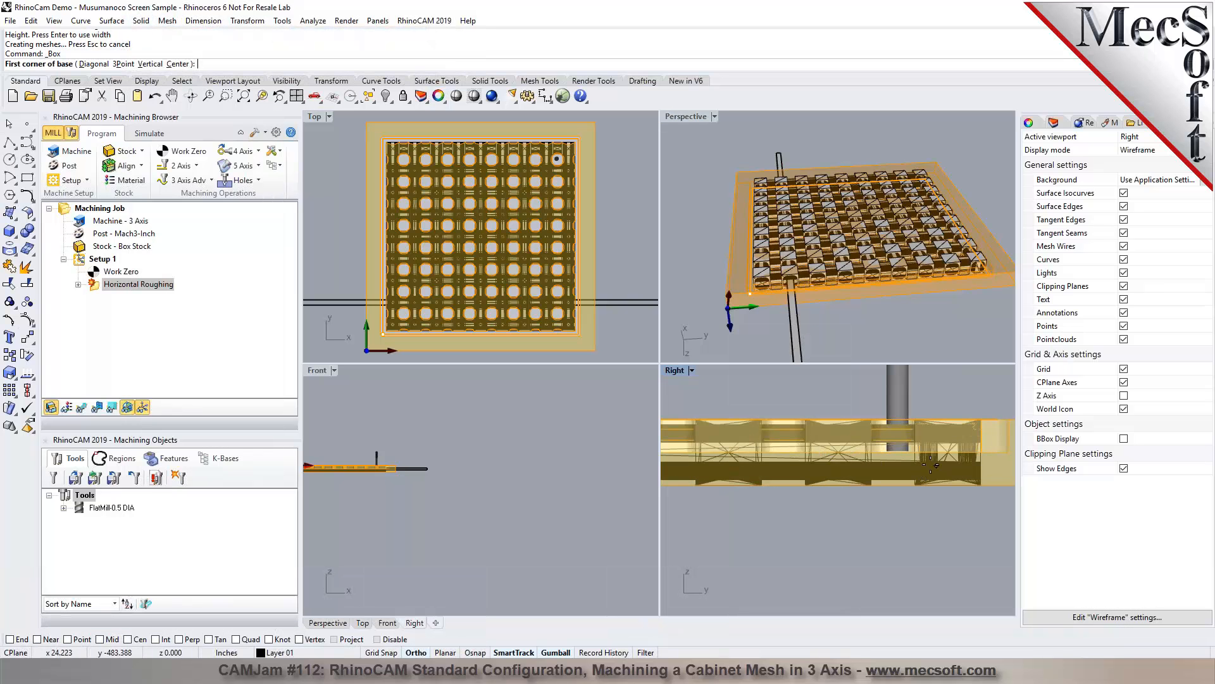
pyautogui.scroll(2, 831, 459)
pyautogui.click(817, 461)
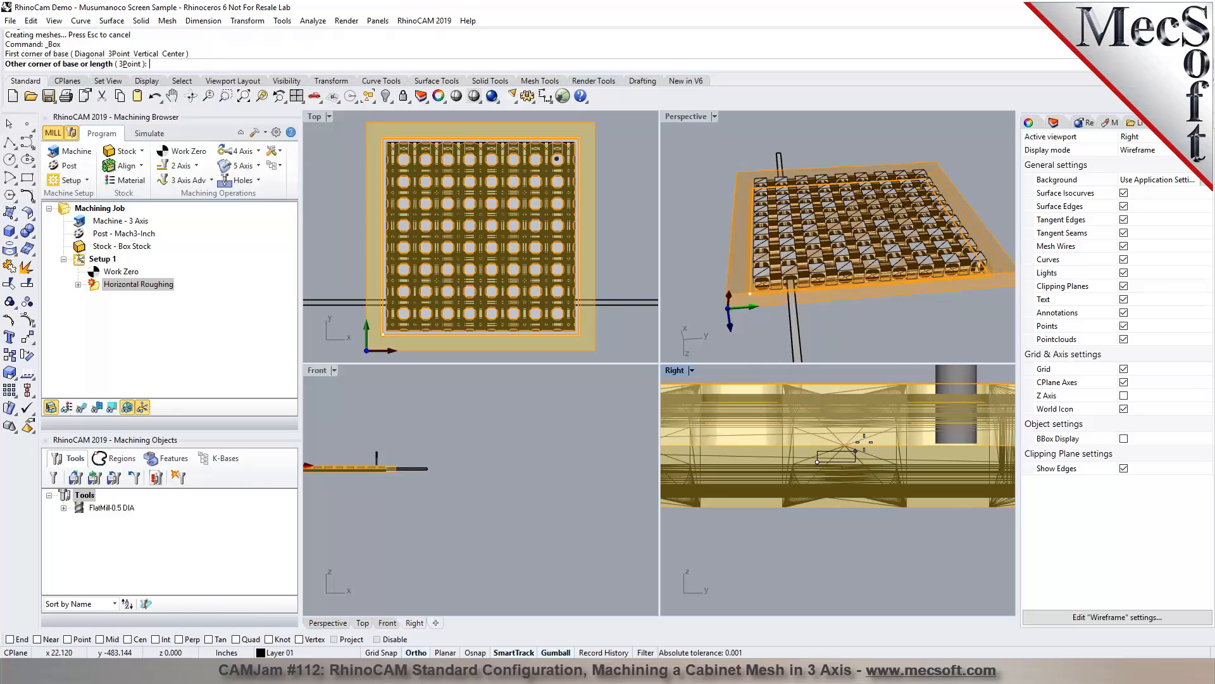
pyautogui.click(869, 429)
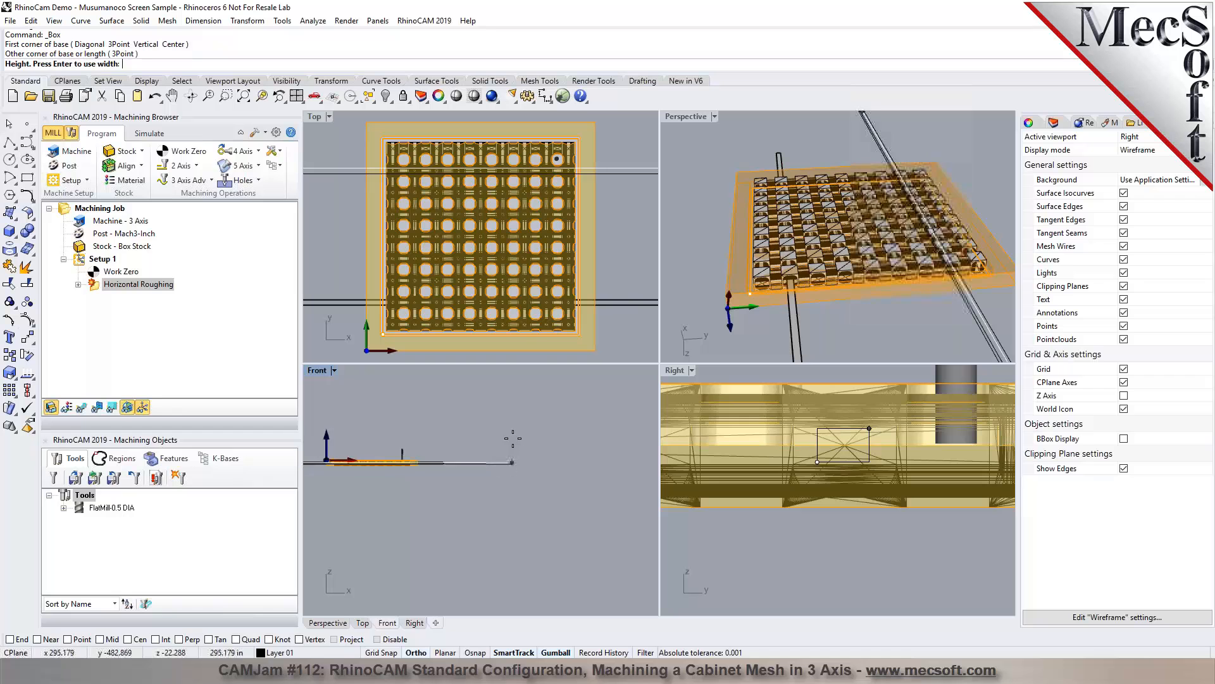
pyautogui.click(457, 462)
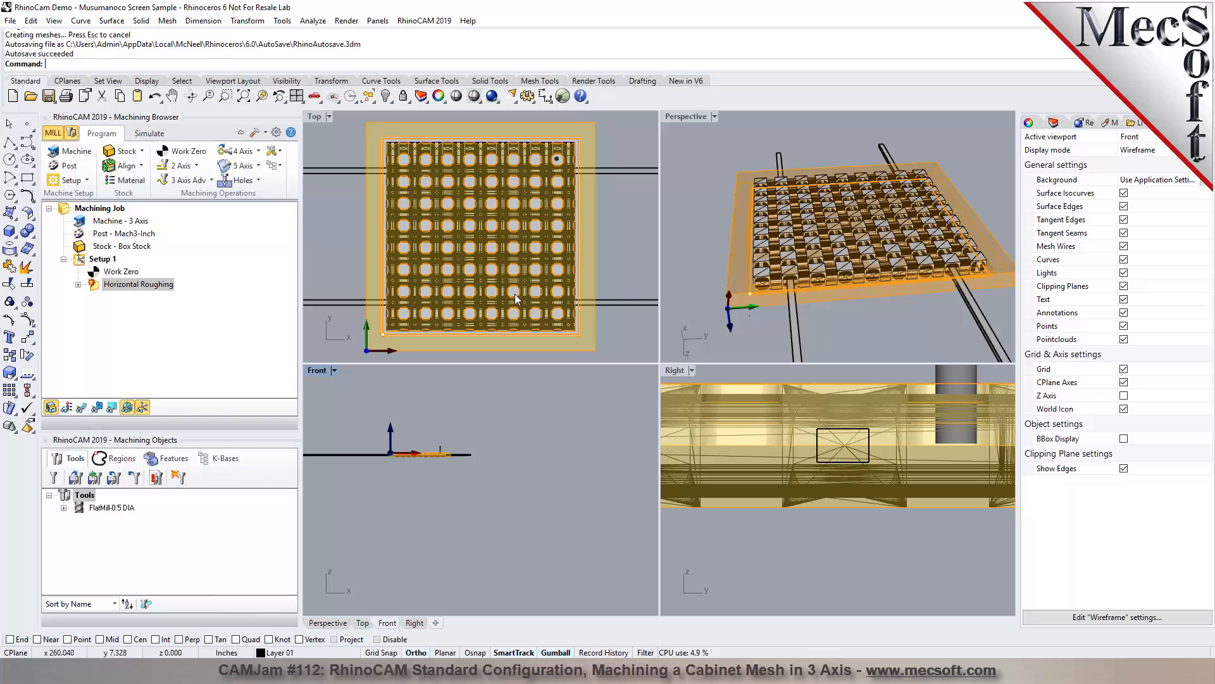
# Step: Draw a corner-to-corner box in the Front view through the second-to-last lattice block at the high-X side, extending along Y past both stock edges
pyautogui.click(771, 589)
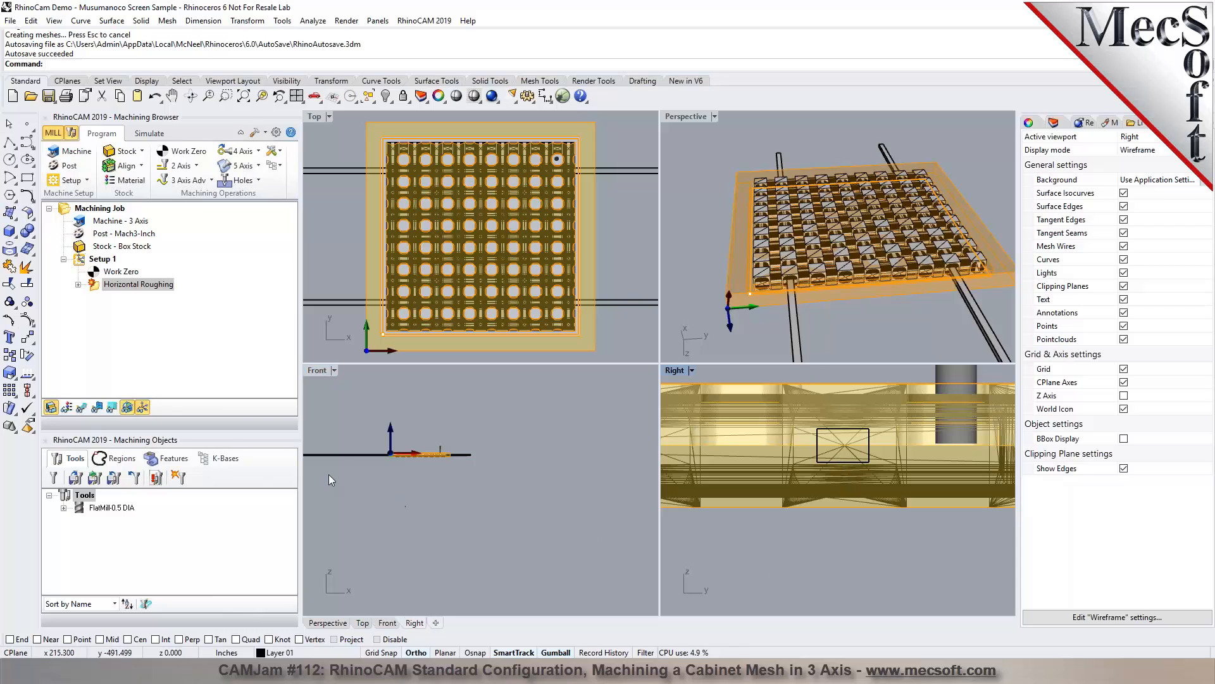
pyautogui.scroll(18, 421, 446)
pyautogui.scroll(4, 602, 478)
pyautogui.scroll(2, 518, 507)
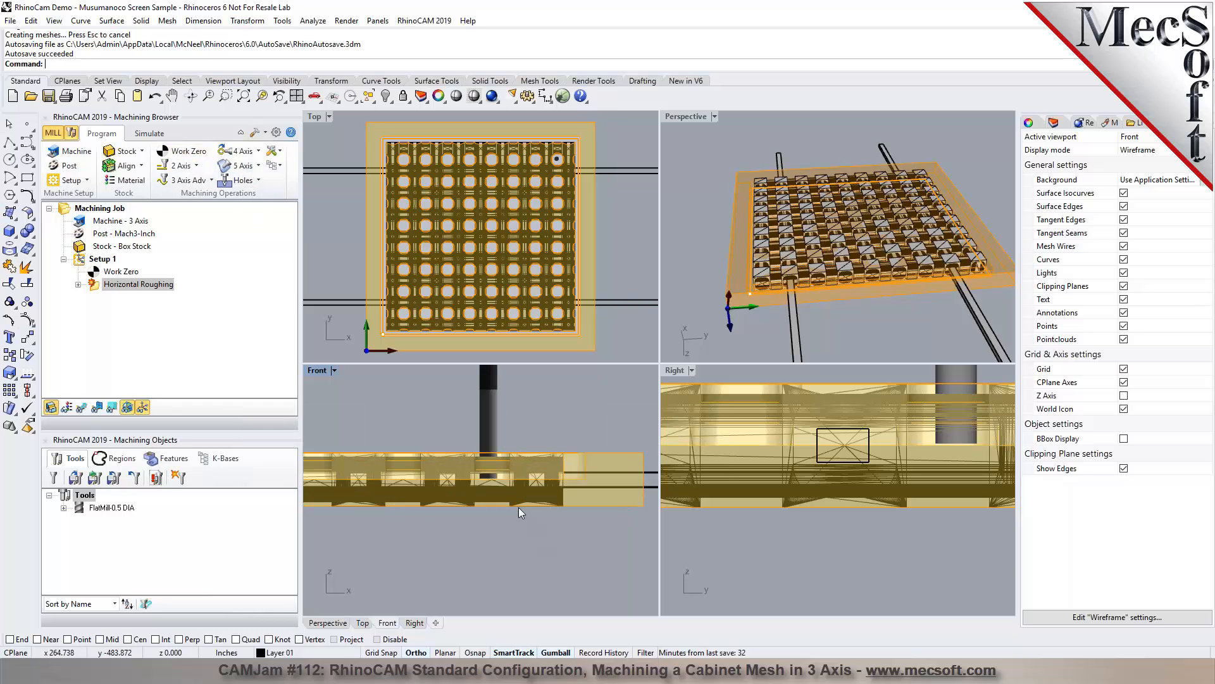
pyautogui.scroll(1, 519, 507)
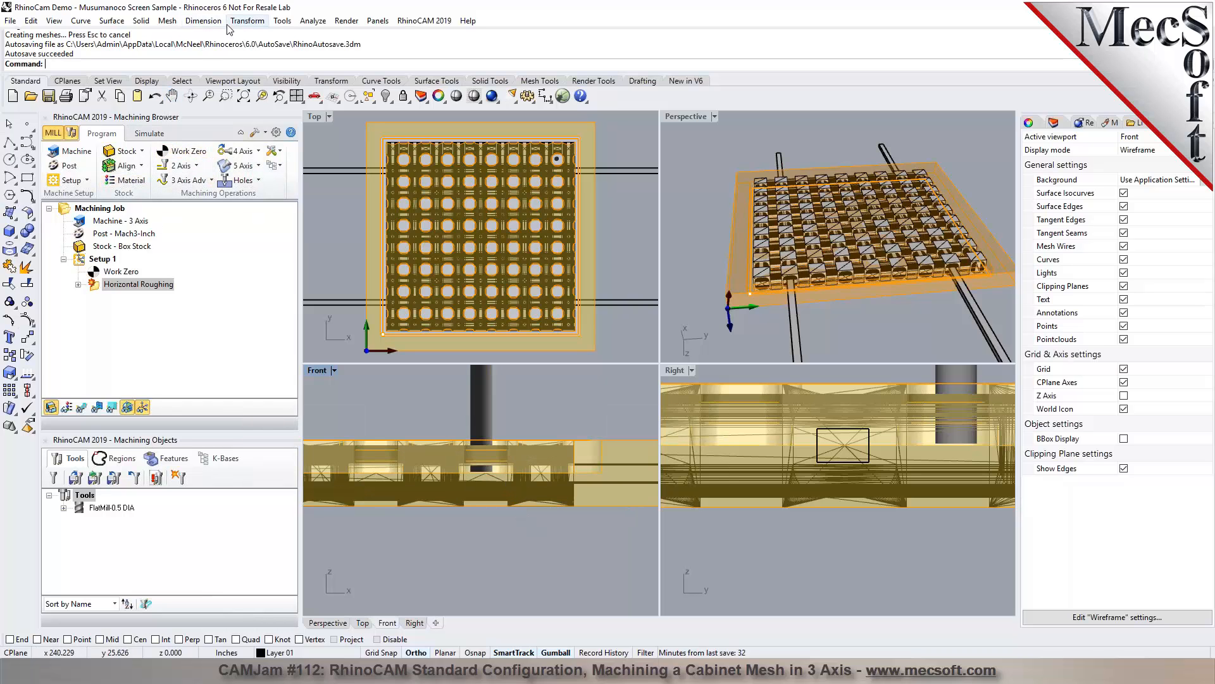
pyautogui.click(141, 21)
pyautogui.moveTo(235, 38)
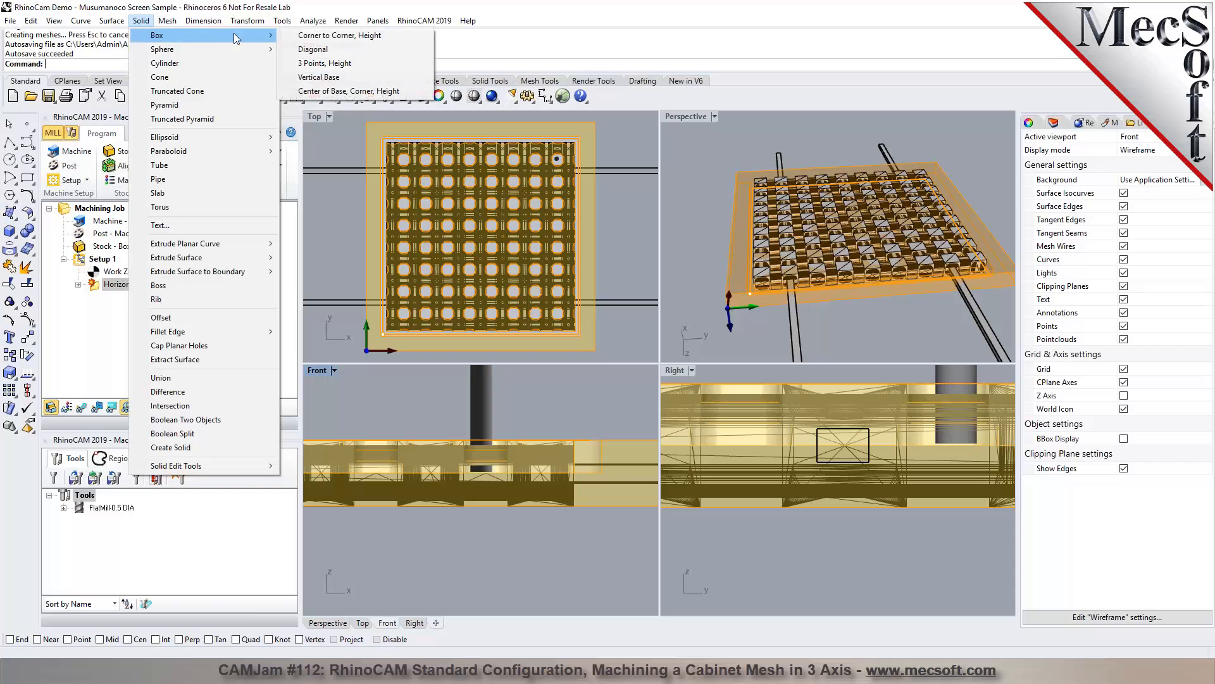
pyautogui.click(299, 36)
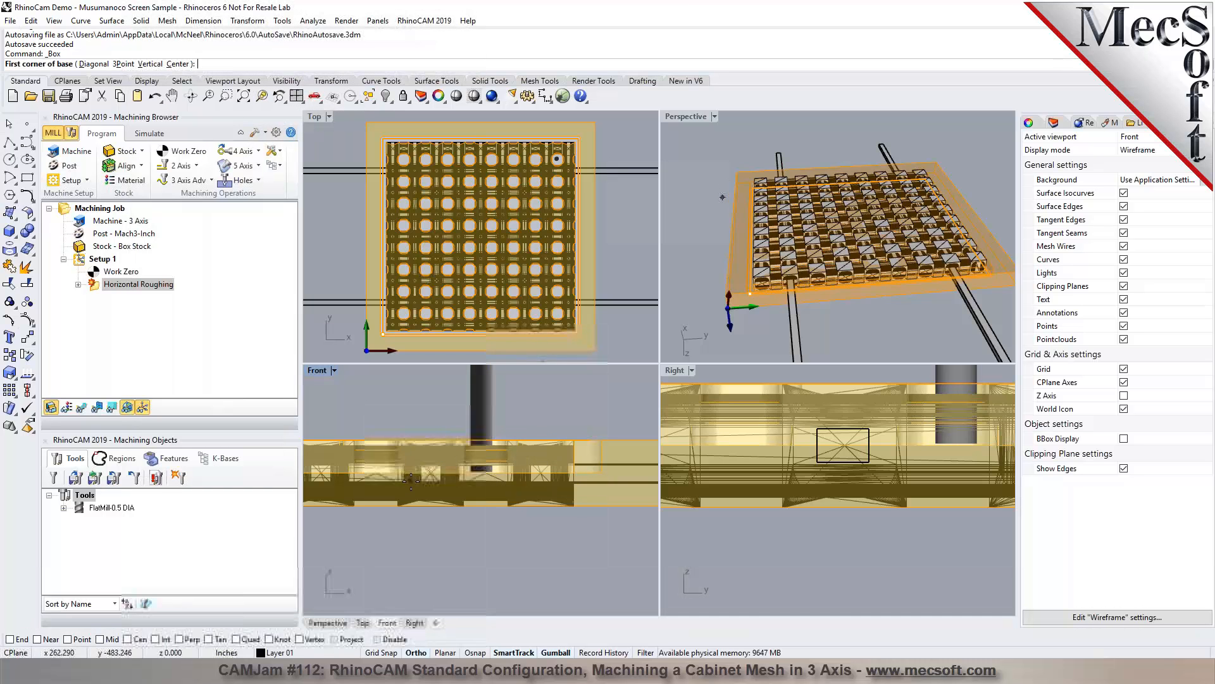
pyautogui.scroll(3, 410, 481)
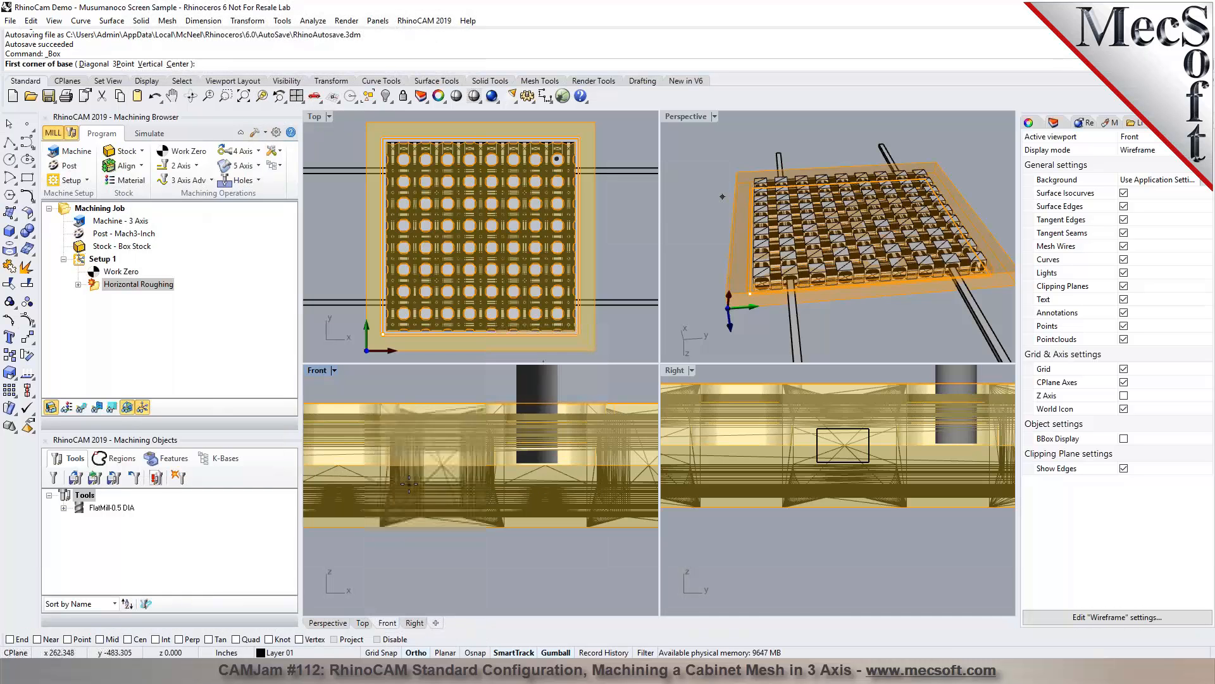
pyautogui.click(410, 483)
pyautogui.click(467, 450)
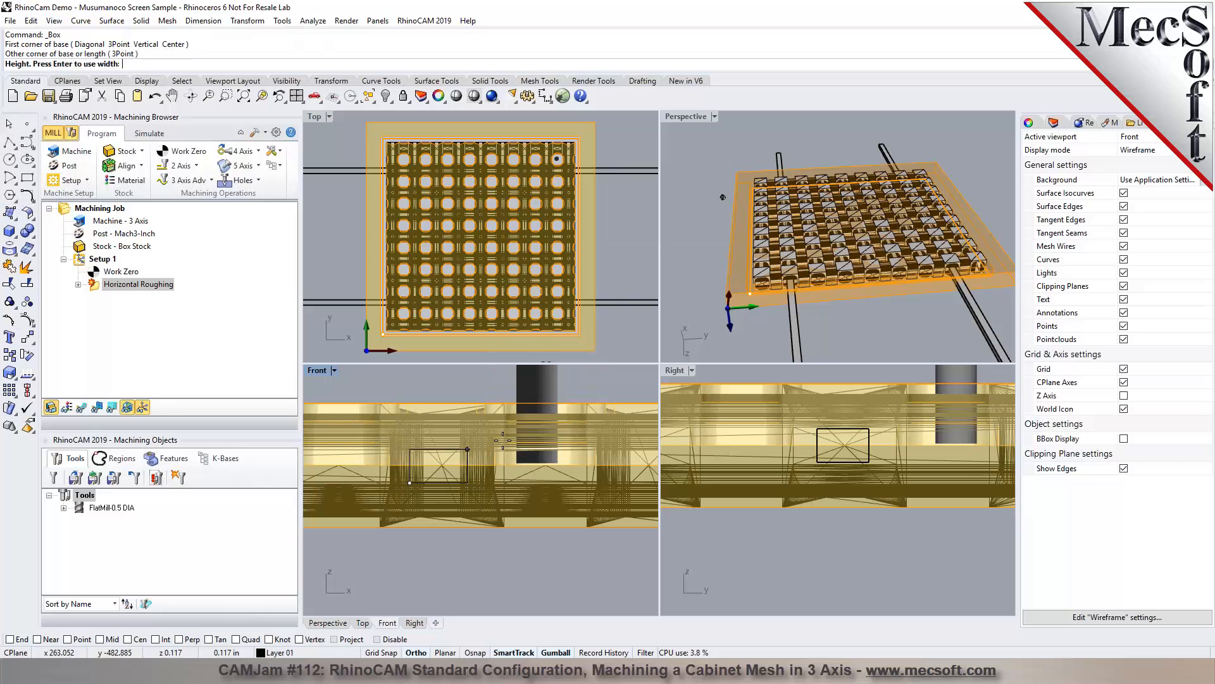
pyautogui.scroll(-3, 535, 313)
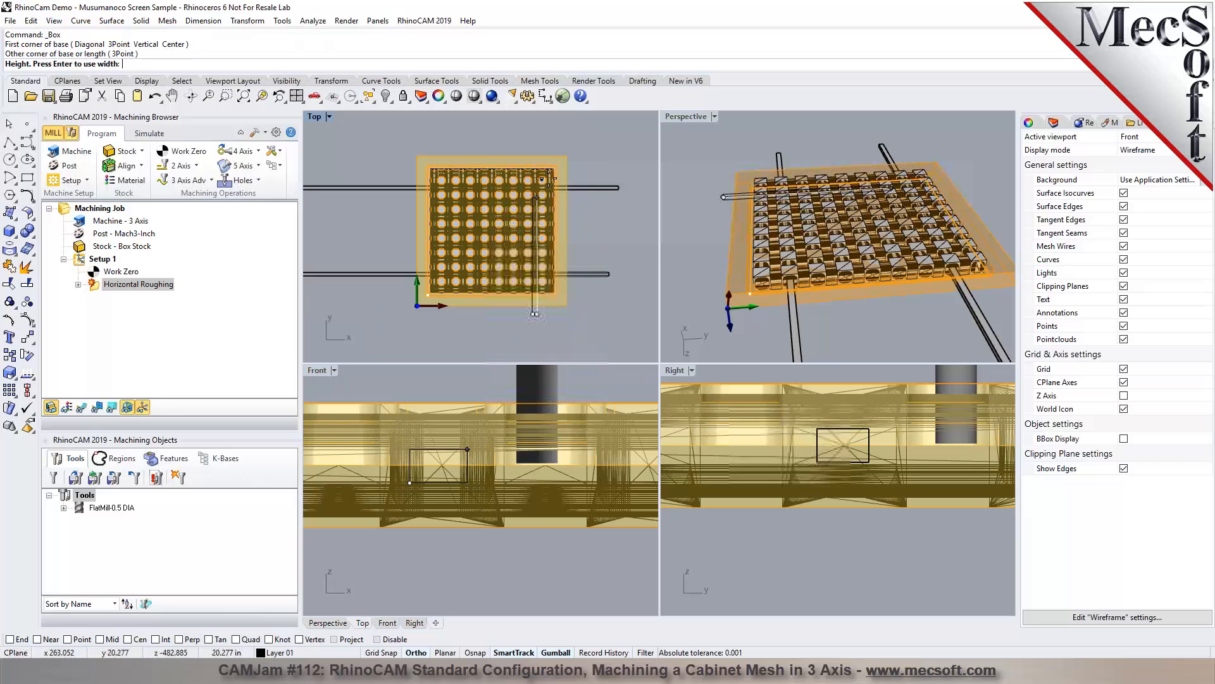
pyautogui.click(534, 135)
# Step: Draw a matching corner-to-corner box along Y in the Front view, through the second lattice block from the low-X side and past both stock edges
pyautogui.scroll(-3, 581, 484)
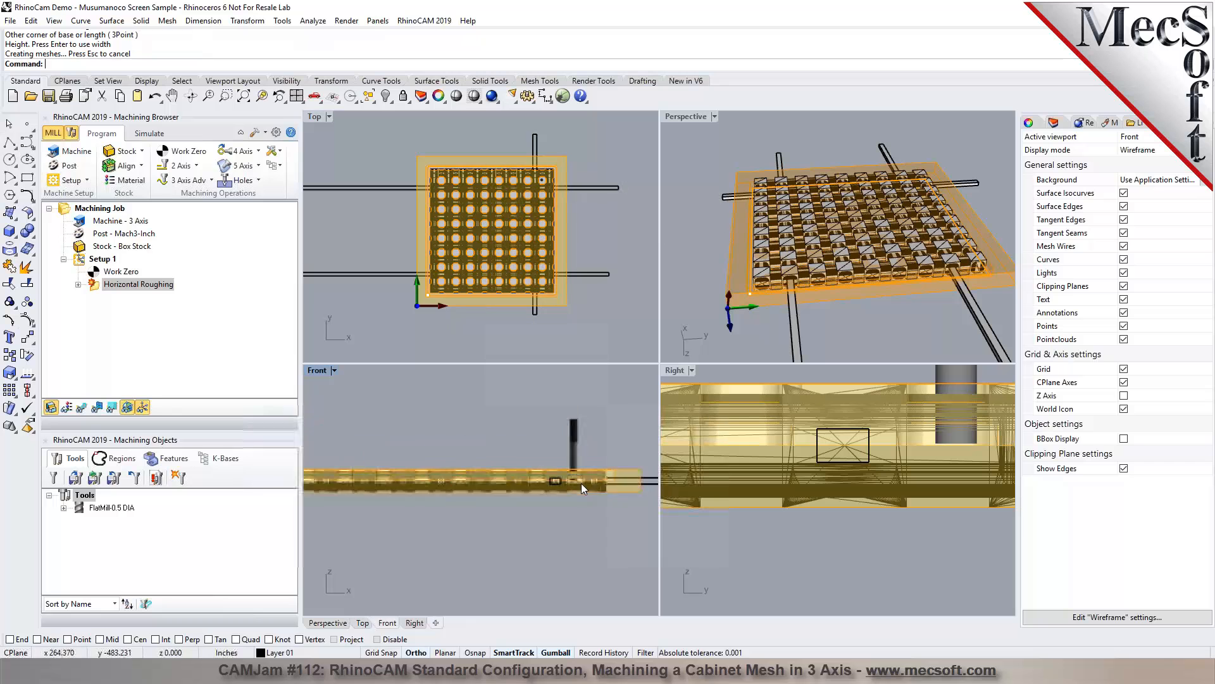
pyautogui.scroll(4, 344, 476)
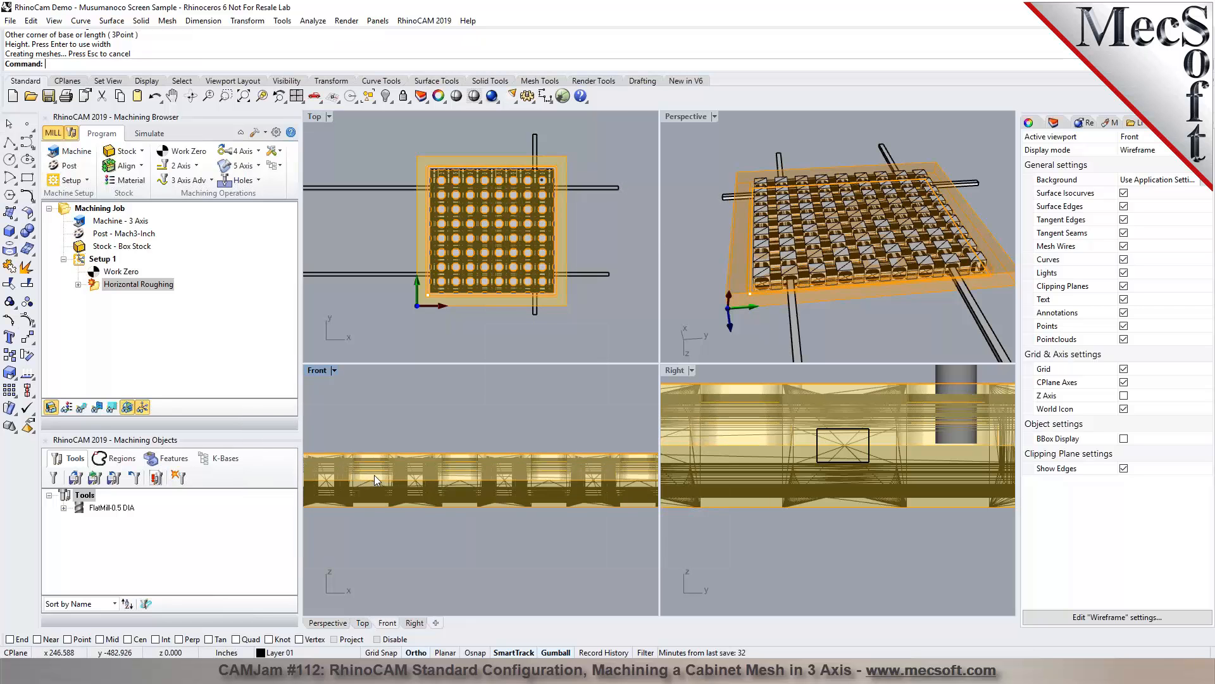
pyautogui.scroll(3, 375, 481)
pyautogui.click(141, 21)
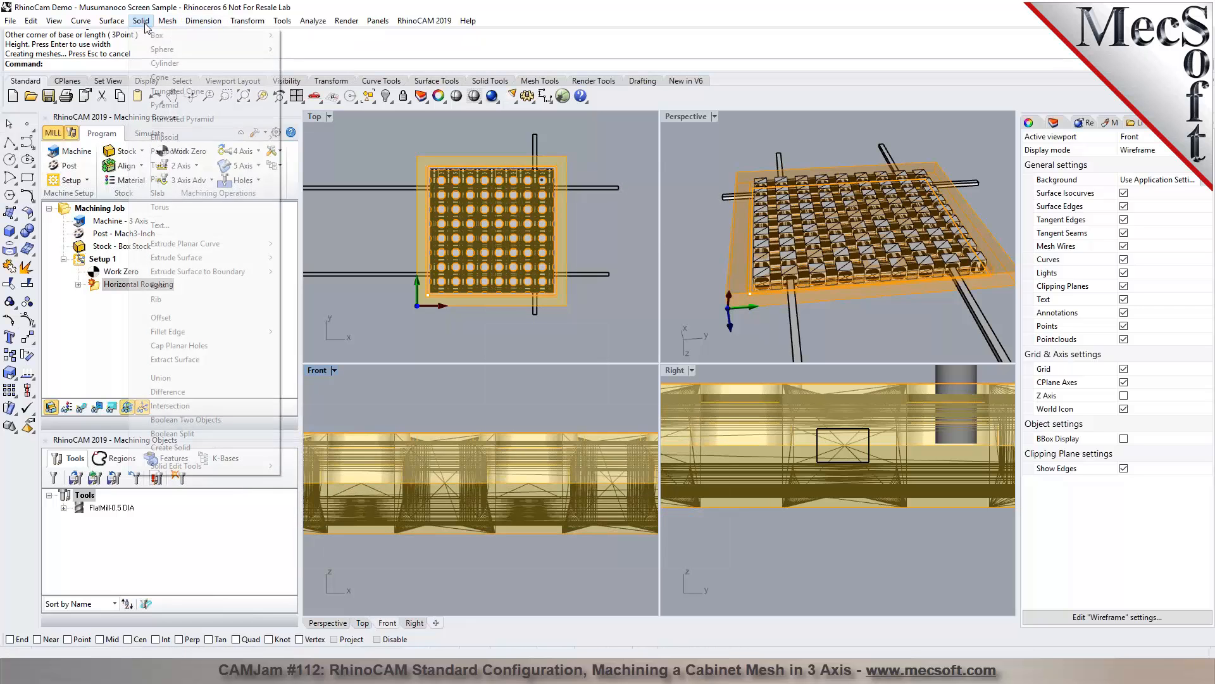
pyautogui.moveTo(160, 35)
pyautogui.click(322, 39)
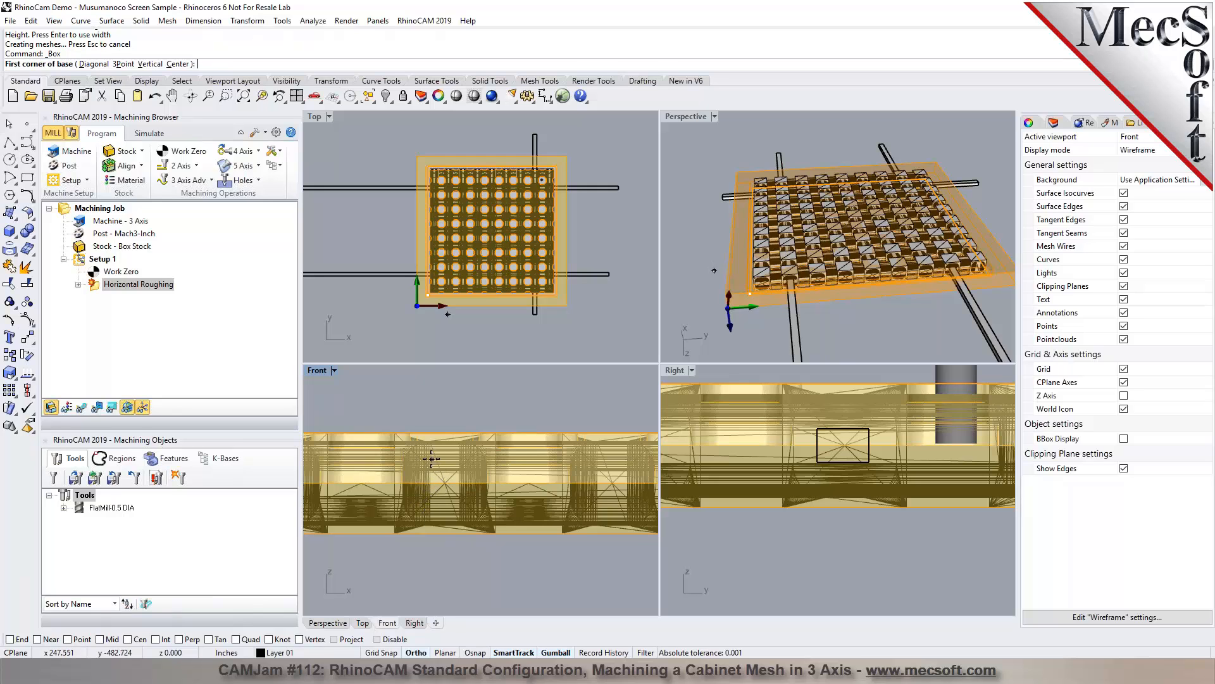
pyautogui.click(425, 501)
pyautogui.click(469, 467)
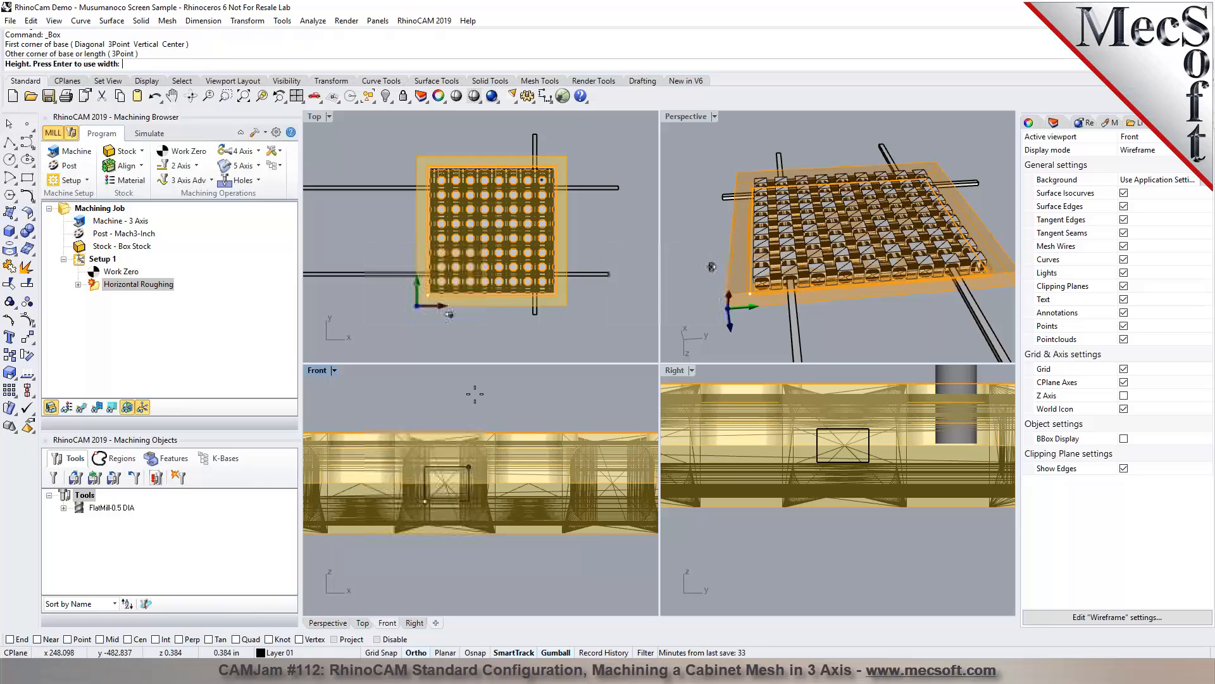
pyautogui.click(475, 393)
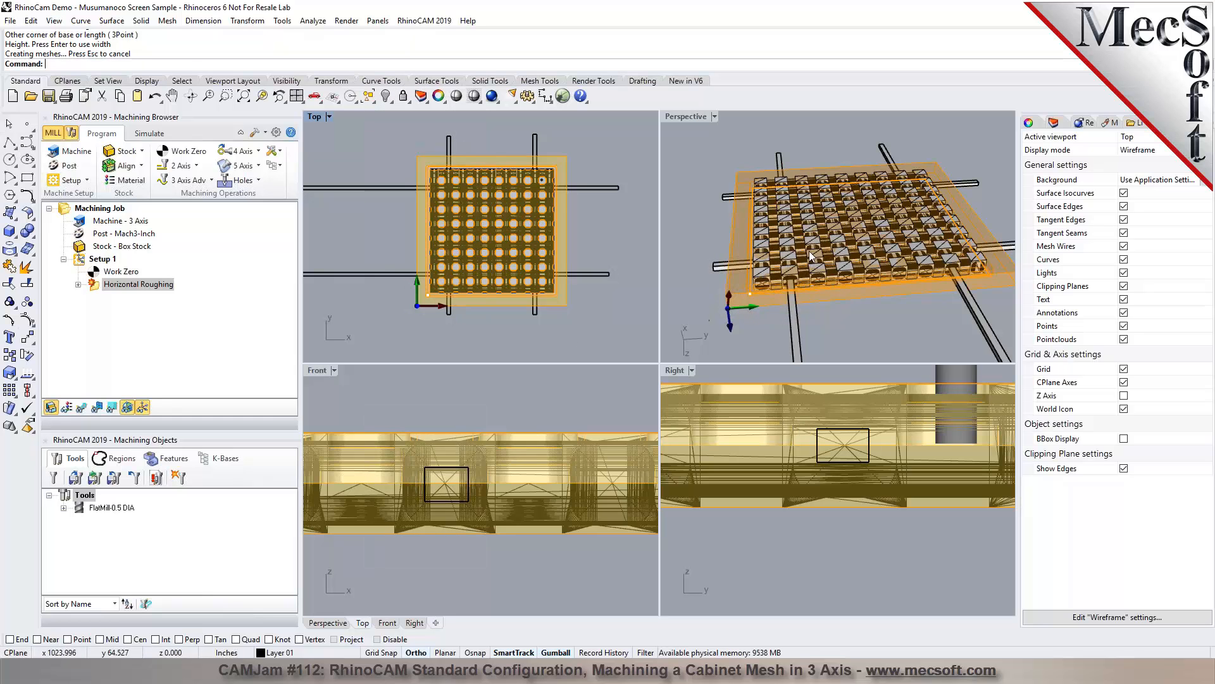
# Step: Maximize the Perspective view and regenerate the Horizontal Roughing toolpath so it accounts for the added support bars
pyautogui.doubleClick(682, 115)
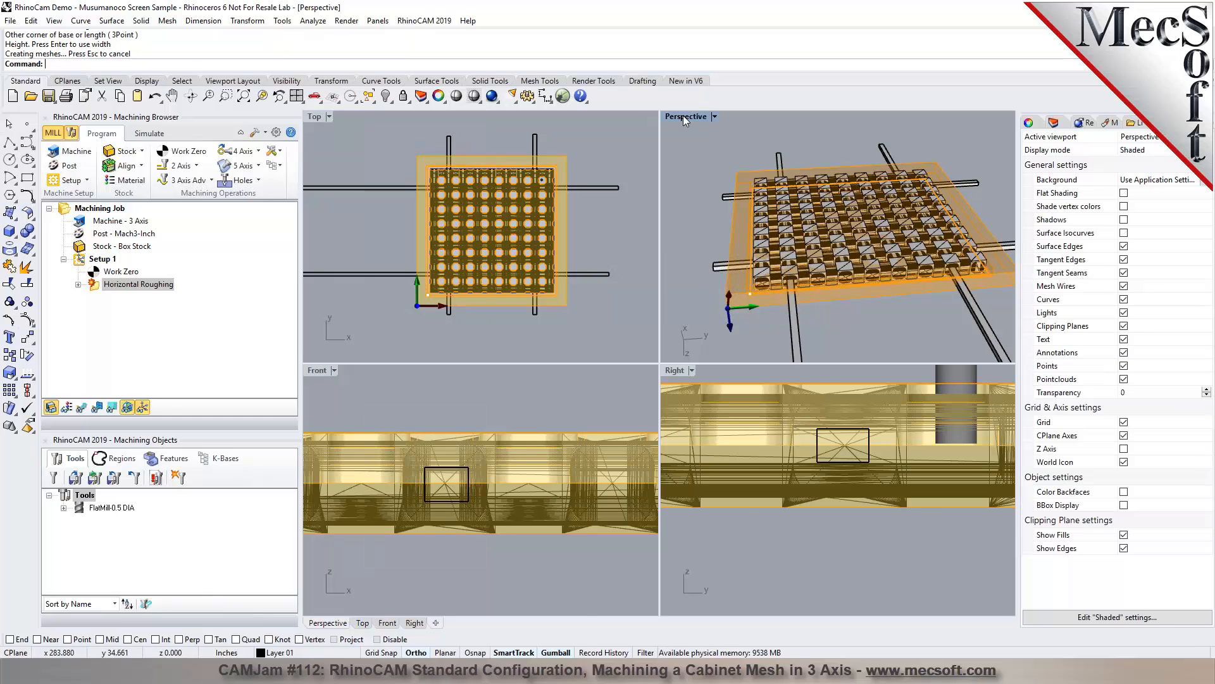
pyautogui.click(607, 344)
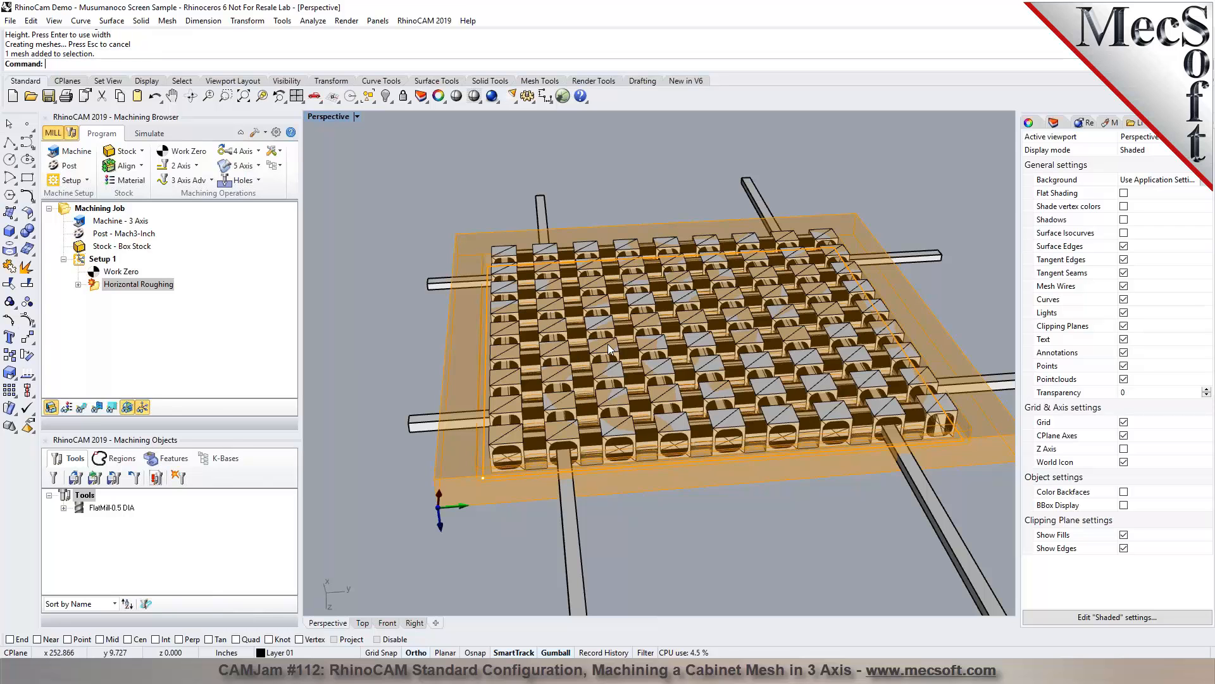
pyautogui.click(571, 552)
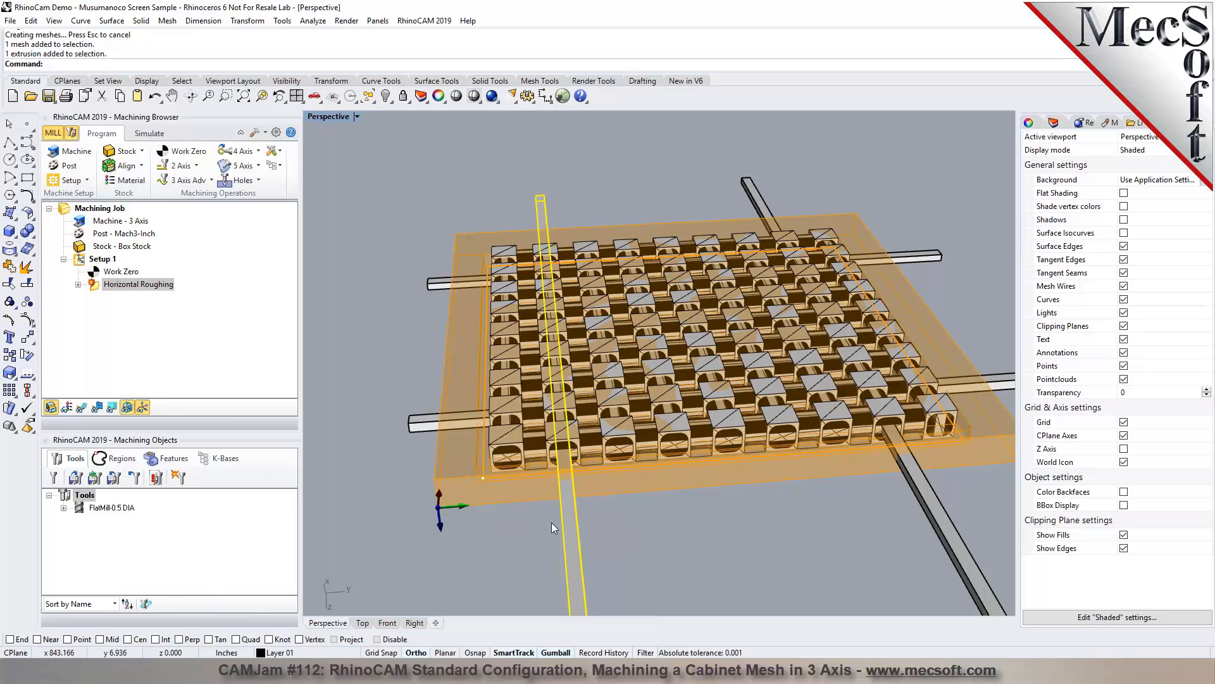
pyautogui.click(377, 451)
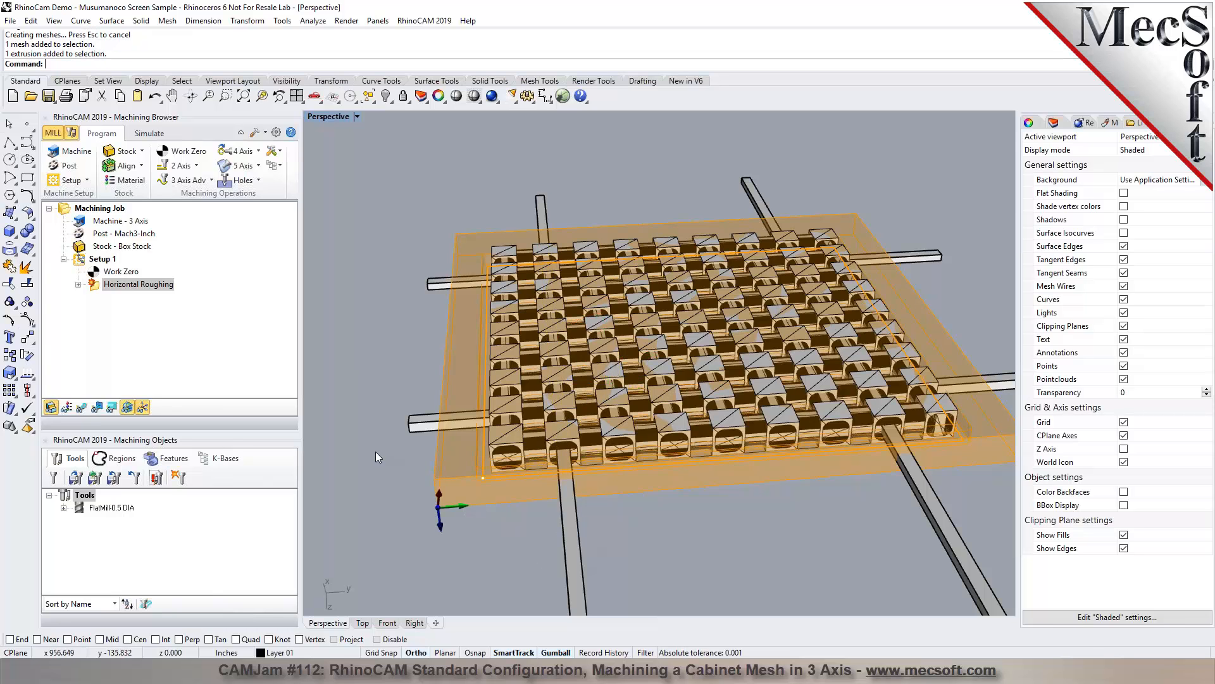
pyautogui.click(97, 286)
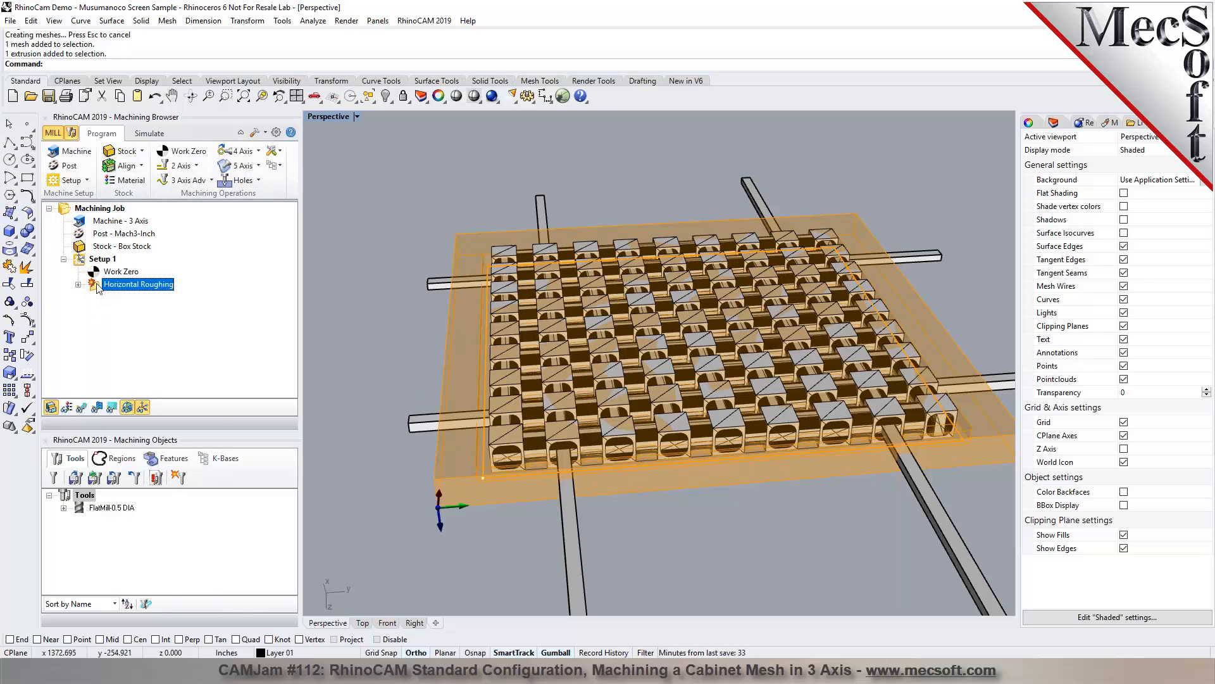
pyautogui.rightClick(99, 291)
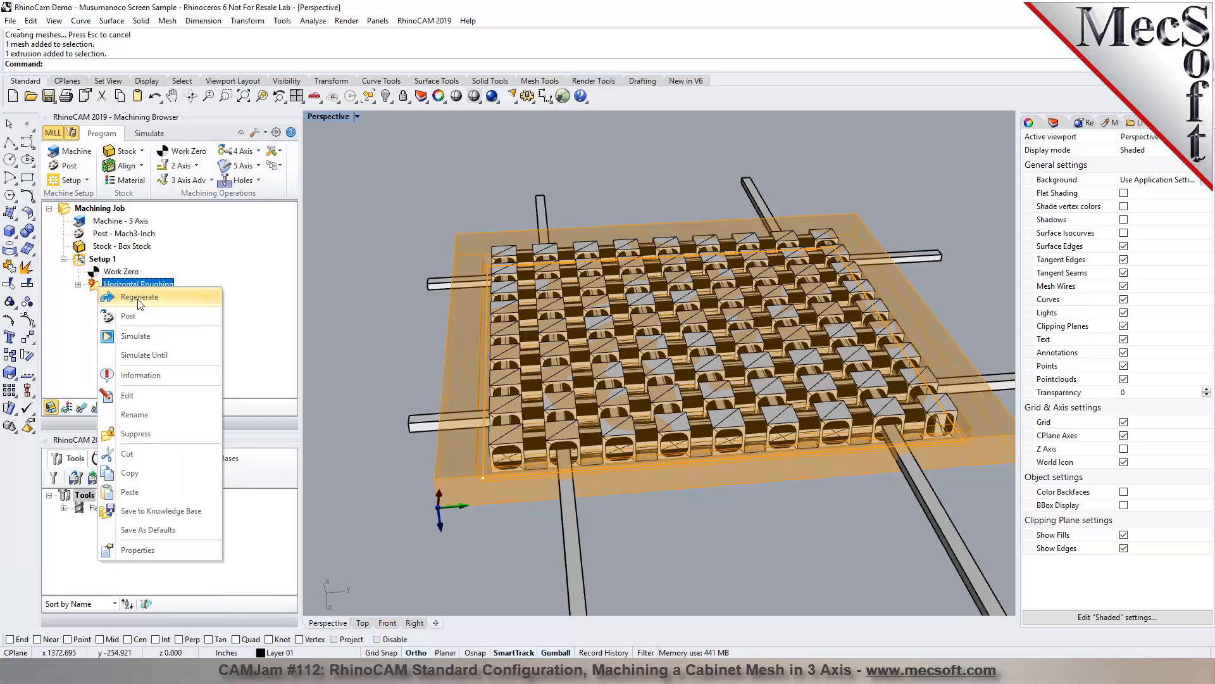
pyautogui.click(140, 297)
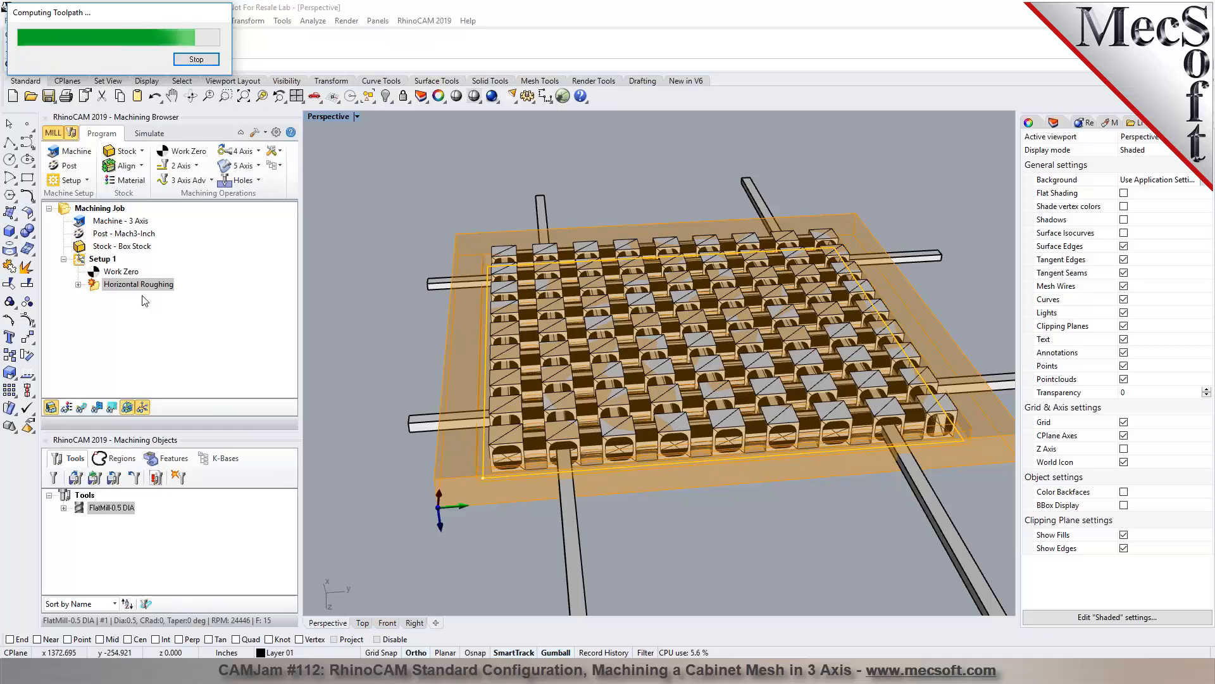
# Step: Display the regenerated roughing toolpath and inspect it closely where a support bar meets the lattice
pyautogui.click(81, 407)
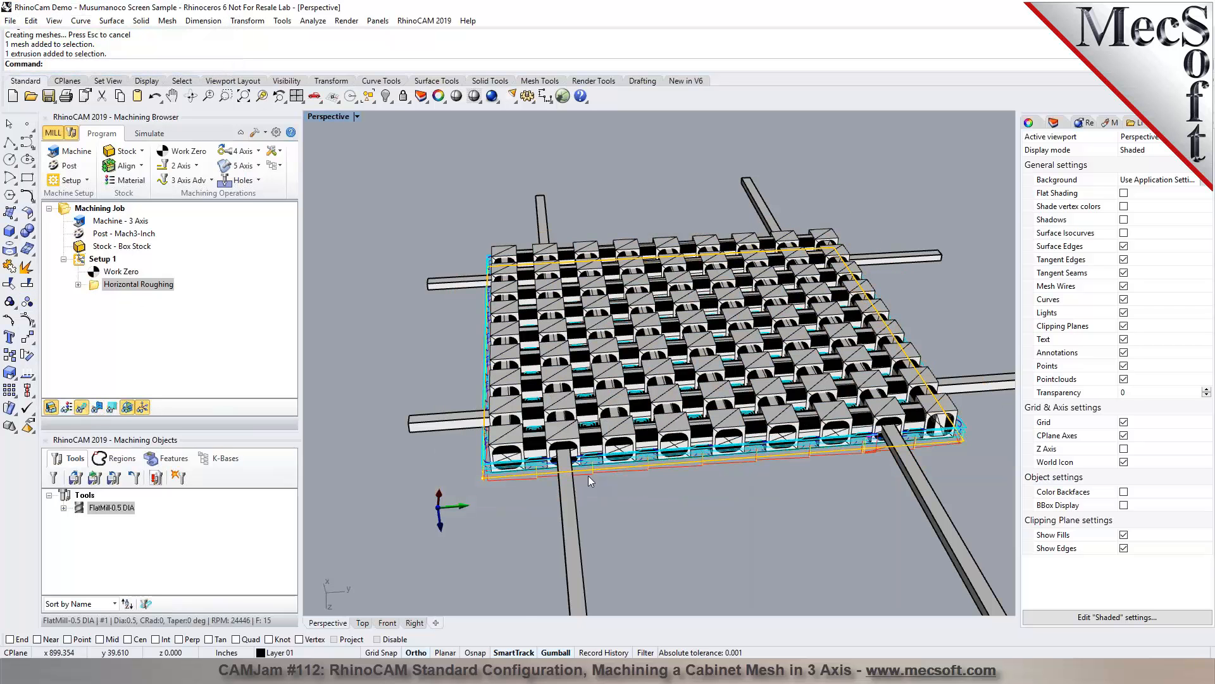
pyautogui.scroll(8, 587, 475)
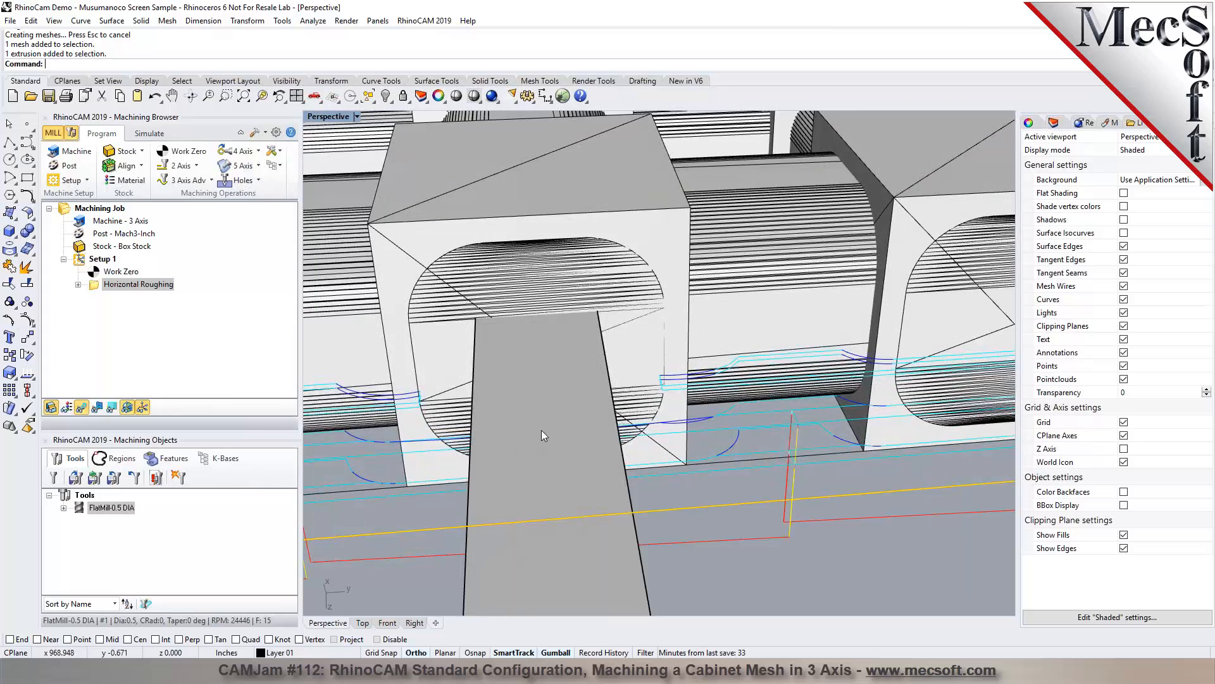
pyautogui.scroll(-10, 551, 434)
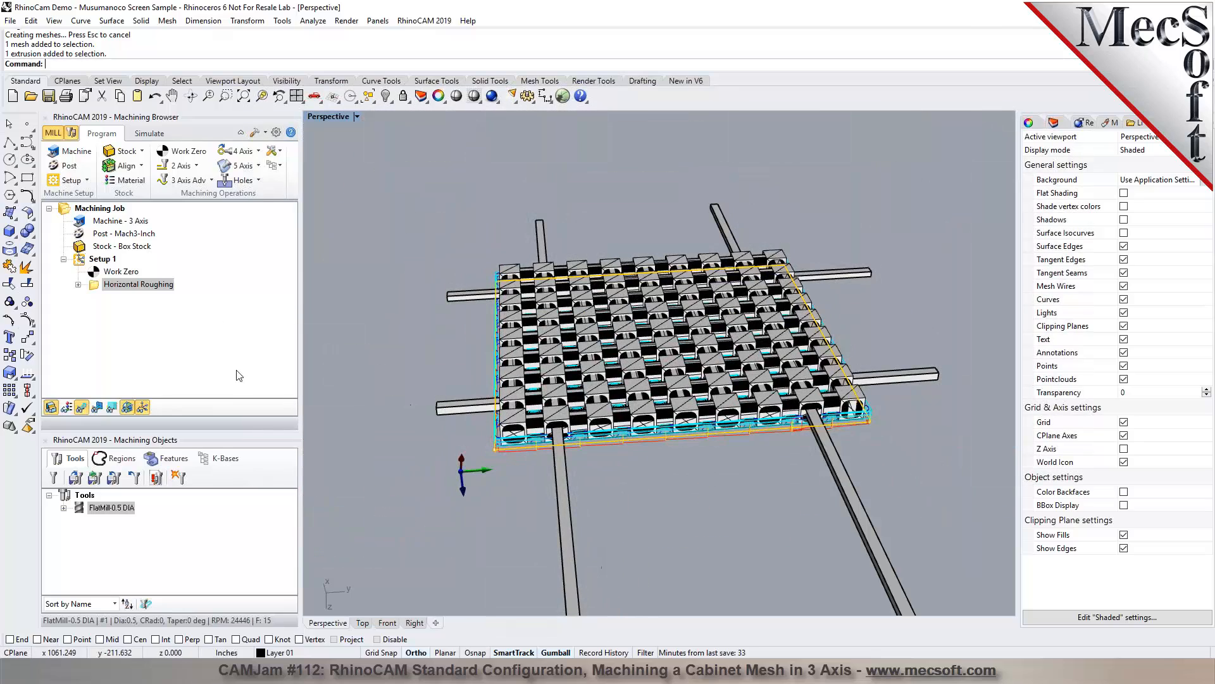
pyautogui.scroll(3, 605, 332)
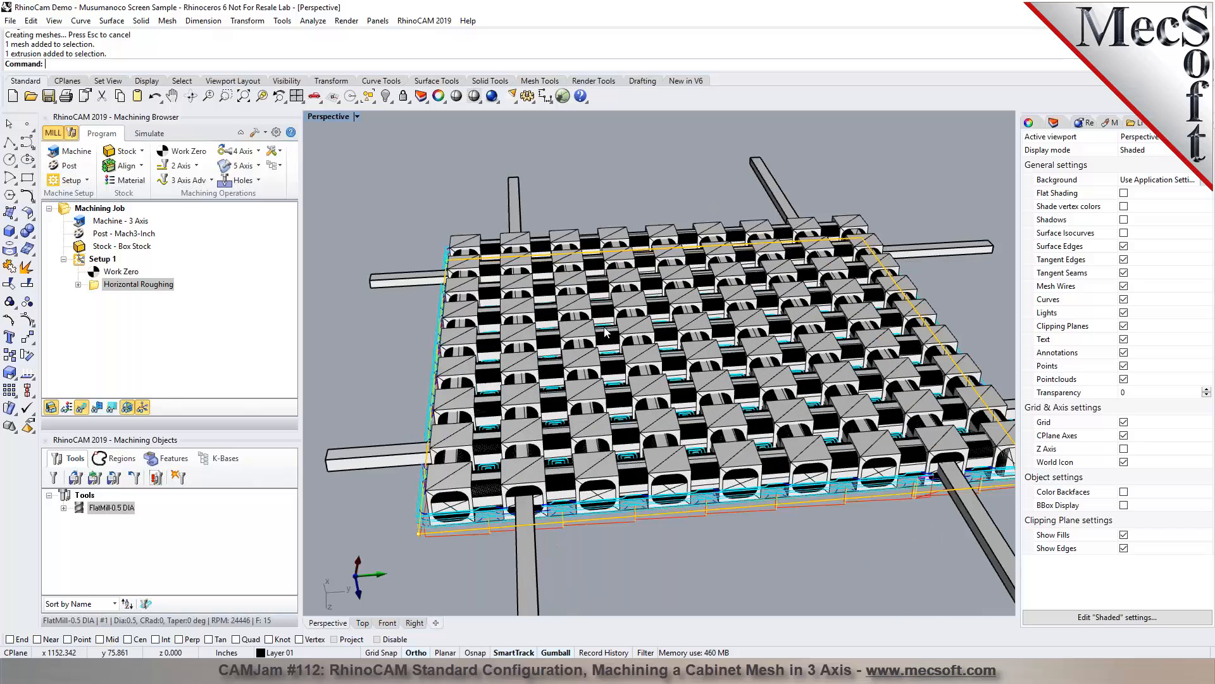
# Step: Simulate the Horizontal Roughing cut, letting it play partway and jumping to its end
pyautogui.click(149, 133)
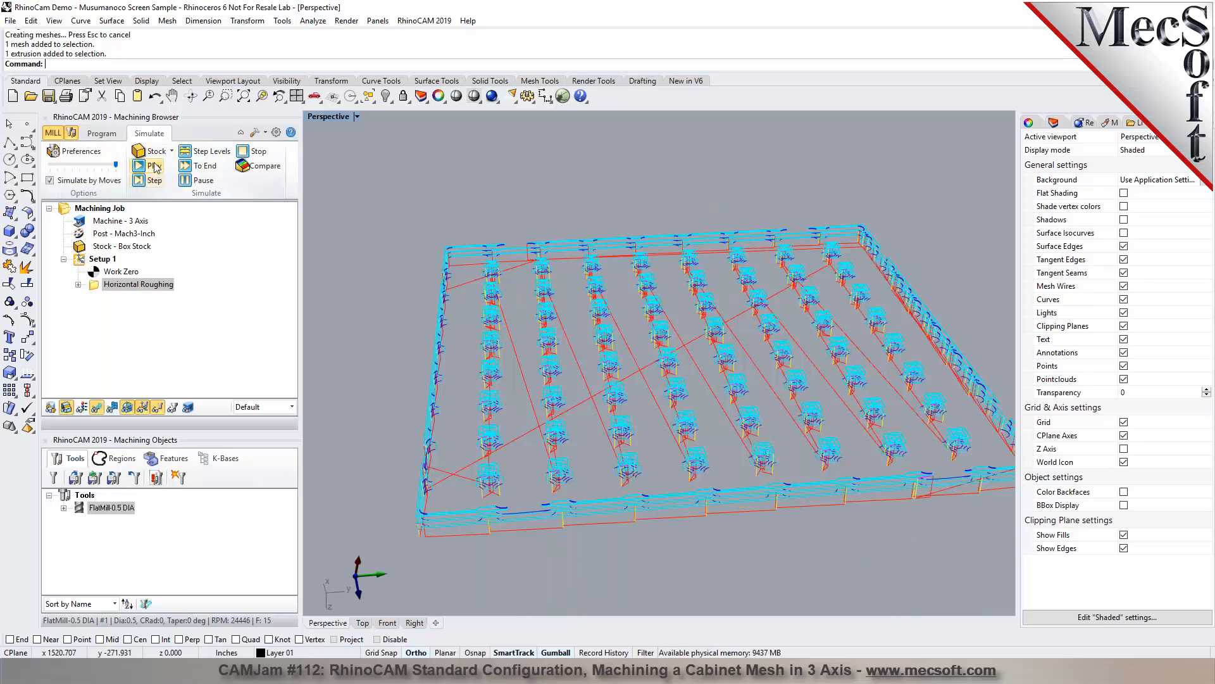
pyautogui.click(154, 165)
pyautogui.scroll(5, 601, 441)
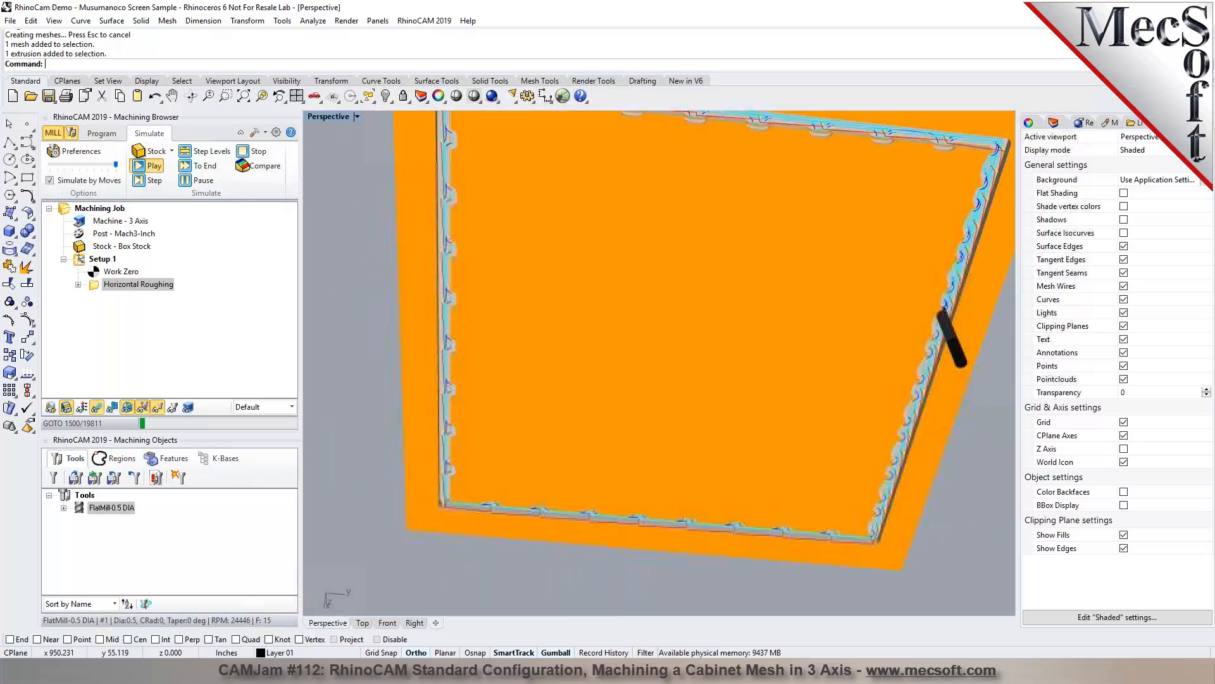
pyautogui.moveTo(560, 471); pyautogui.dragTo(546, 304, button='right')
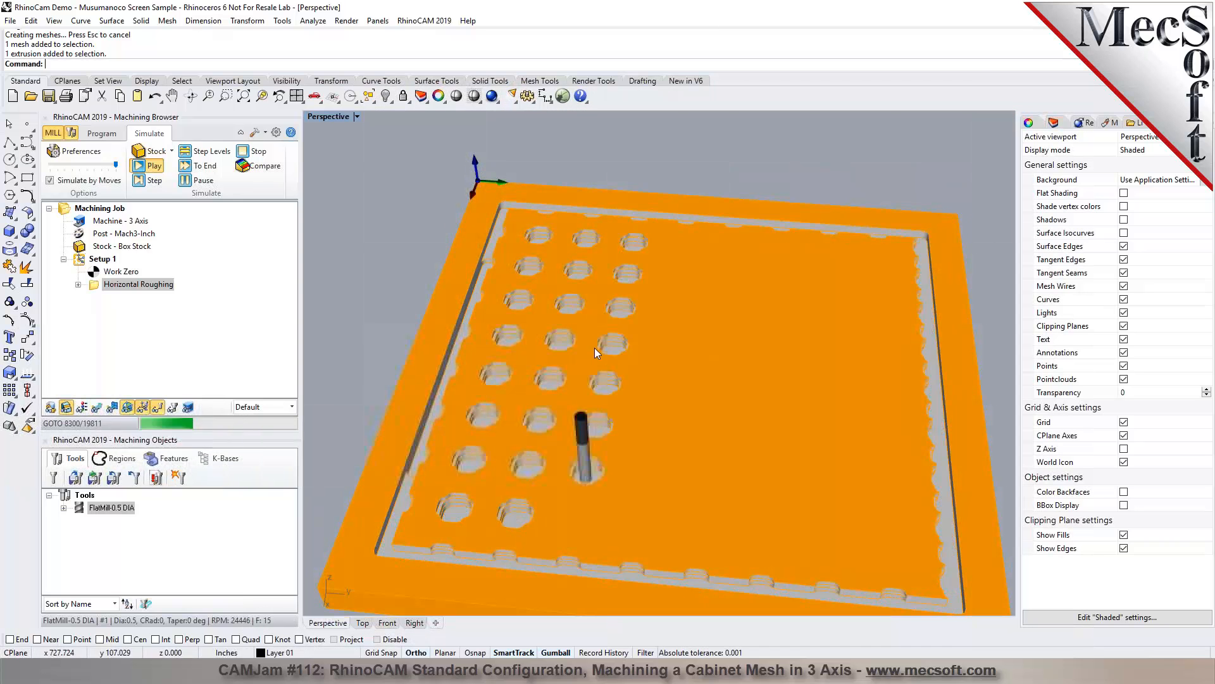
pyautogui.scroll(-4, 595, 342)
pyautogui.moveTo(637, 526); pyautogui.dragTo(617, 506, button='right')
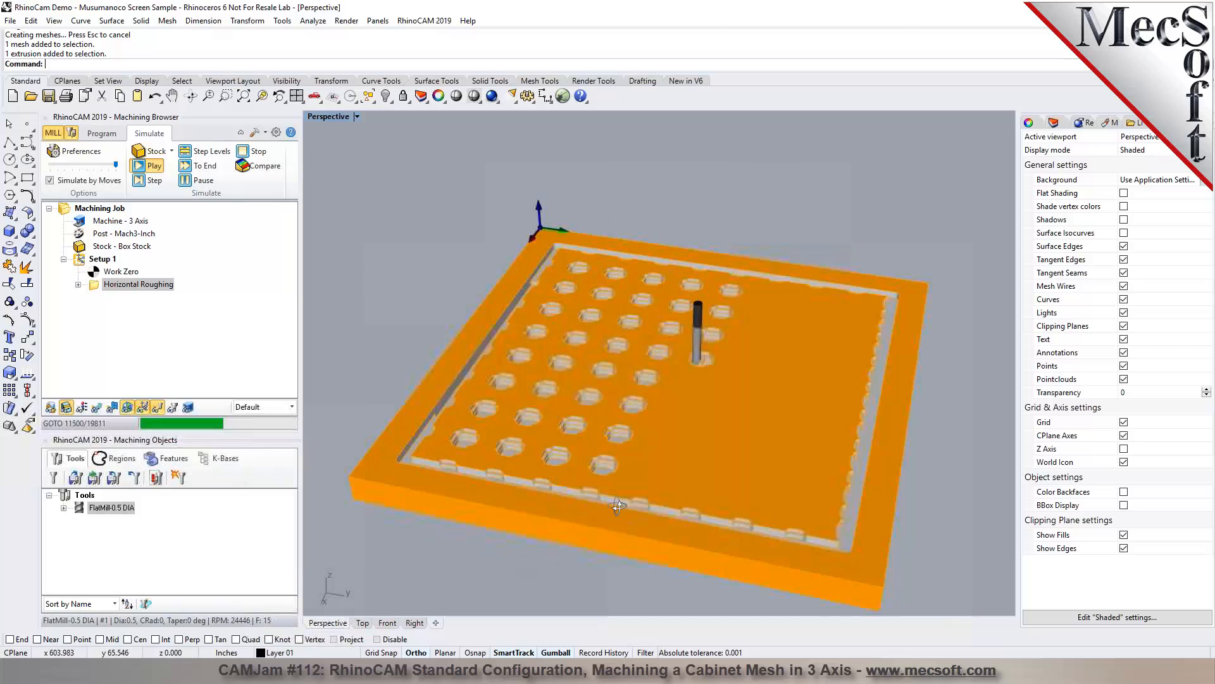
pyautogui.click(204, 166)
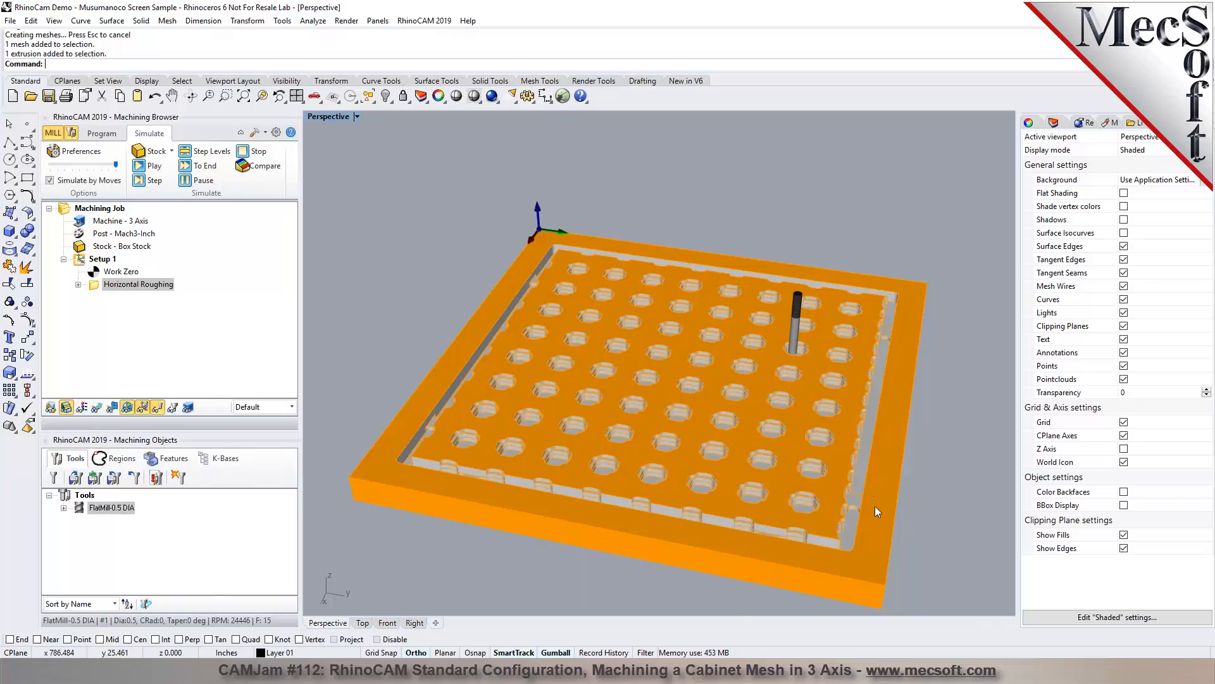
# Step: Examine the simulated stock up close, from above and at an angle, checking the support bridges around the perimeter
pyautogui.scroll(5, 875, 506)
pyautogui.scroll(-10, 822, 462)
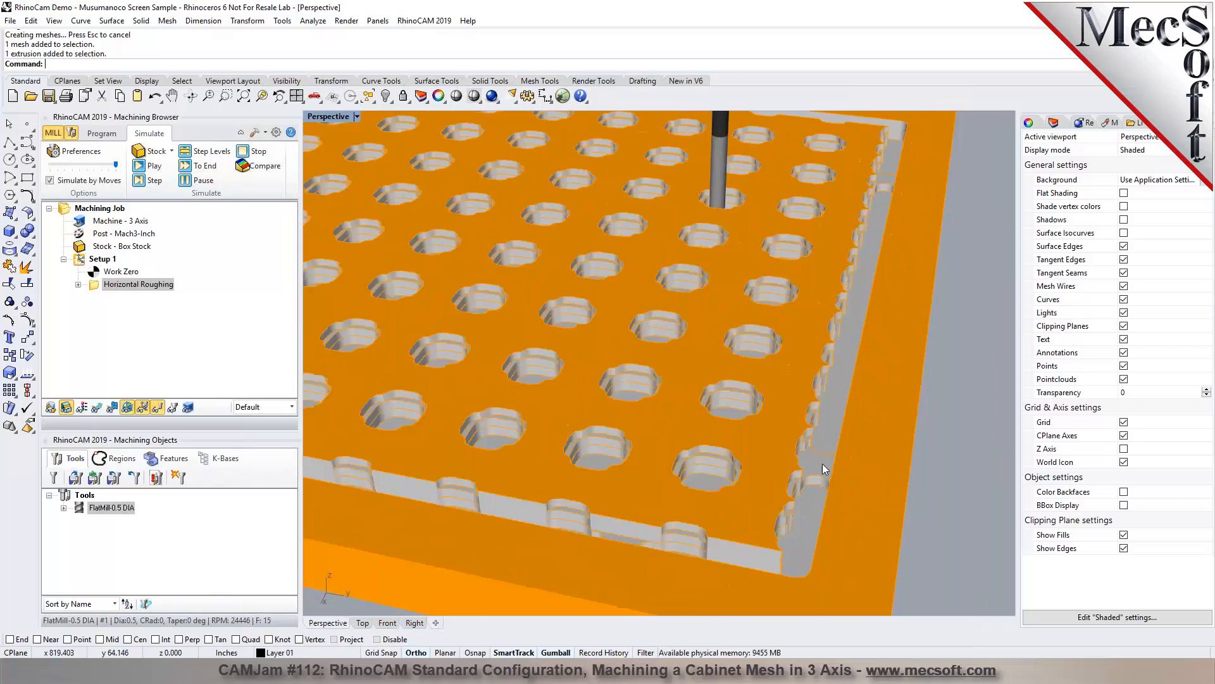
pyautogui.moveTo(738, 412); pyautogui.dragTo(765, 513, button='right')
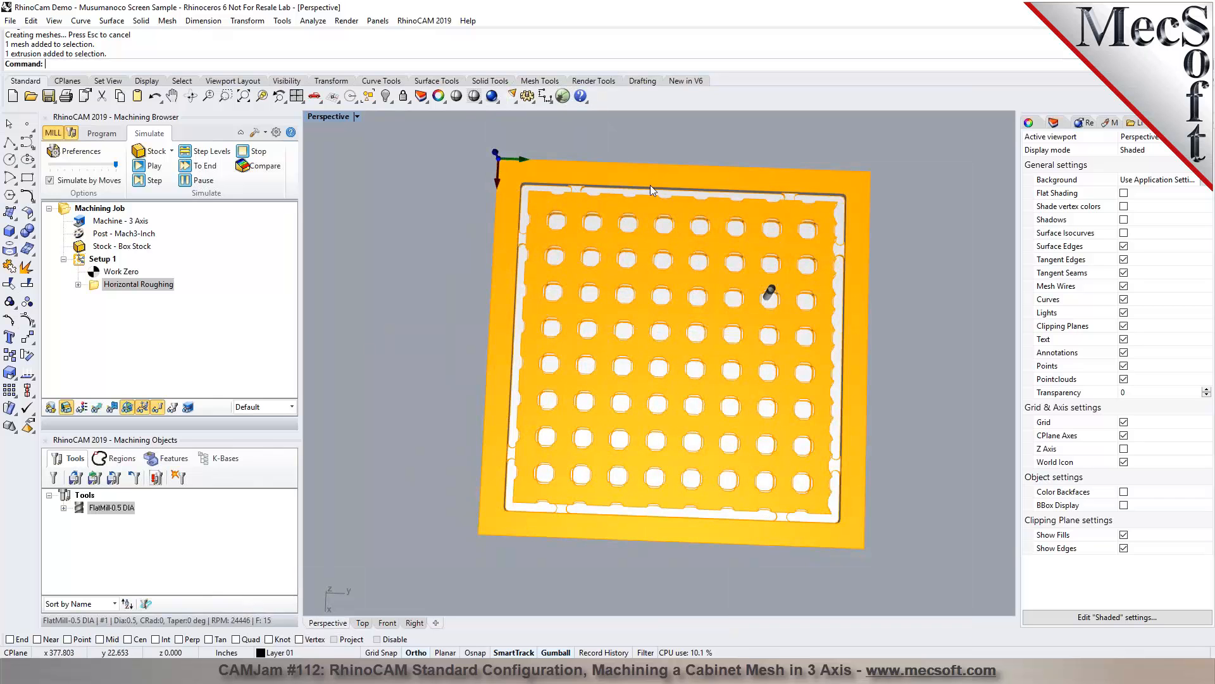
pyautogui.moveTo(795, 515); pyautogui.dragTo(716, 449, button='right')
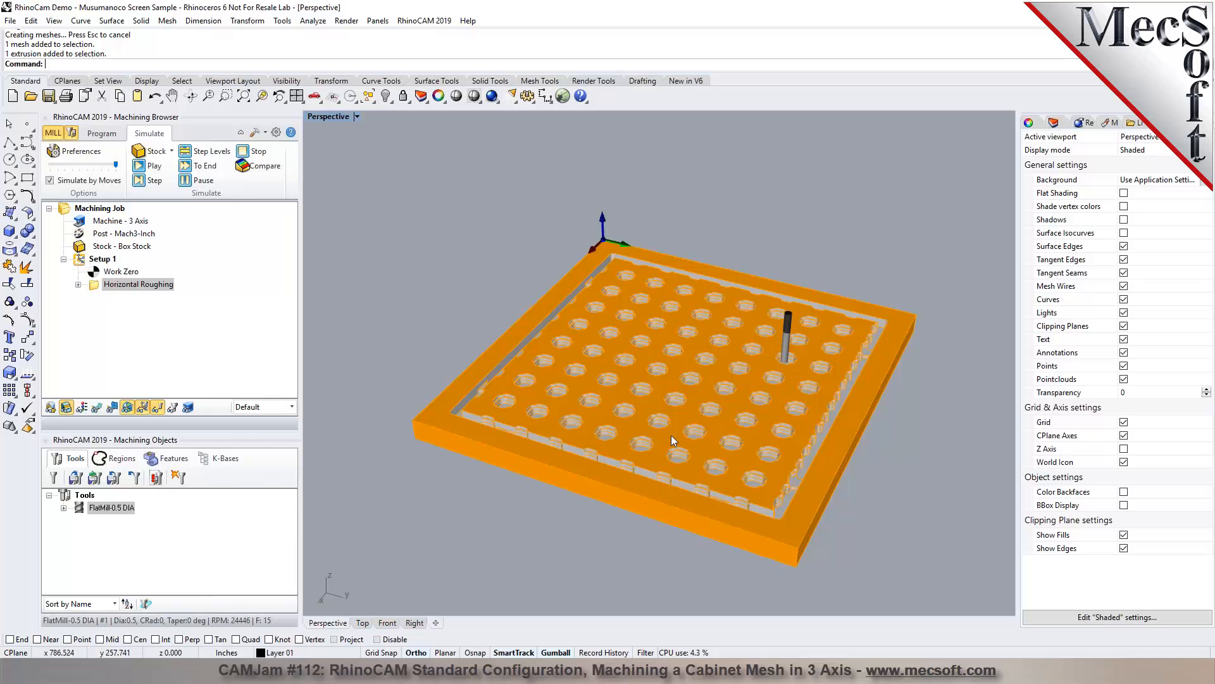
pyautogui.scroll(-1, 761, 361)
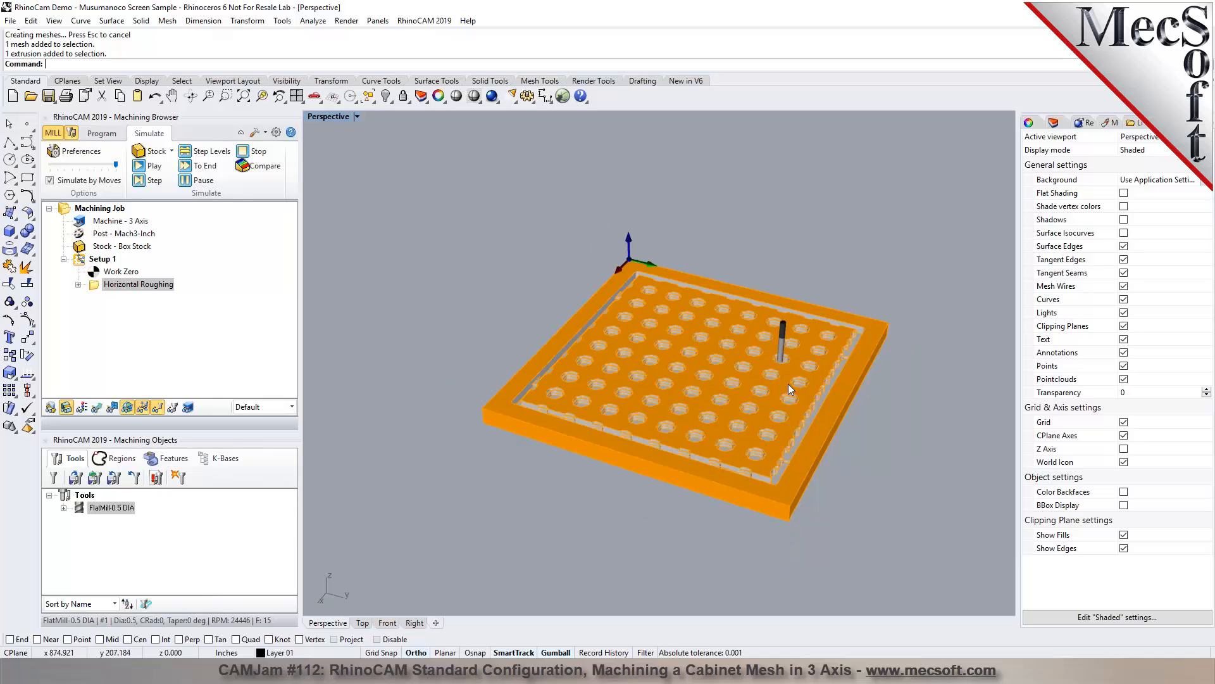
pyautogui.scroll(2, 783, 407)
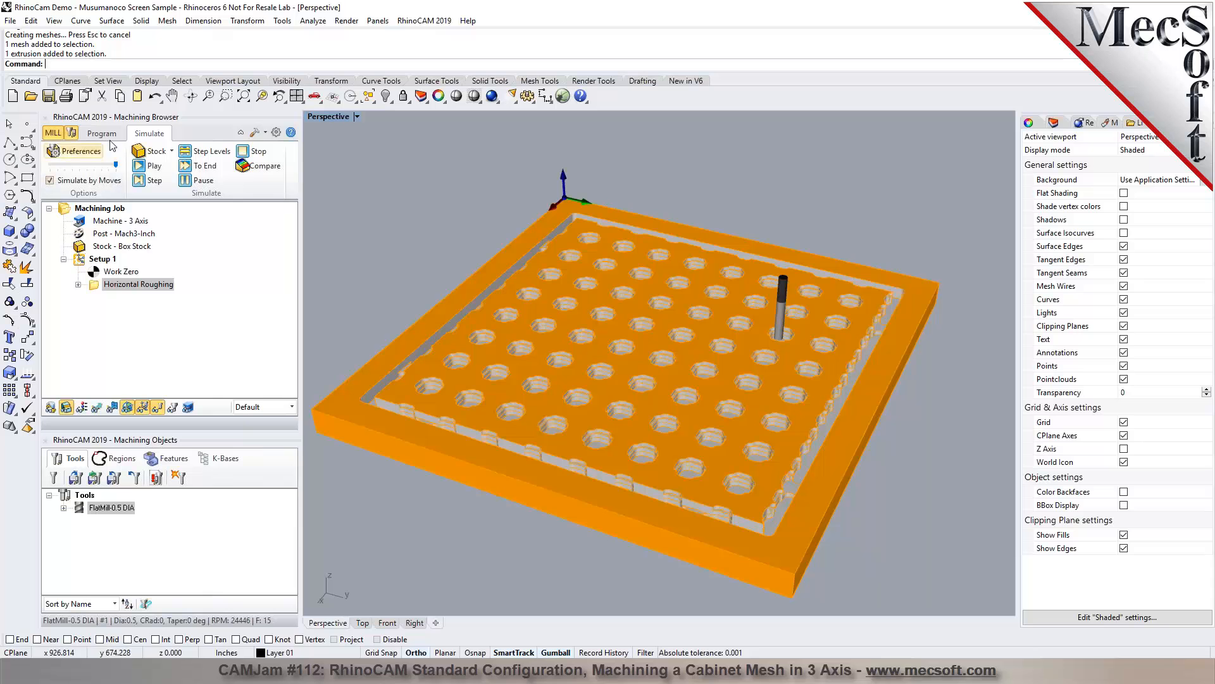
# Step: Return to programming and create a Parallel Finishing operation after Horizontal Roughing, highlighting DriveRegion 1 as its part region
pyautogui.click(101, 133)
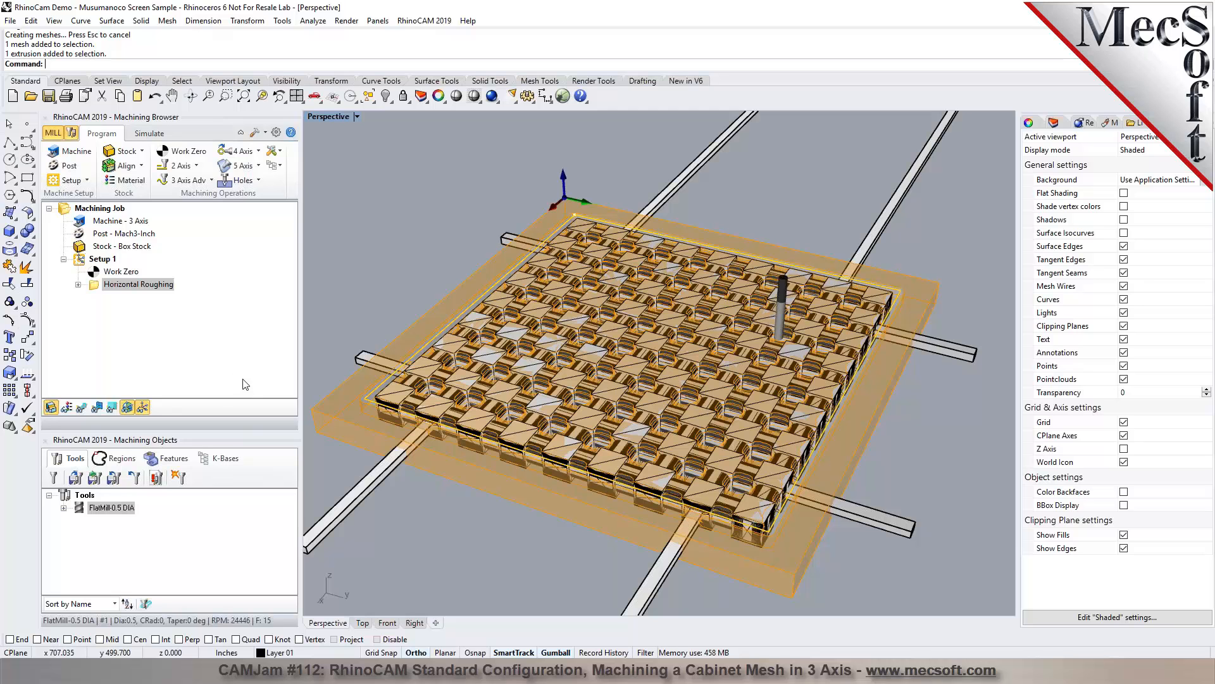
pyautogui.click(100, 285)
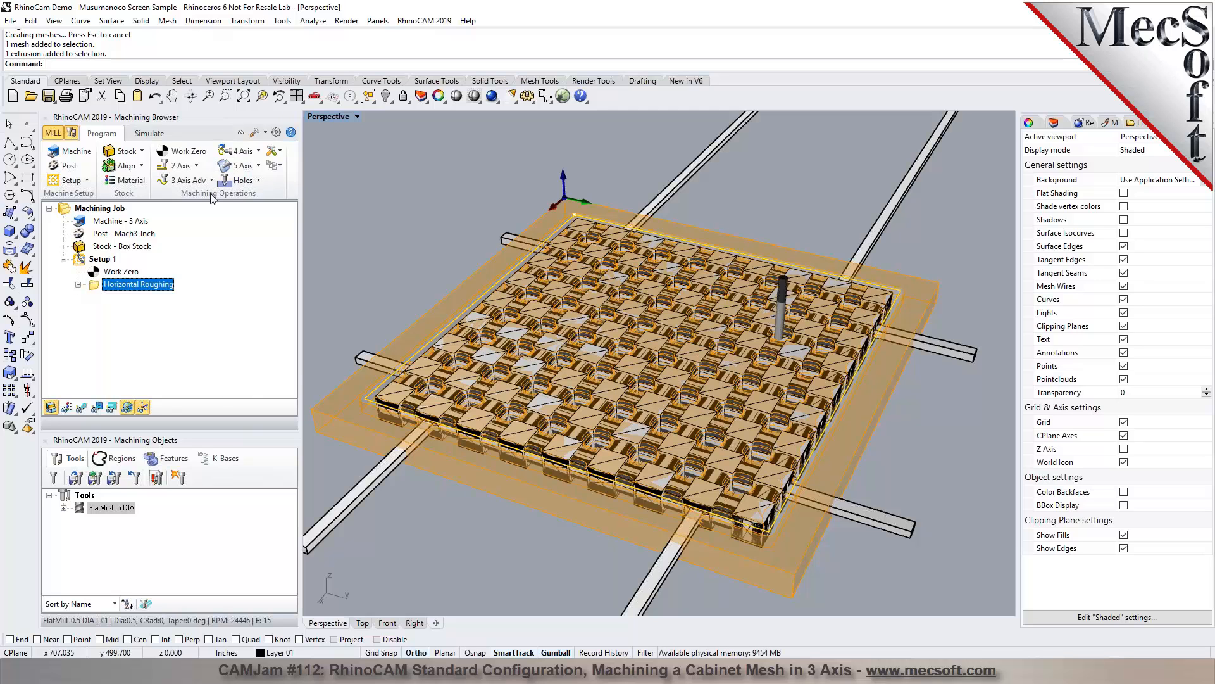
pyautogui.click(190, 180)
pyautogui.click(178, 252)
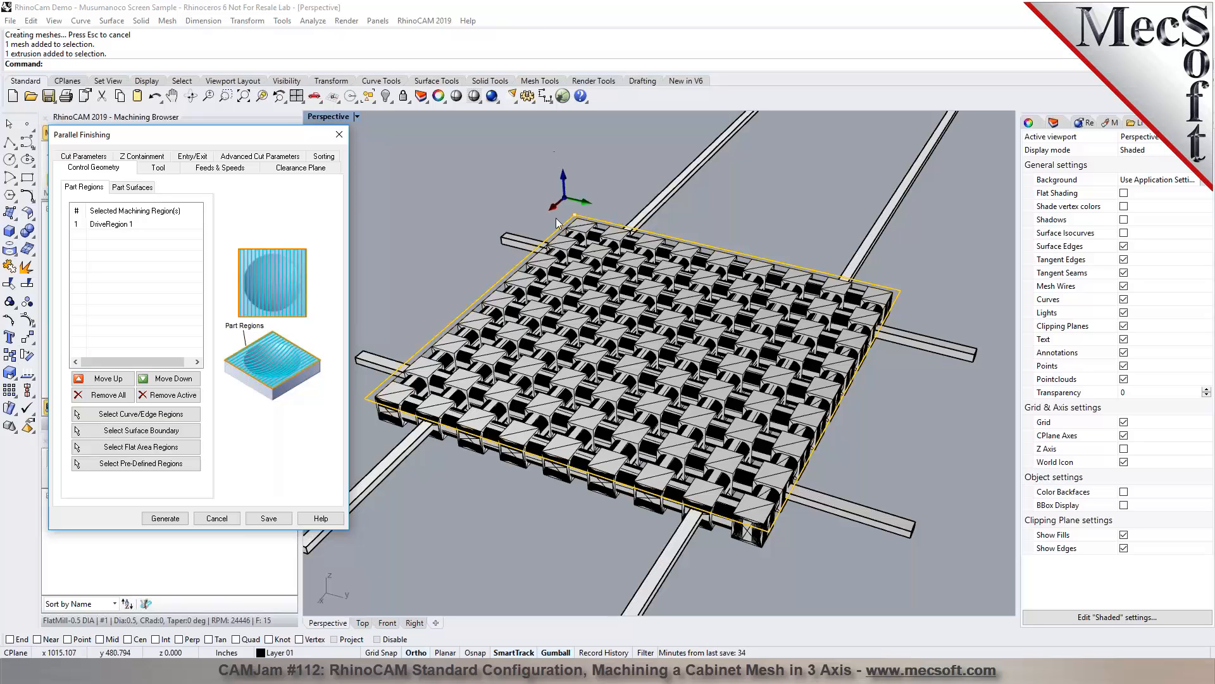
pyautogui.click(111, 225)
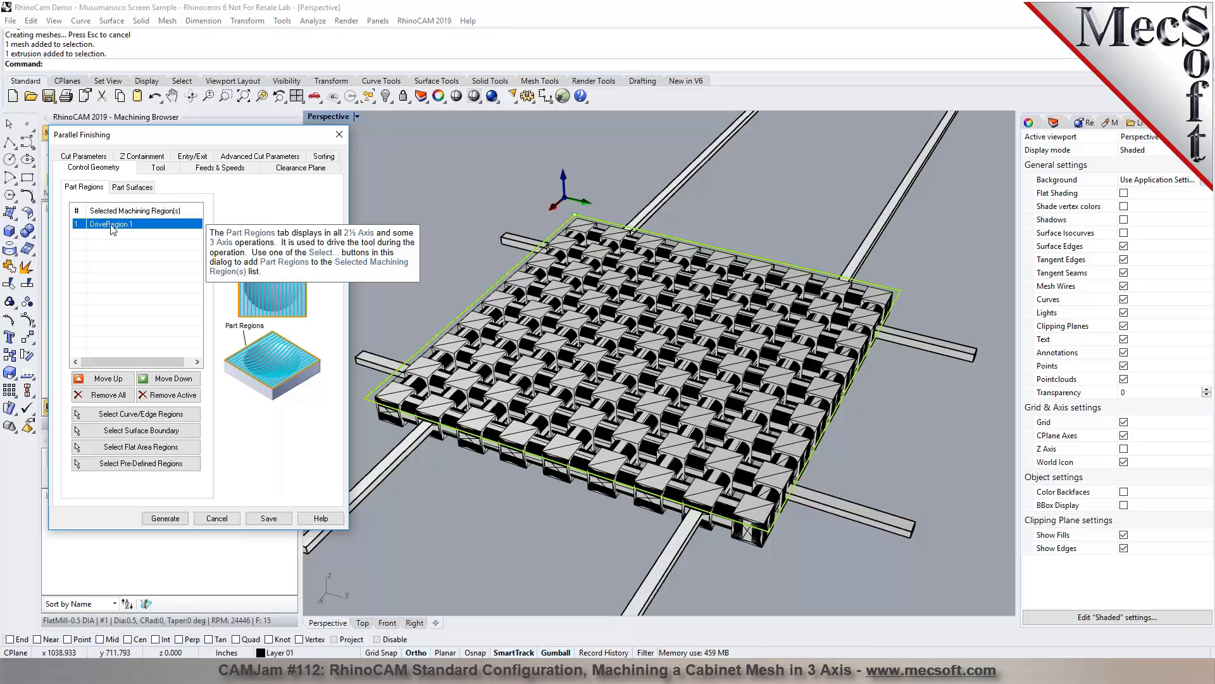
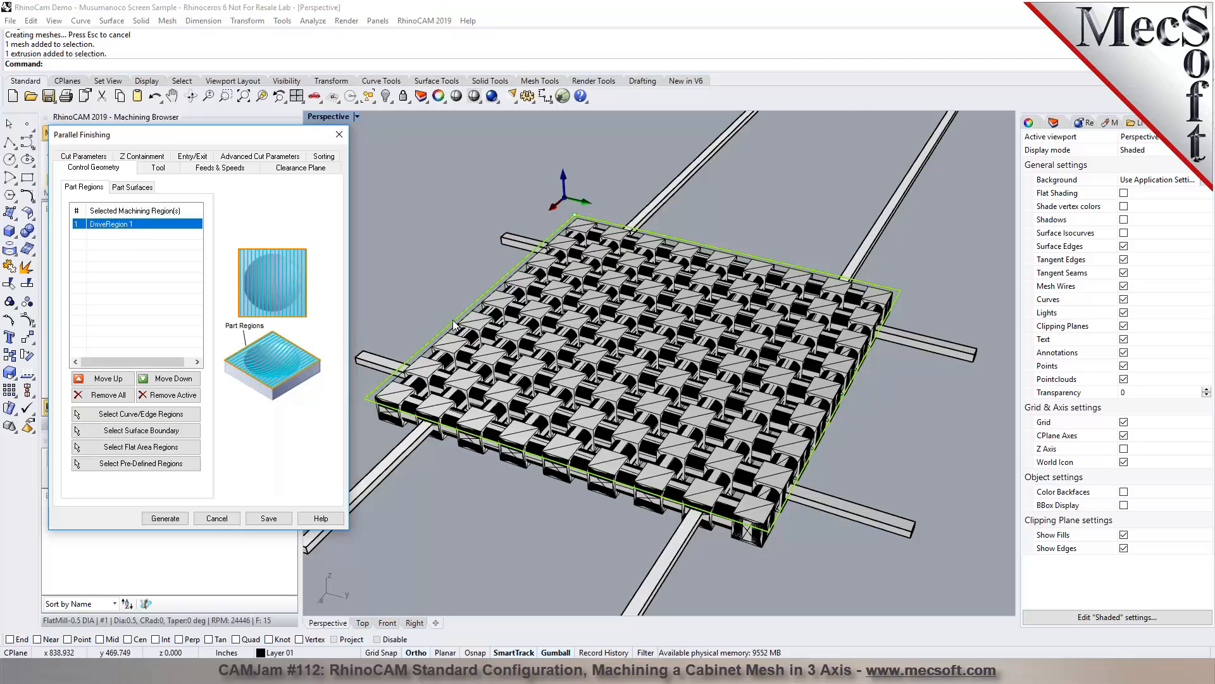
# Step: Open the Create/Select Tool dialog from the Parallel Finishing tool settings and move it clear of the operation dialog
pyautogui.click(158, 168)
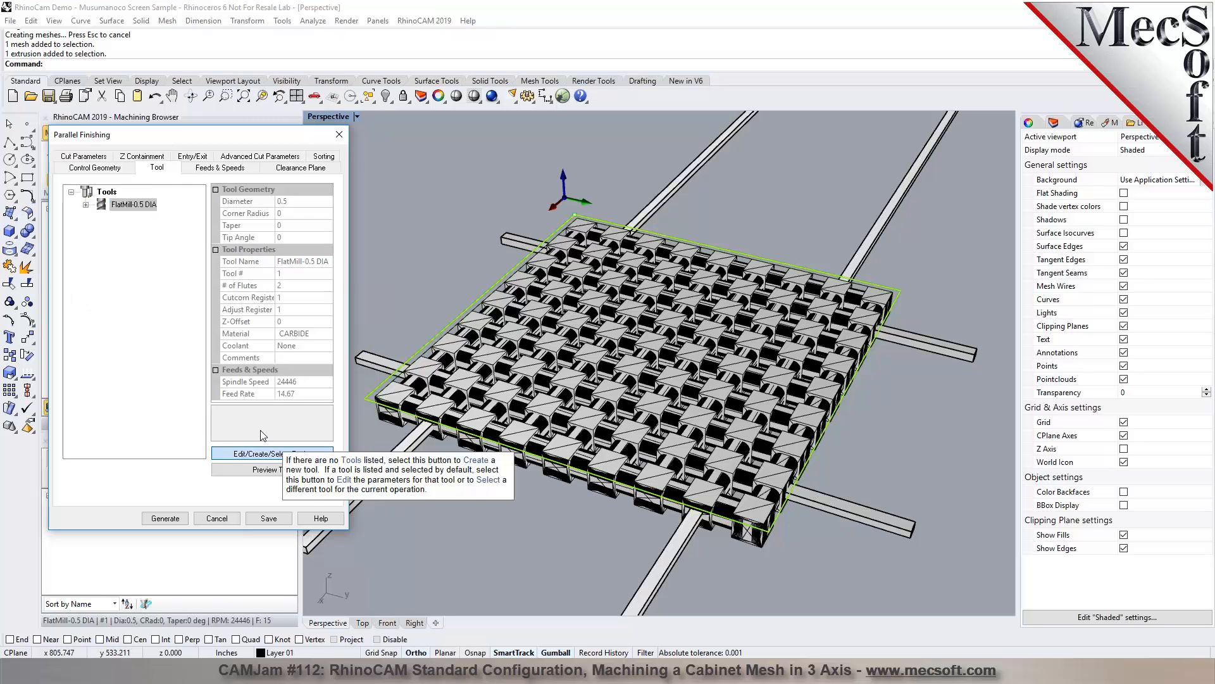
pyautogui.click(259, 453)
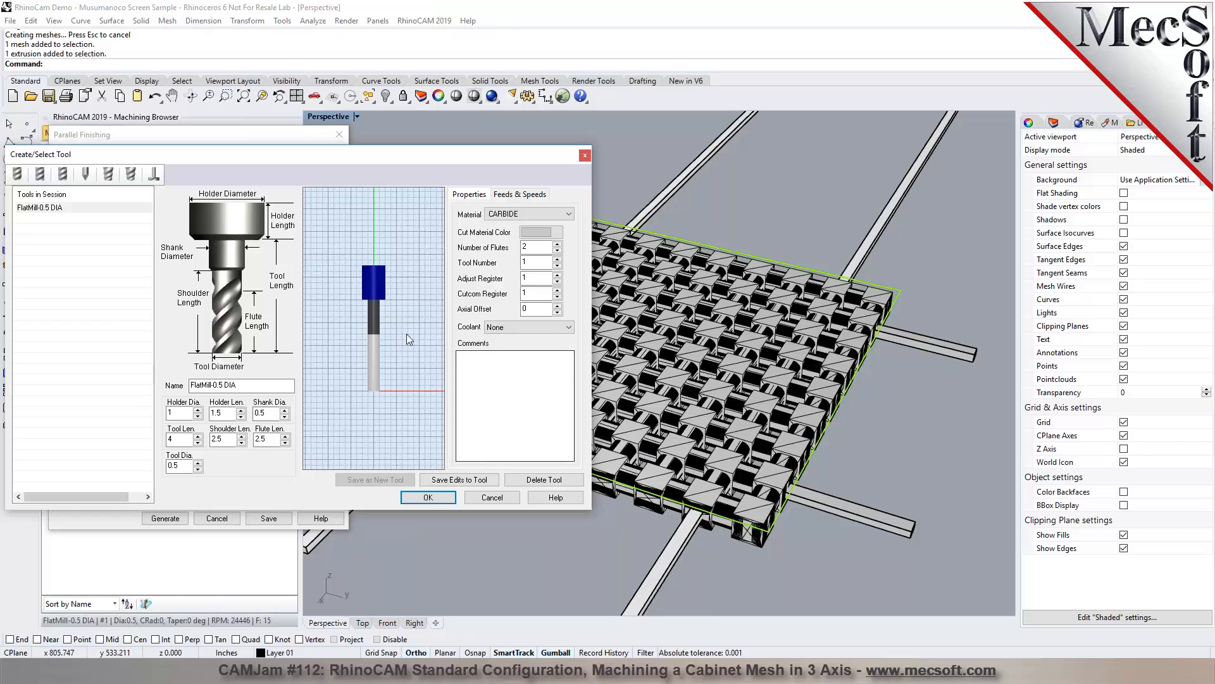
pyautogui.moveTo(179, 158); pyautogui.dragTo(262, 162)
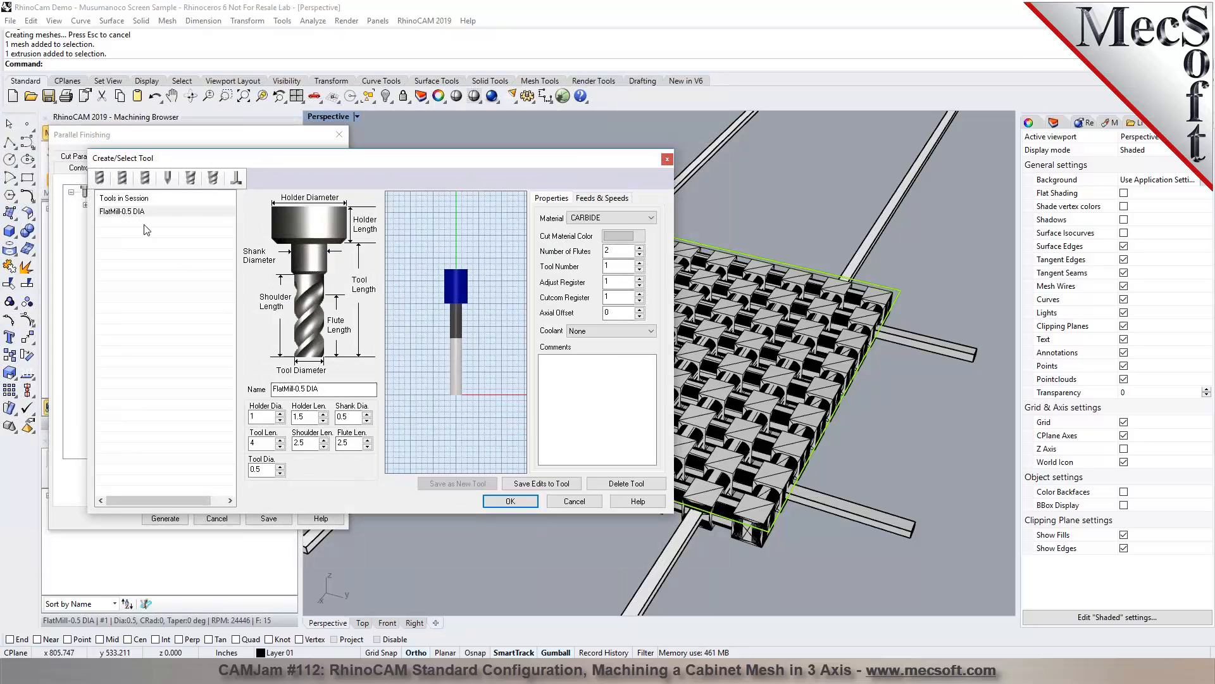
pyautogui.moveTo(122, 238)
pyautogui.doubleClick(267, 468)
pyautogui.write('25')
pyautogui.click(357, 417)
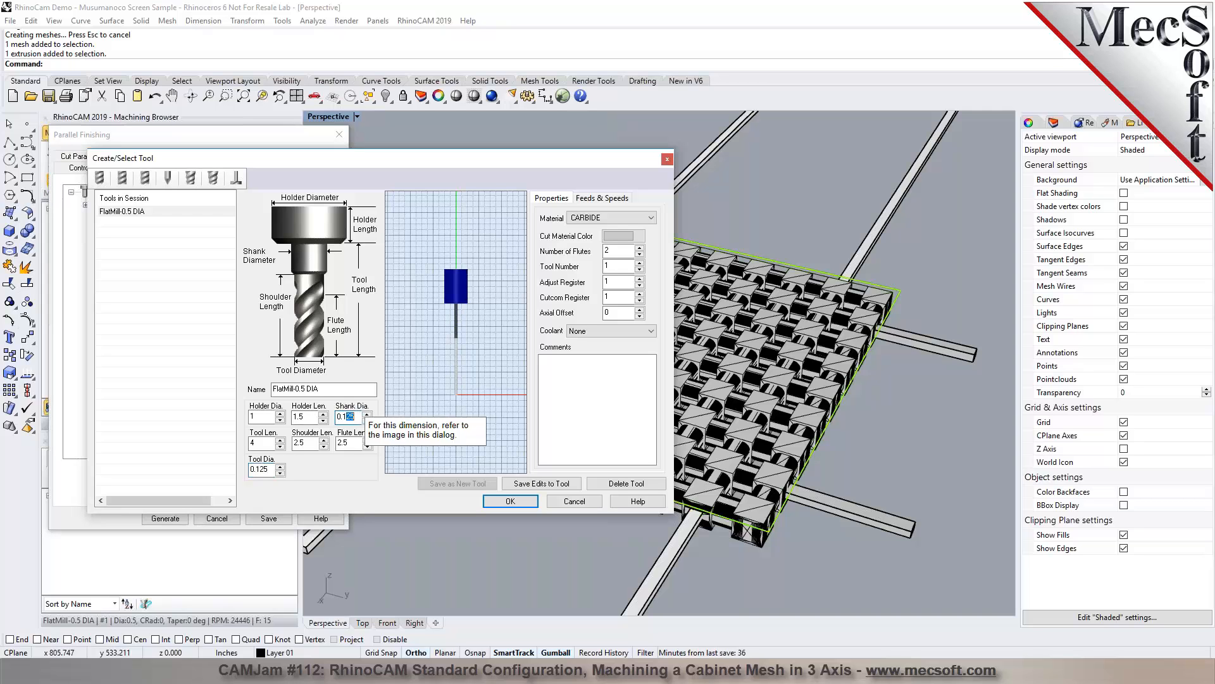
pyautogui.click(256, 417)
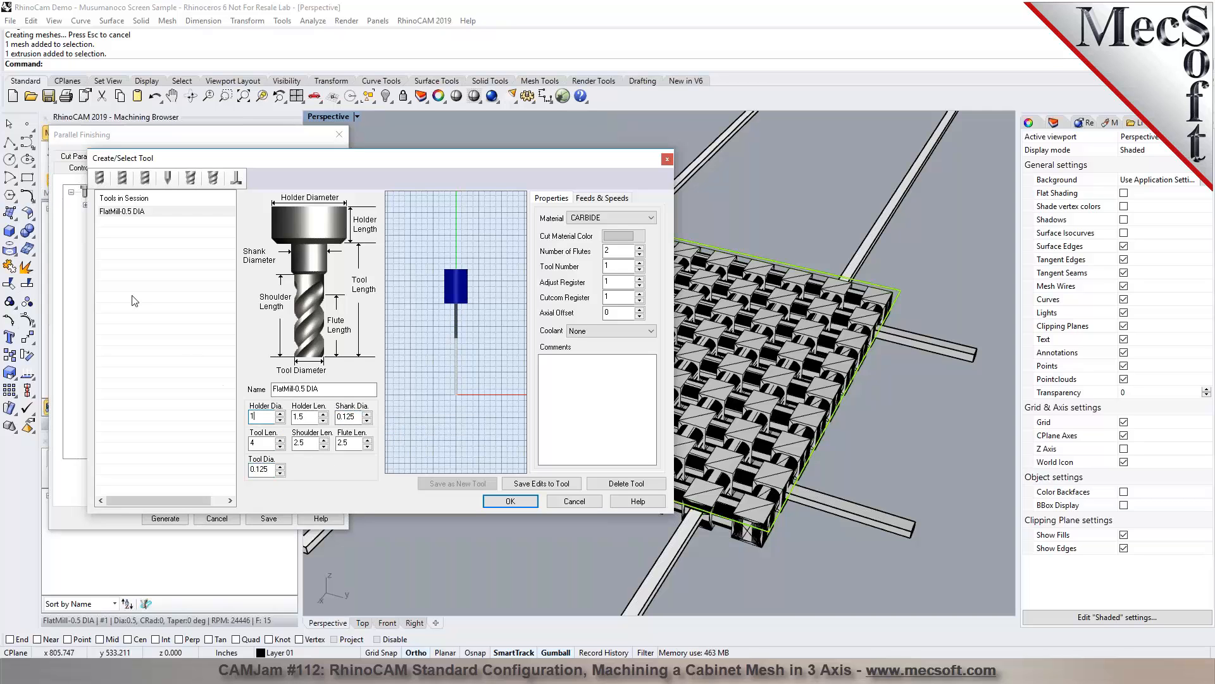
# Step: Start a new ball mill with a tool diameter and shank diameter of 0.125 inch
pyautogui.click(99, 178)
pyautogui.doubleClick(267, 470)
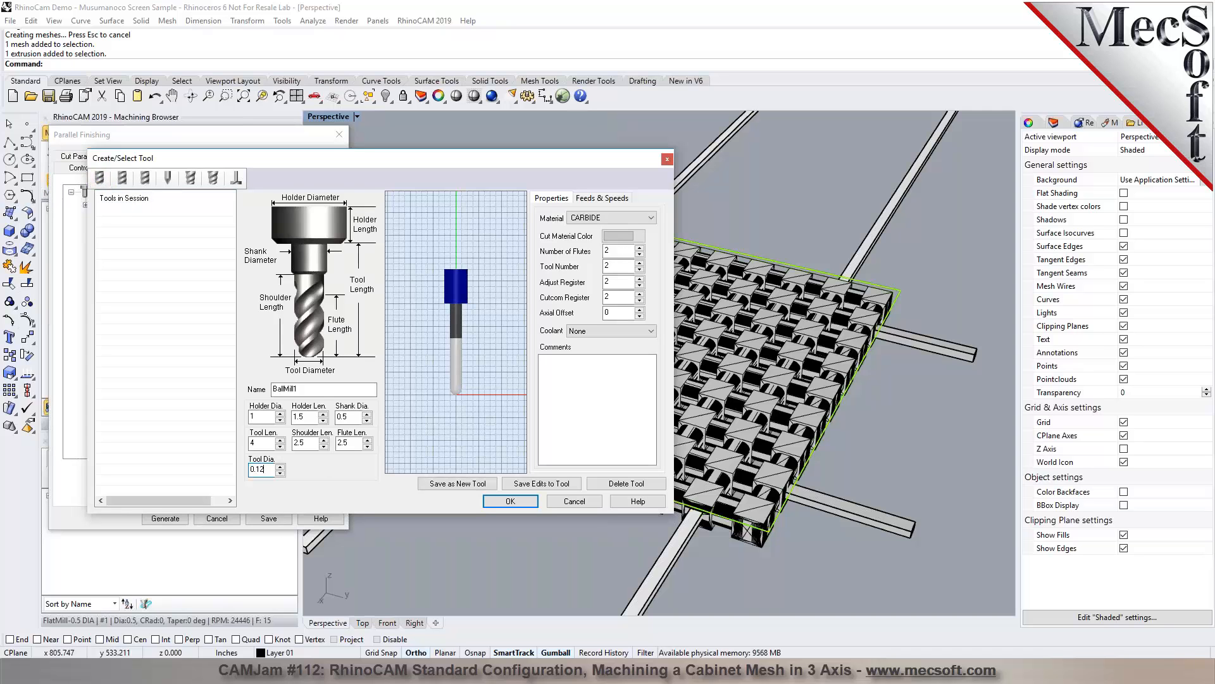
pyautogui.doubleClick(343, 417)
pyautogui.write('0.125')
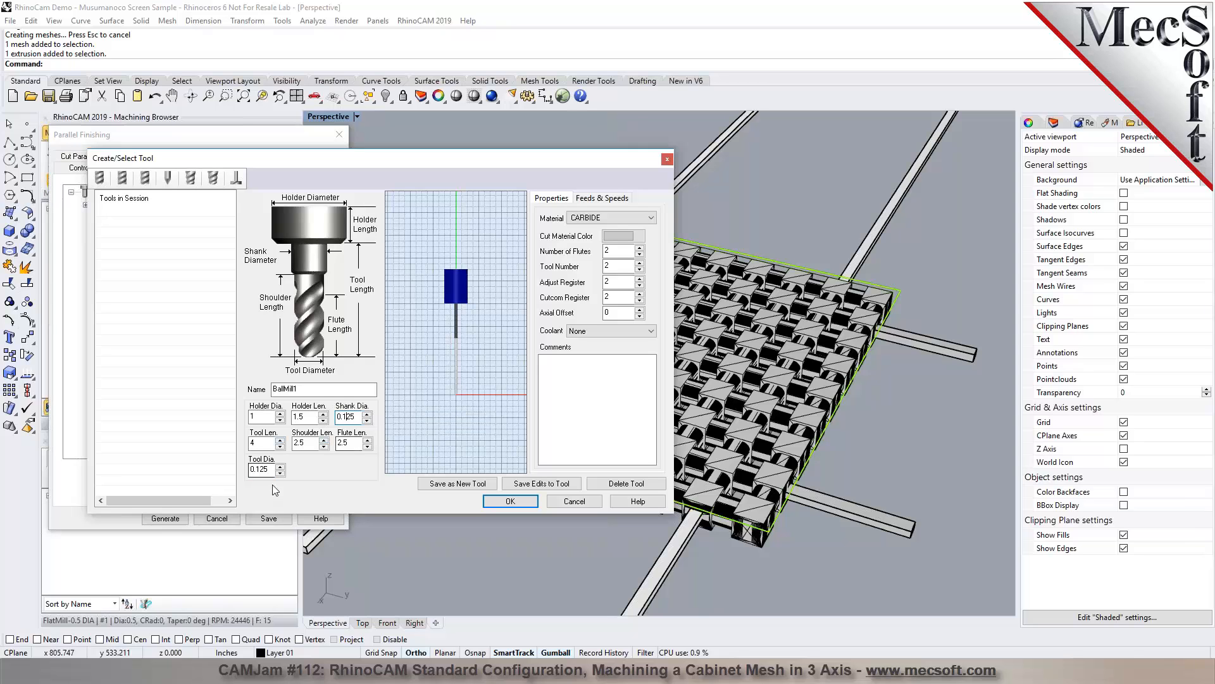
# Step: Set the ball mill's flute length to 1.25, shoulder length to 1.5 and tool length to 2, and reopen the flute length for editing
pyautogui.doubleClick(345, 443)
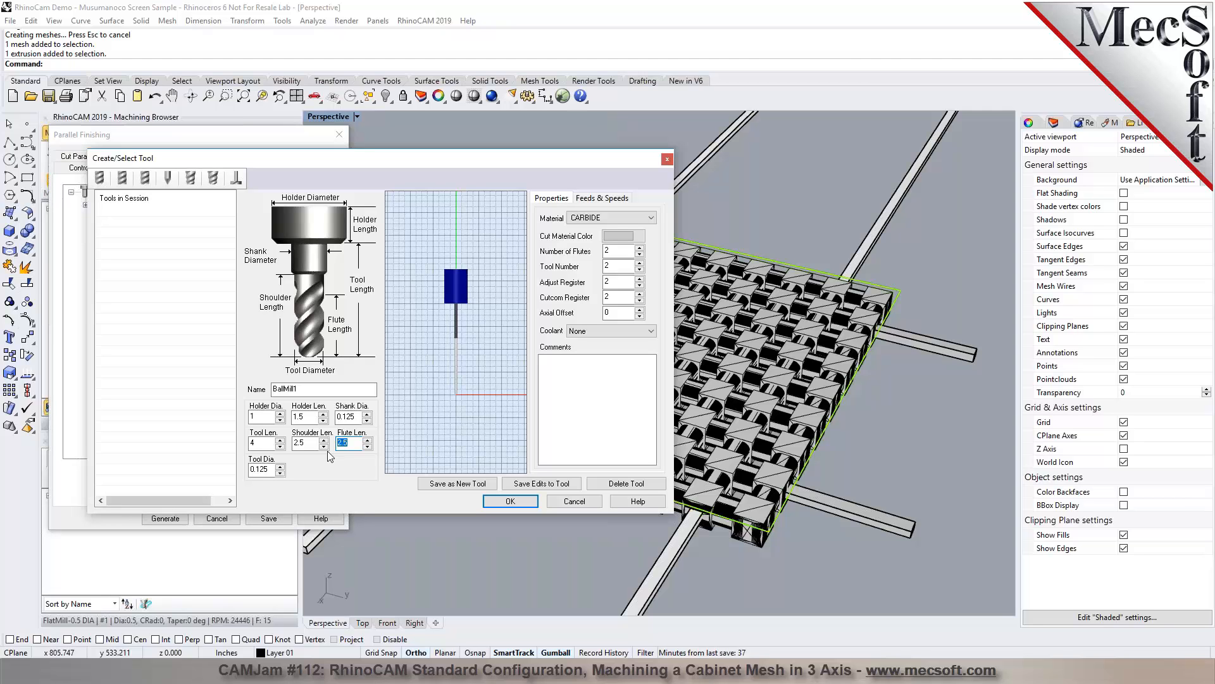
pyautogui.write('1.')
pyautogui.doubleClick(310, 443)
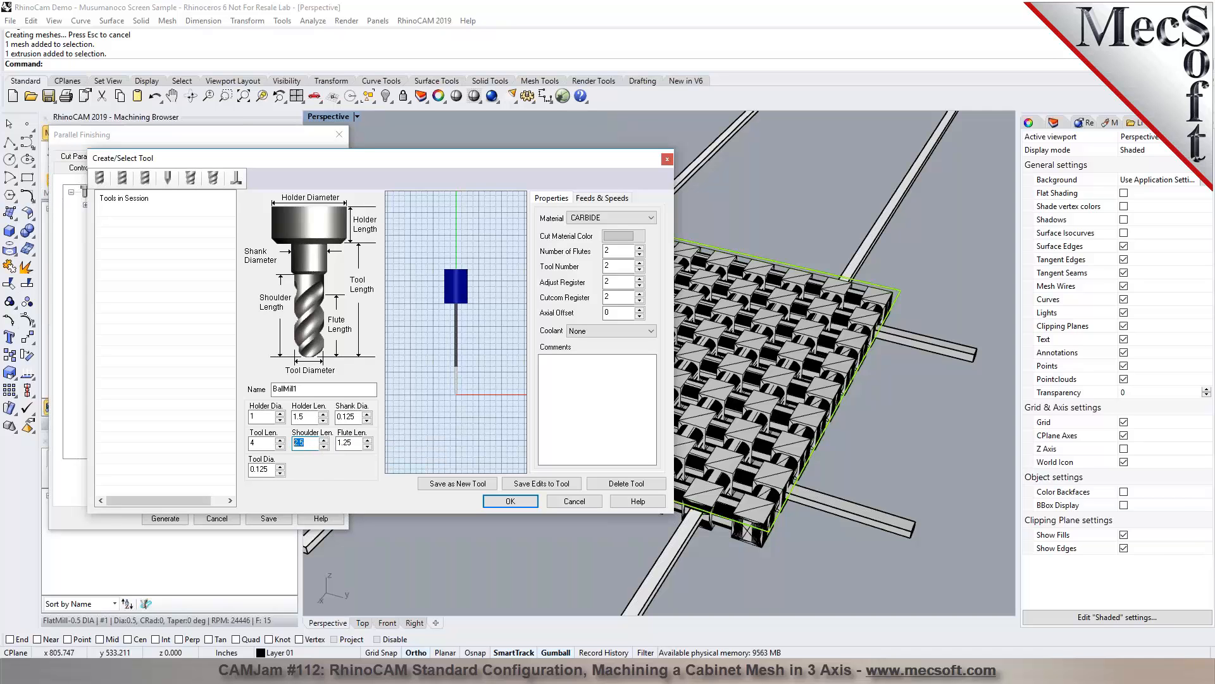
pyautogui.write('1.5')
pyautogui.doubleClick(253, 442)
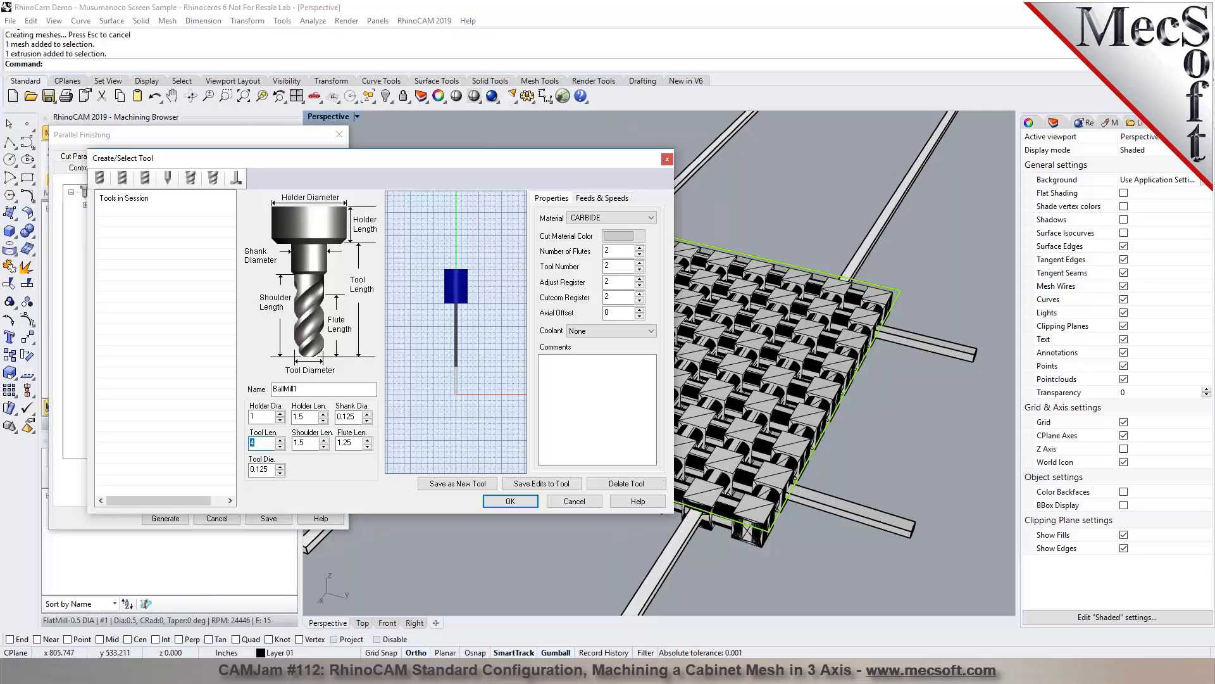
pyautogui.click(261, 416)
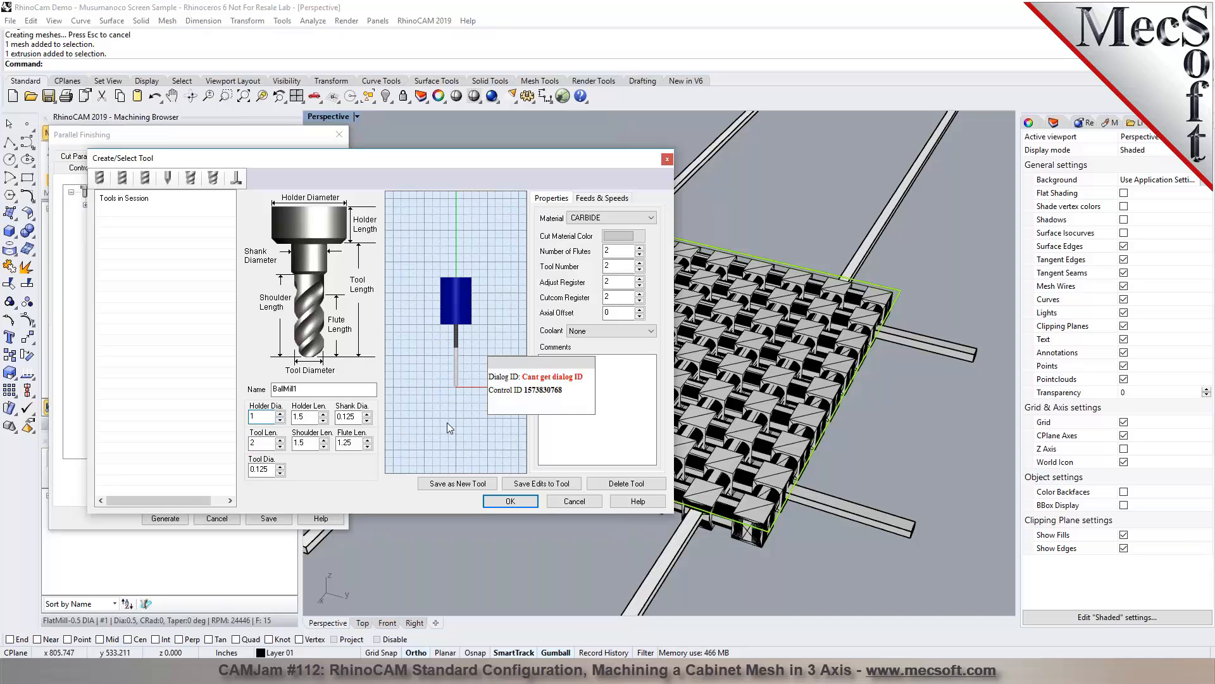
pyautogui.doubleClick(347, 442)
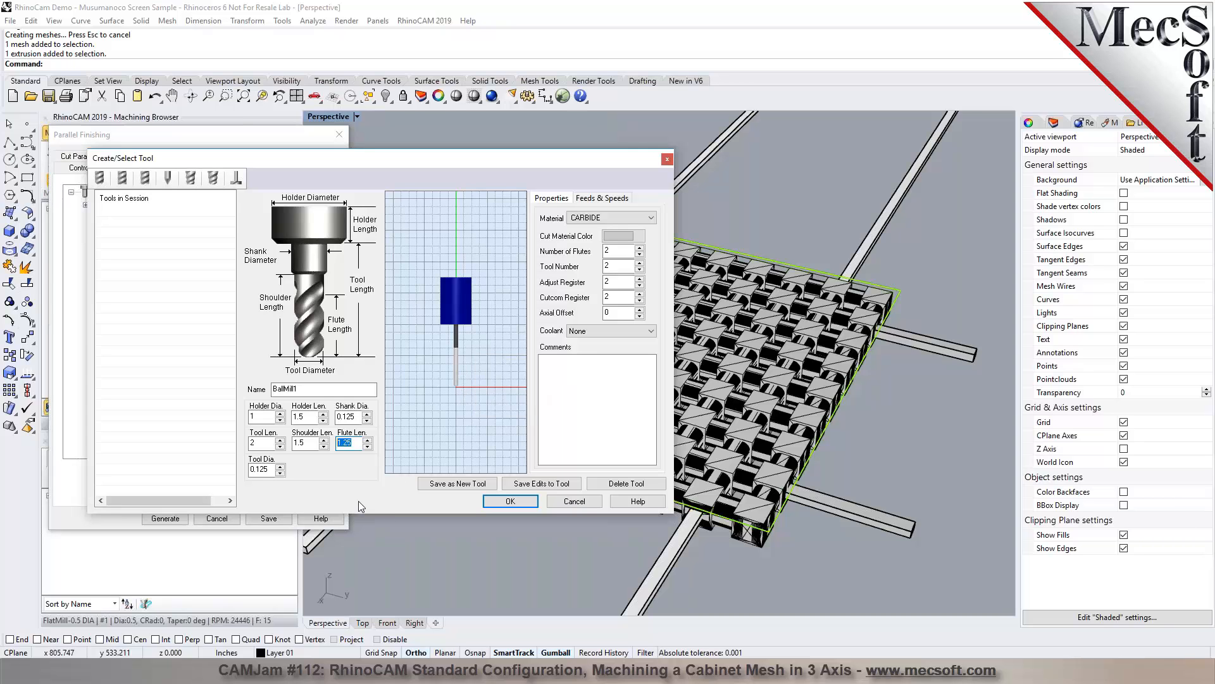
# Step: Save the ball mill as a new tool named "BallMill - 0.125 DIA" and select it for the parallel finishing operation
pyautogui.click(311, 388)
pyautogui.write('- 0.')
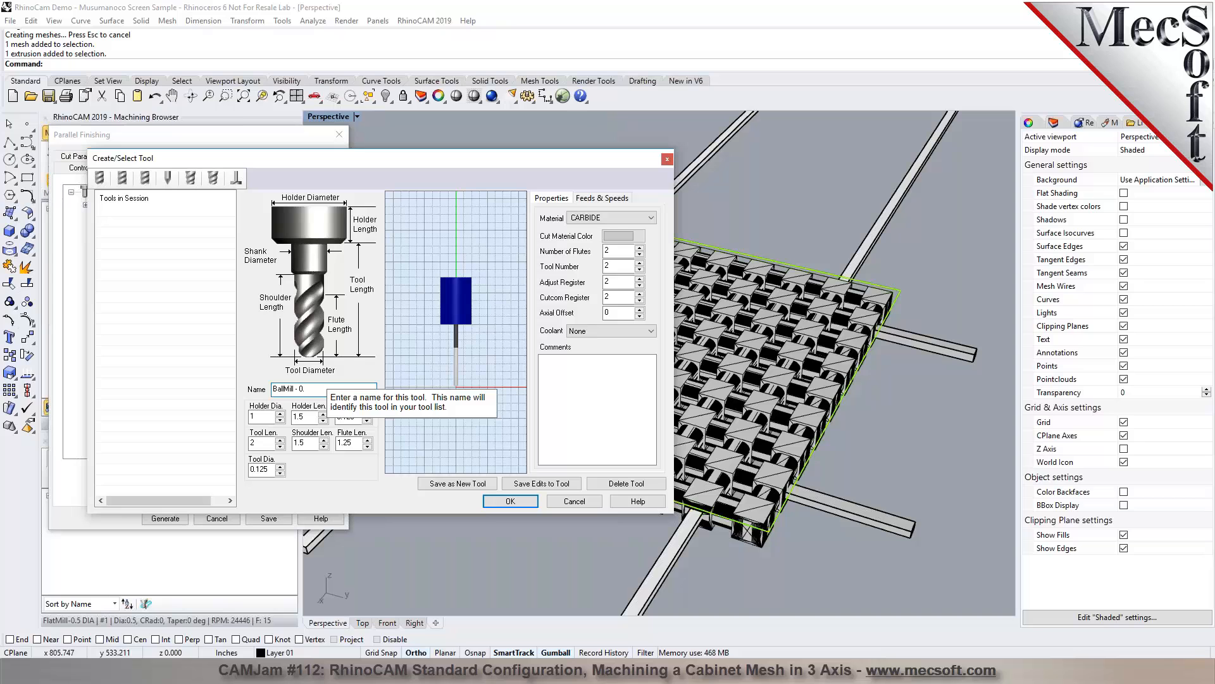
pyautogui.write('125 DIA')
pyautogui.click(460, 483)
pyautogui.click(516, 502)
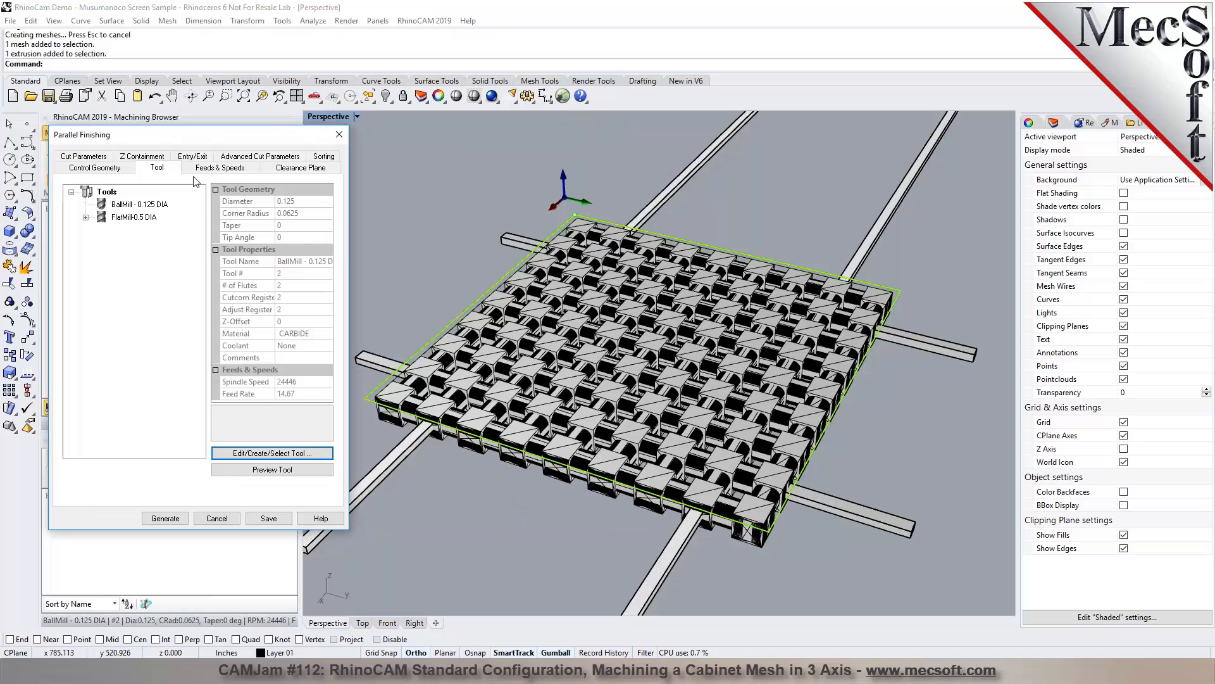
pyautogui.click(126, 205)
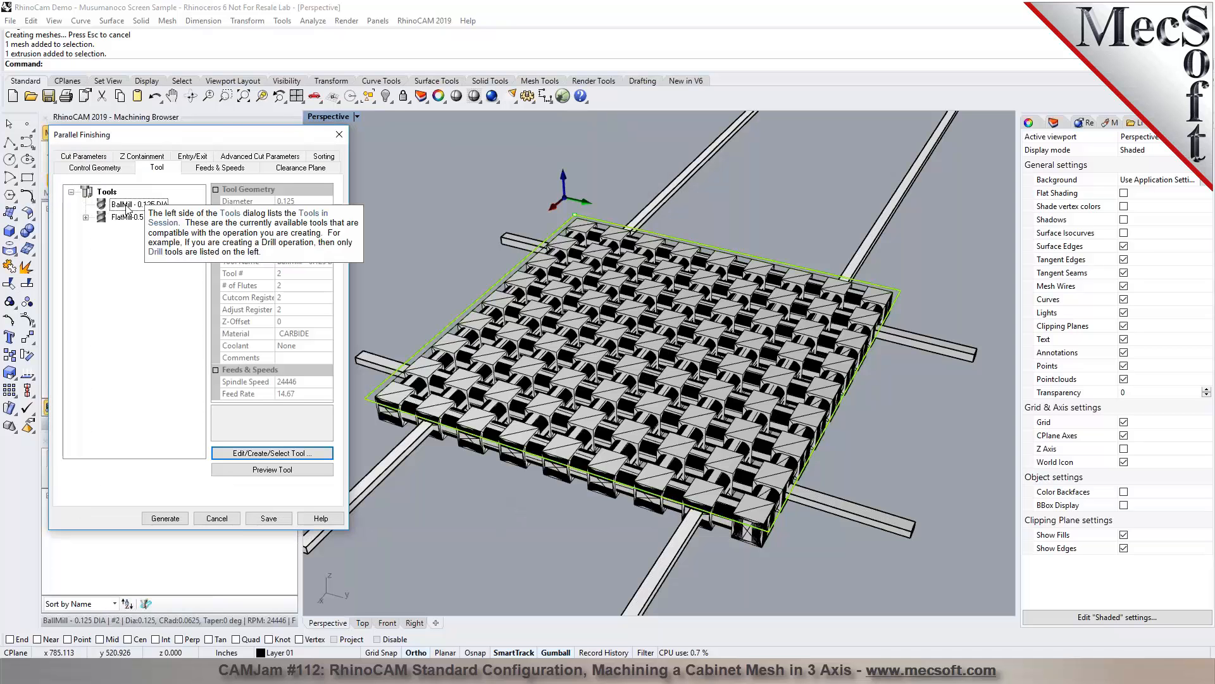
# Step: Set the parallel finishing stock to 0.02 and turn on the lowest Z containment limit at -1.5
pyautogui.click(218, 168)
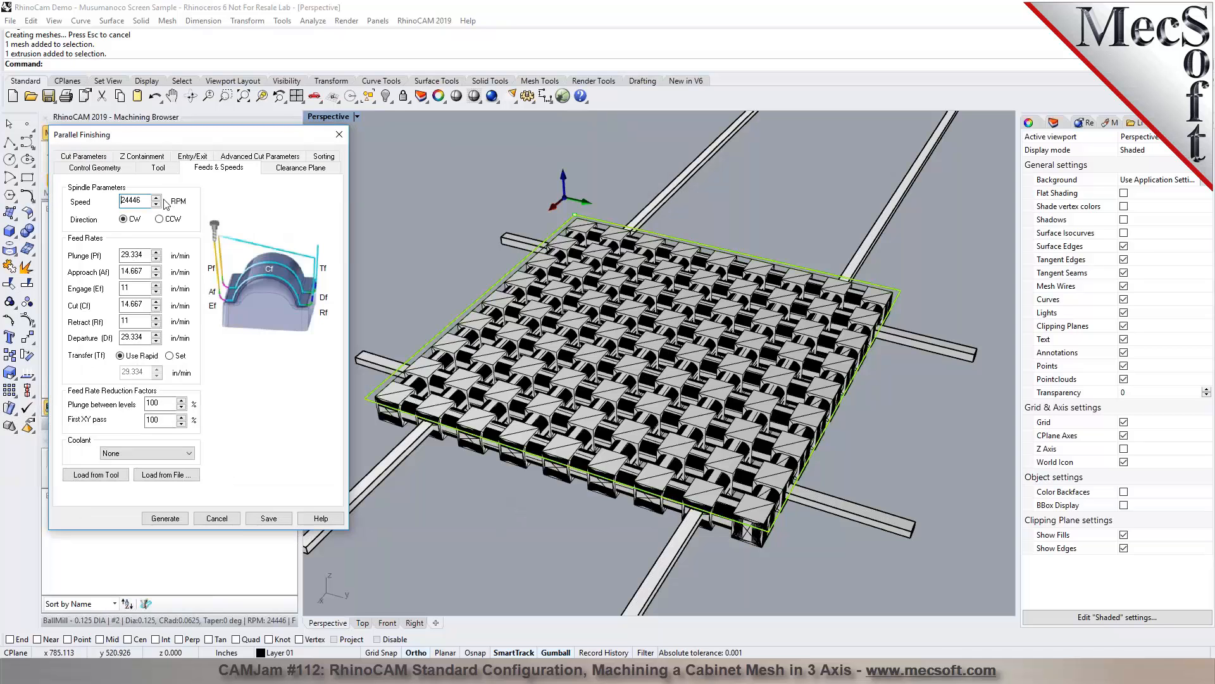
pyautogui.click(293, 169)
pyautogui.click(77, 158)
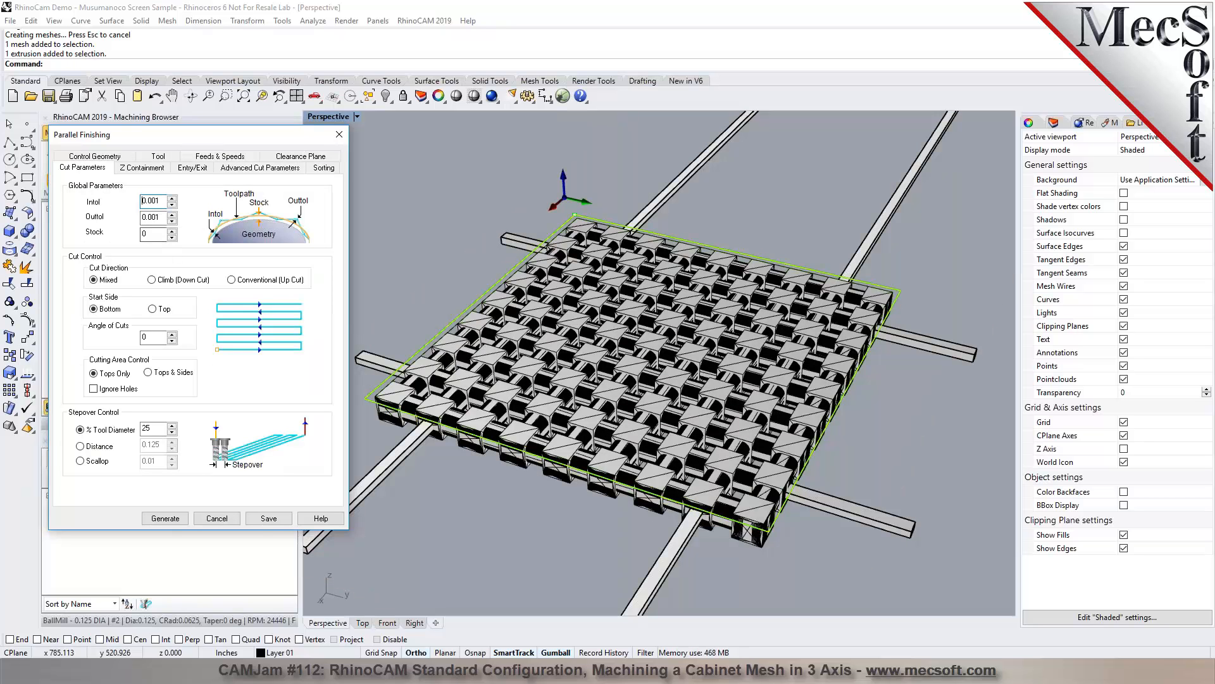
pyautogui.moveTo(163, 200)
pyautogui.moveTo(155, 234)
pyautogui.doubleClick(144, 234)
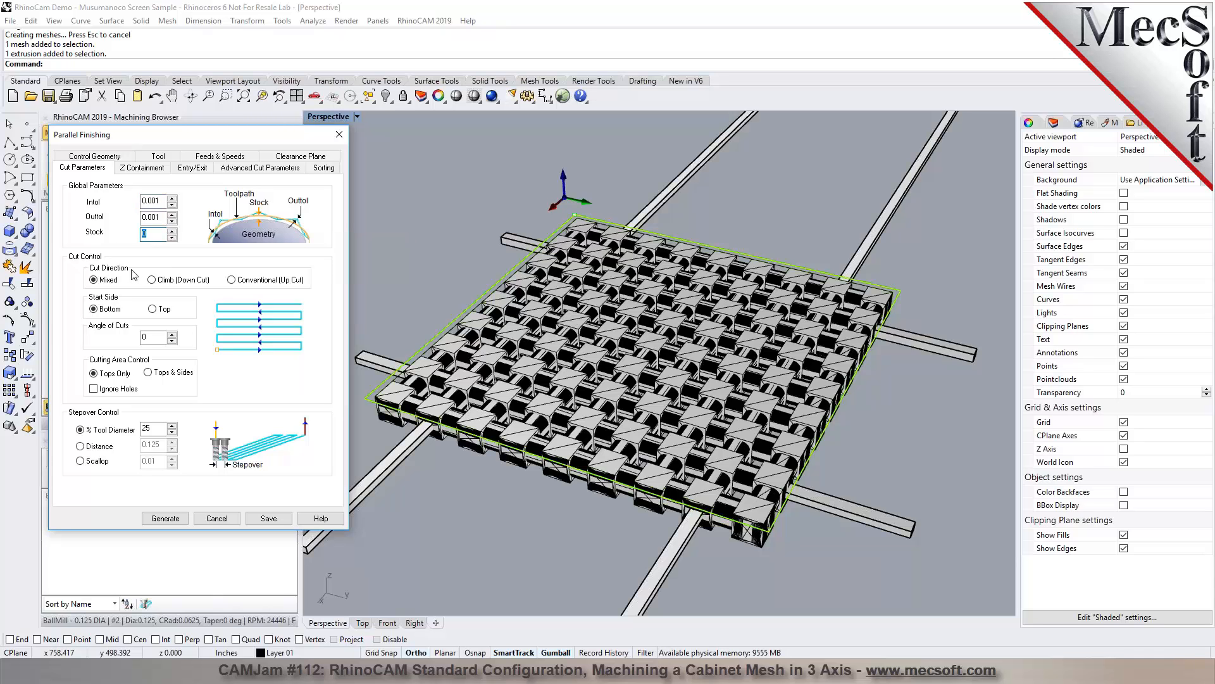
pyautogui.write('02')
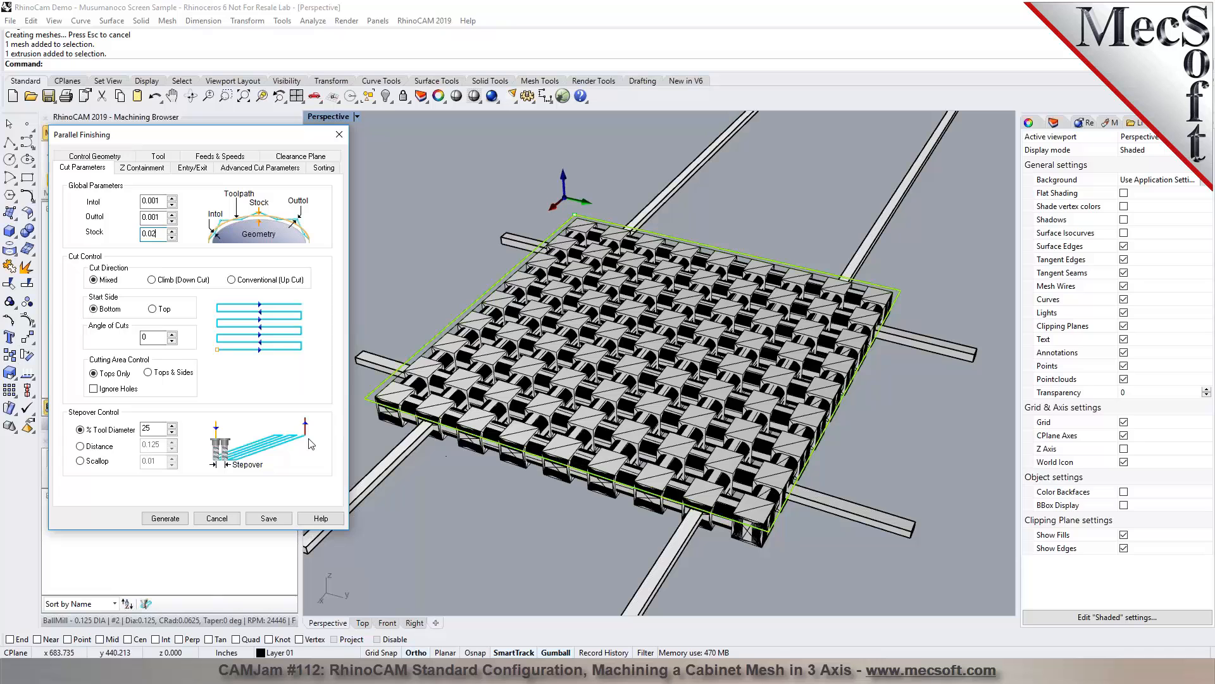
pyautogui.click(156, 338)
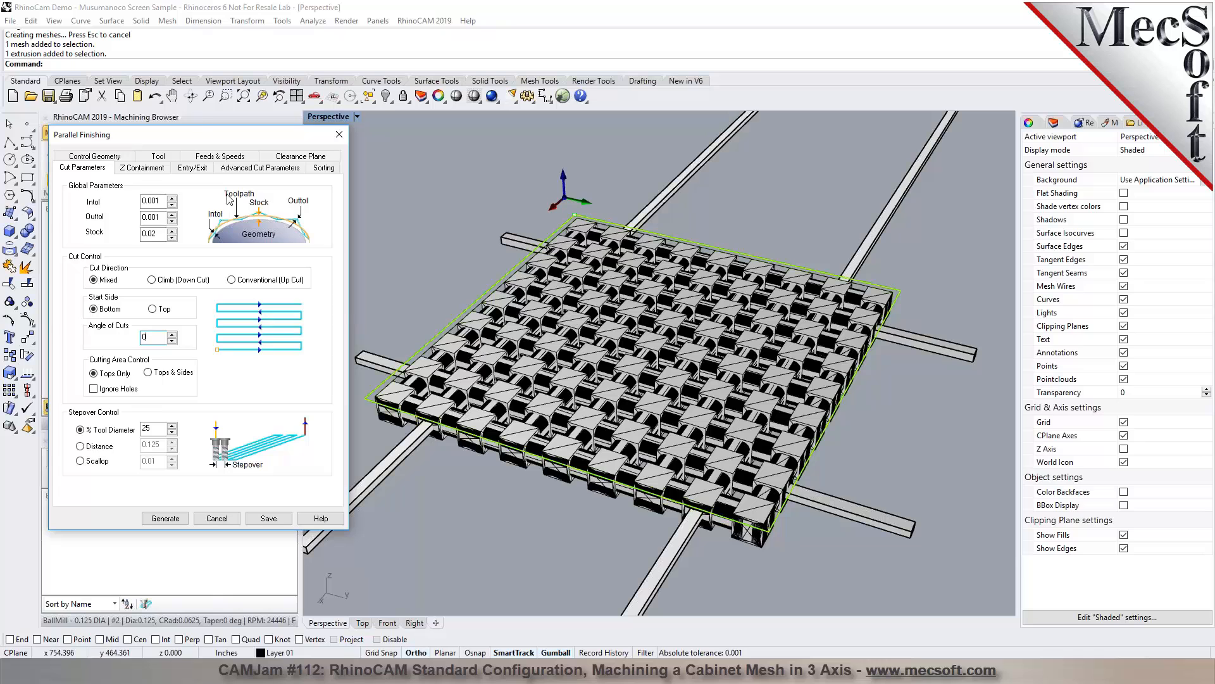
pyautogui.click(138, 168)
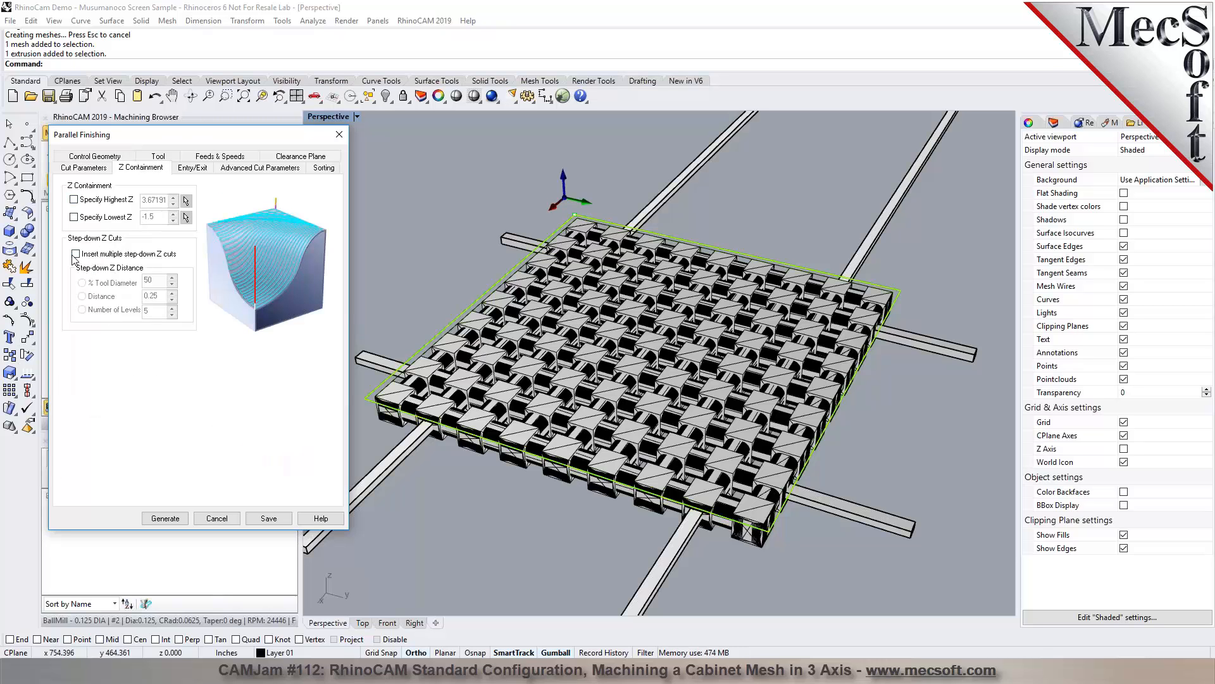
pyautogui.click(74, 217)
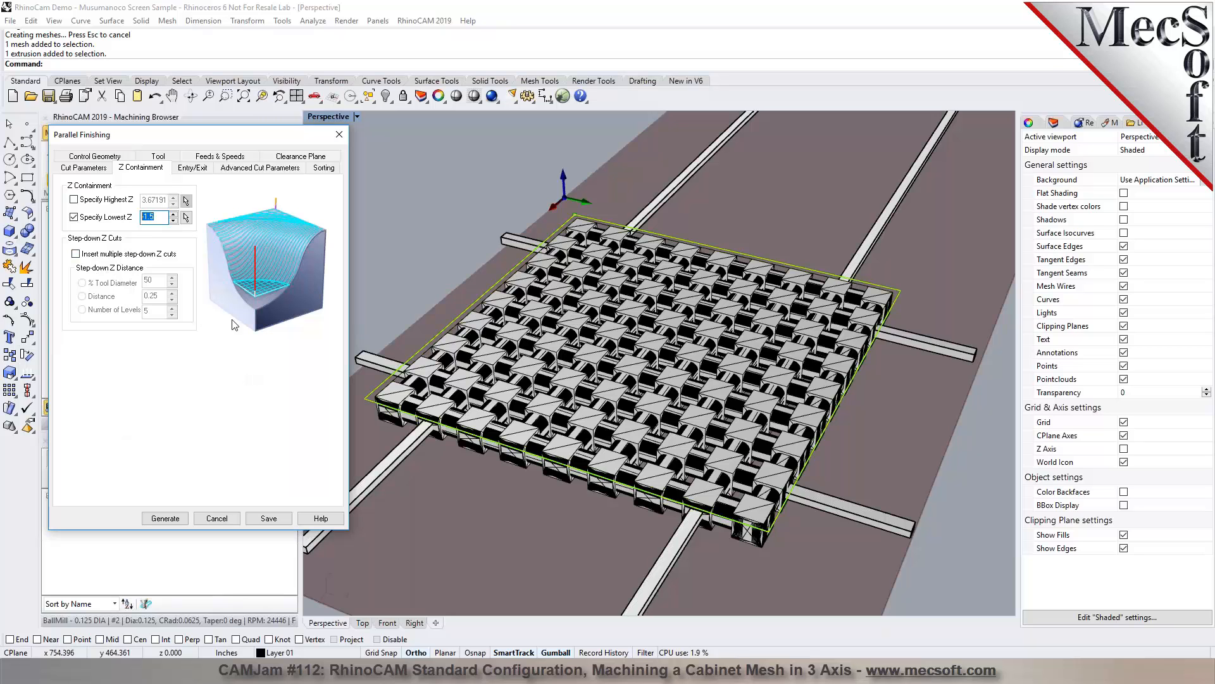
# Step: Try a linear engage motion for the cut entry with a length of 0.02 and an angle of 10
pyautogui.click(189, 168)
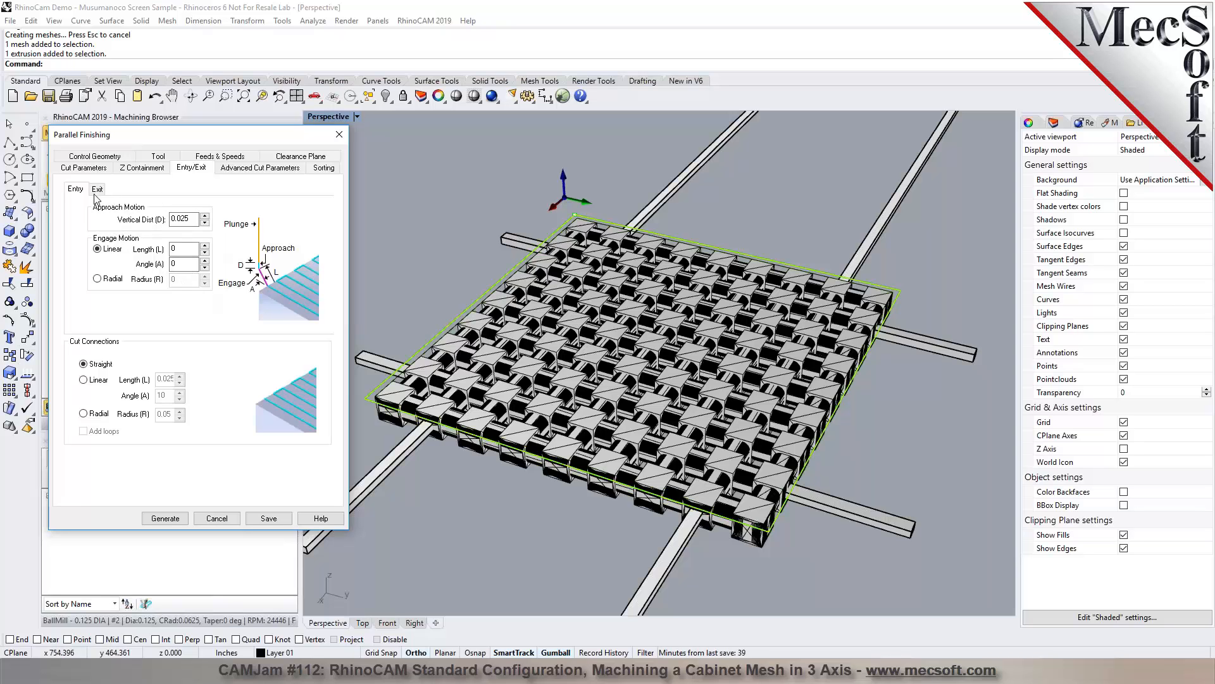
pyautogui.click(98, 279)
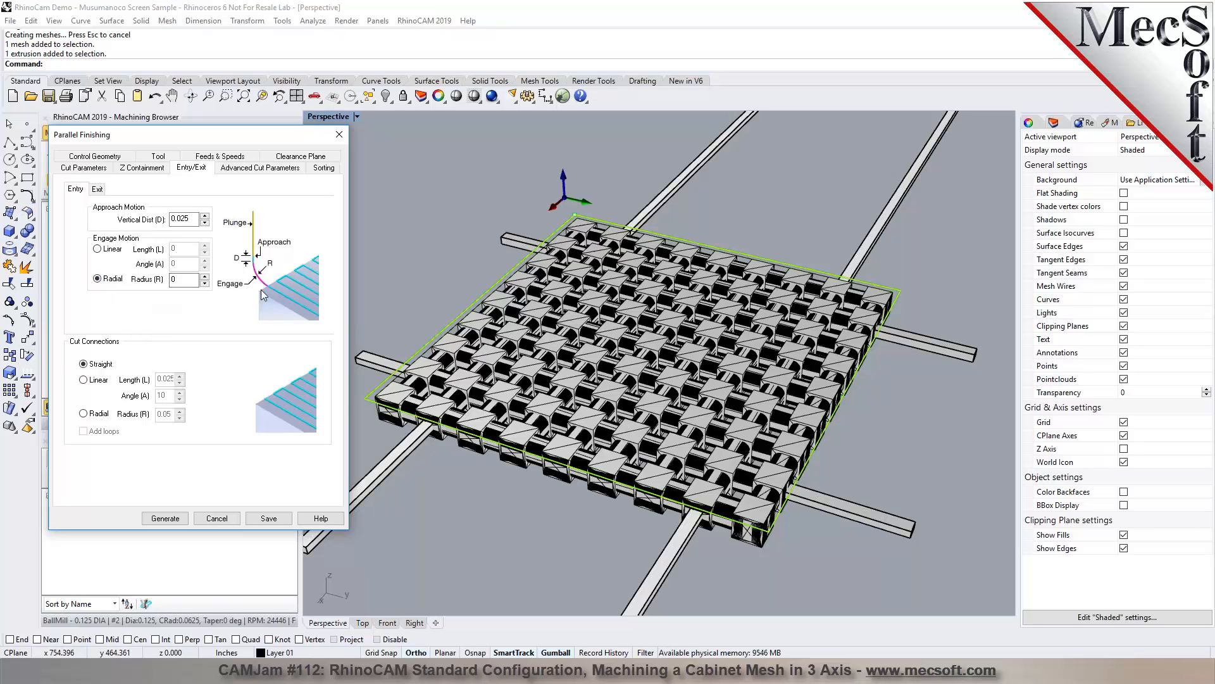
pyautogui.click(98, 251)
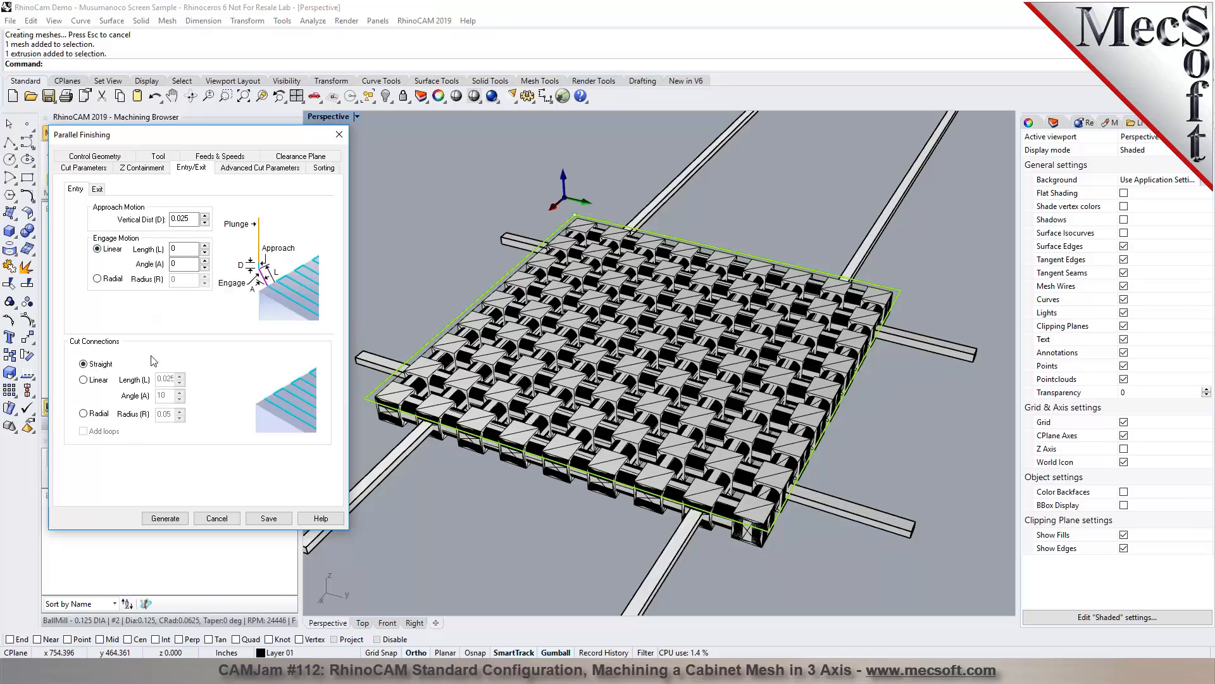
pyautogui.click(97, 189)
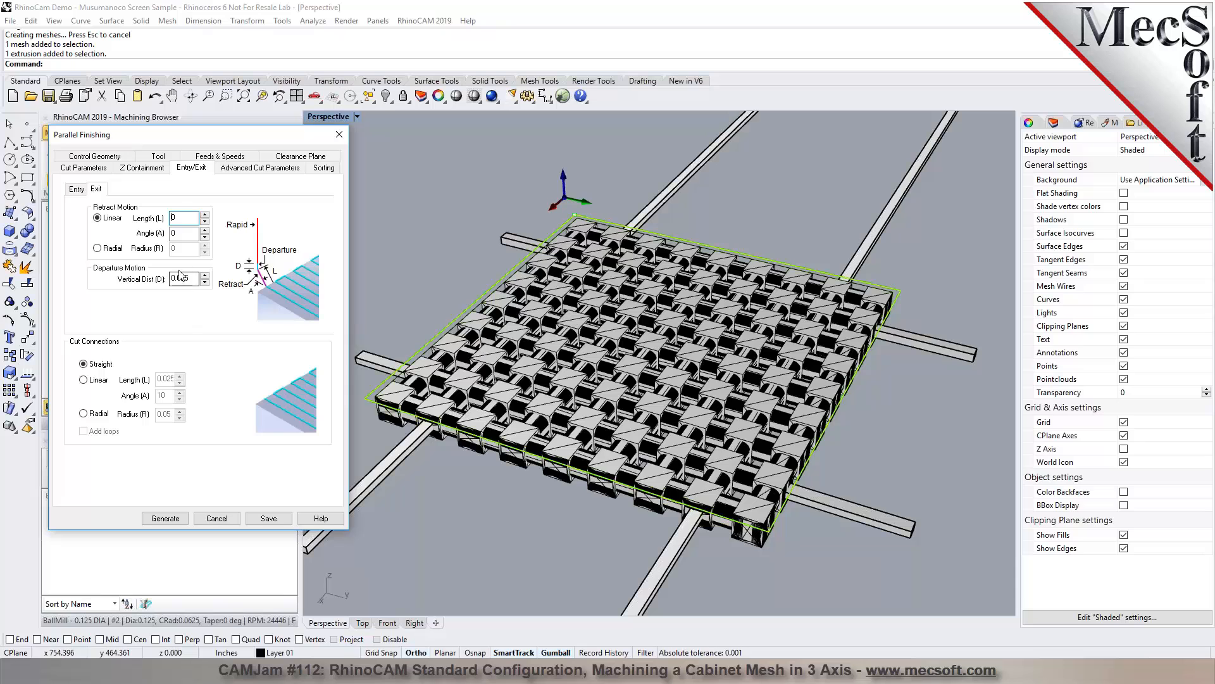
pyautogui.click(77, 190)
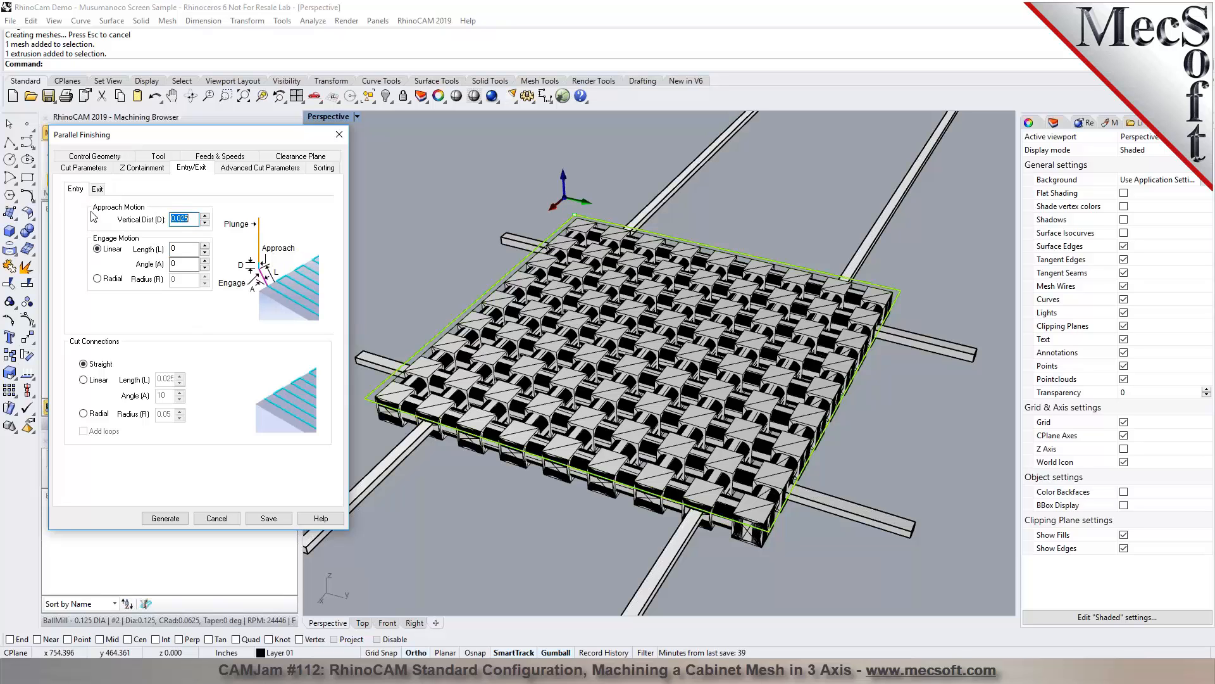
pyautogui.doubleClick(174, 250)
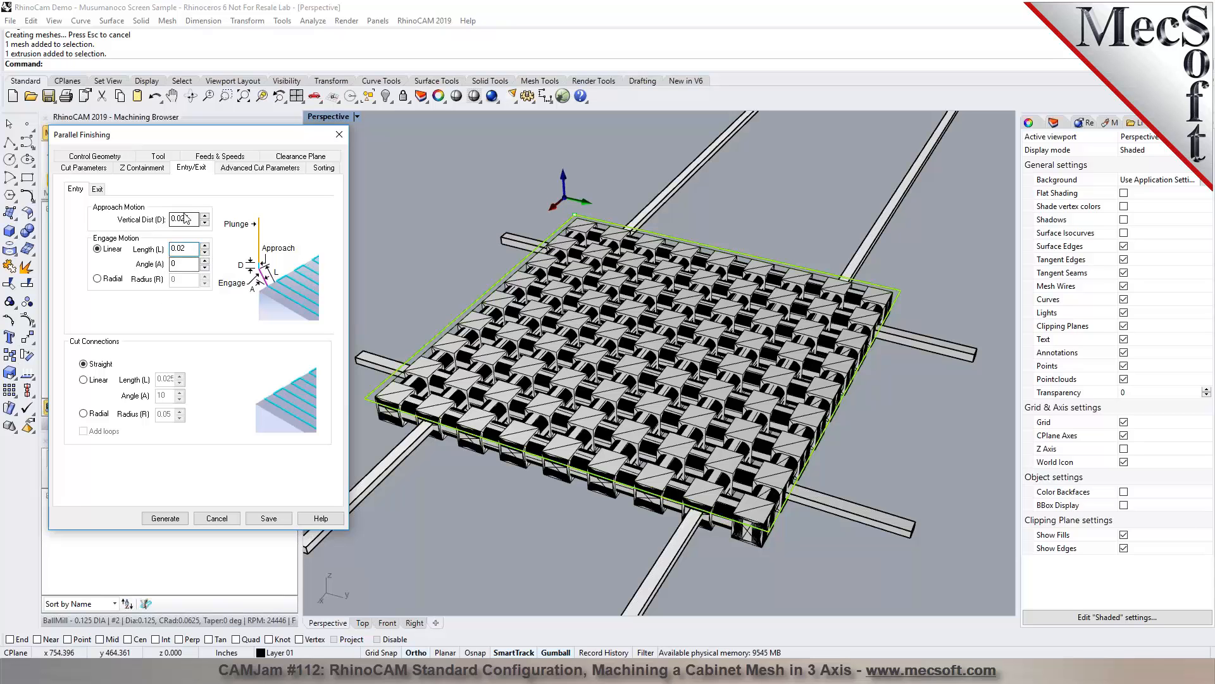
pyautogui.doubleClick(177, 265)
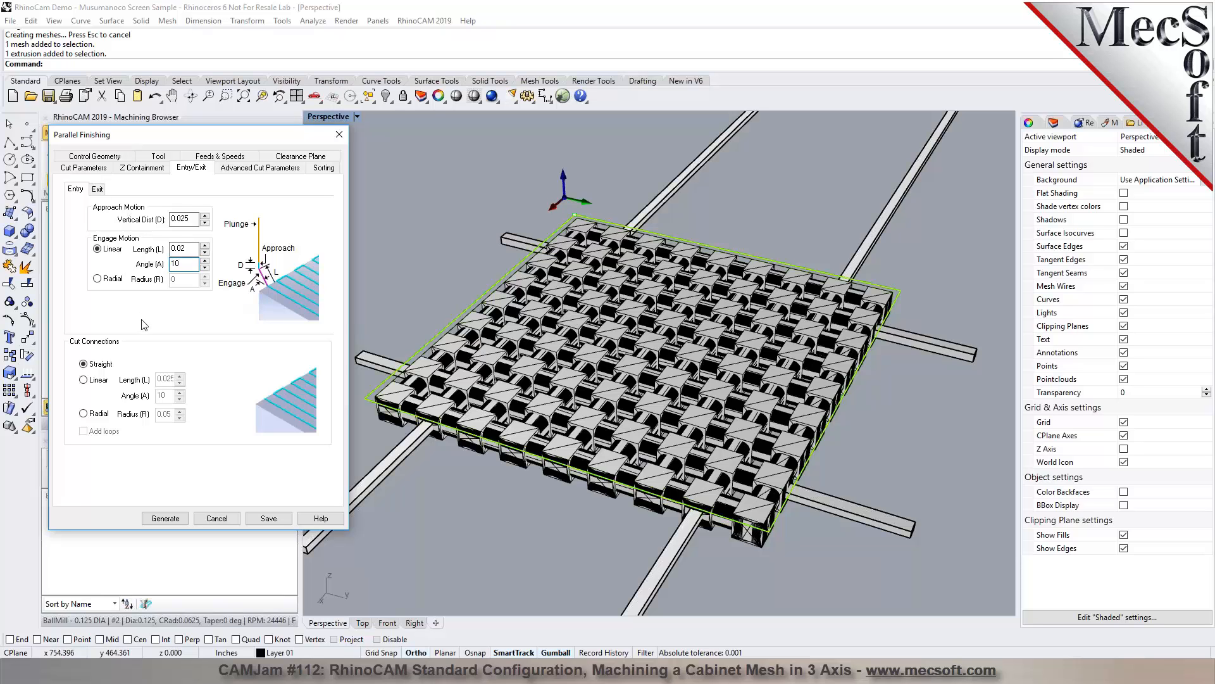
# Step: Use a radial engage motion with a 0.02 radius for the entry and a radial retract motion for the exit
pyautogui.click(98, 279)
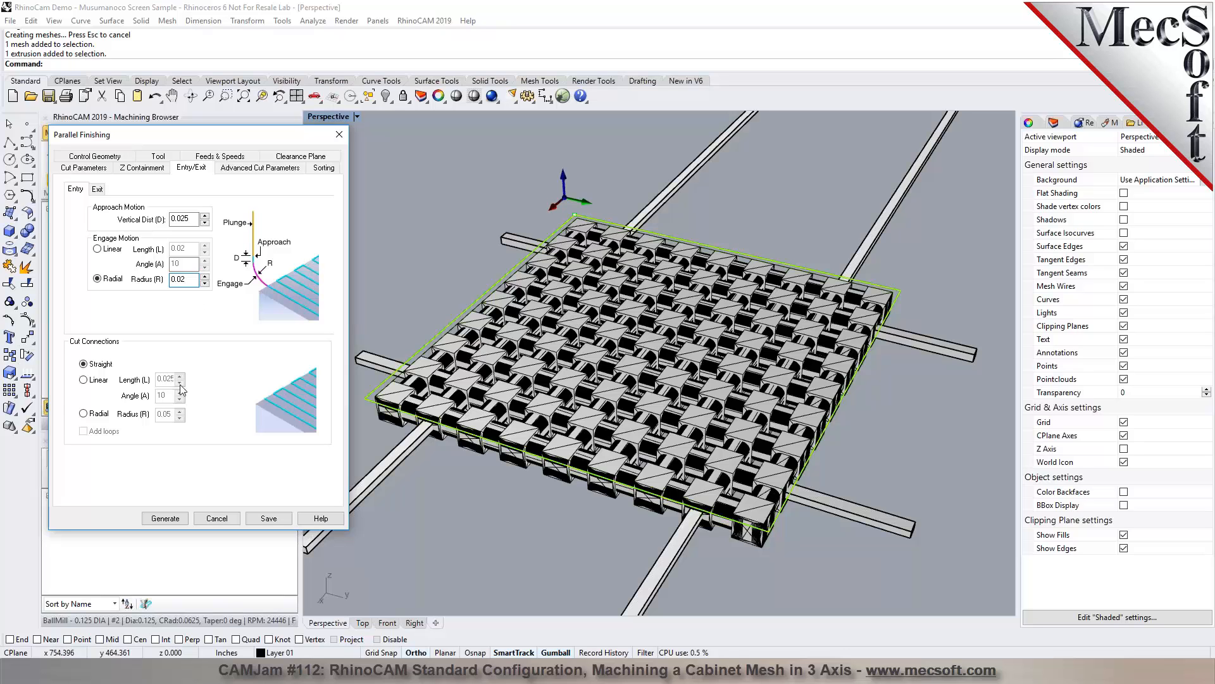
pyautogui.click(97, 189)
pyautogui.click(98, 249)
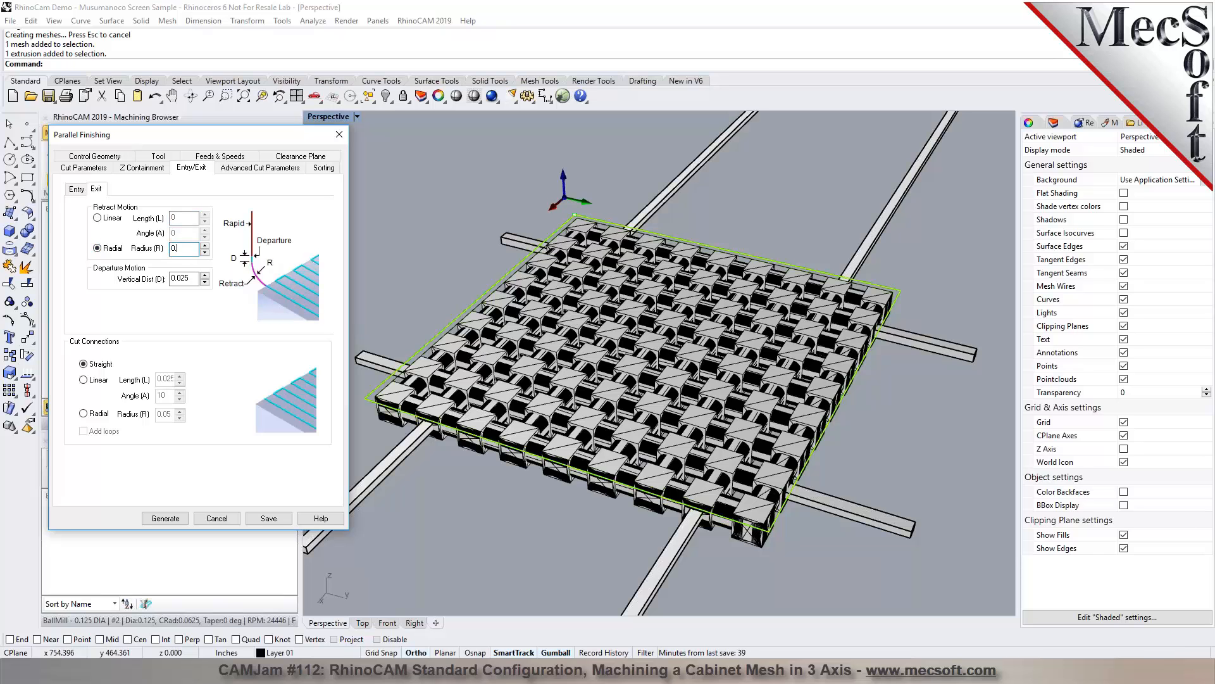
# Step: Turn on arc fitting for the finishing cuts and edit its fitting tolerance
pyautogui.click(256, 168)
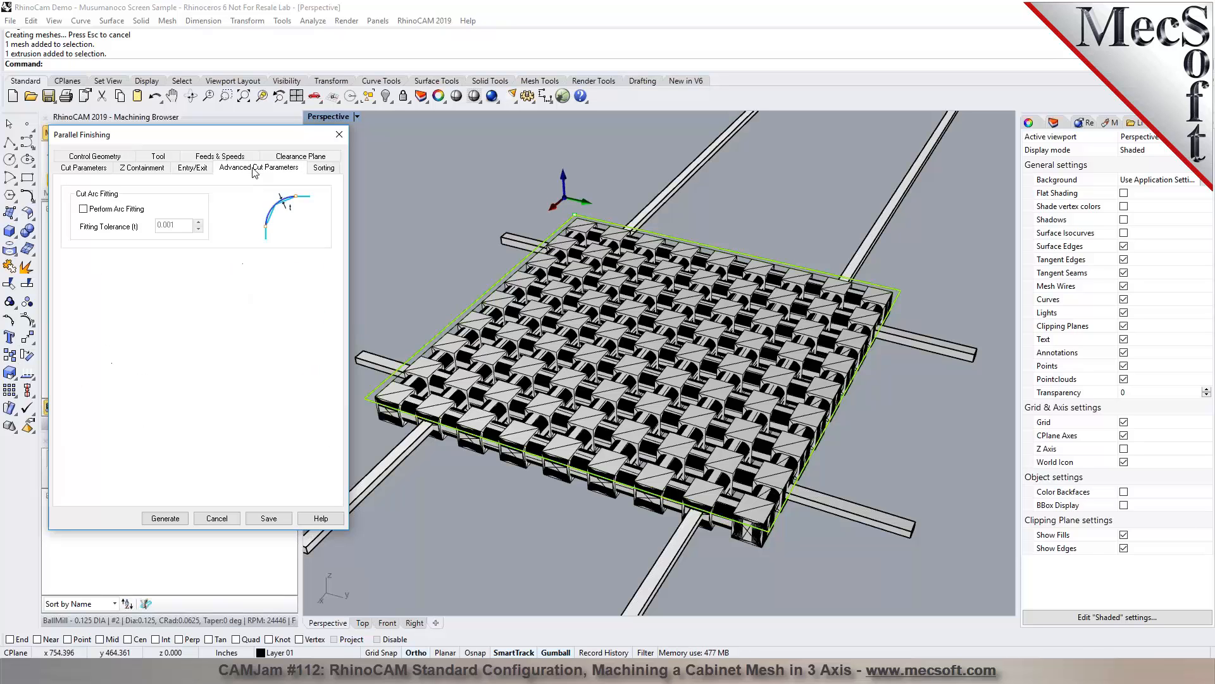
pyautogui.click(83, 208)
pyautogui.doubleClick(167, 225)
pyautogui.write('0')
# Step: Generate the parallel finishing operation with no sorting and display its toolpath on the model
pyautogui.click(323, 168)
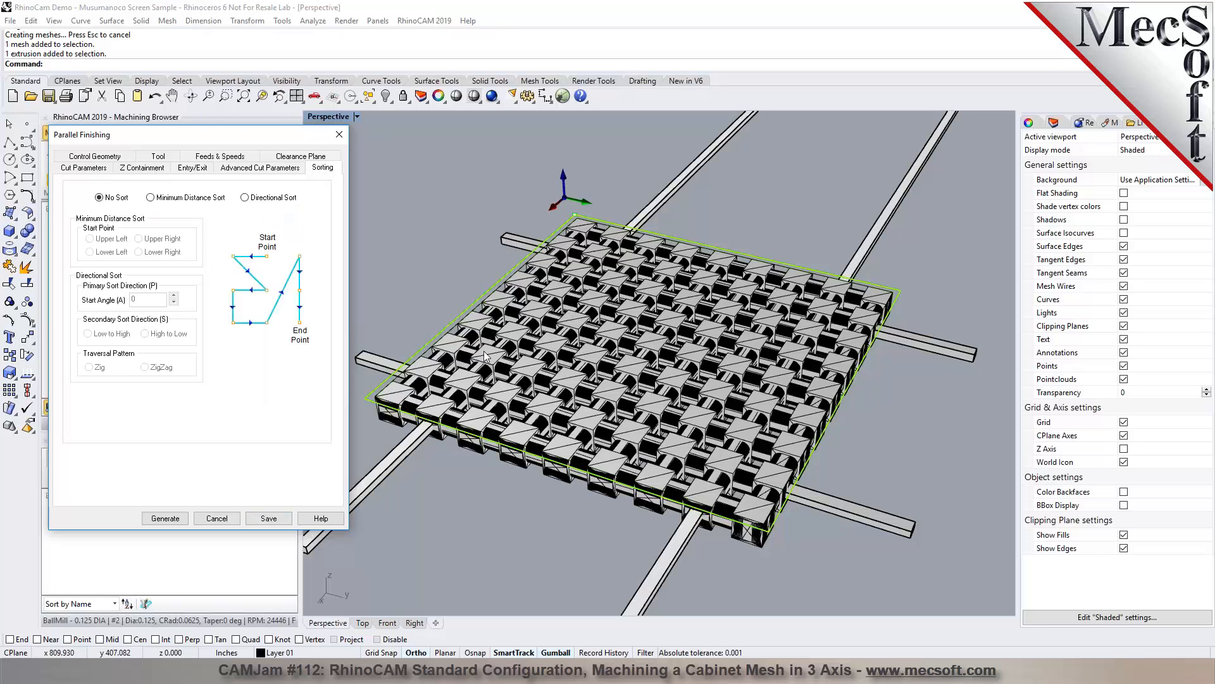
pyautogui.click(165, 517)
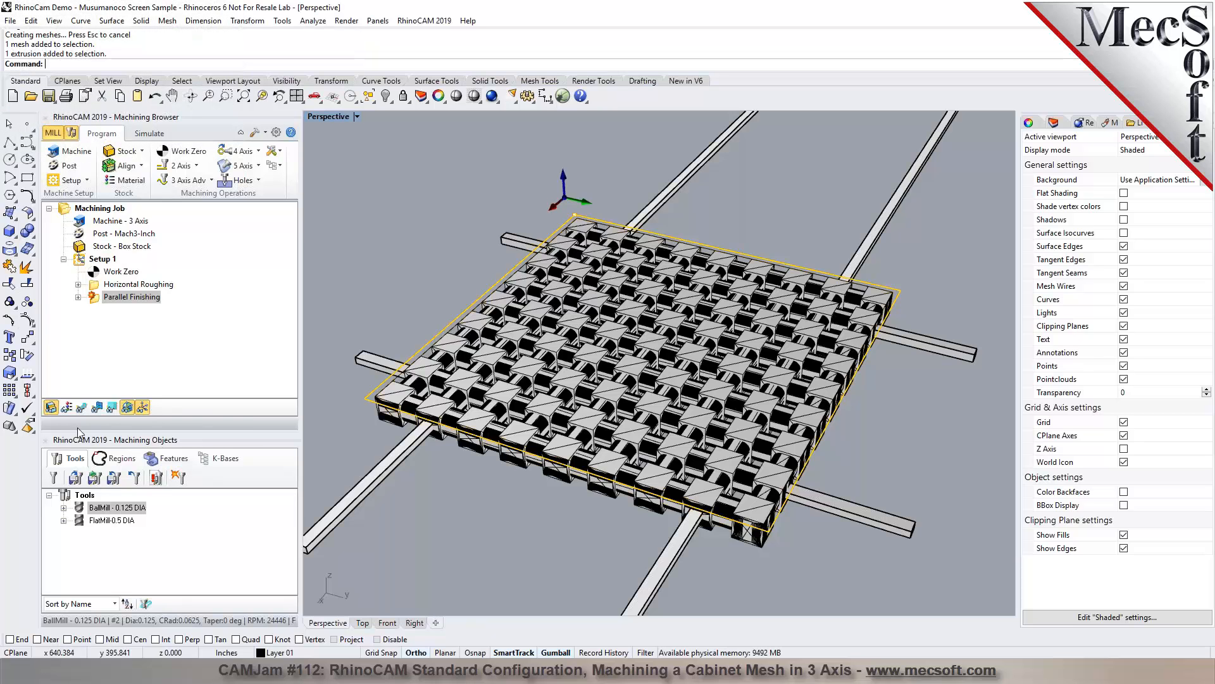
pyautogui.click(81, 410)
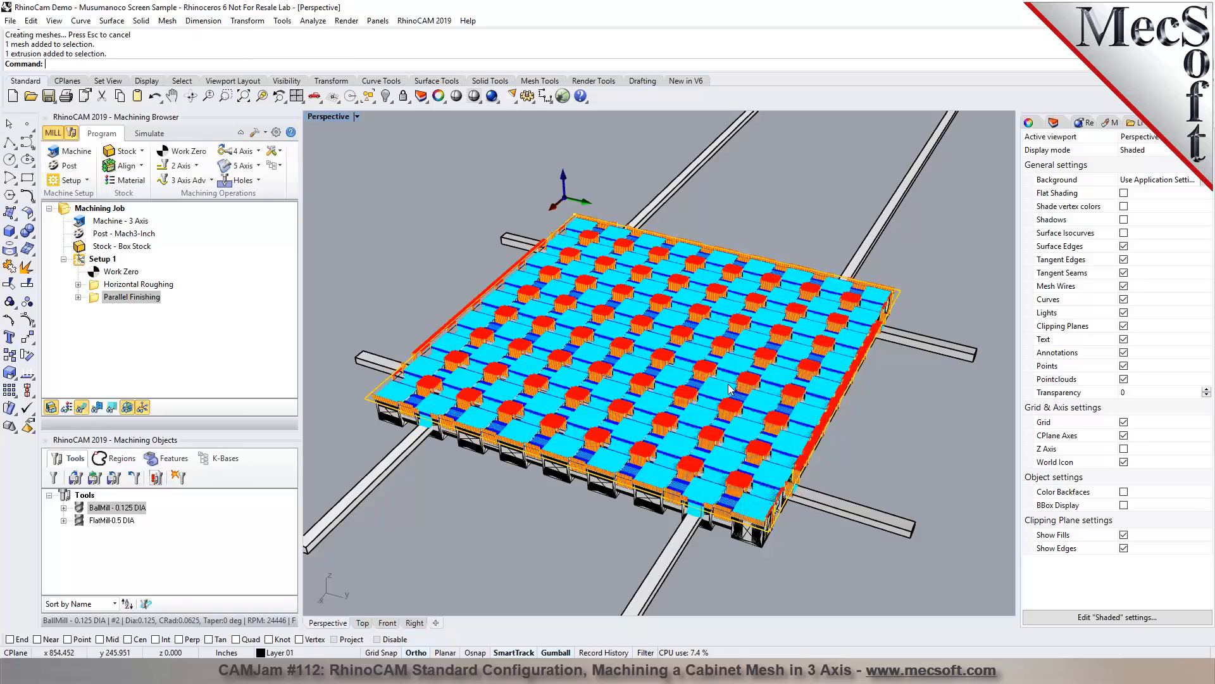
# Step: Examine the parallel finishing toolpath up close and across the whole cabinet mesh
pyautogui.moveTo(651, 462)
pyautogui.mouseDown(button='right')
pyautogui.moveTo(646, 471)
pyautogui.moveTo(654, 460)
pyautogui.mouseUp(button='right')
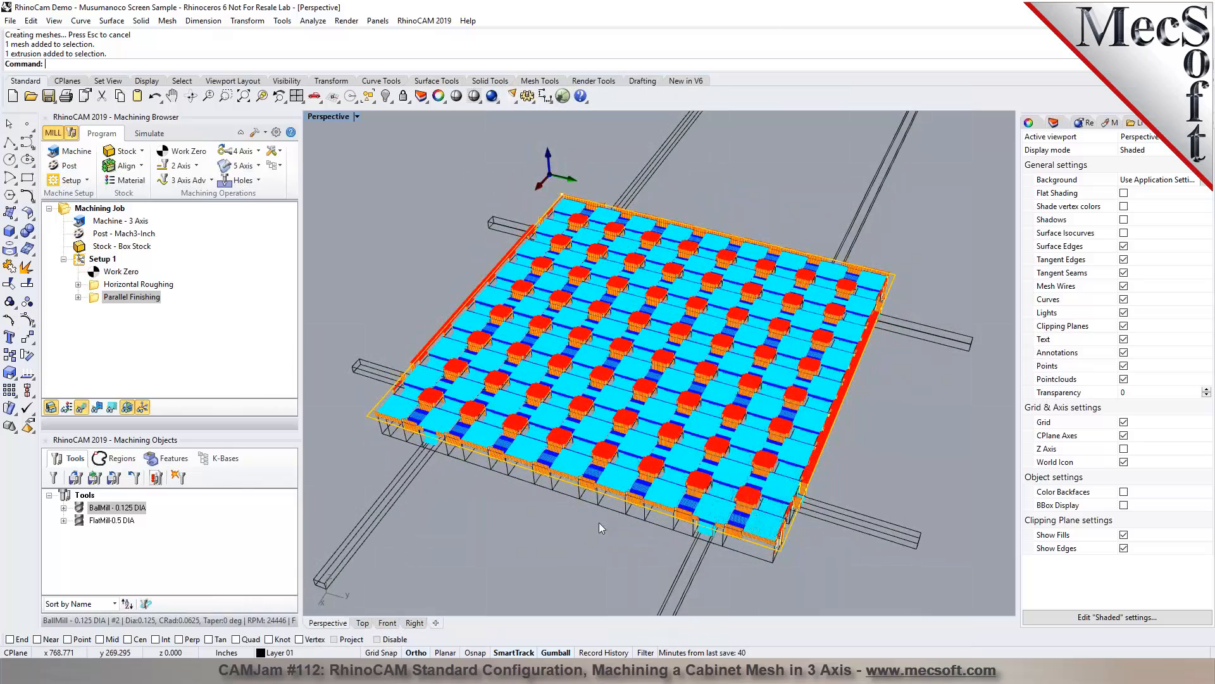
pyautogui.scroll(5, 487, 449)
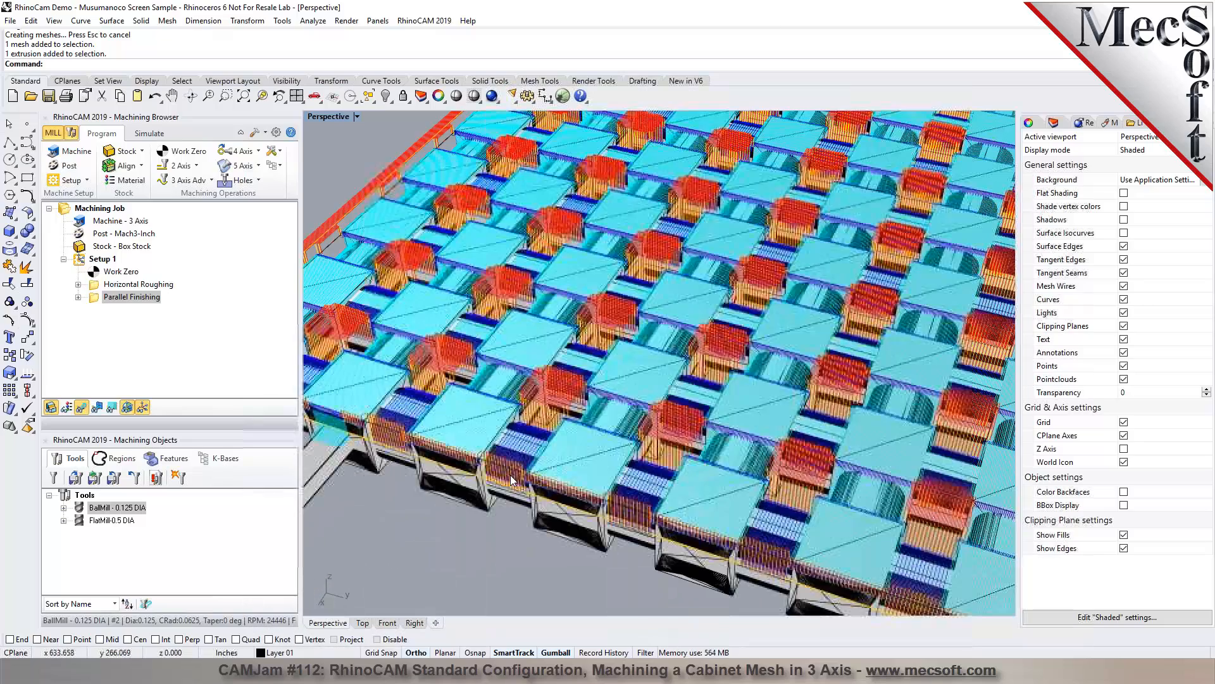
pyautogui.scroll(4, 501, 460)
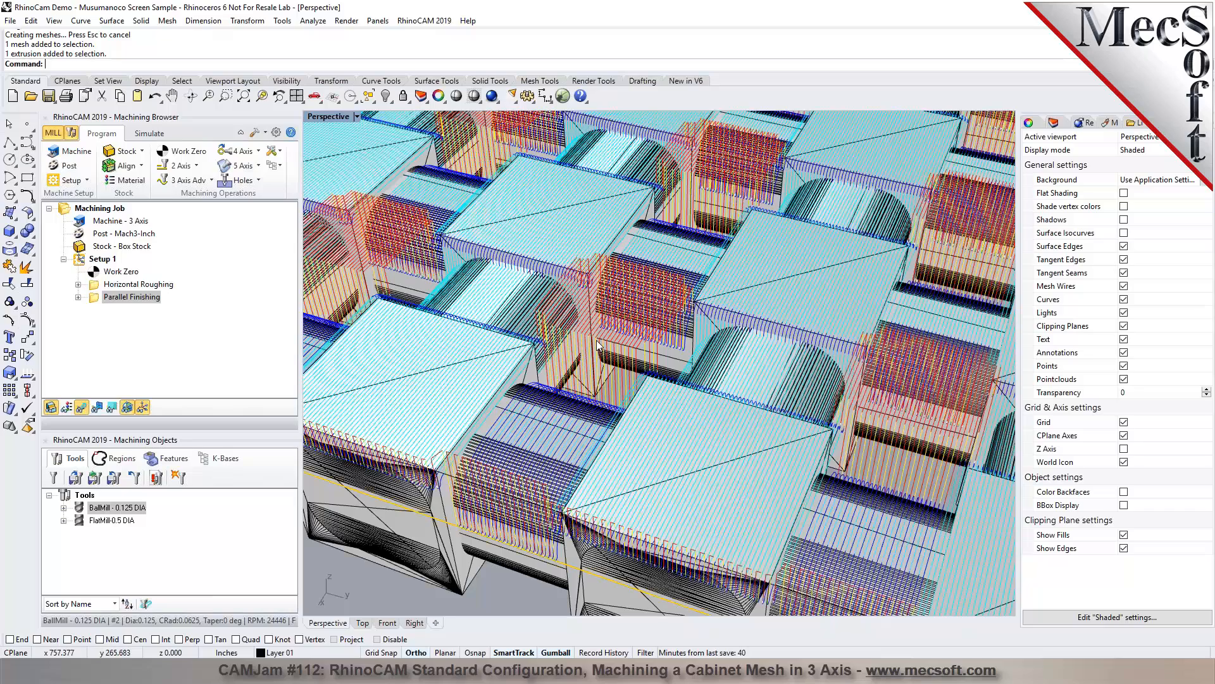
pyautogui.scroll(-10, 598, 345)
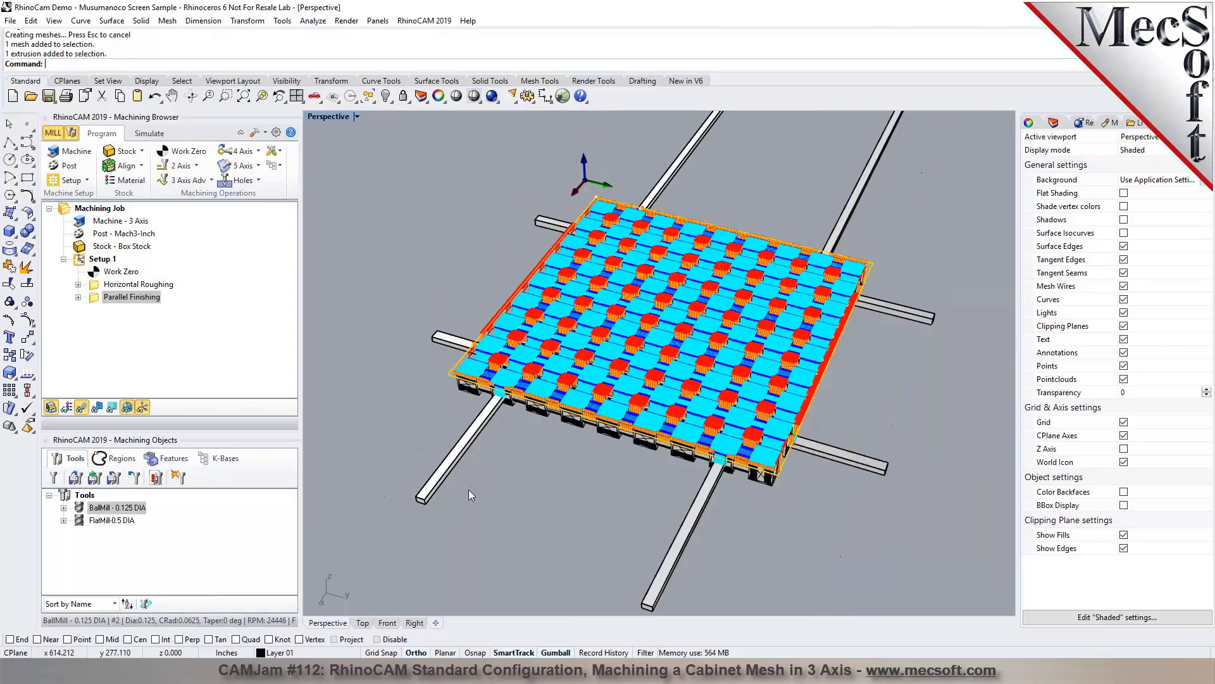
pyautogui.scroll(-2, 475, 468)
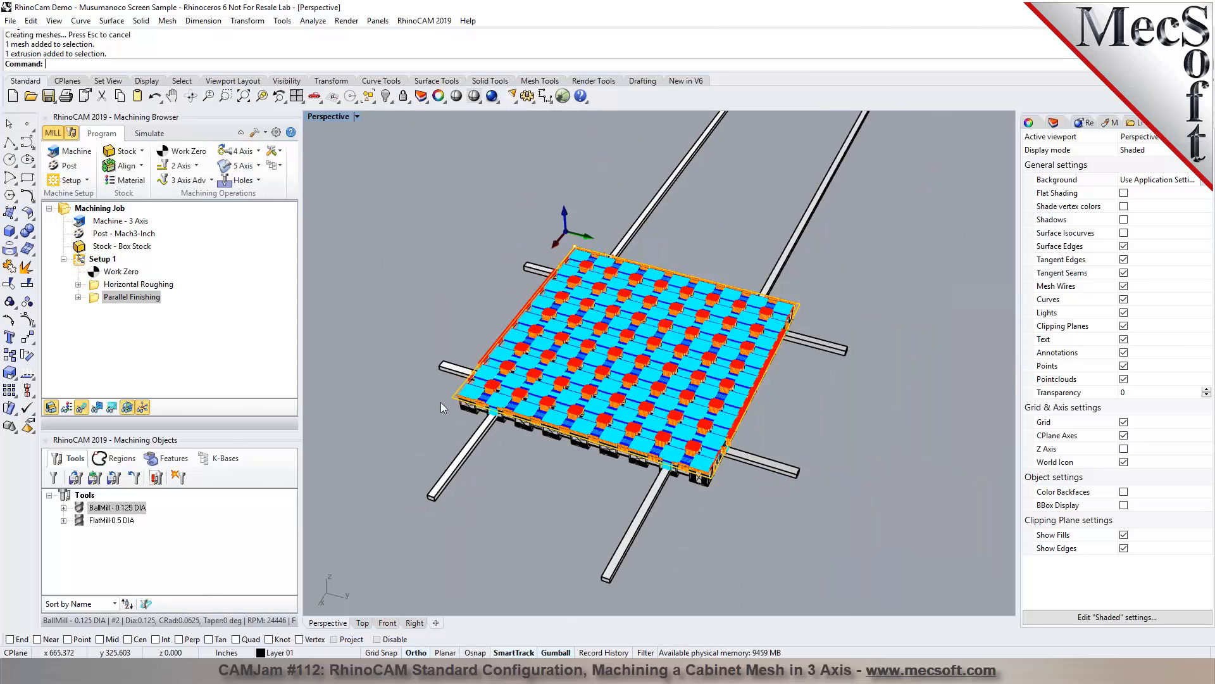
pyautogui.scroll(4, 455, 409)
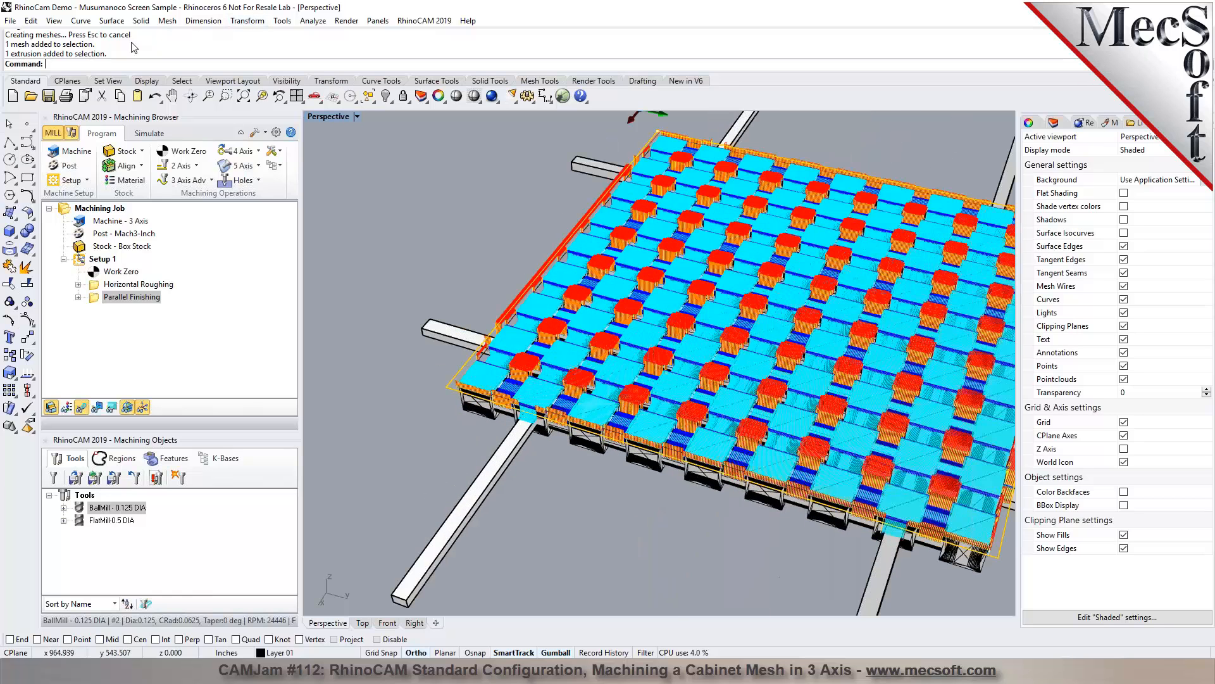
# Step: Create a corner-to-corner plane surface between opposite corners of the rectangular boundary around the cabinet mesh, using End snapping
pyautogui.click(111, 21)
pyautogui.moveTo(152, 38)
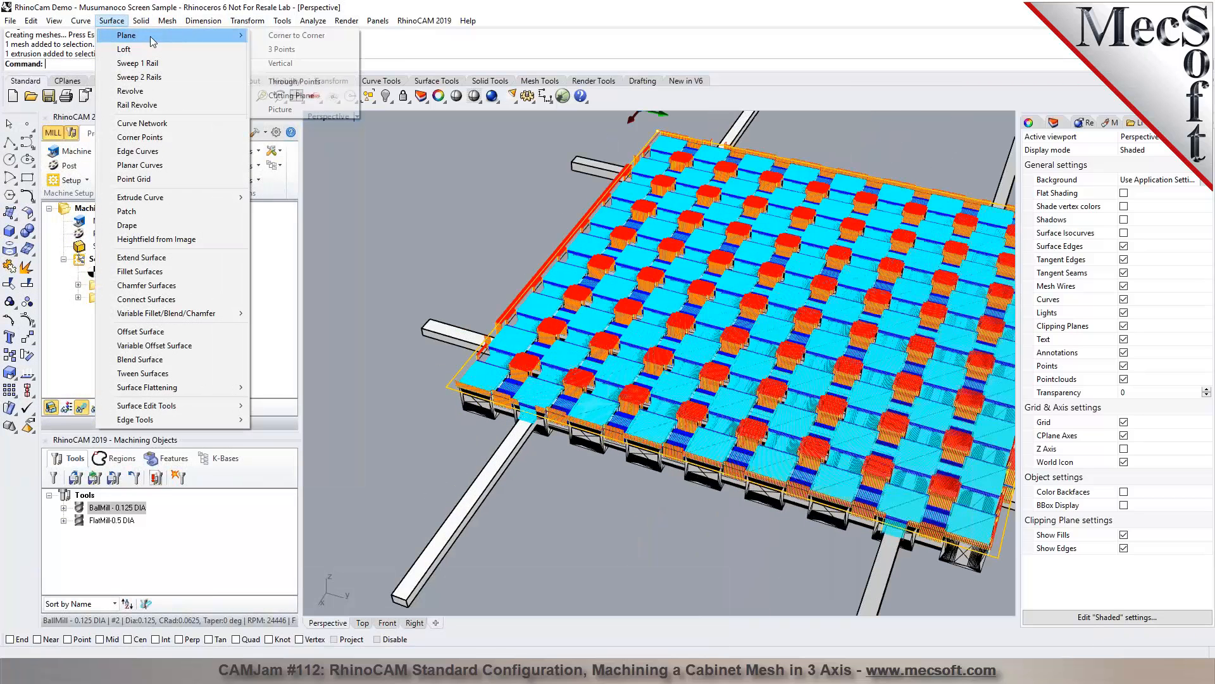
pyautogui.click(293, 36)
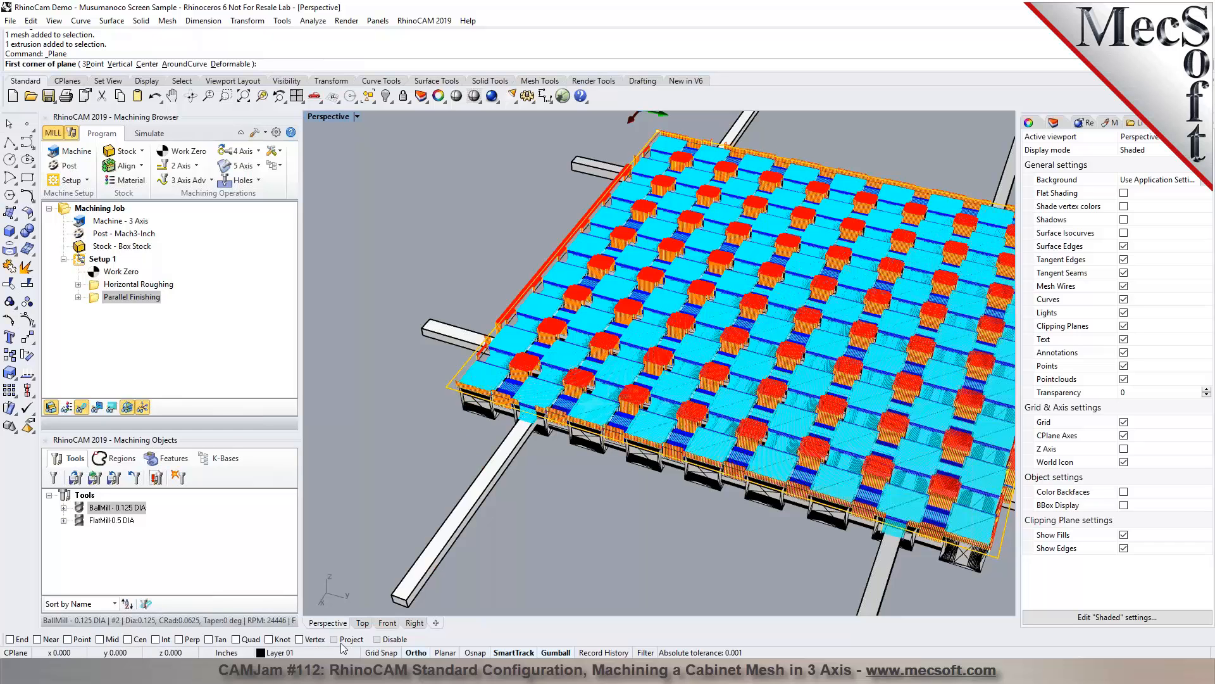
pyautogui.click(301, 641)
pyautogui.scroll(2, 467, 405)
pyautogui.scroll(5, 423, 330)
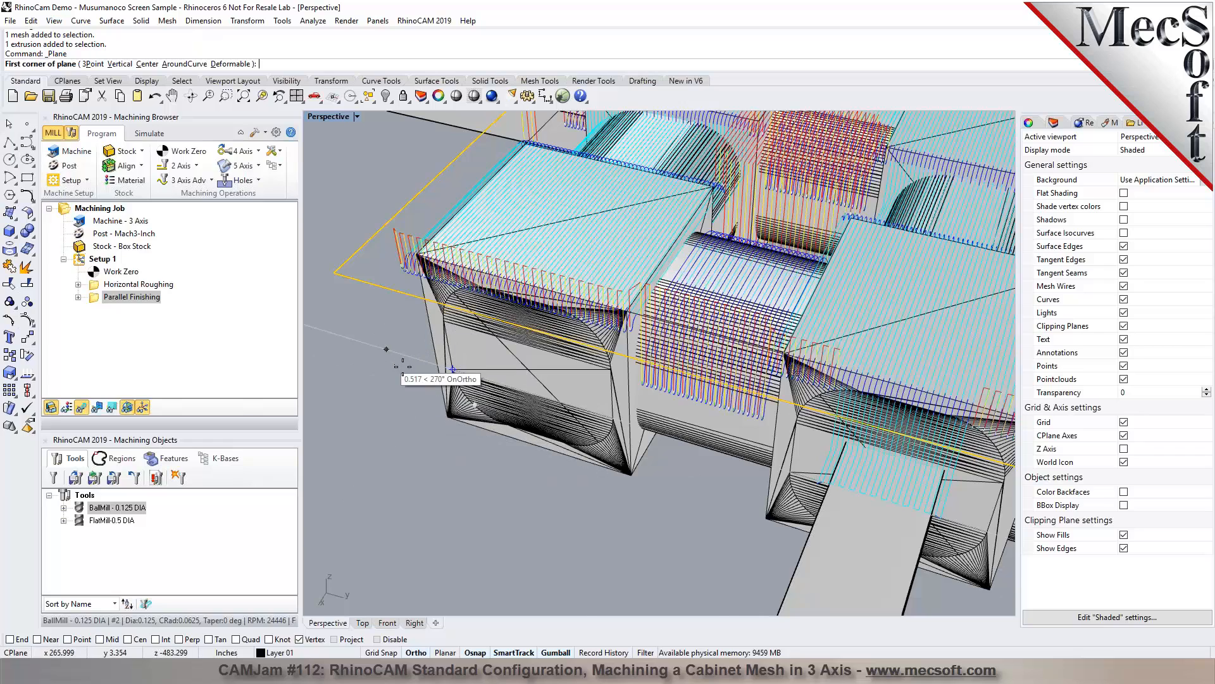
pyautogui.scroll(-5, 402, 365)
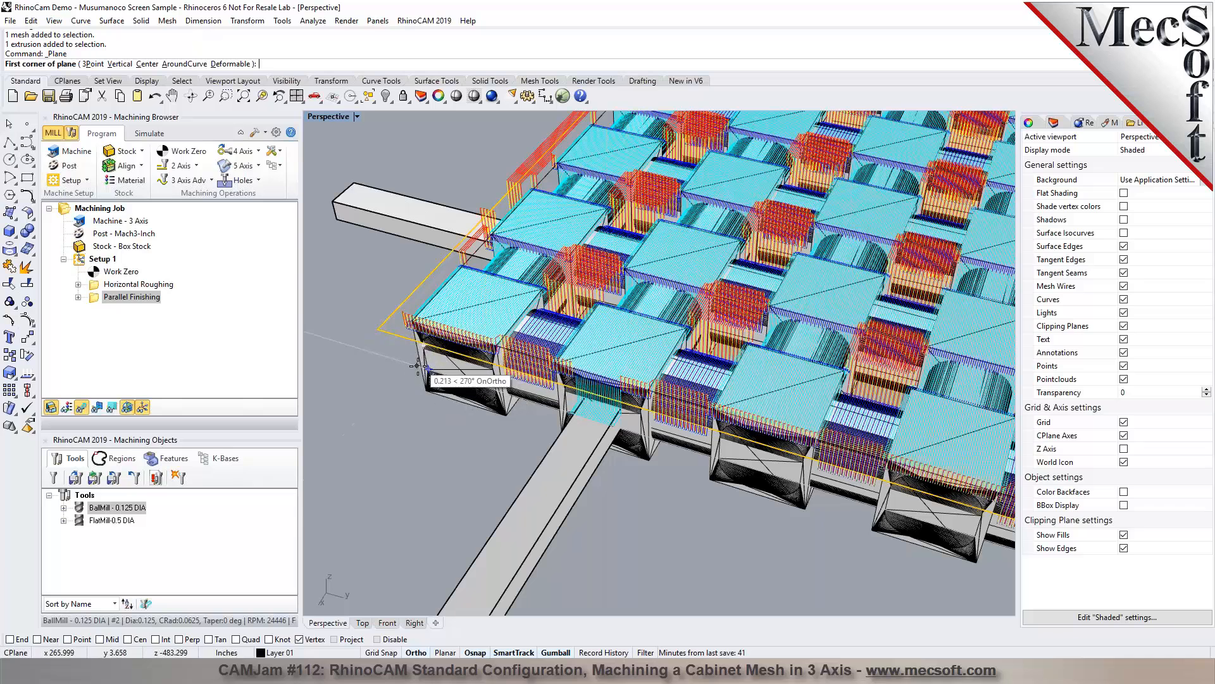
pyautogui.click(299, 639)
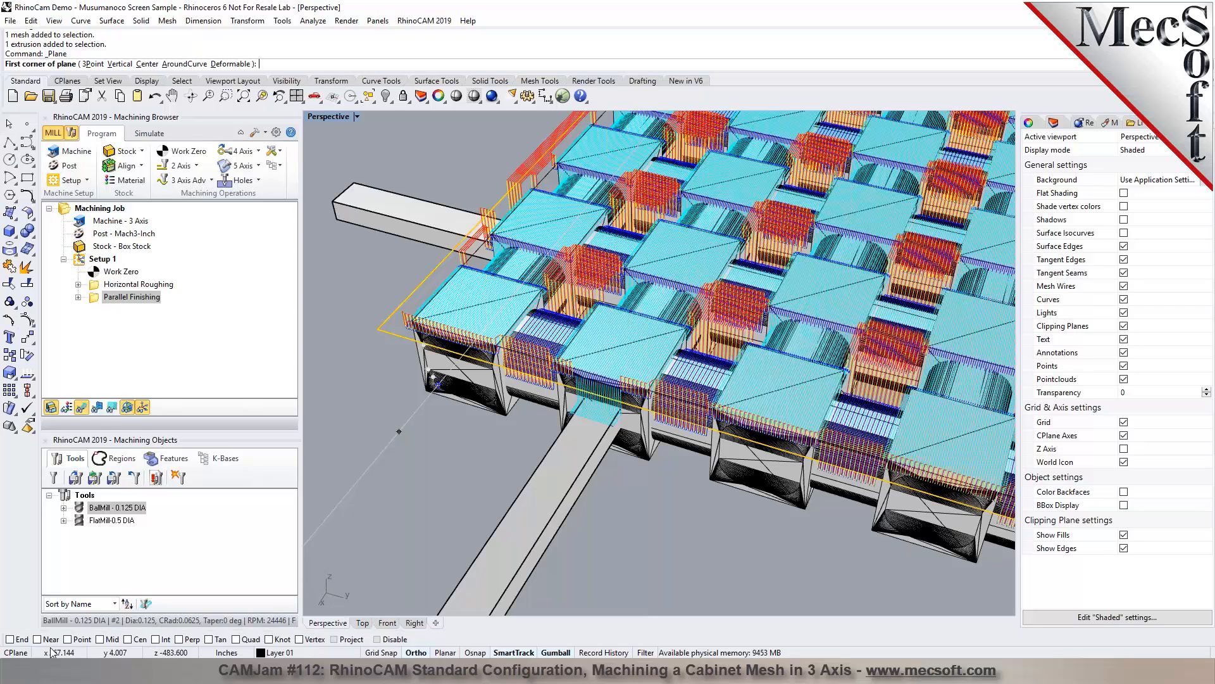
pyautogui.click(9, 640)
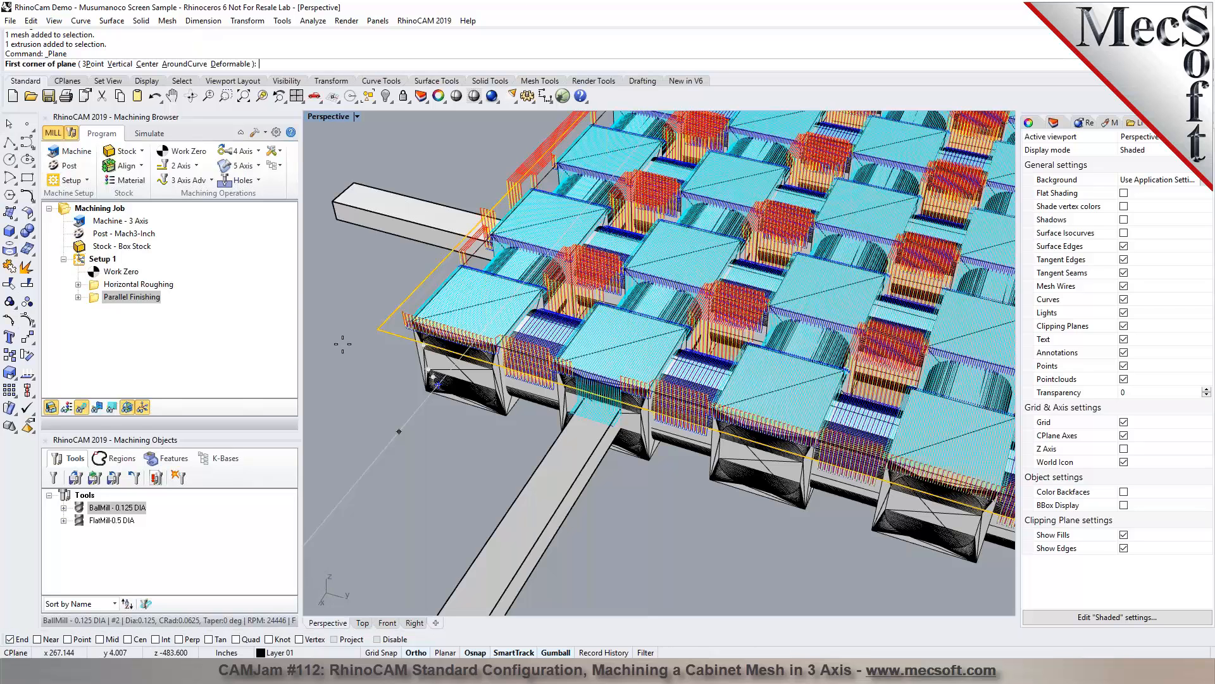
pyautogui.click(378, 328)
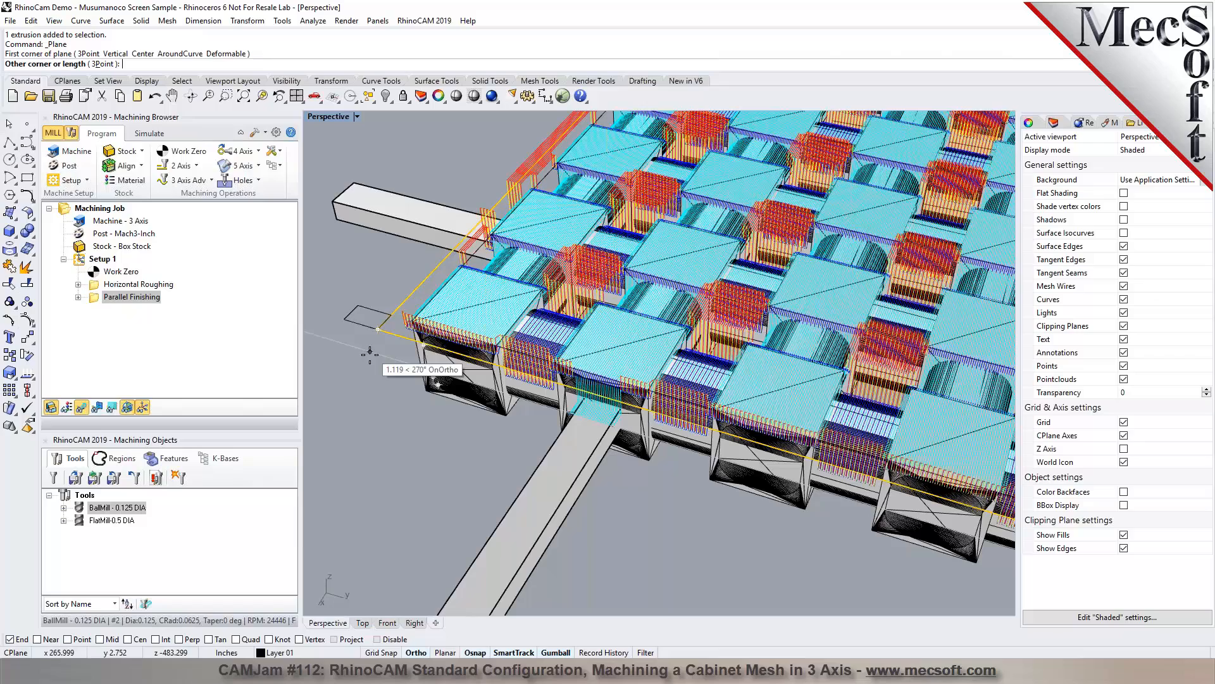
pyautogui.scroll(-6, 369, 354)
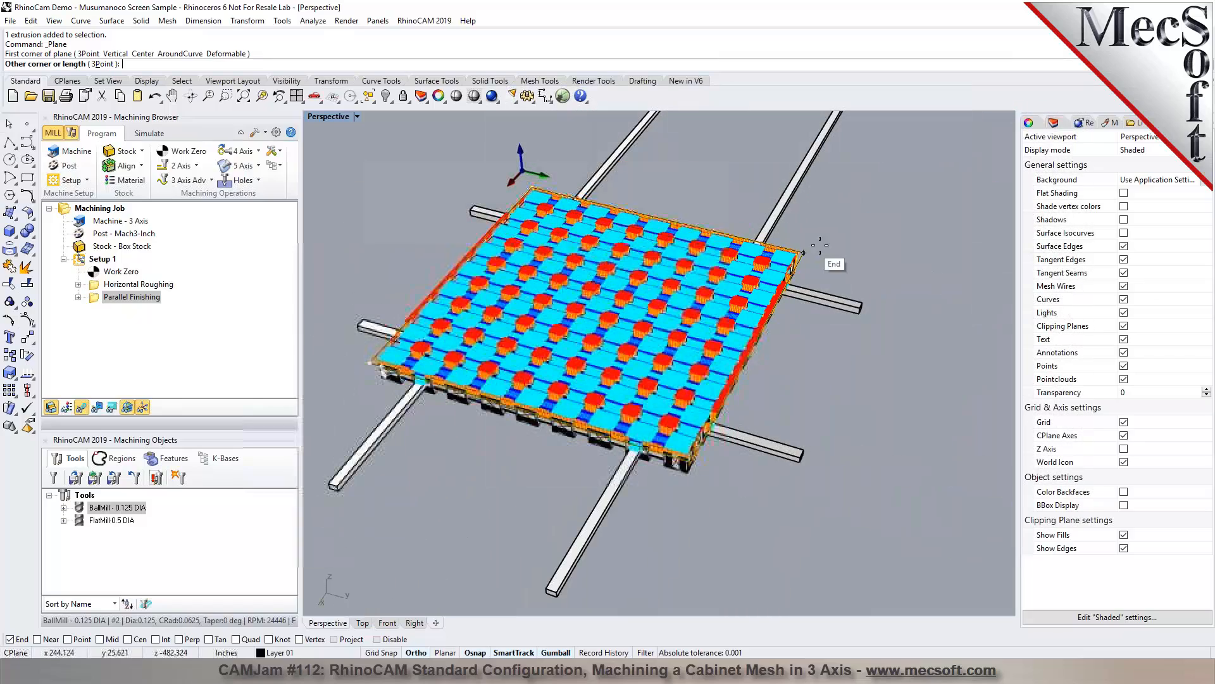
pyautogui.click(819, 246)
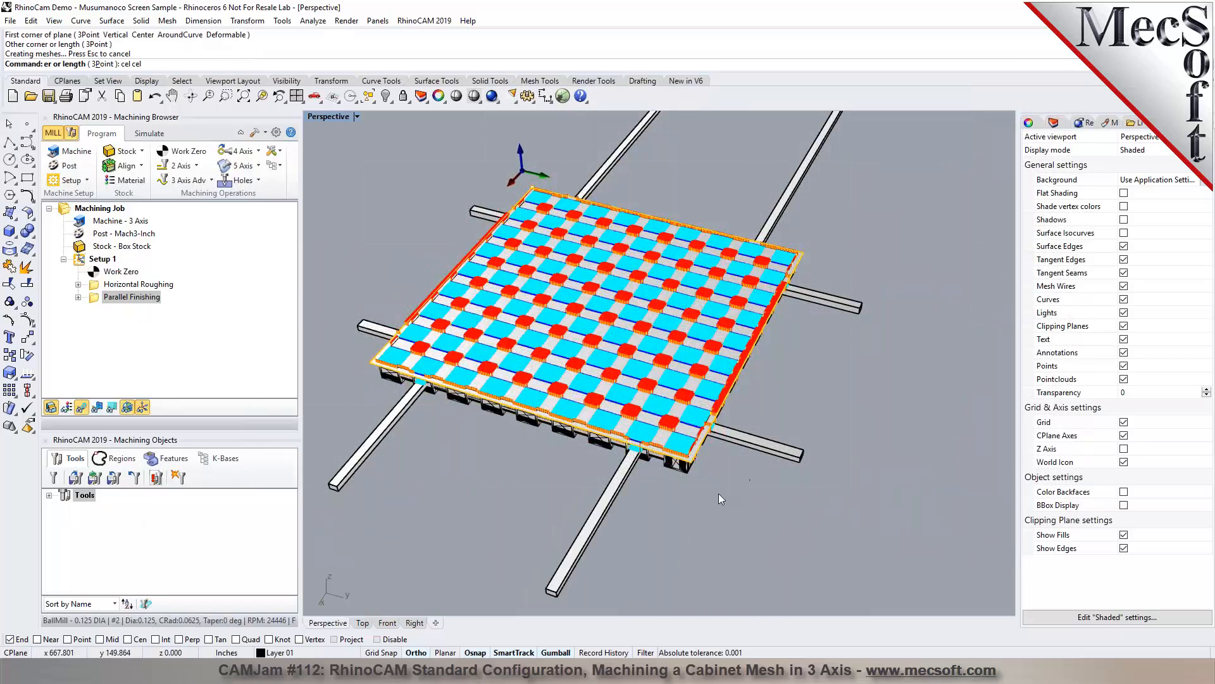
pyautogui.scroll(5, 693, 466)
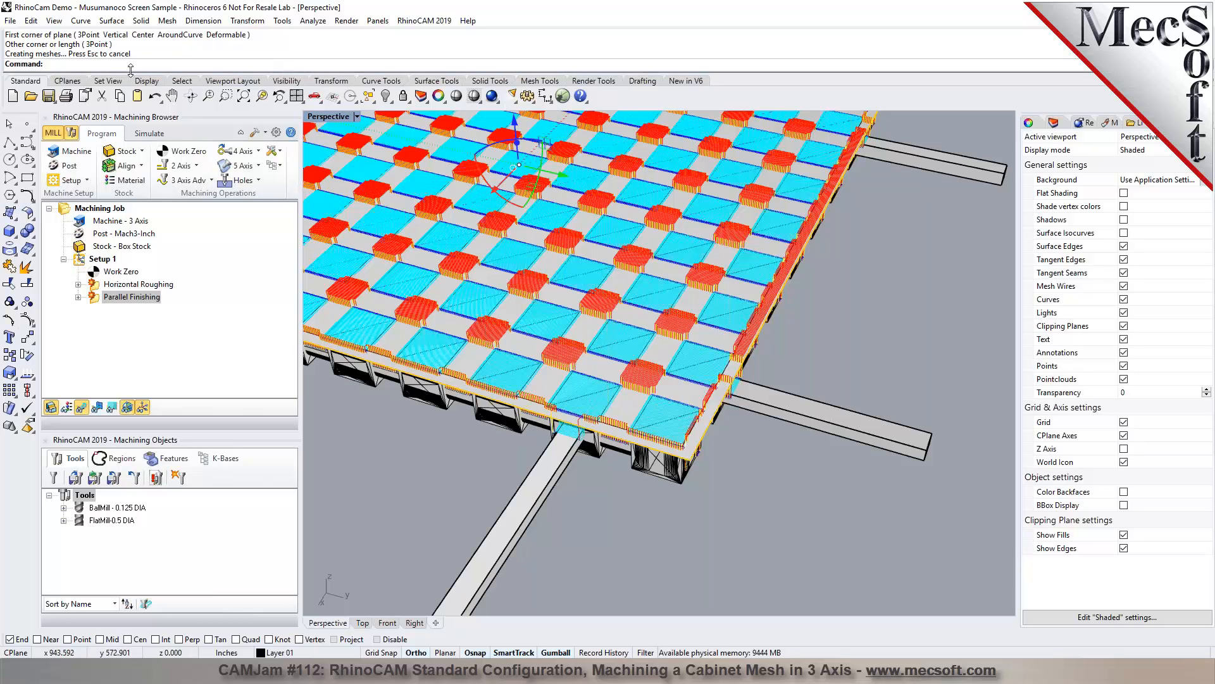
pyautogui.write('ffset')
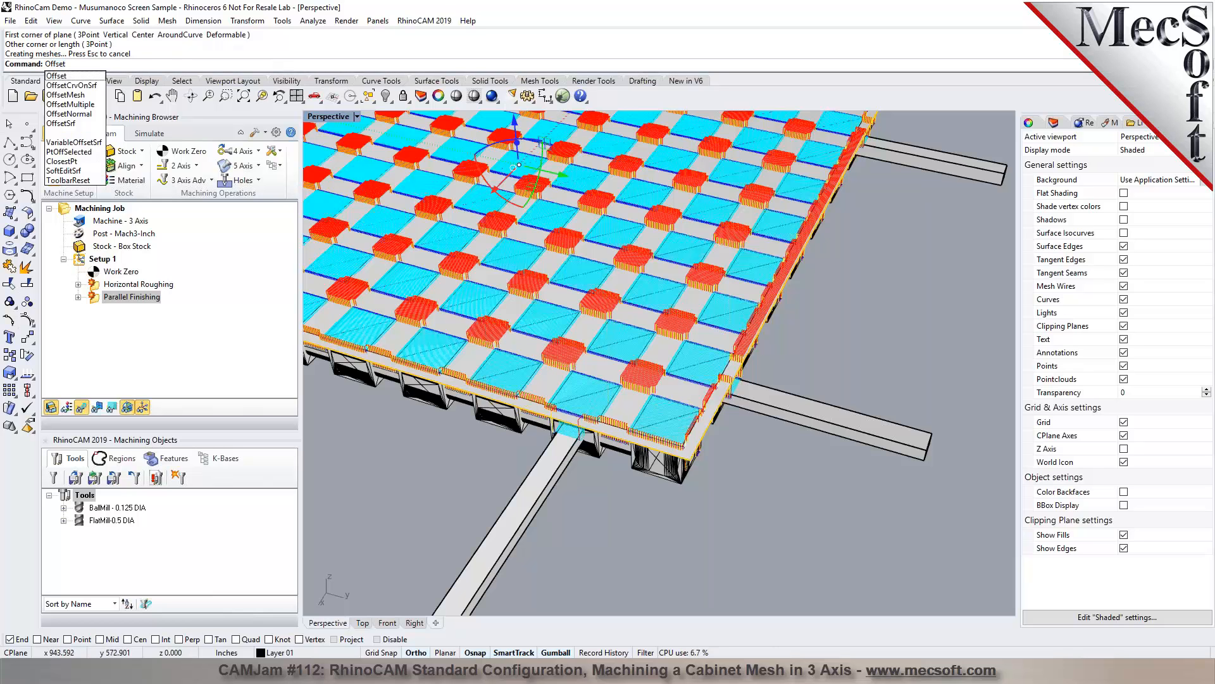
pyautogui.press('Return')
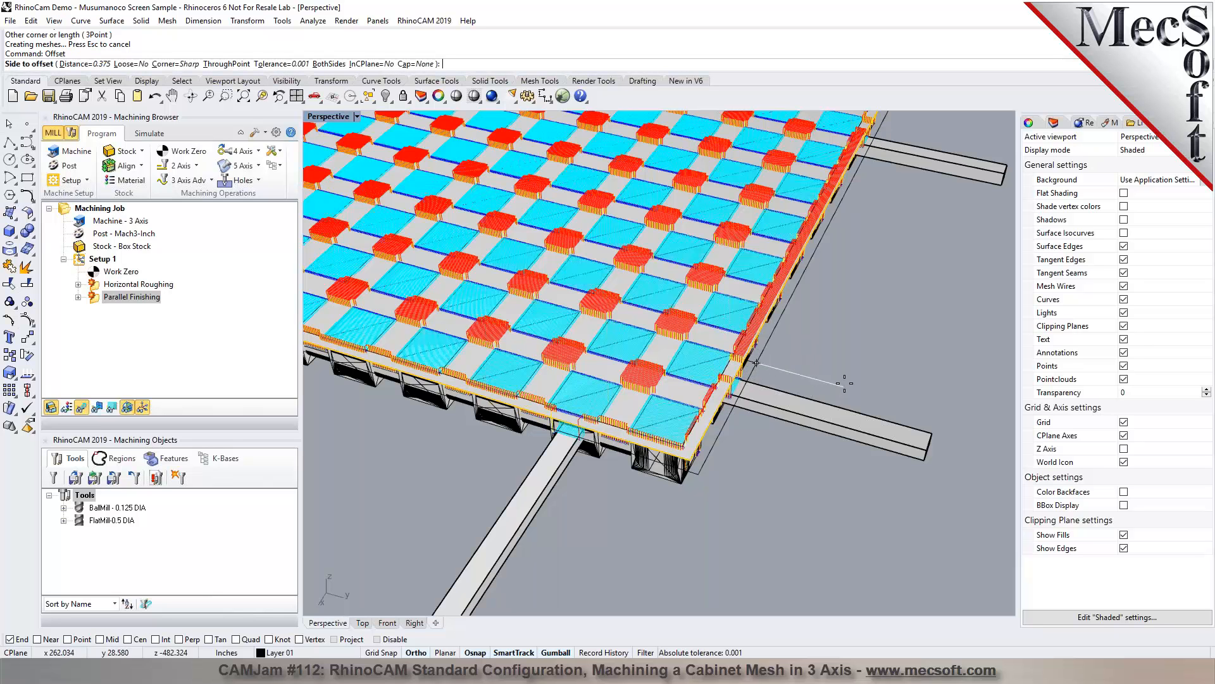
pyautogui.scroll(-5, 843, 377)
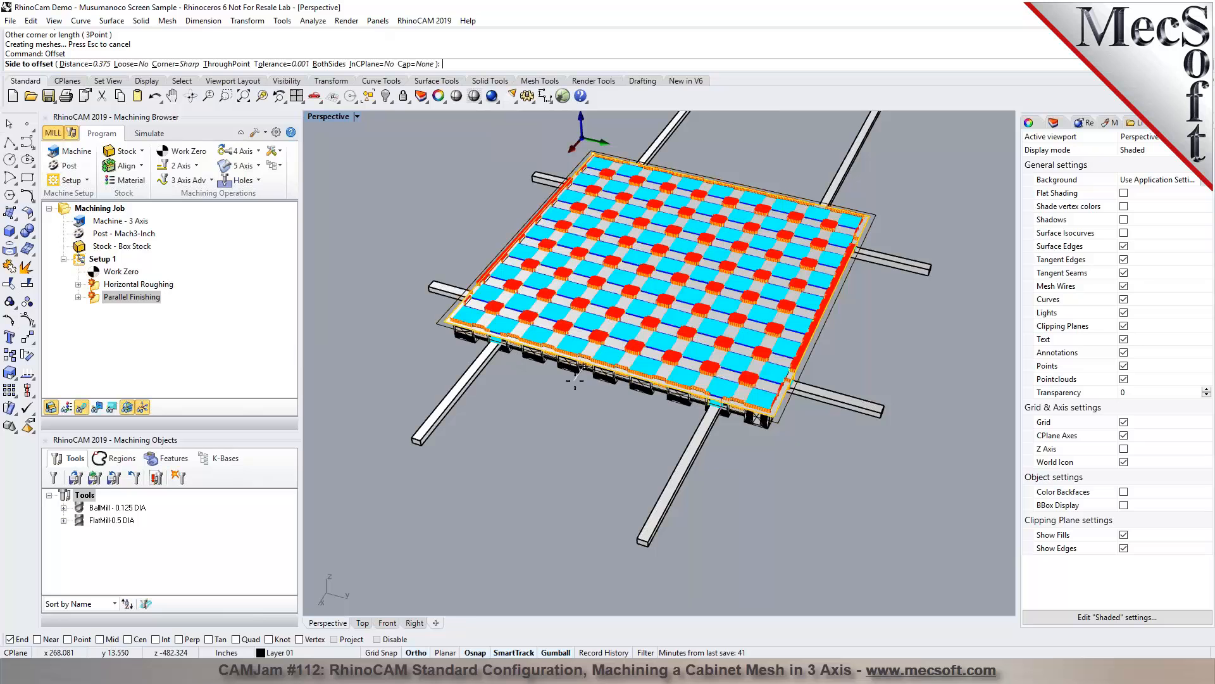
pyautogui.click(546, 200)
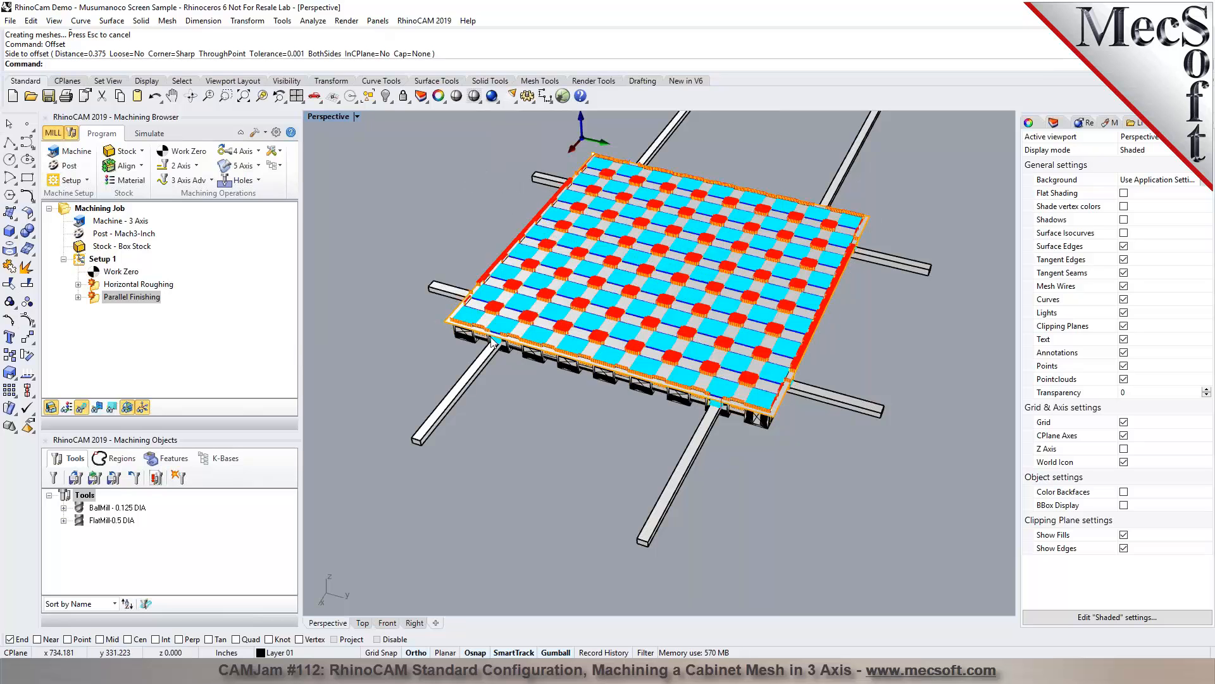
pyautogui.scroll(3, 436, 333)
pyautogui.scroll(4, 436, 333)
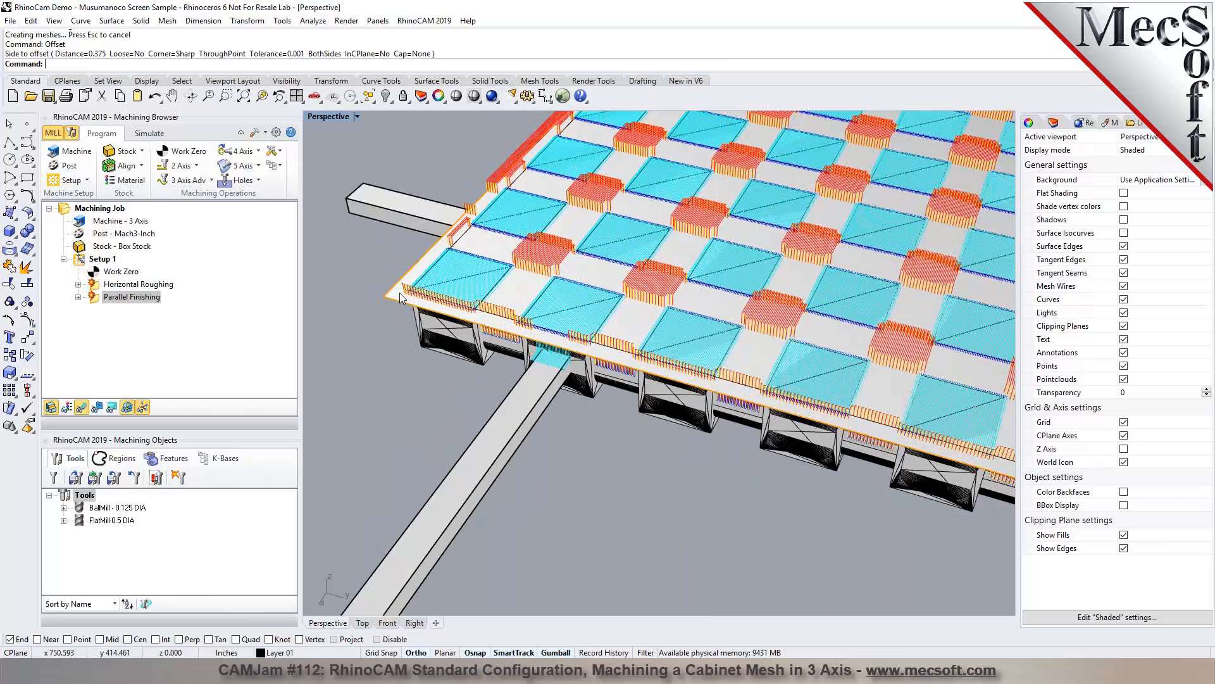
pyautogui.click(400, 293)
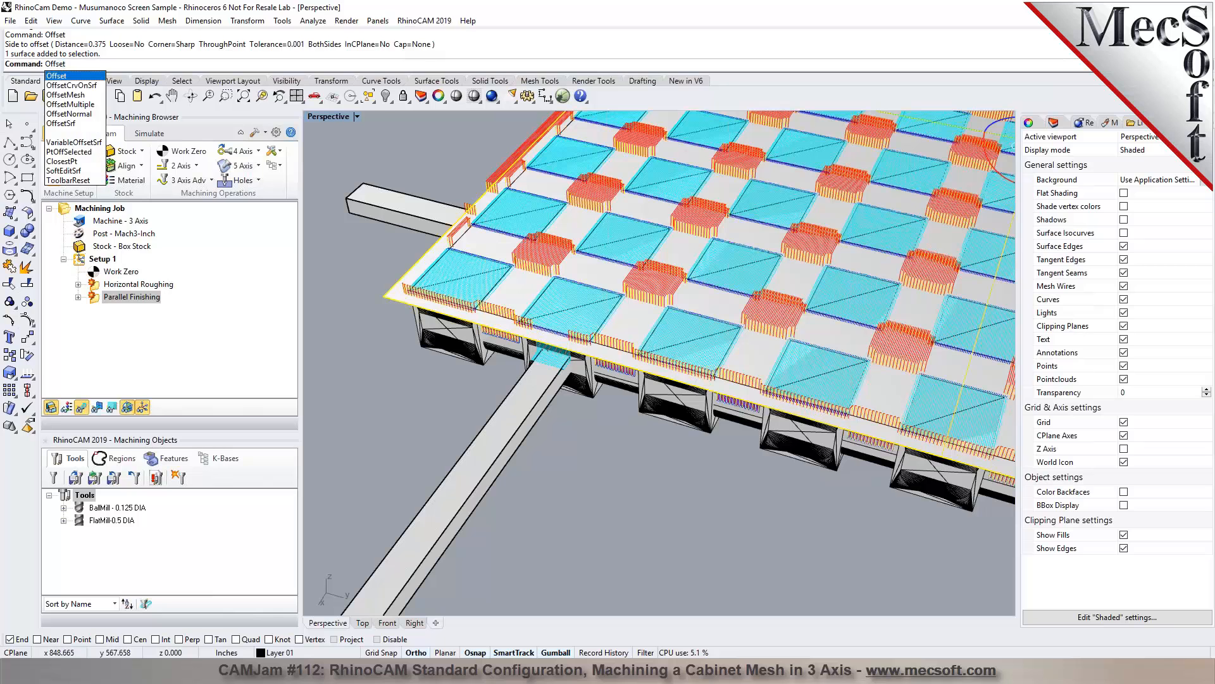
pyautogui.press('Return')
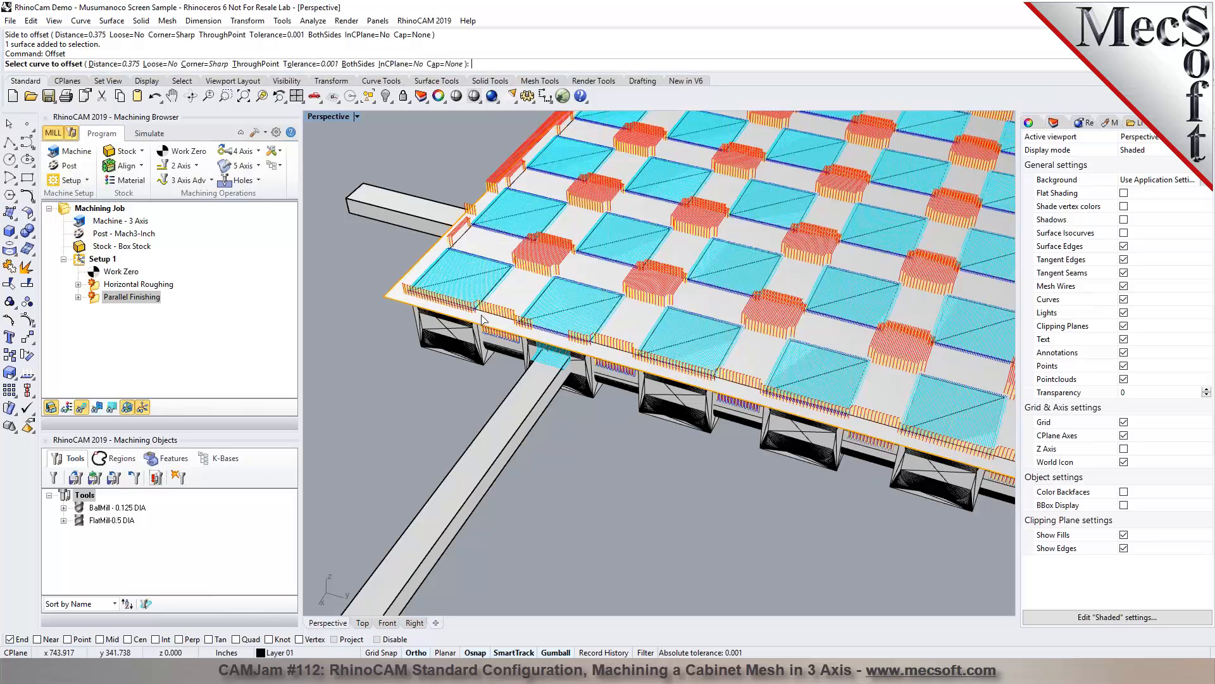
pyautogui.scroll(-2, 522, 354)
pyautogui.scroll(-5, 510, 359)
pyautogui.moveTo(687, 308); pyautogui.dragTo(667, 253, button='right')
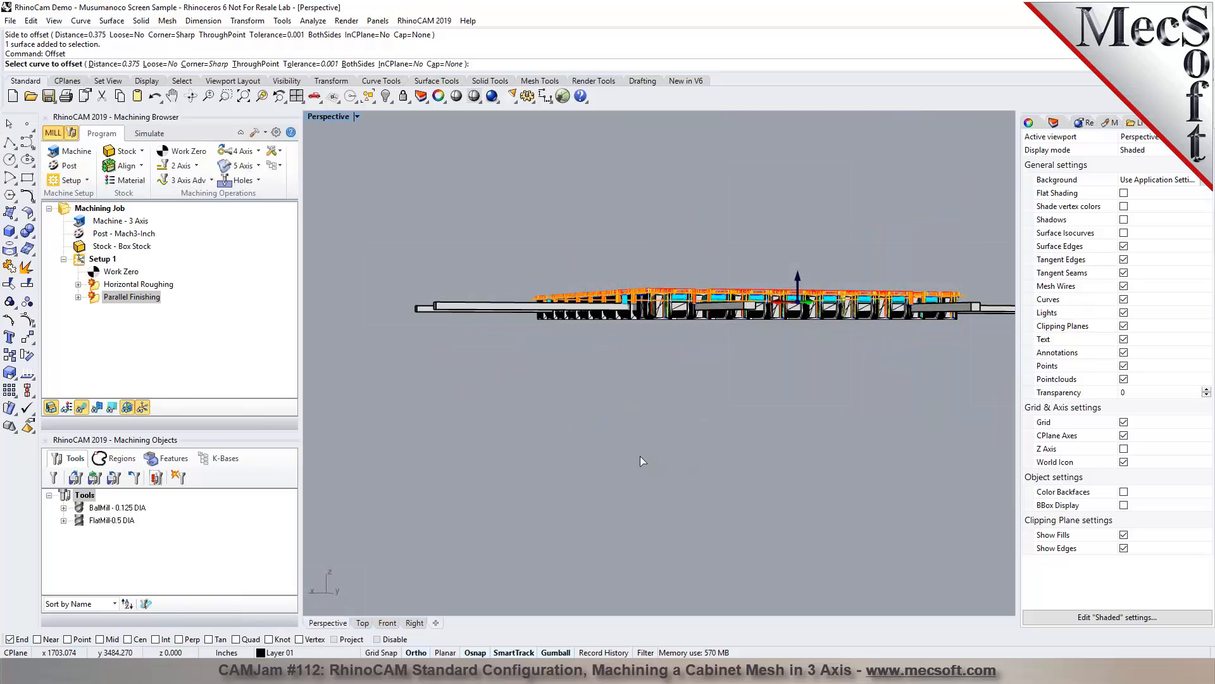
pyautogui.scroll(6, 690, 435)
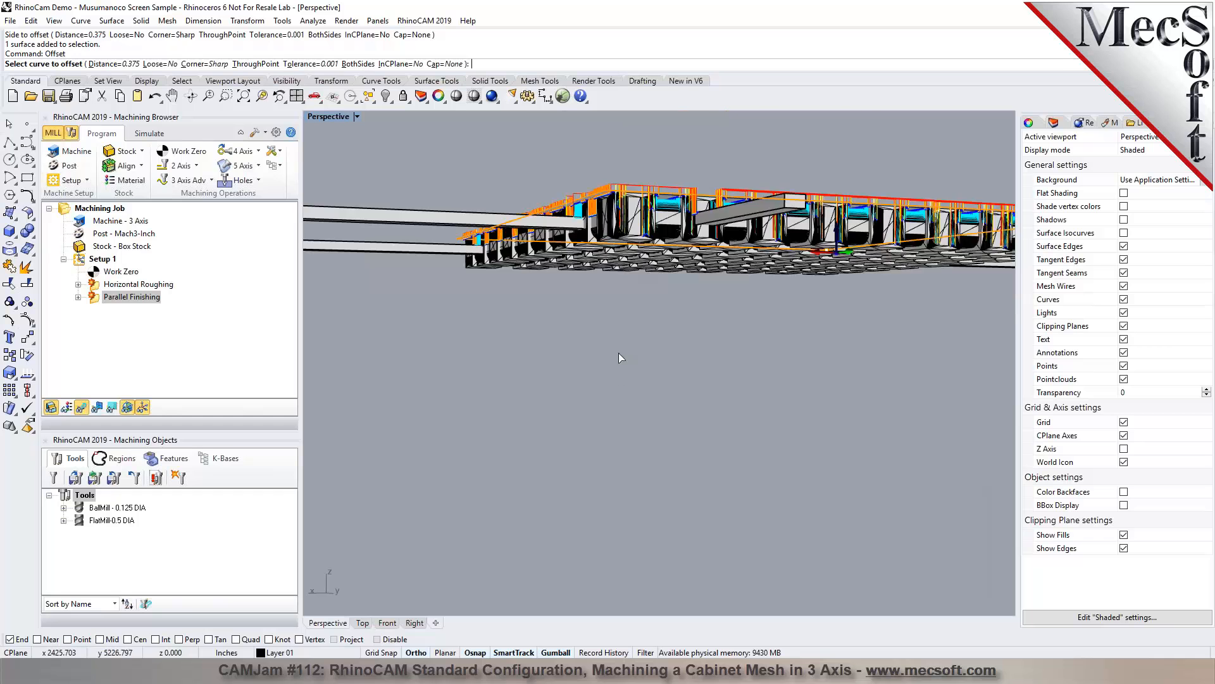
pyautogui.scroll(-3, 602, 463)
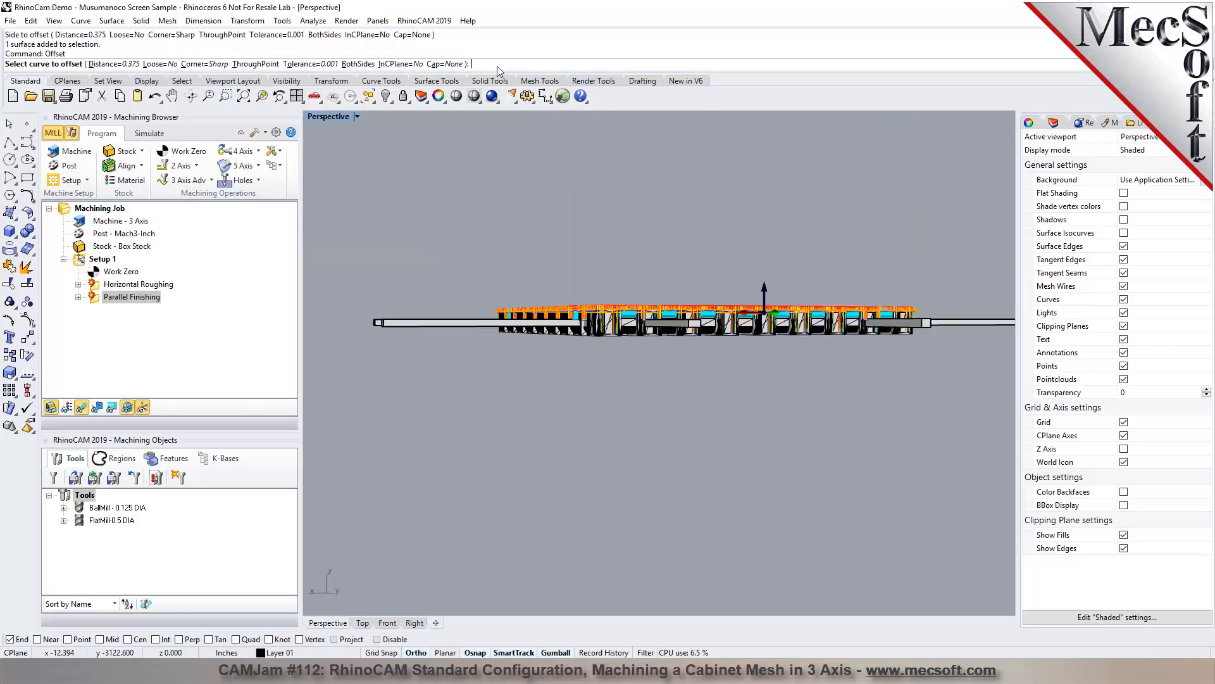
pyautogui.press('Escape')
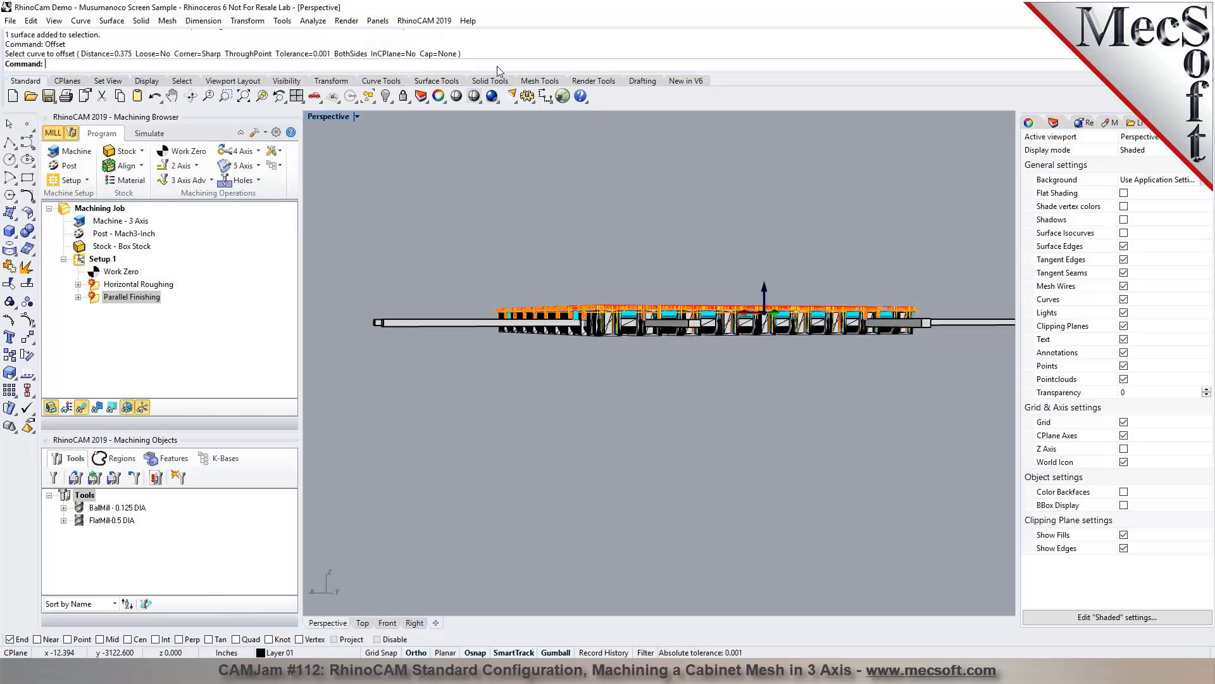
# Step: Start a surface offset of the new plane covering the cabinet mesh and set its distance to 0.75
pyautogui.click(111, 21)
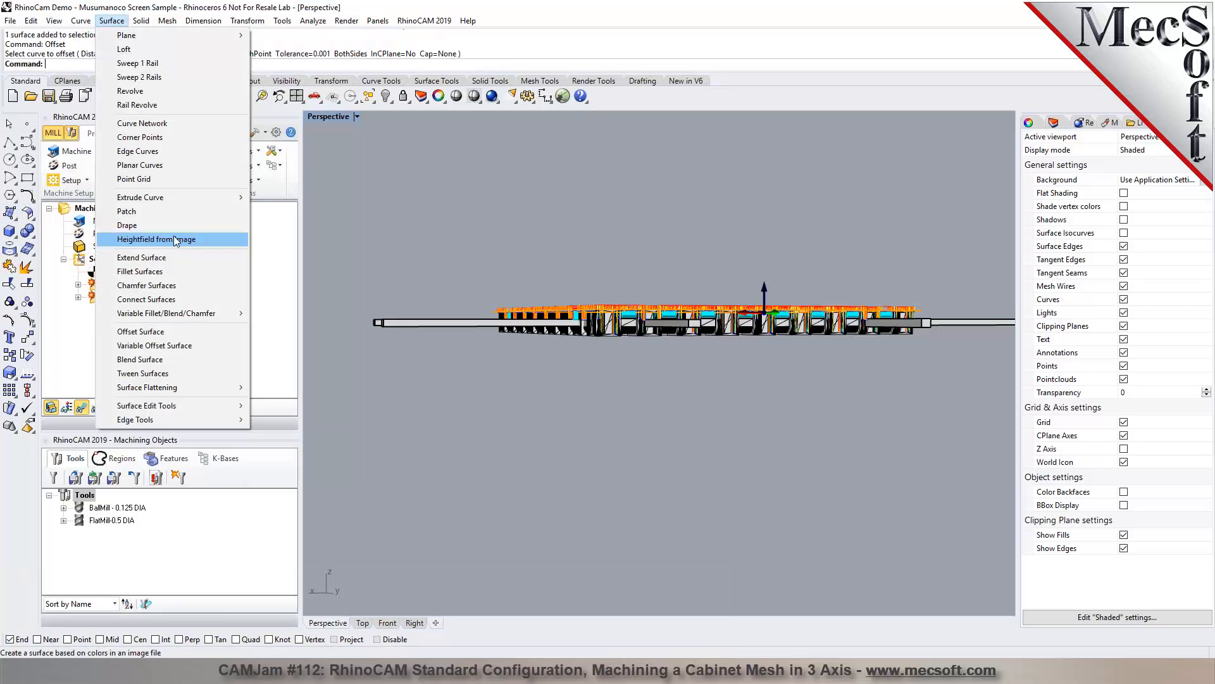
pyautogui.click(148, 335)
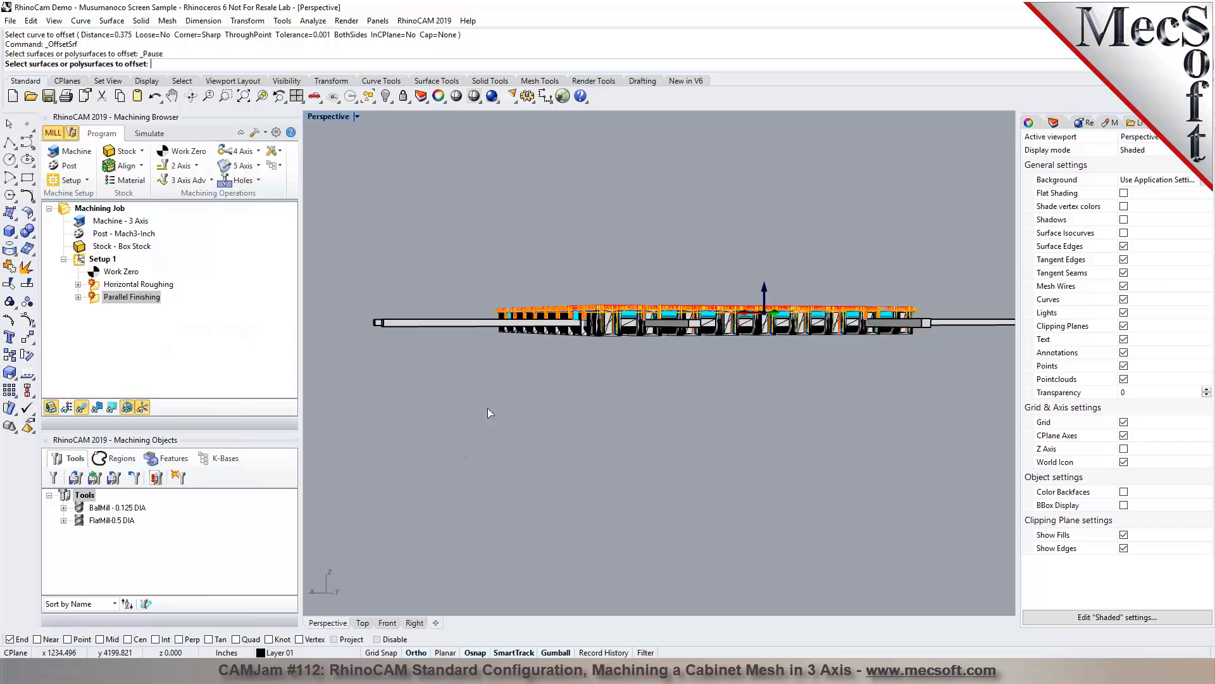
pyautogui.moveTo(522, 290); pyautogui.dragTo(442, 342, button='right')
pyautogui.scroll(6, 442, 342)
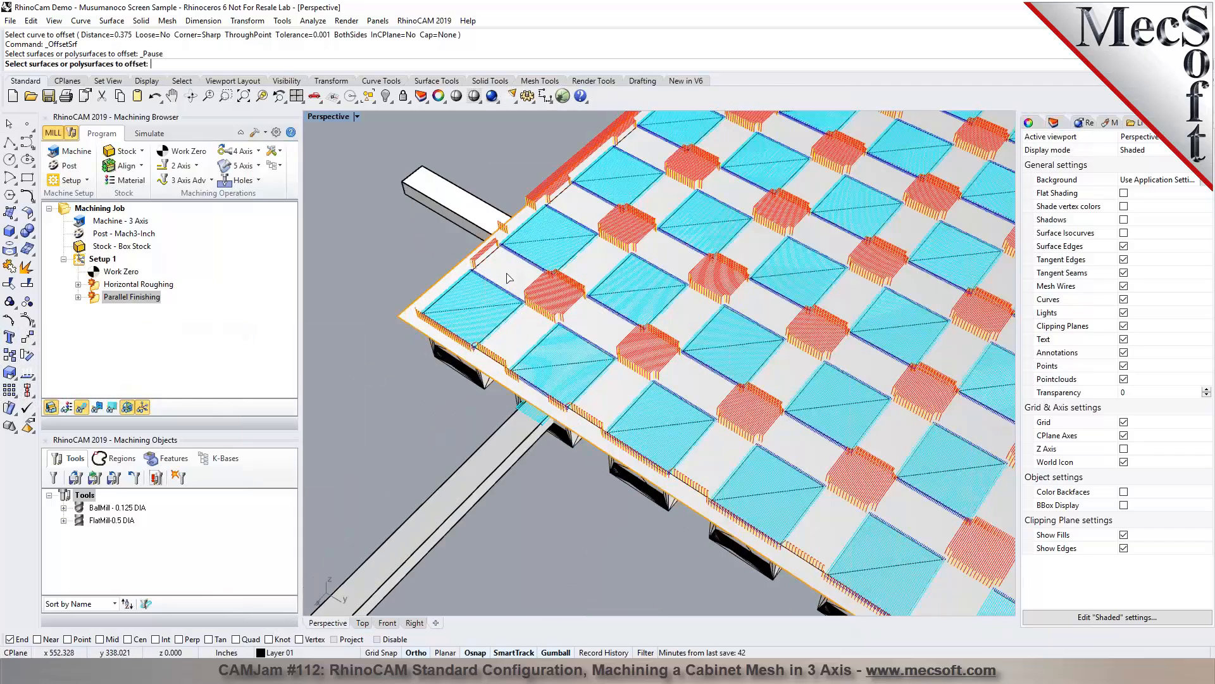
pyautogui.click(510, 279)
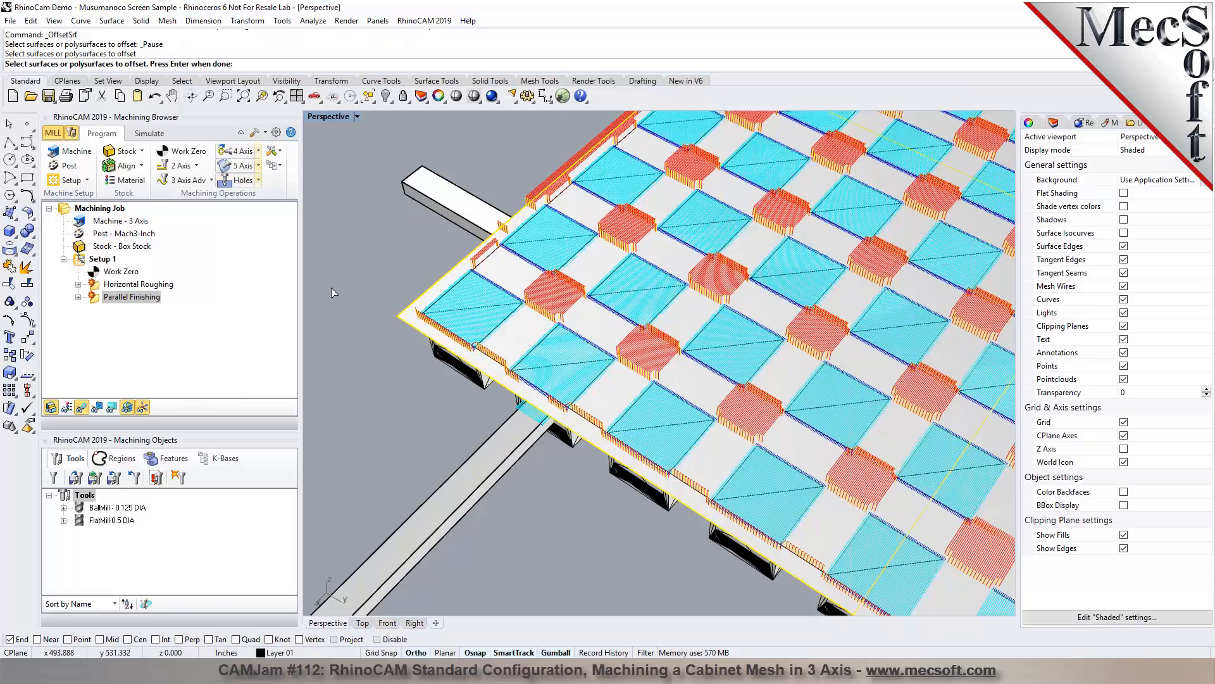
pyautogui.scroll(-3, 386, 269)
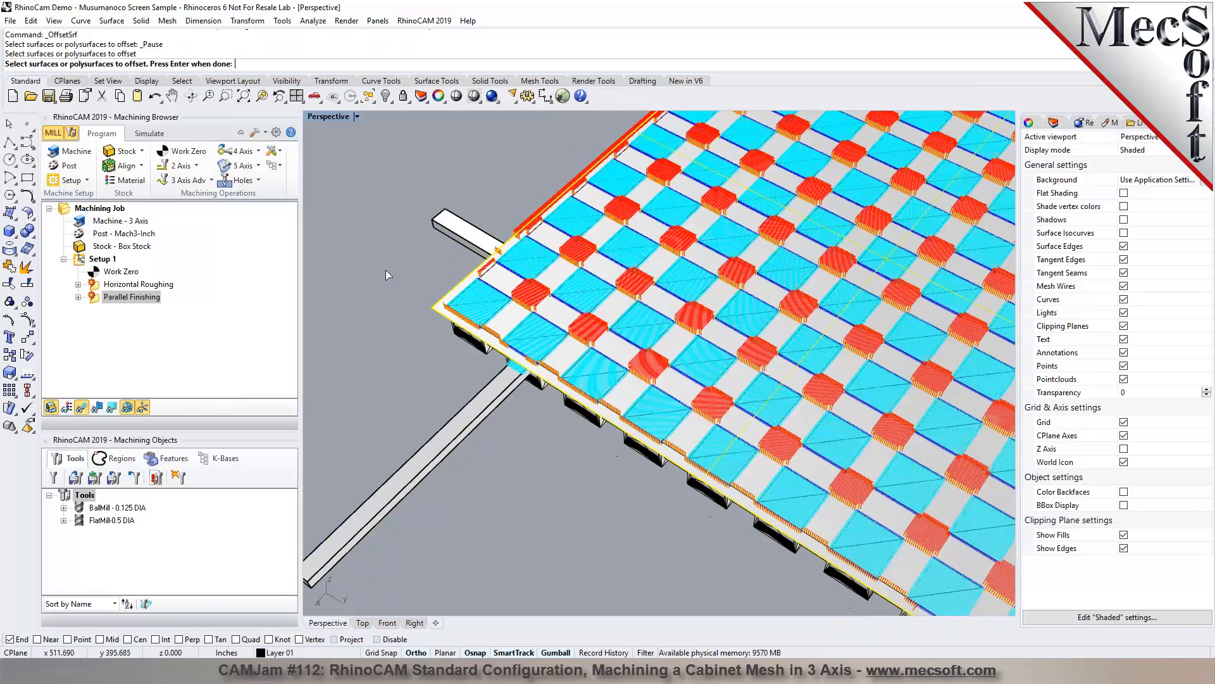
pyautogui.press('Return')
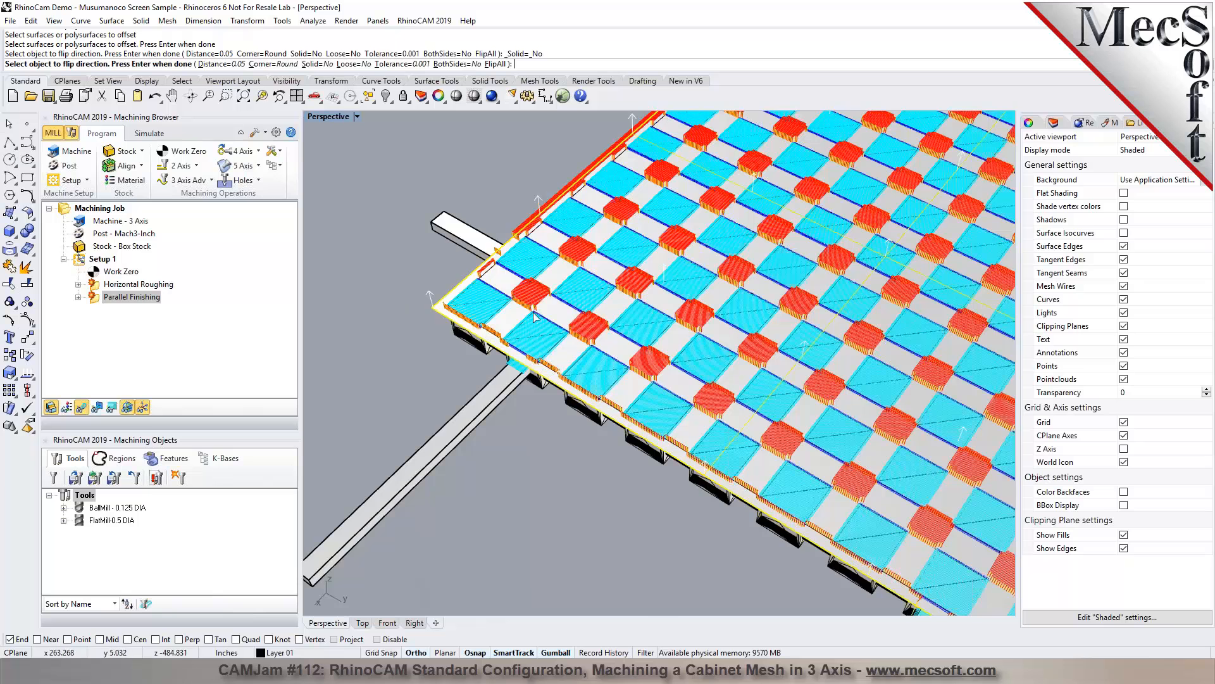
pyautogui.scroll(-4, 512, 288)
pyautogui.click(221, 64)
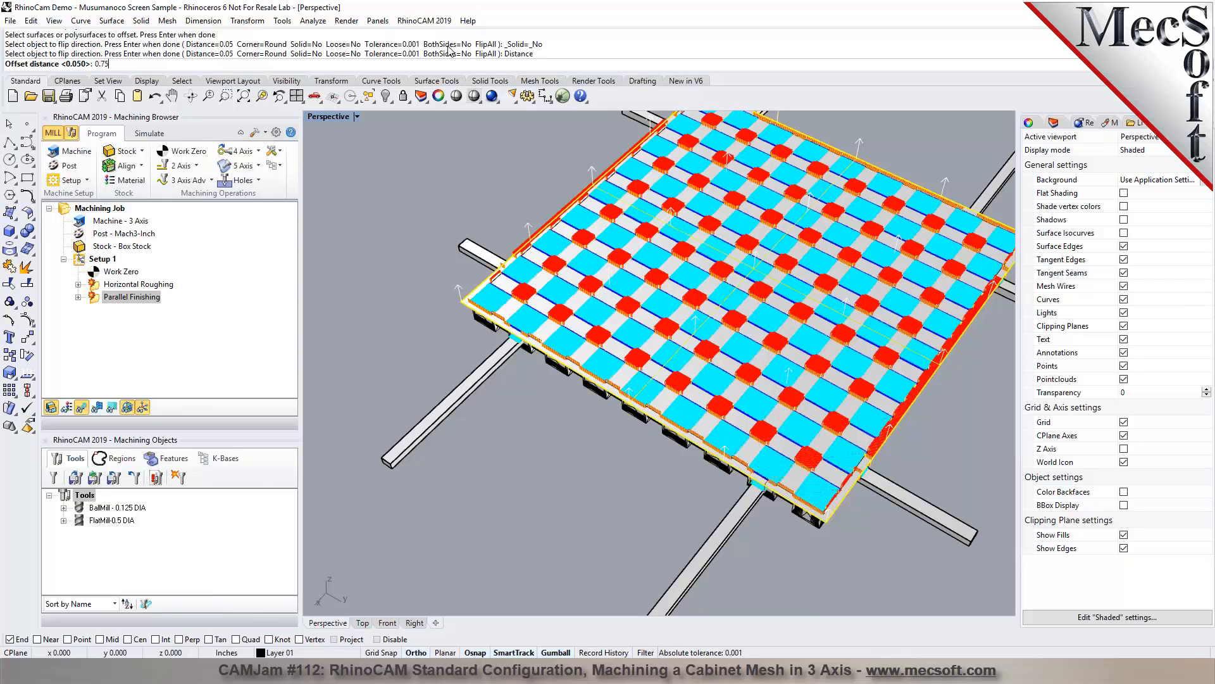
pyautogui.press('Return')
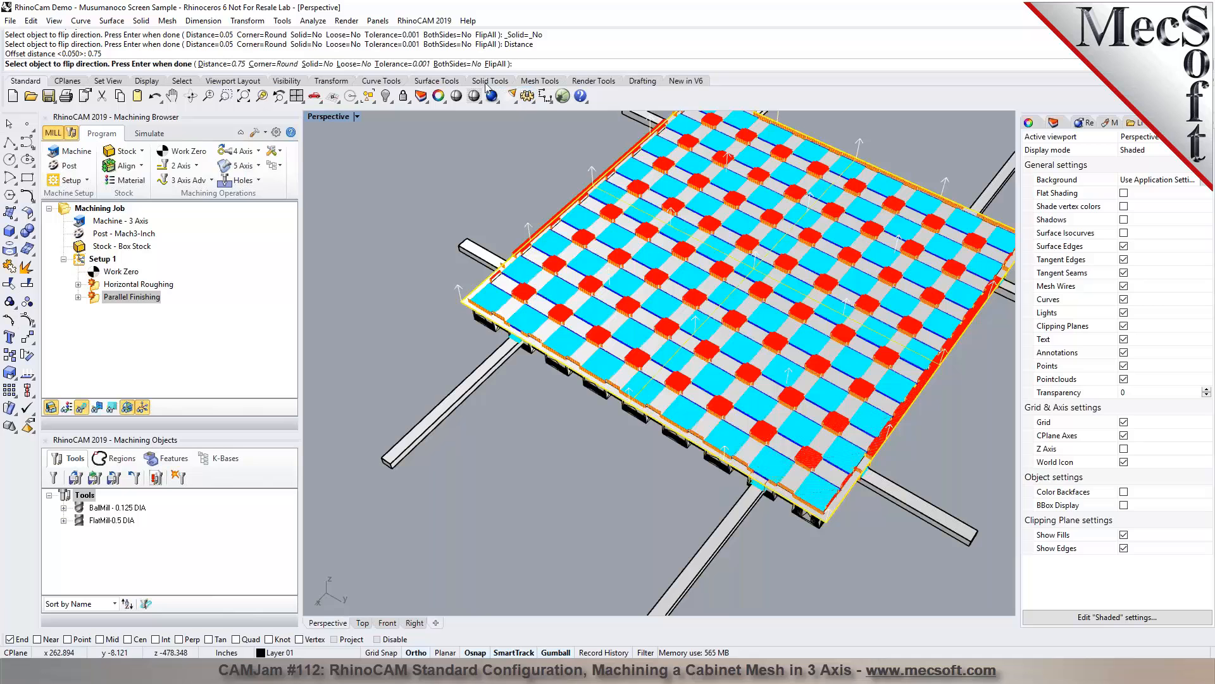
# Step: Try to reverse the surface offset by entering a distance of -0.75
pyautogui.click(212, 64)
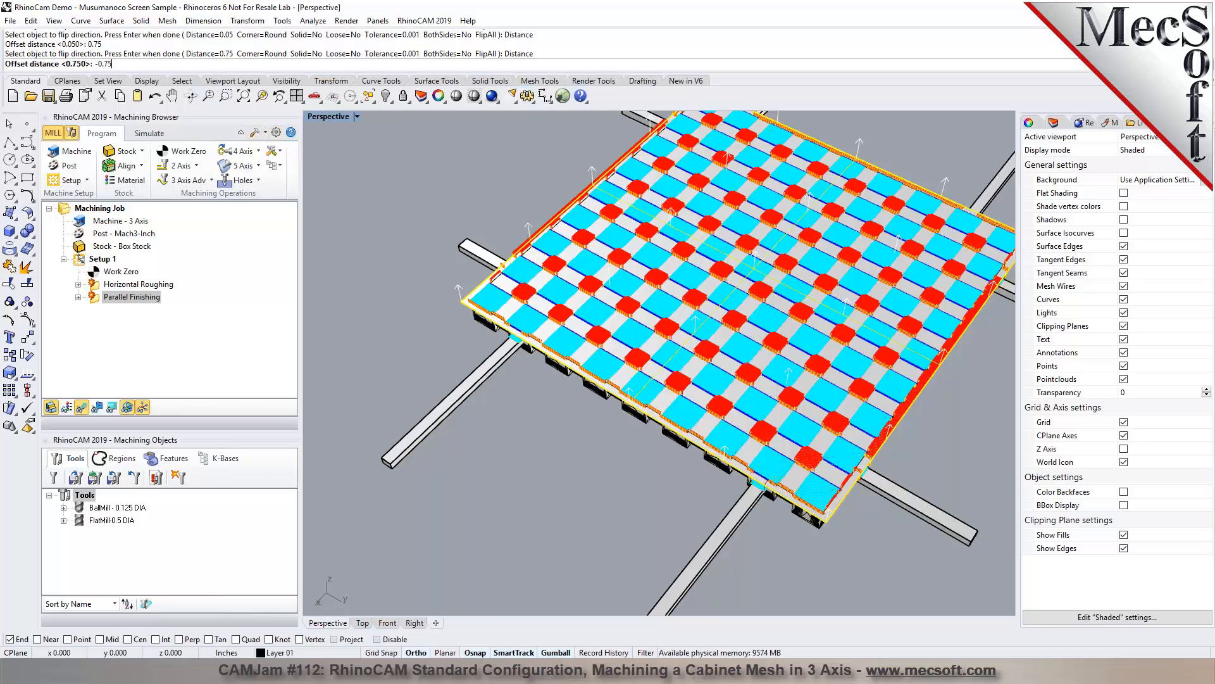
pyautogui.press('Return')
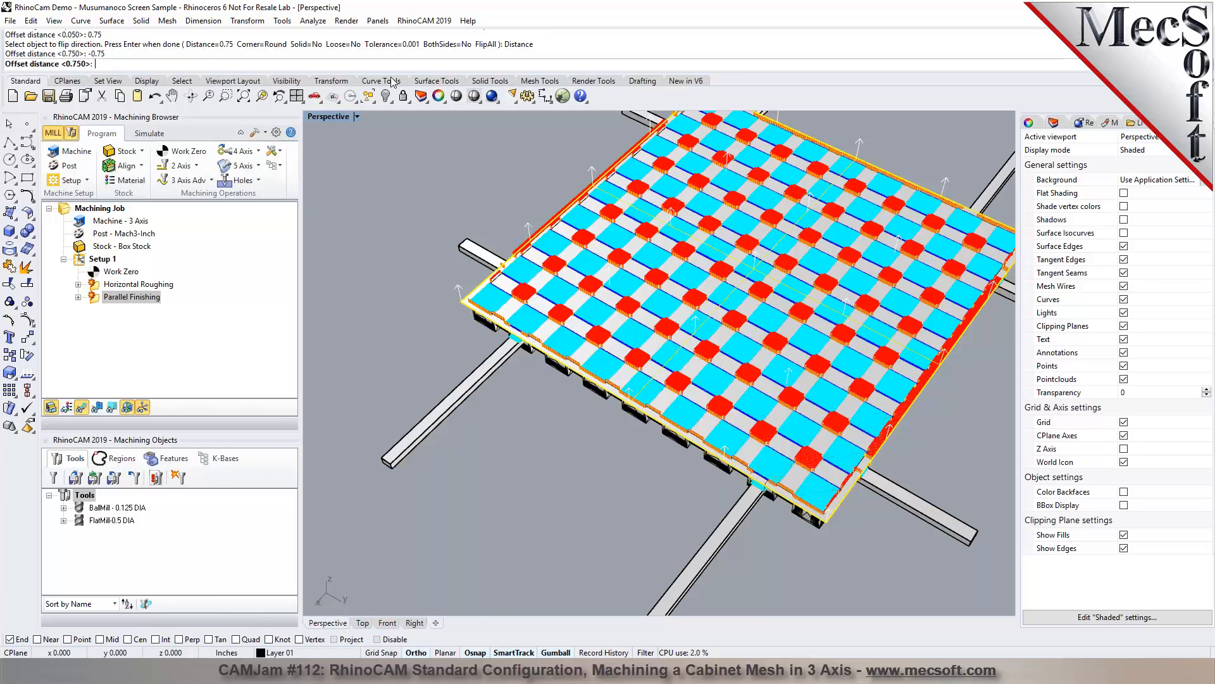
pyautogui.press('Return')
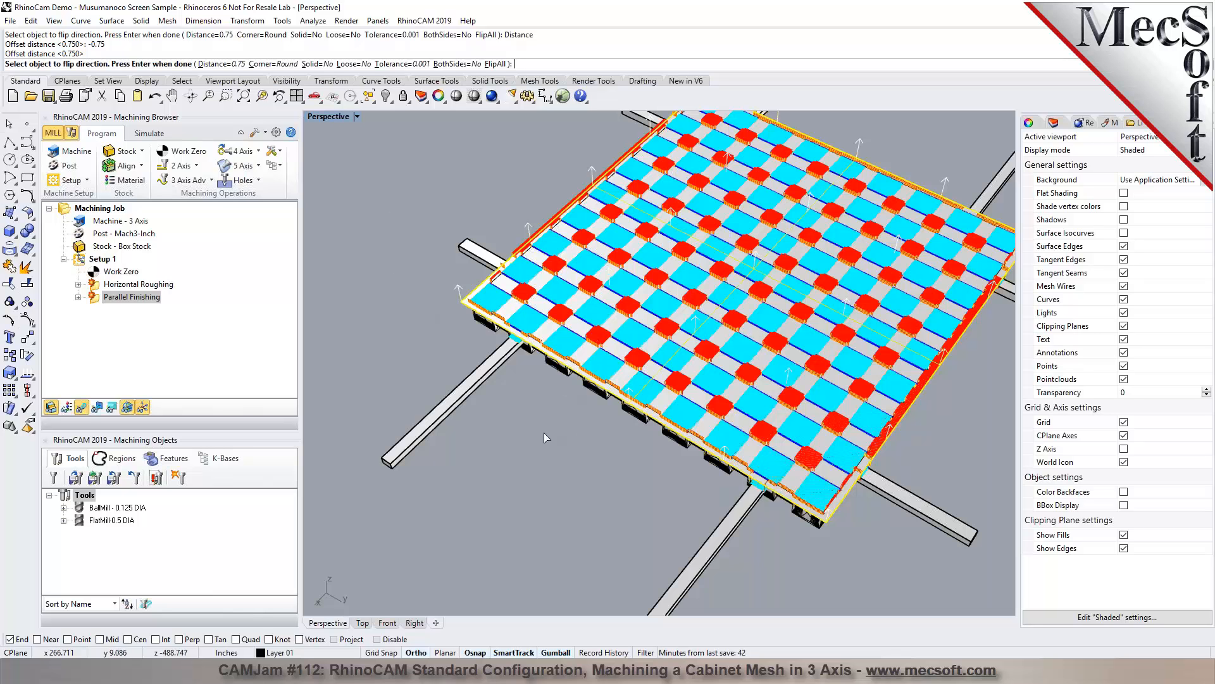
# Step: Flip the offset direction so it points below the plane and create the offset surface
pyautogui.press('Return')
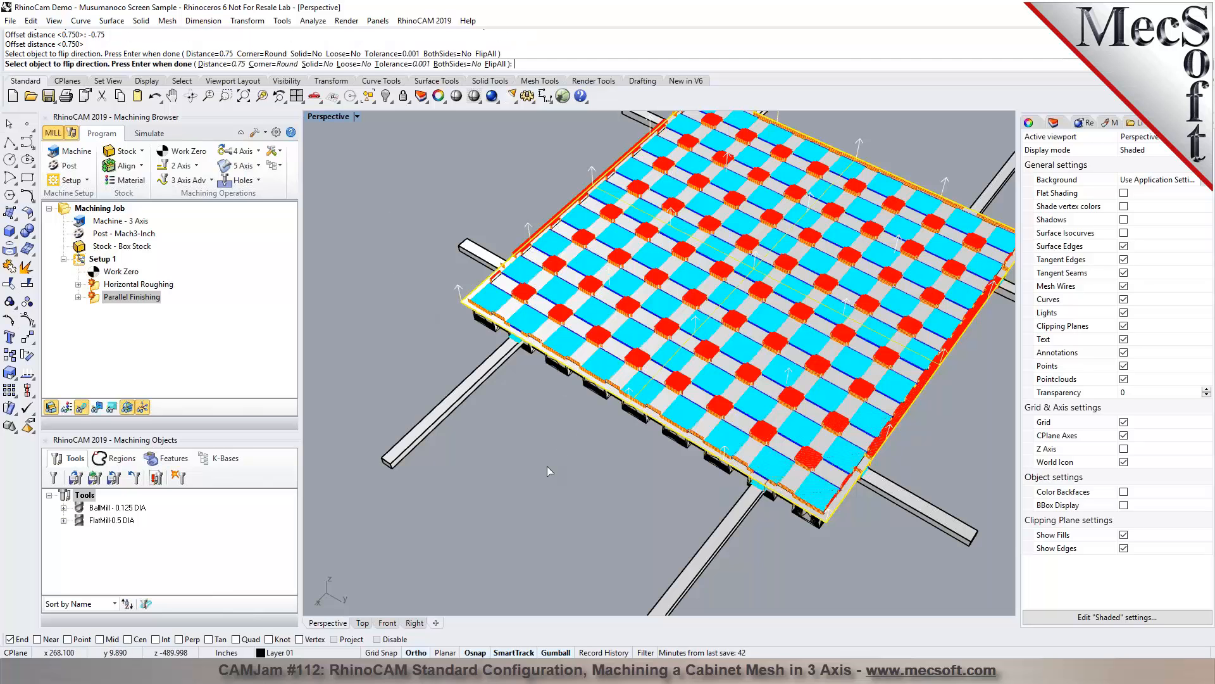
pyautogui.click(496, 63)
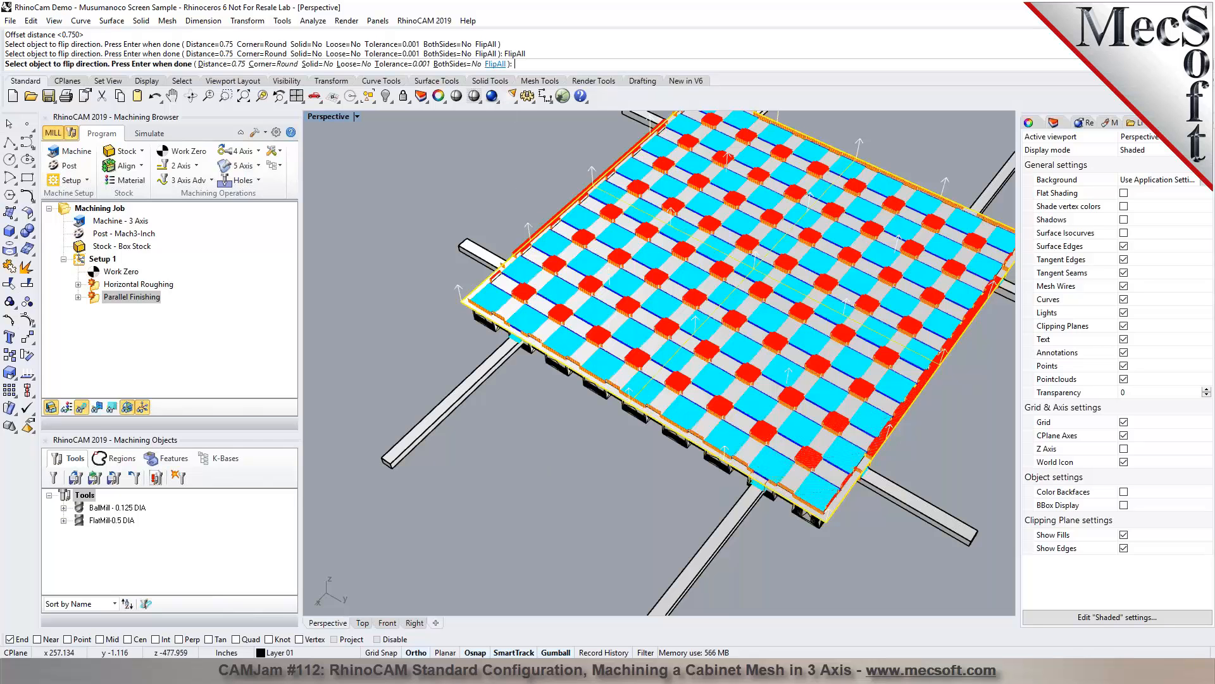
pyautogui.press('Return')
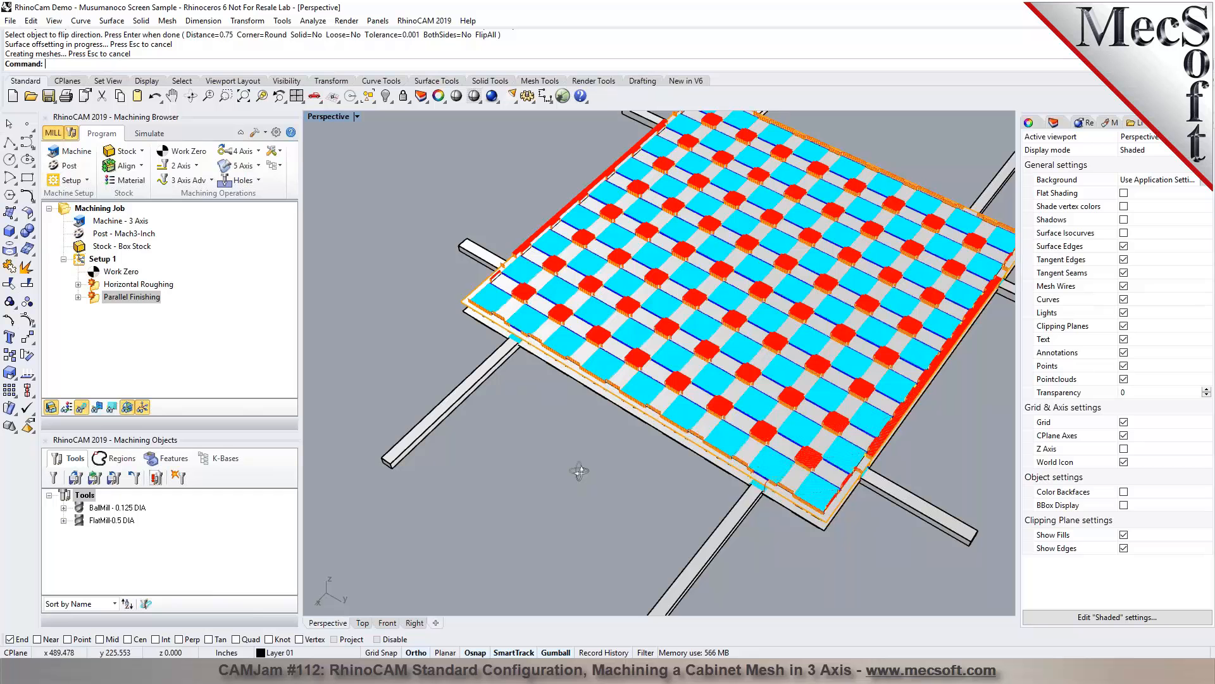
# Step: Move the upper plane surface onto a new layer named ref and hide that layer
pyautogui.scroll(3, 519, 303)
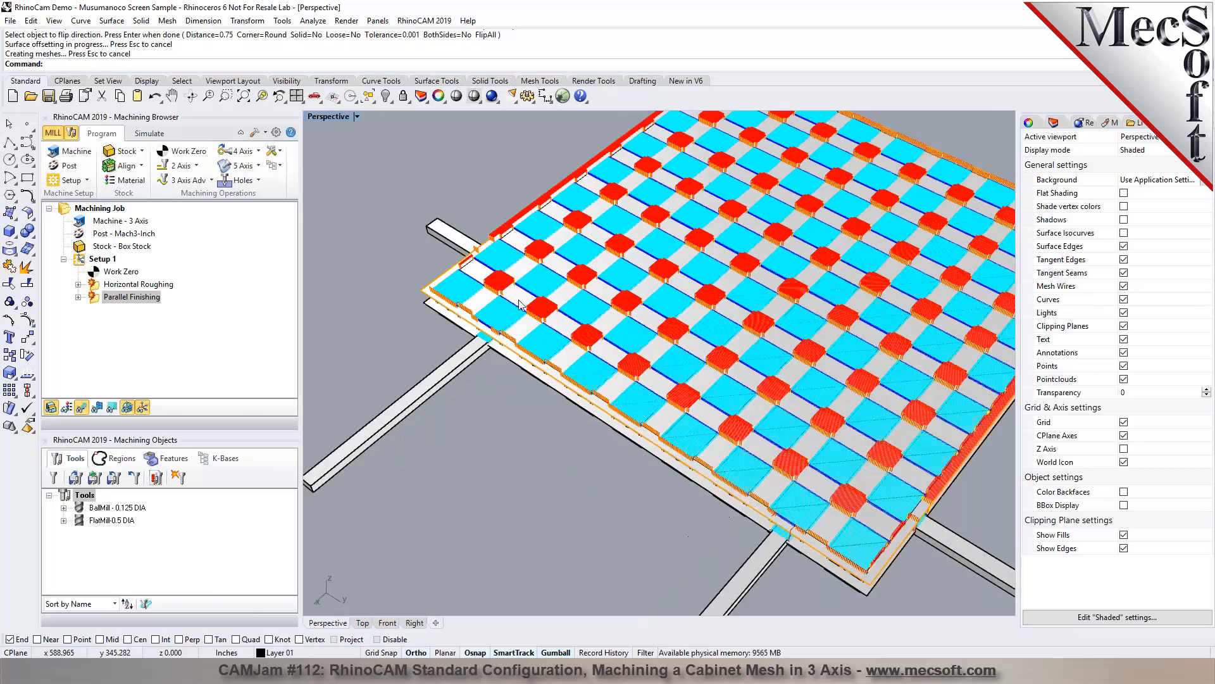
pyautogui.scroll(2, 481, 303)
pyautogui.click(442, 303)
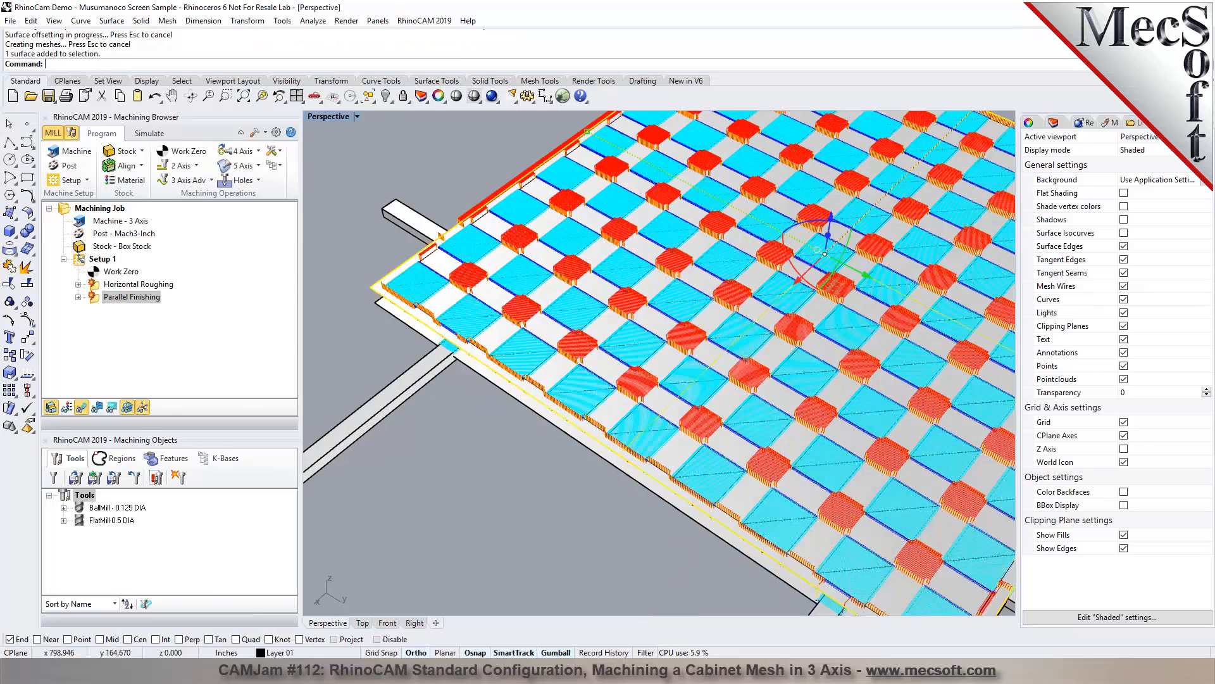
pyautogui.click(1052, 122)
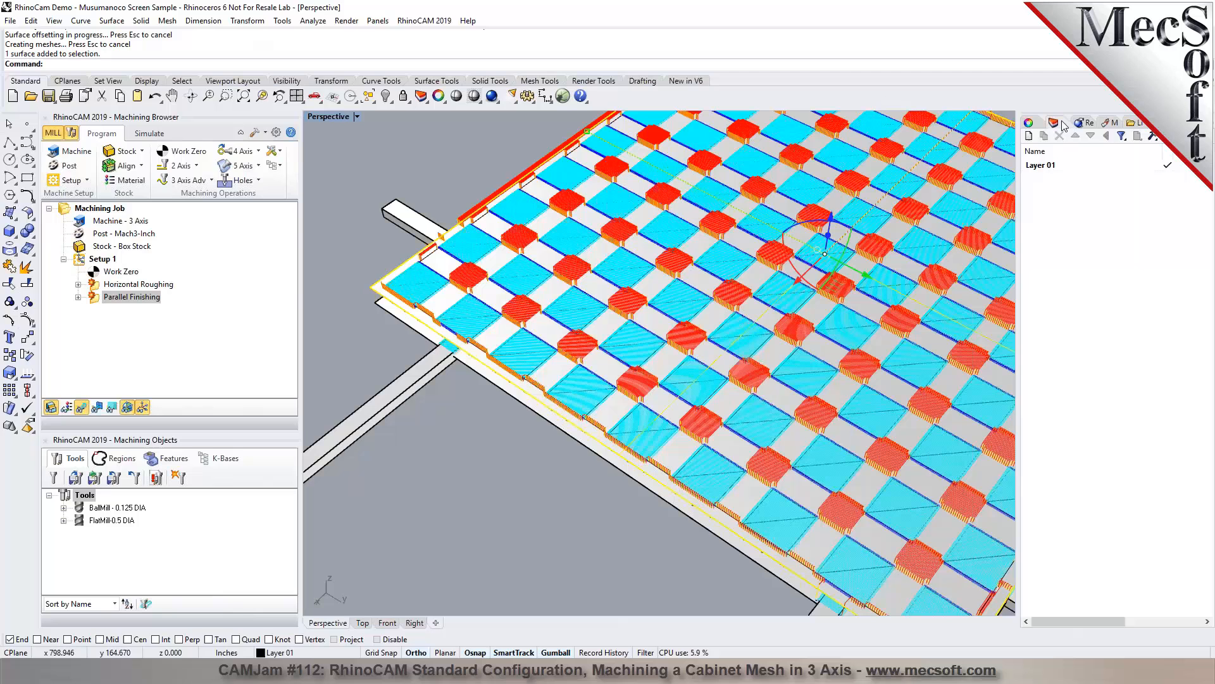
pyautogui.click(1028, 136)
pyautogui.write('ref')
pyautogui.press('Return')
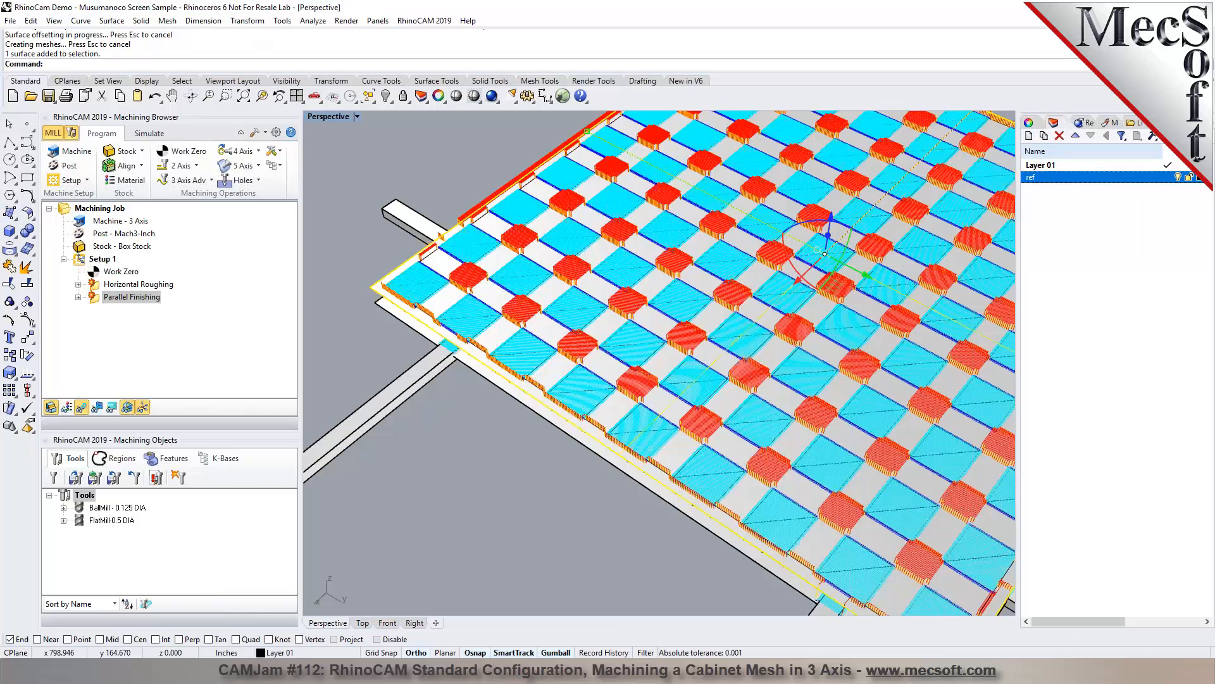
pyautogui.rightClick(1036, 177)
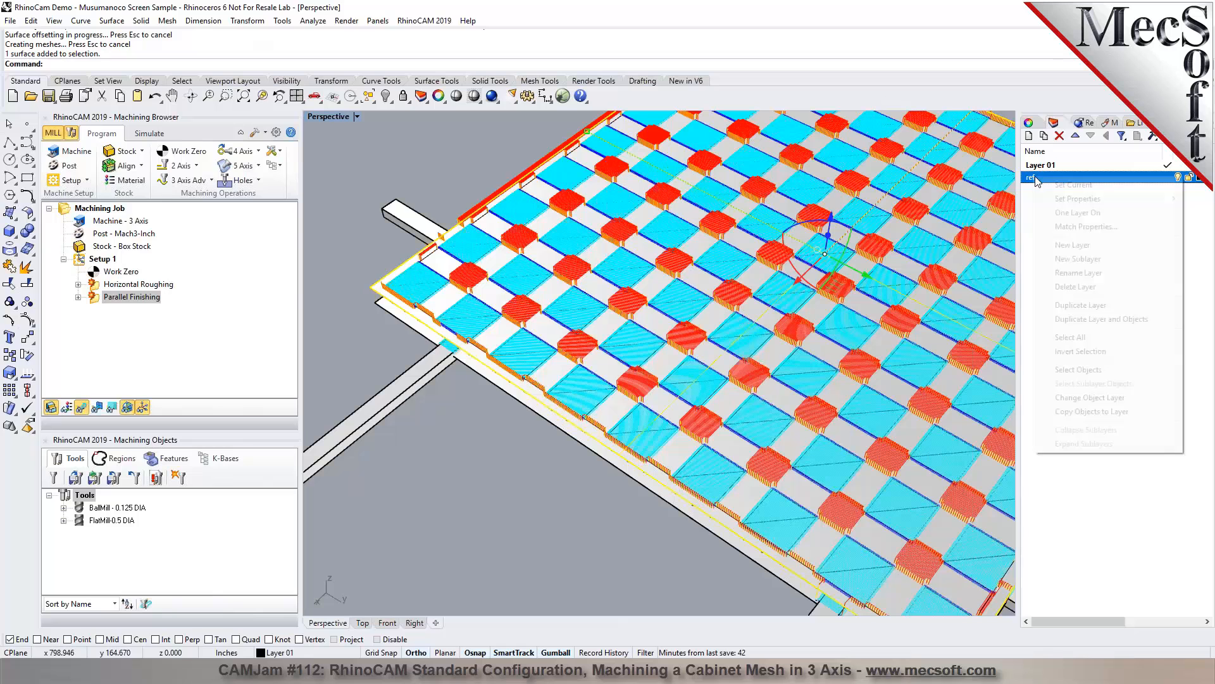
pyautogui.click(1076, 399)
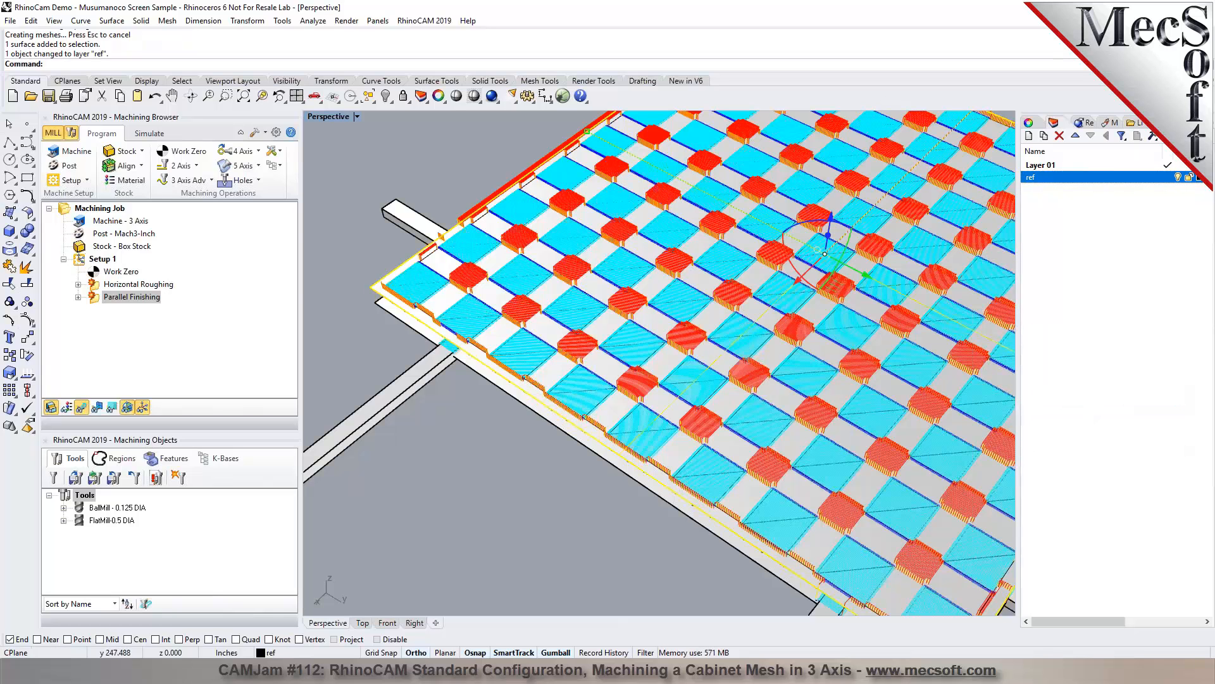
pyautogui.click(1179, 176)
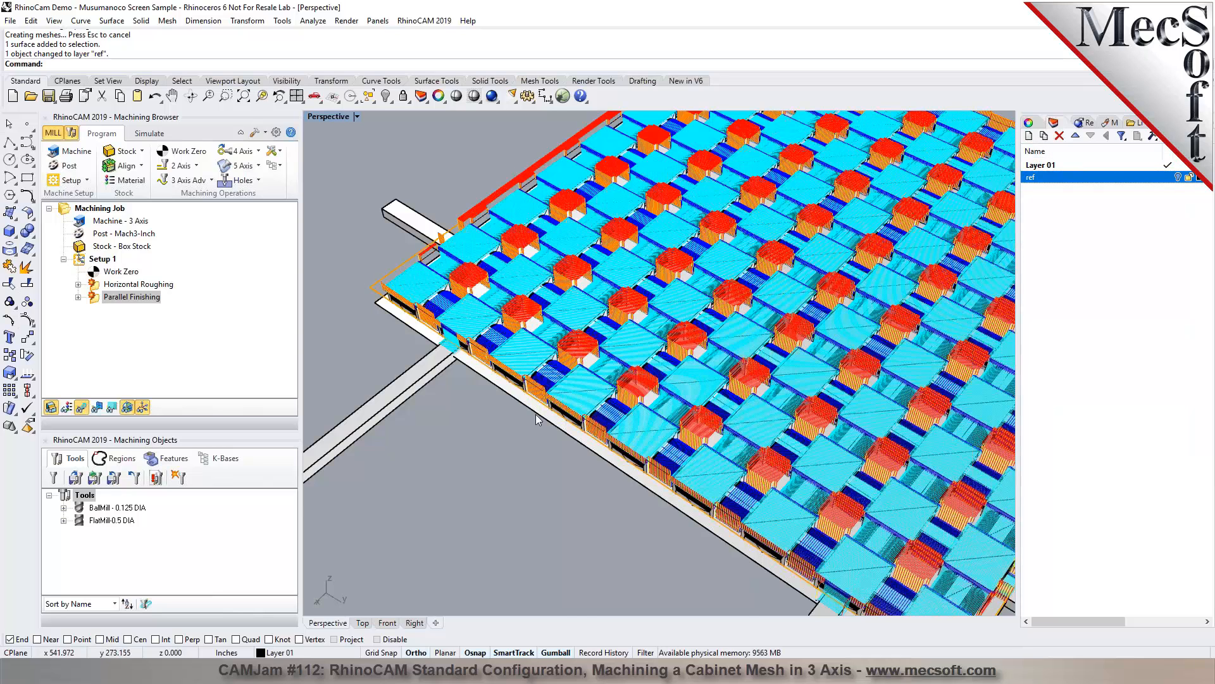
# Step: Regenerate the Horizontal Roughing toolpath so it takes the offset plane beneath the cabinet mesh into account
pyautogui.scroll(-4, 534, 413)
pyautogui.scroll(-2, 529, 409)
pyautogui.scroll(3, 709, 361)
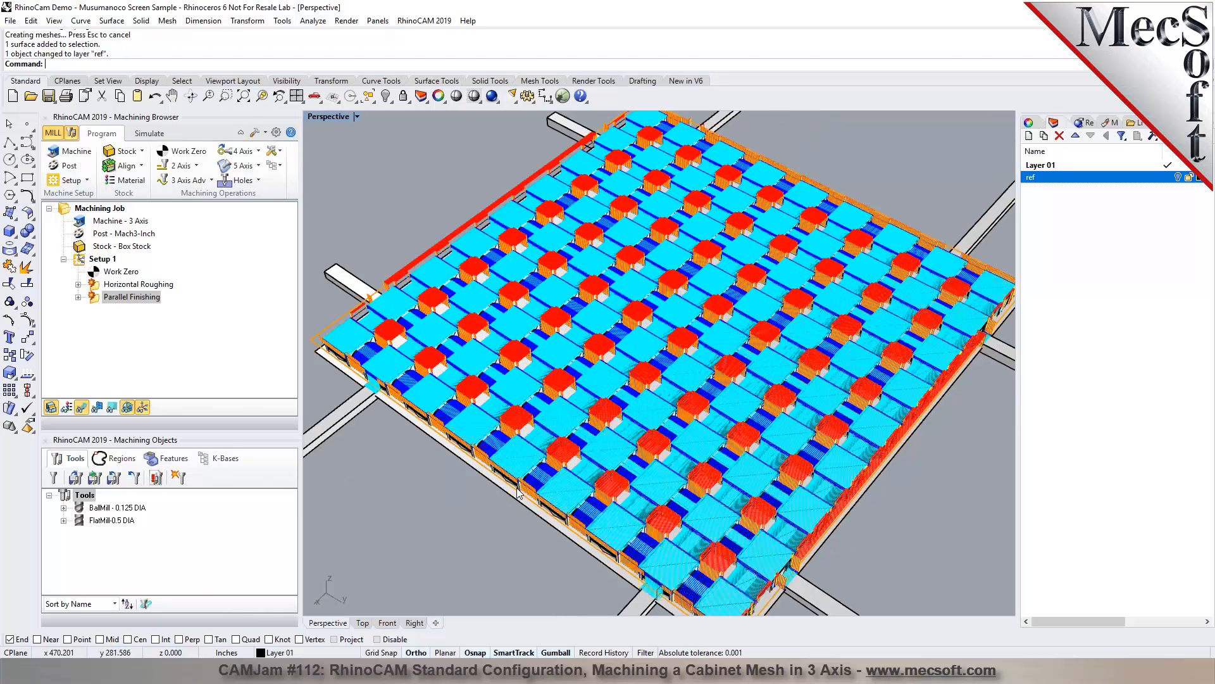
pyautogui.scroll(2, 634, 416)
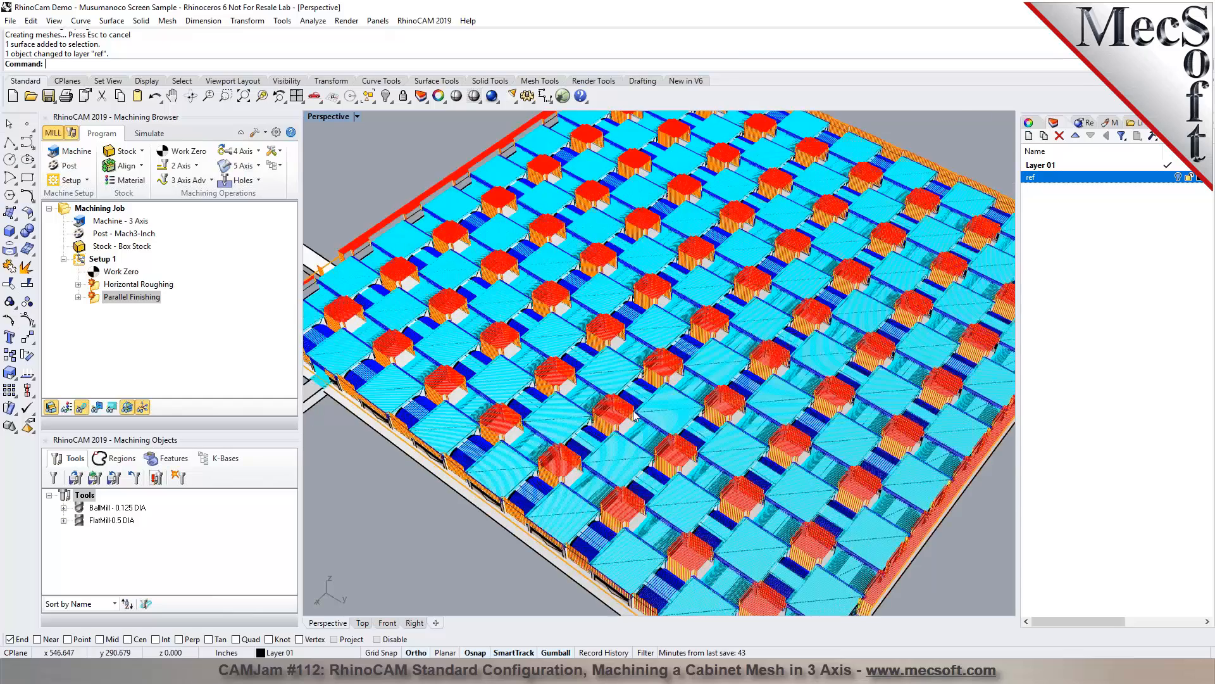
pyautogui.scroll(4, 635, 416)
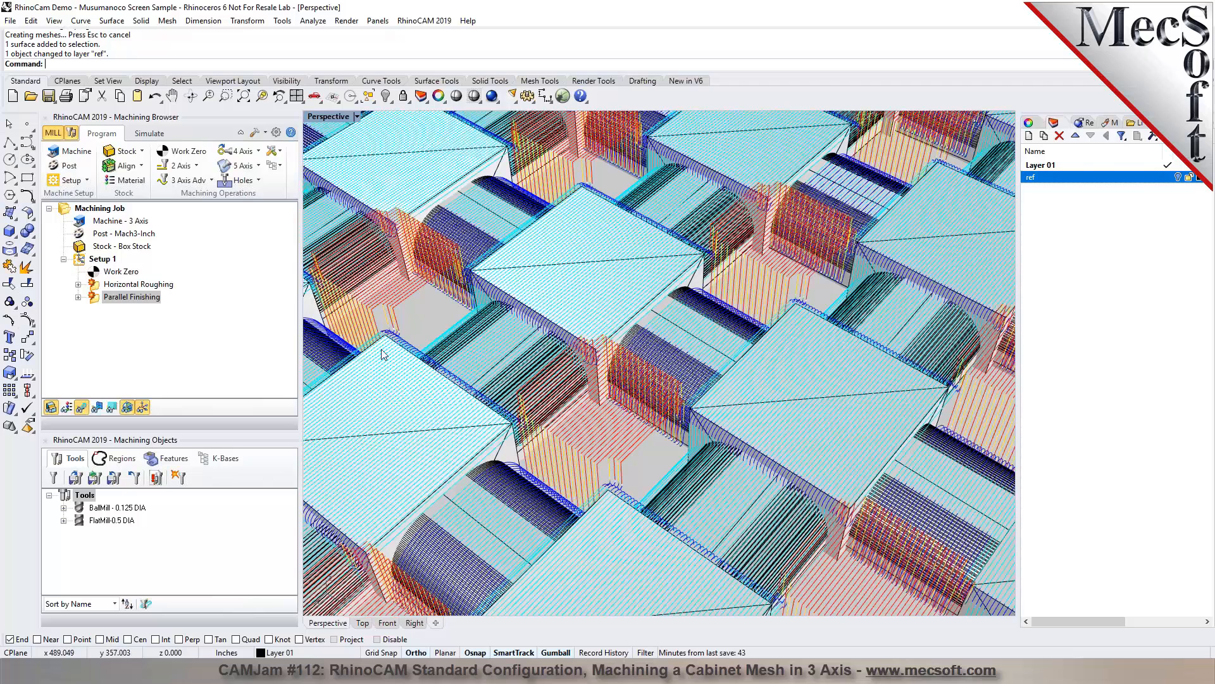
pyautogui.click(96, 286)
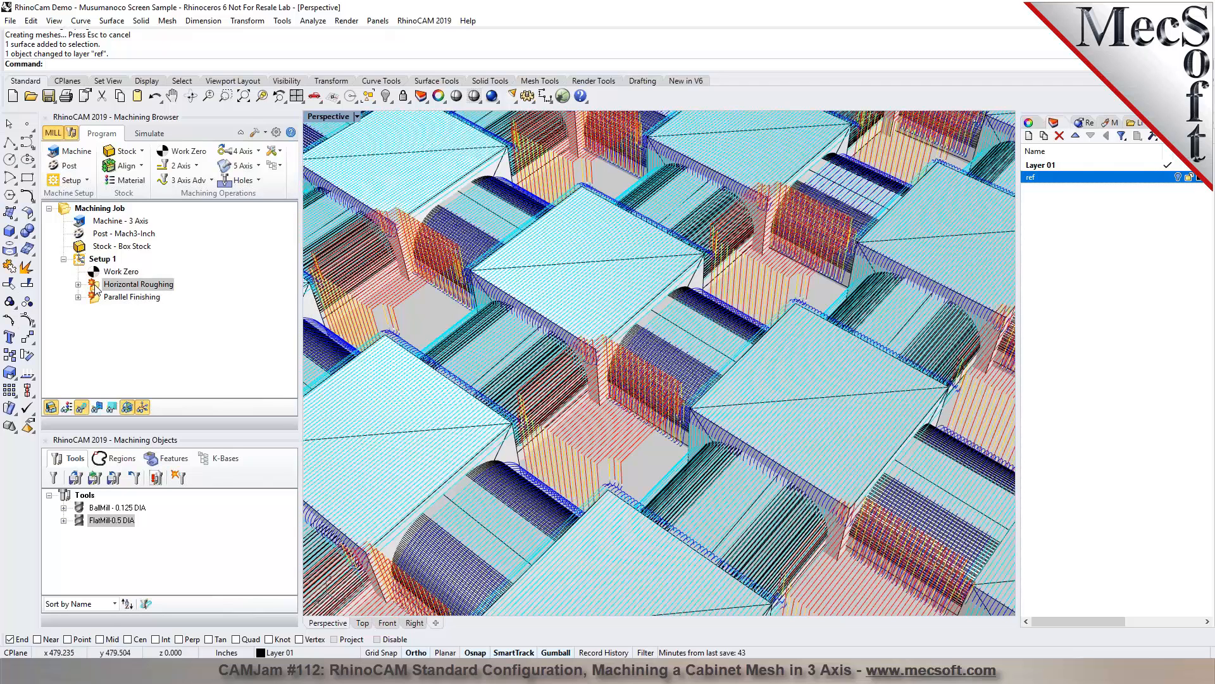
pyautogui.rightClick(96, 286)
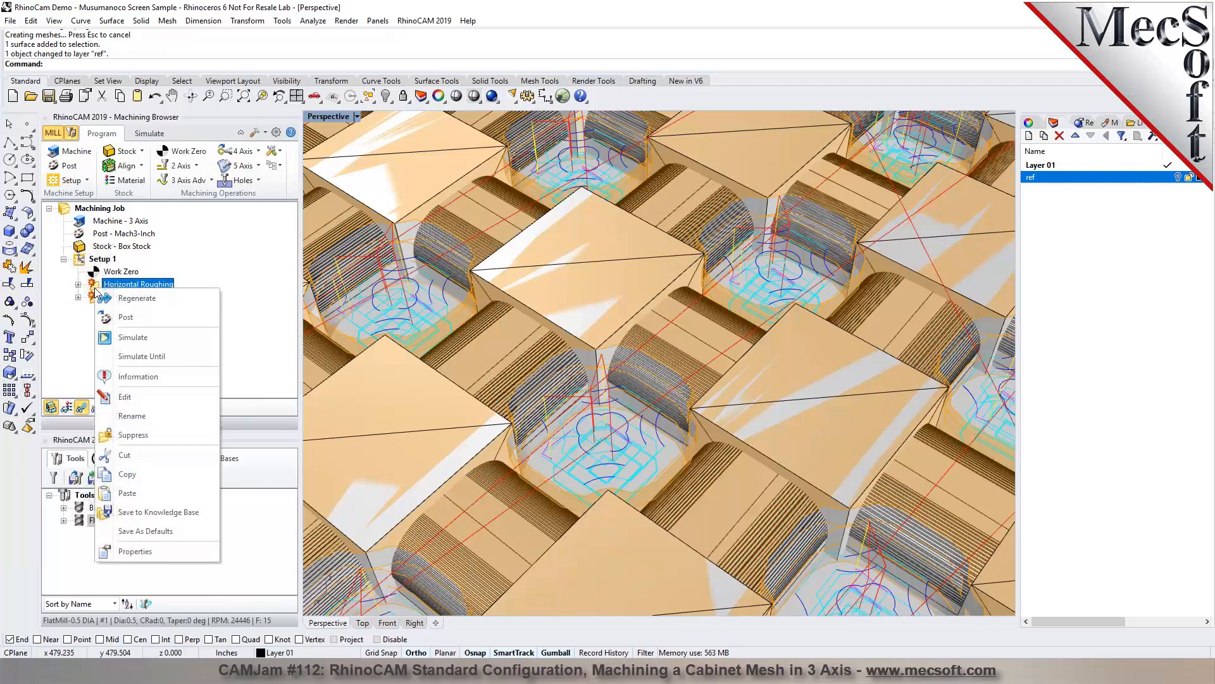
pyautogui.click(145, 301)
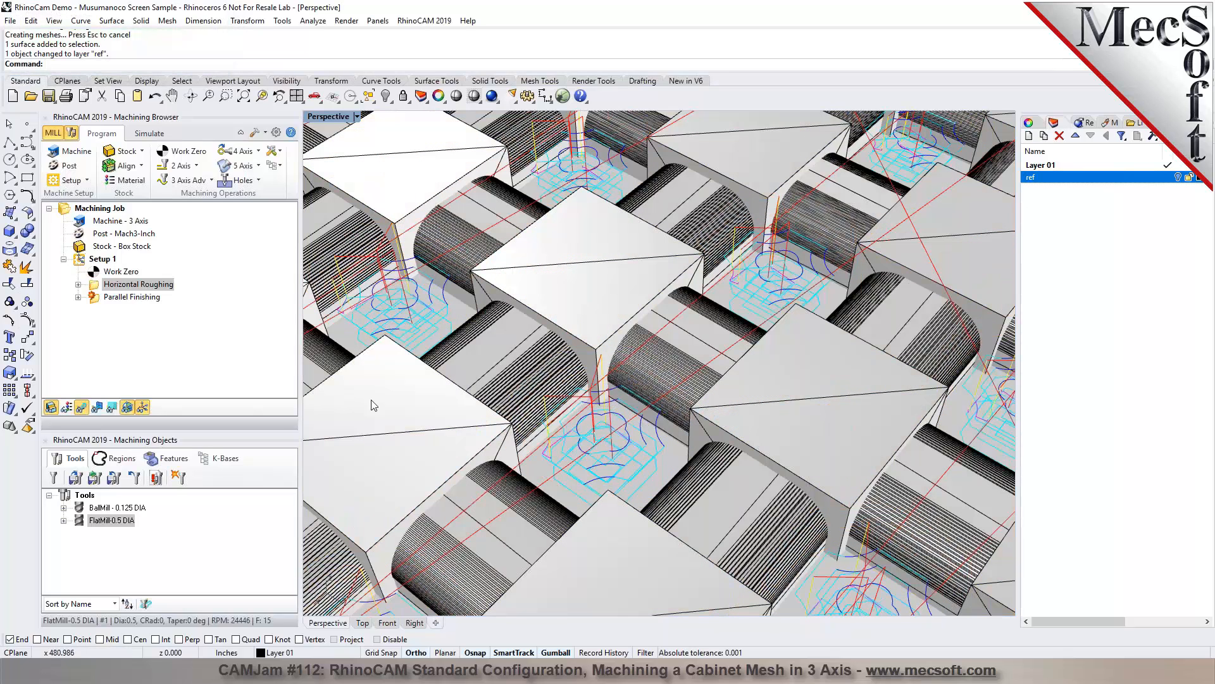
# Step: Regenerate the Parallel Finishing toolpath with the offset plane included
pyautogui.click(93, 298)
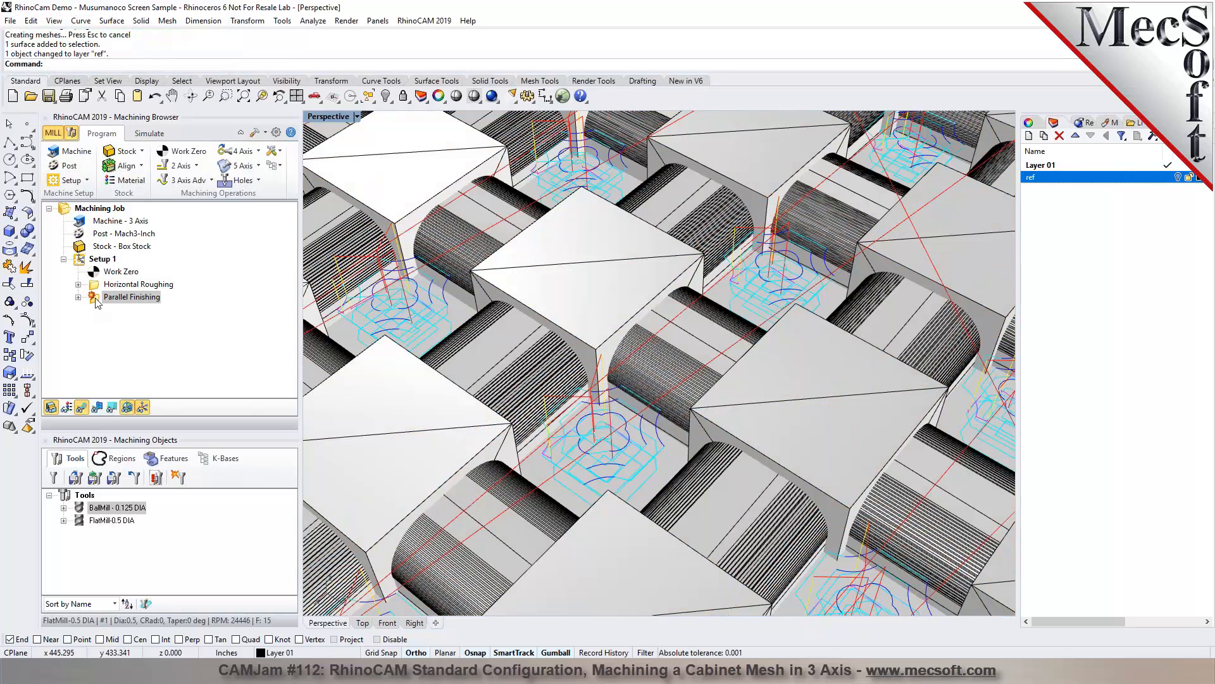
pyautogui.rightClick(94, 296)
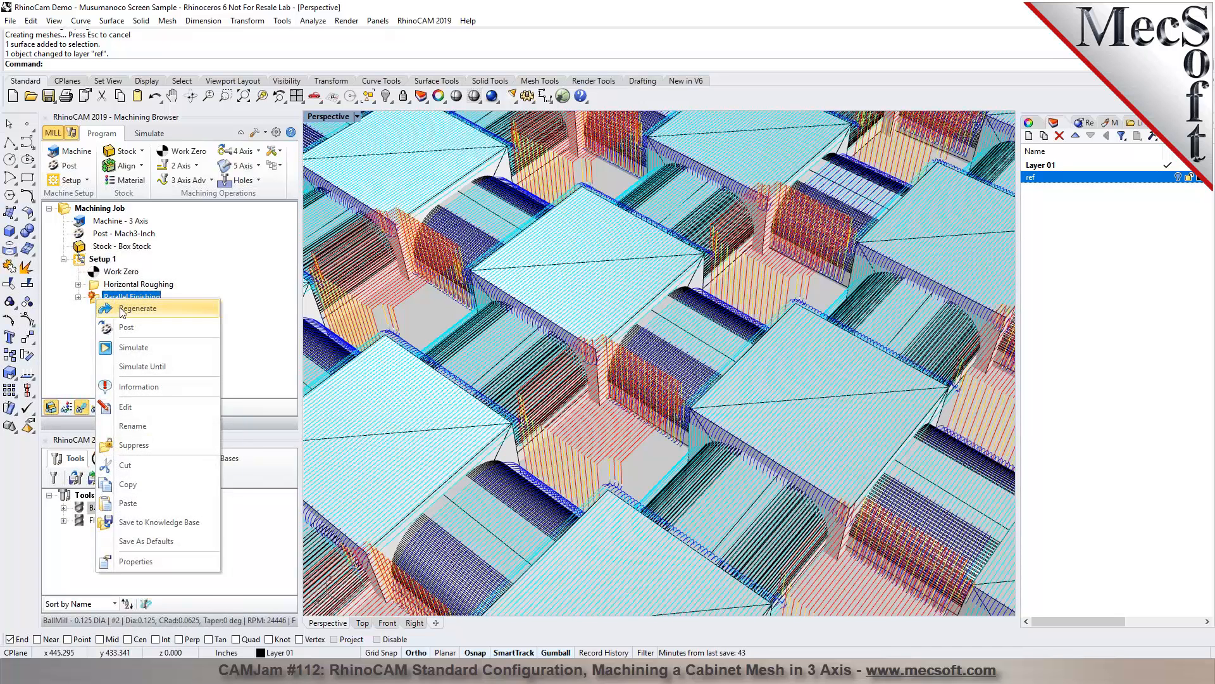
pyautogui.click(118, 308)
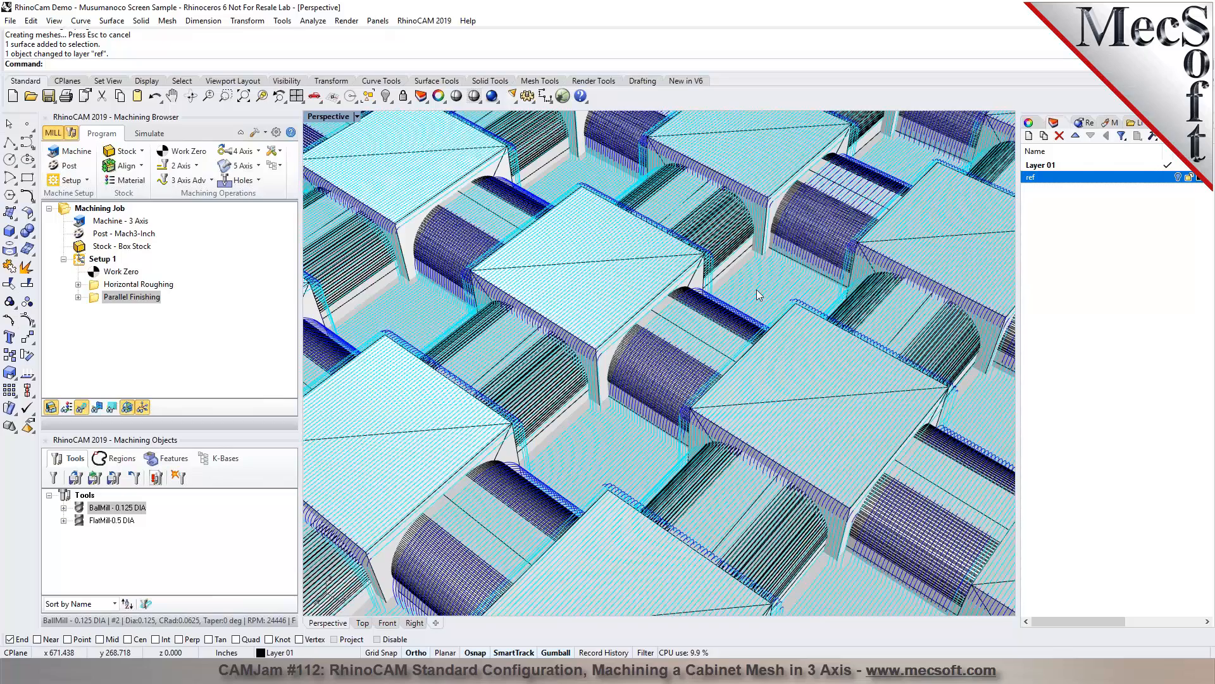
# Step: Duplicate the Parallel Finishing operation within Setup 1 by copying and pasting it
pyautogui.scroll(-6, 757, 288)
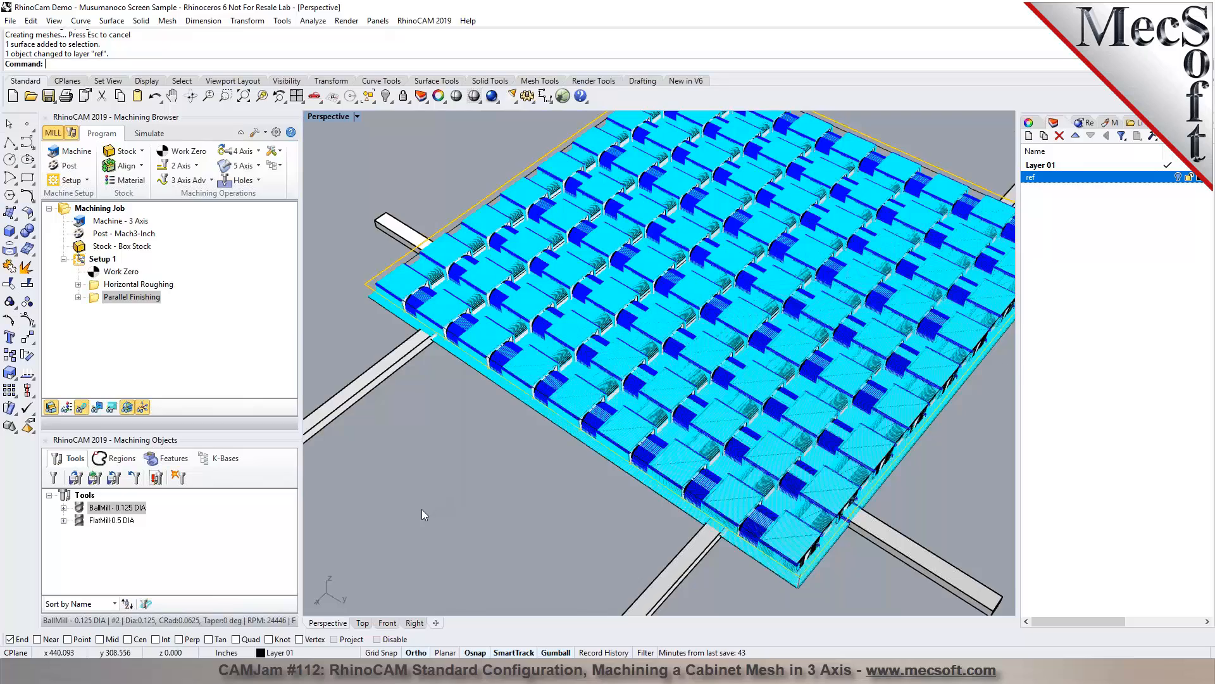
pyautogui.scroll(-7, 421, 509)
pyautogui.scroll(4, 607, 395)
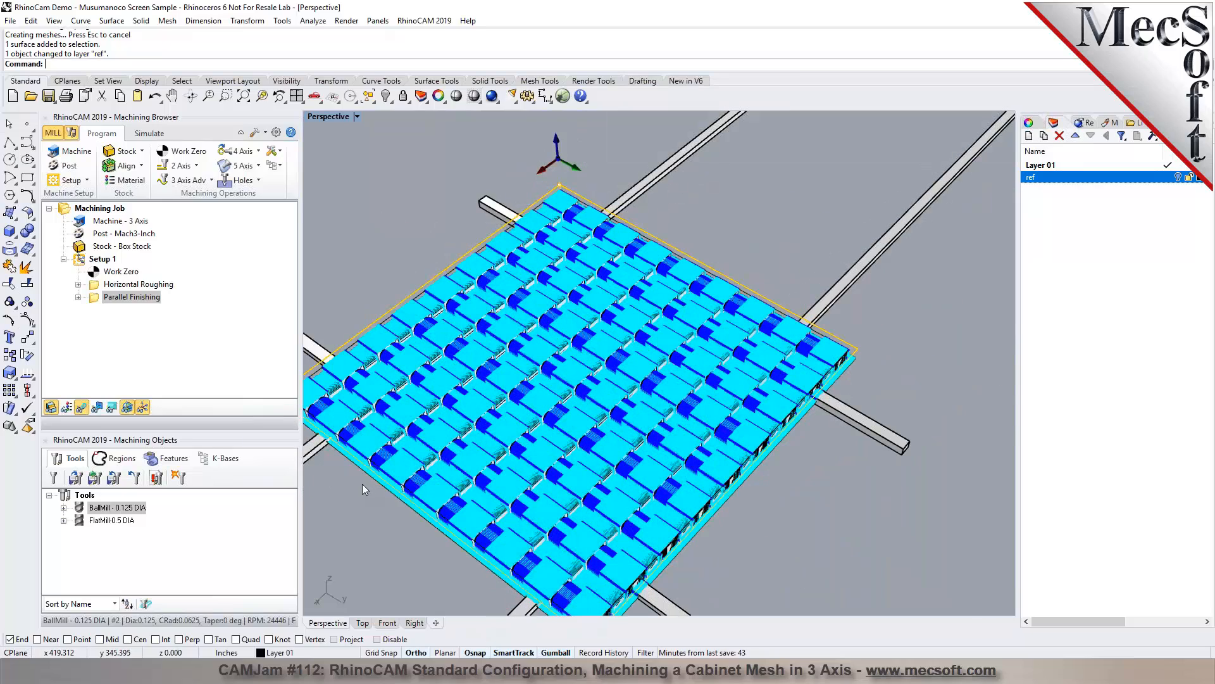
pyautogui.scroll(5, 362, 484)
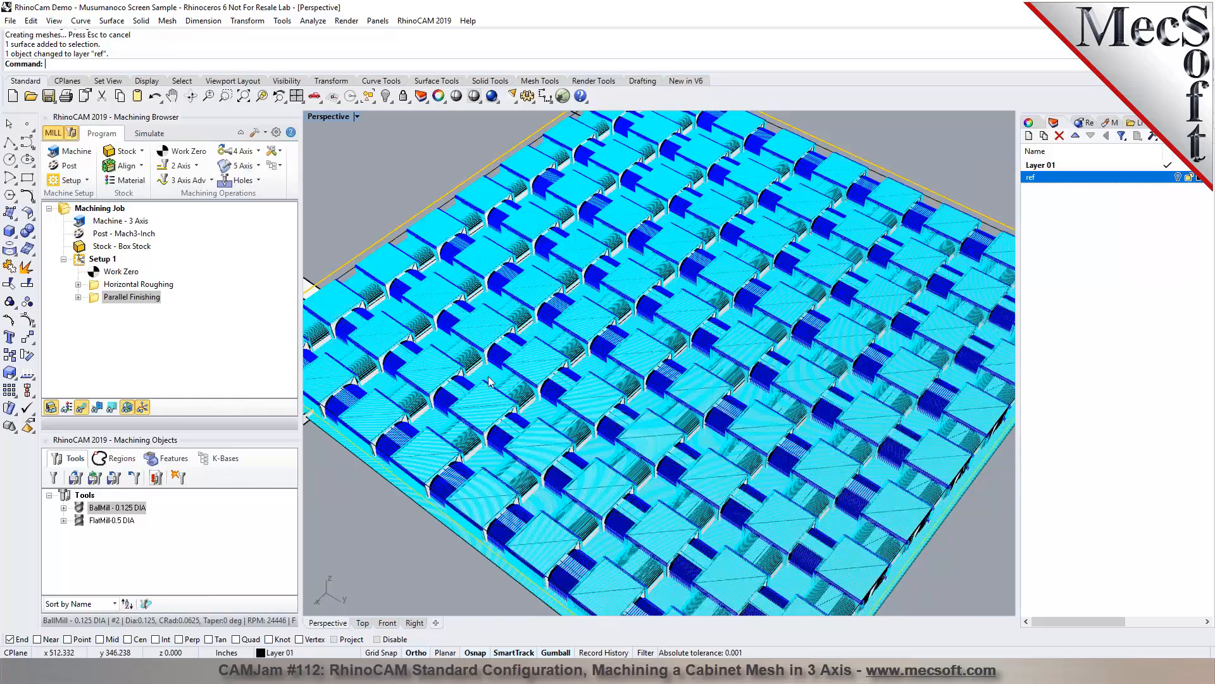
pyautogui.scroll(6, 493, 372)
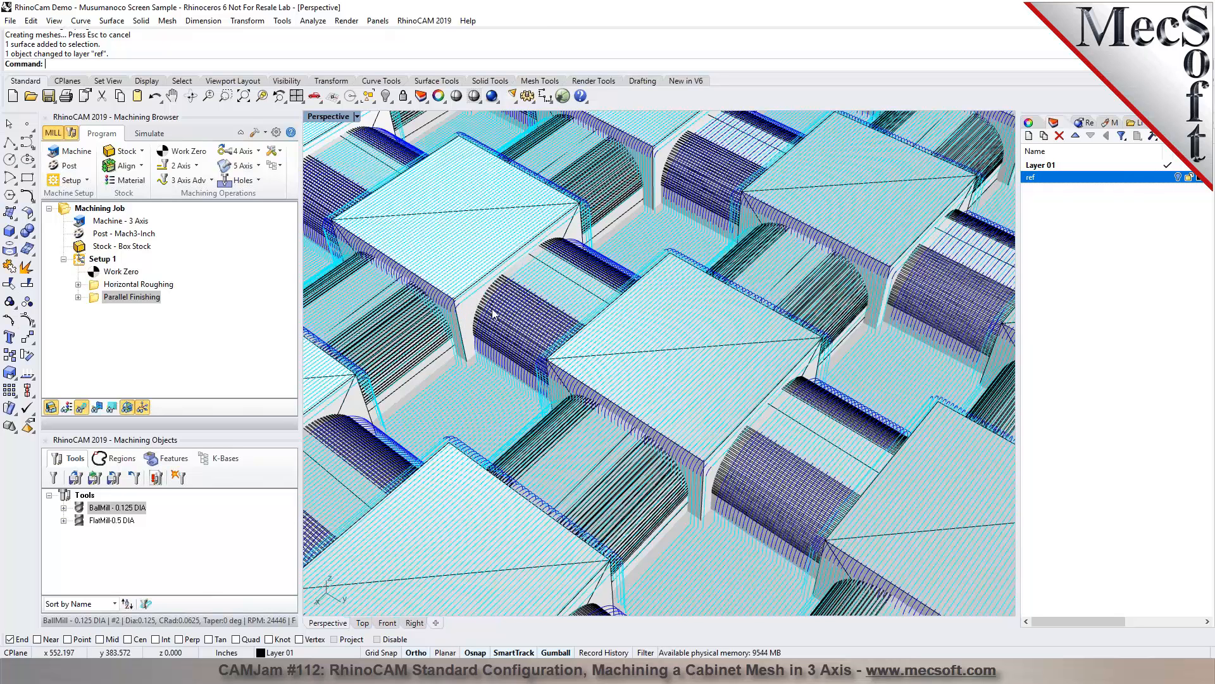
pyautogui.rightClick(95, 297)
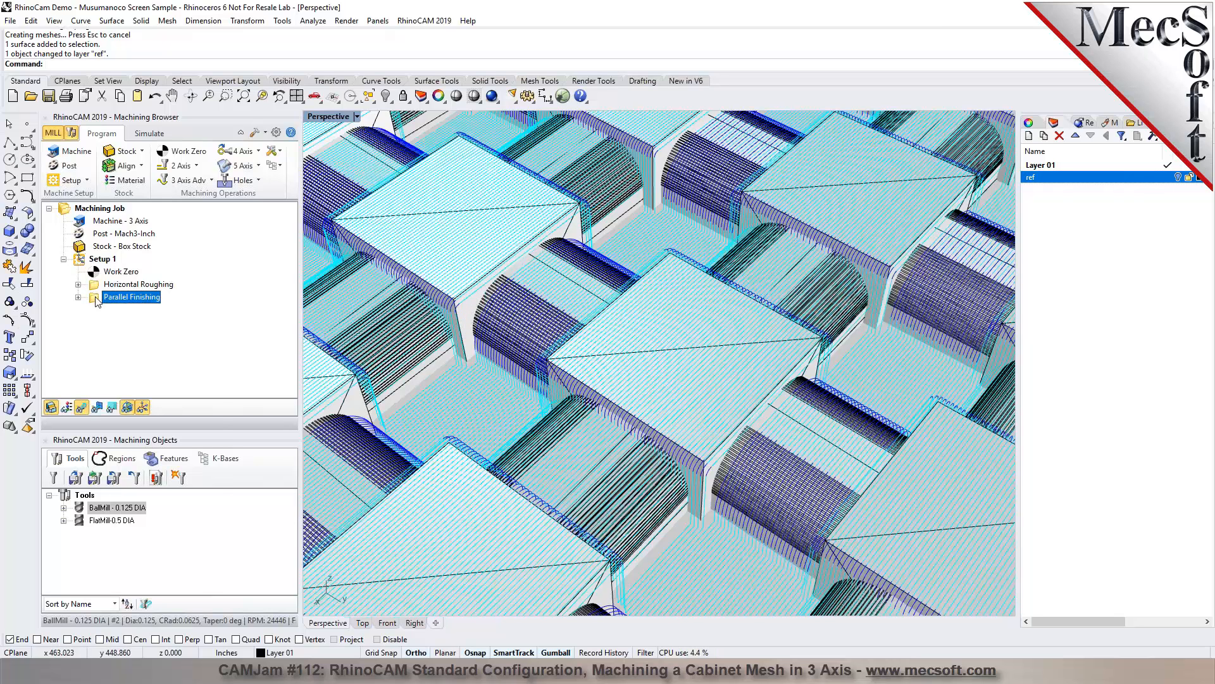
pyautogui.click(135, 485)
pyautogui.rightClick(96, 301)
pyautogui.click(138, 501)
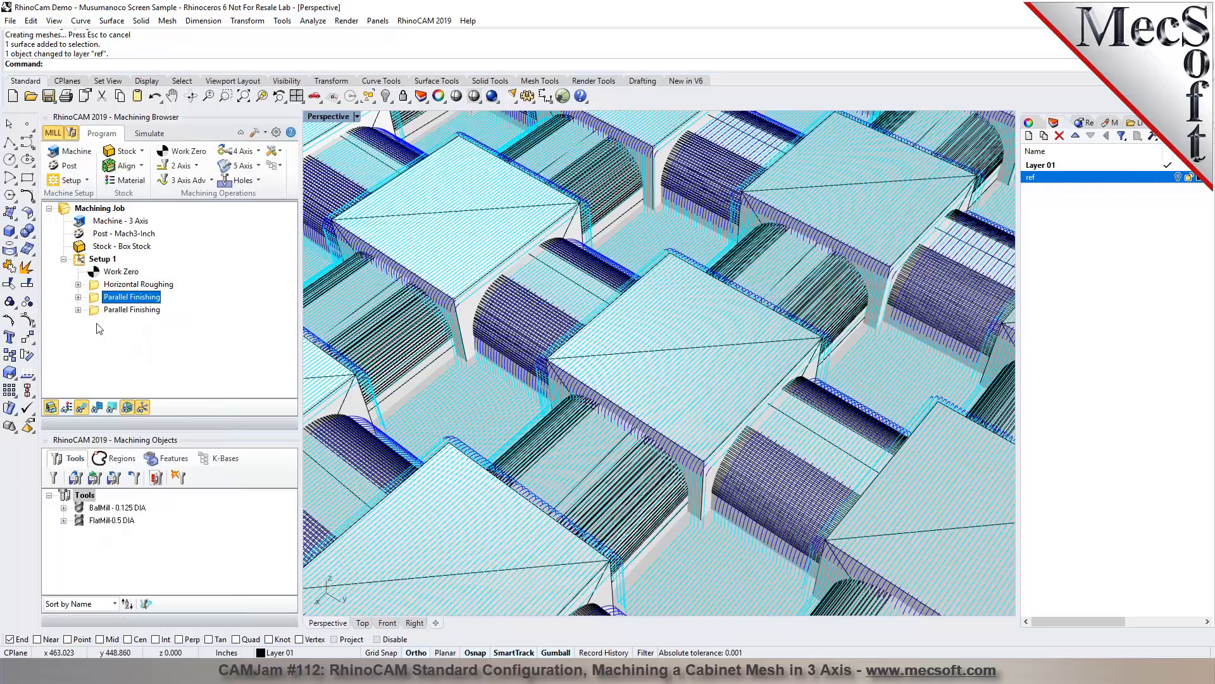
# Step: Set the cut angle of the second Parallel Finishing operation to 90 and generate its toolpath
pyautogui.click(97, 311)
pyautogui.doubleClick(97, 312)
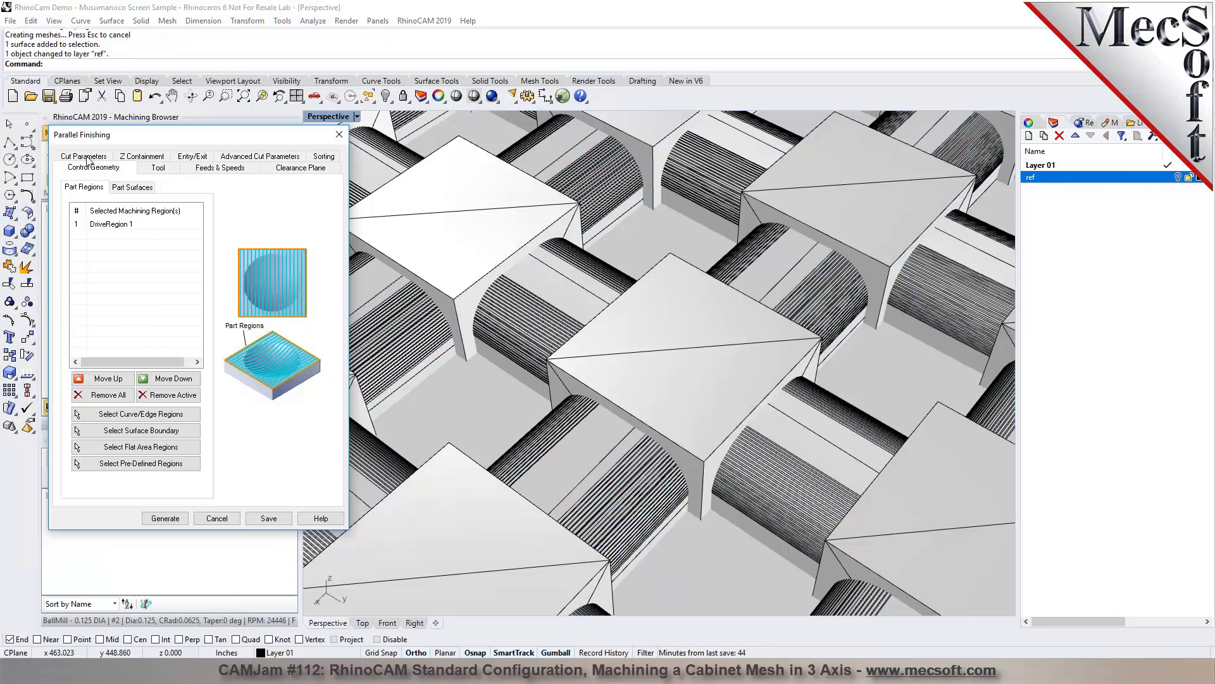
pyautogui.click(85, 157)
pyautogui.write('90')
pyautogui.click(165, 518)
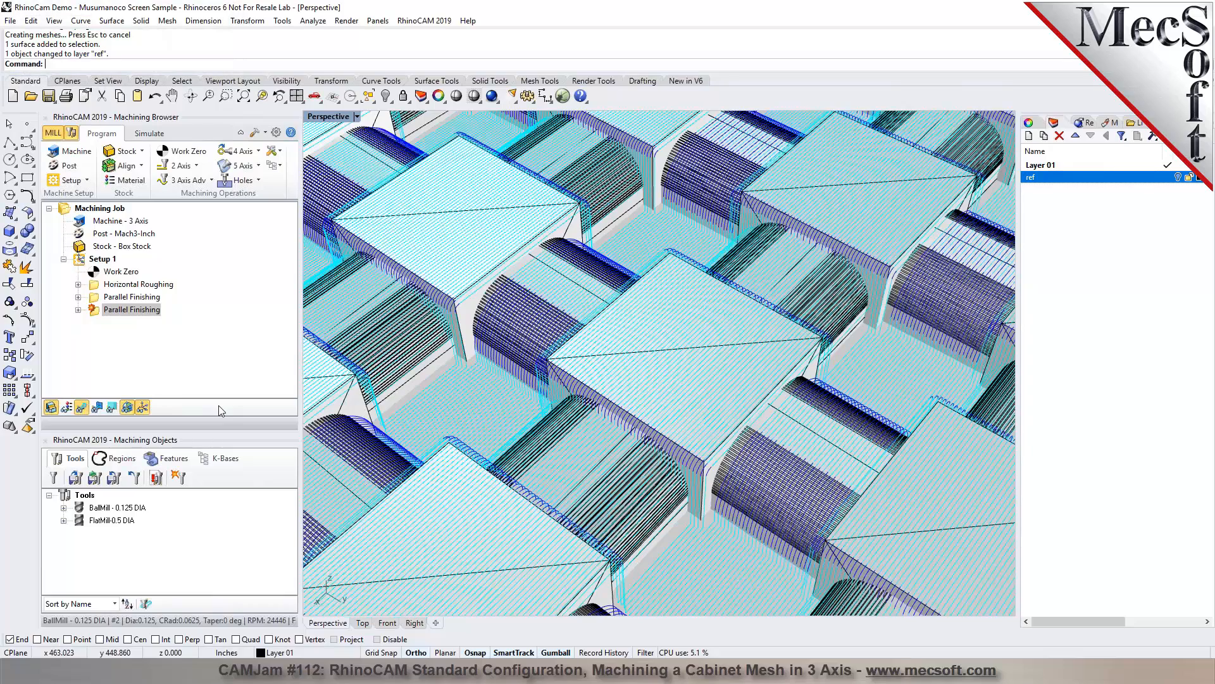
pyautogui.scroll(-10, 743, 410)
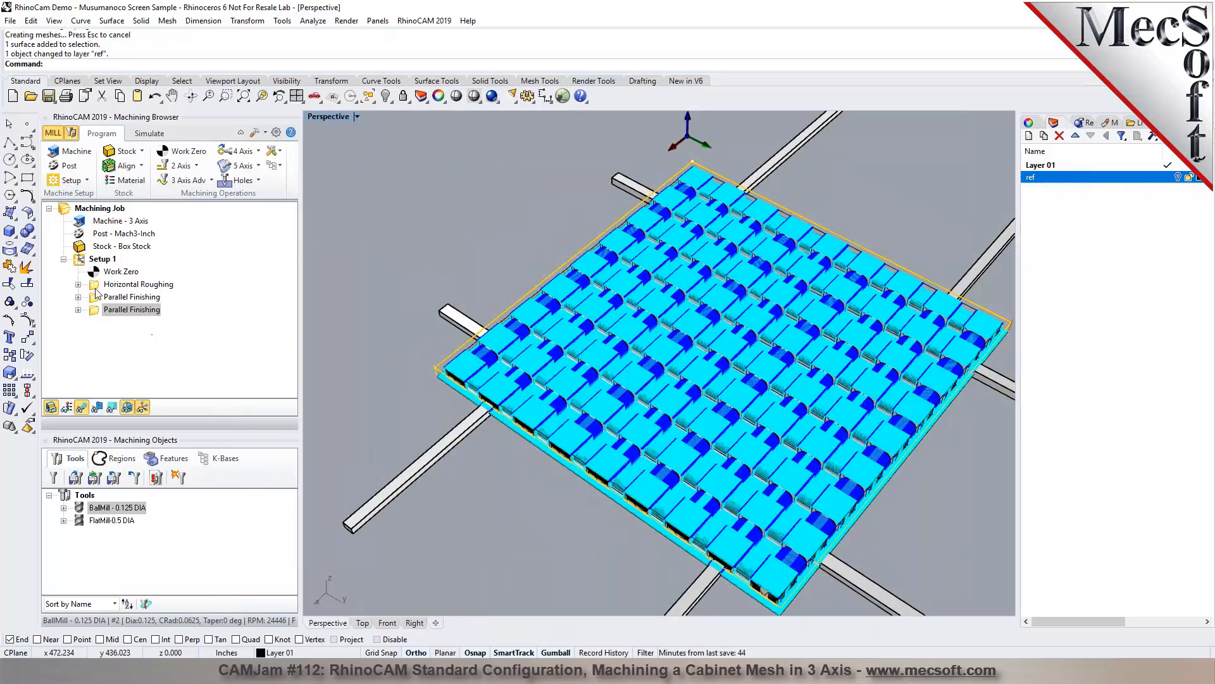
pyautogui.click(93, 298)
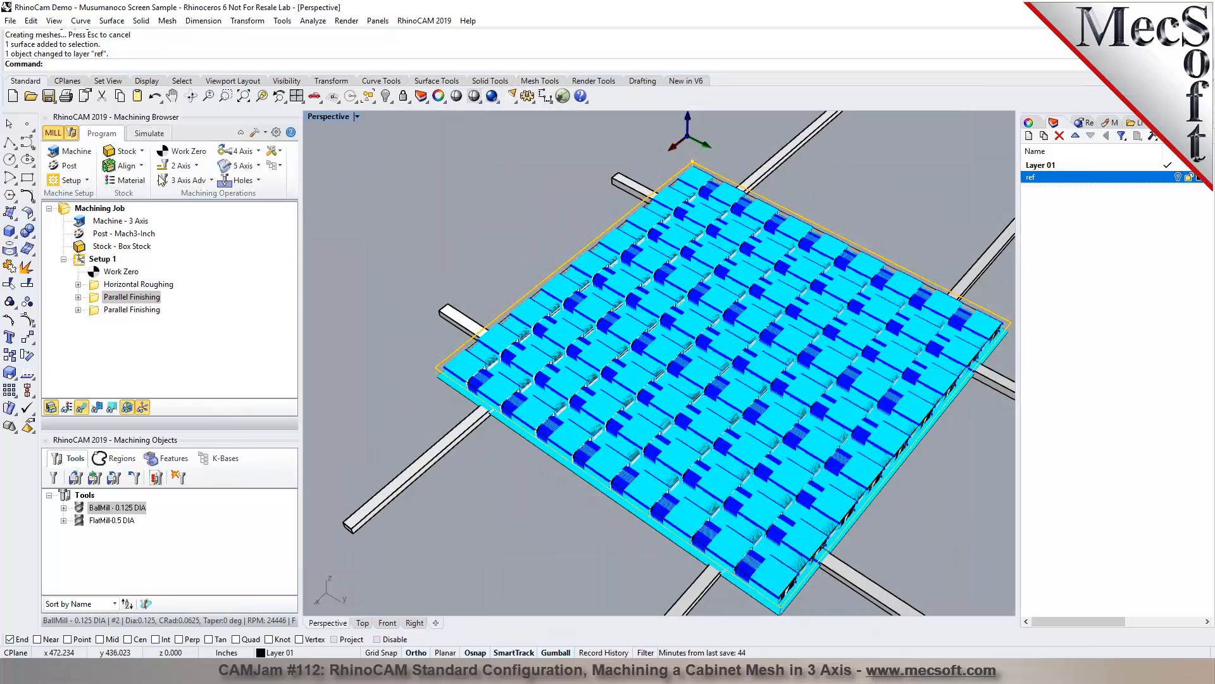
pyautogui.click(133, 135)
pyautogui.click(151, 166)
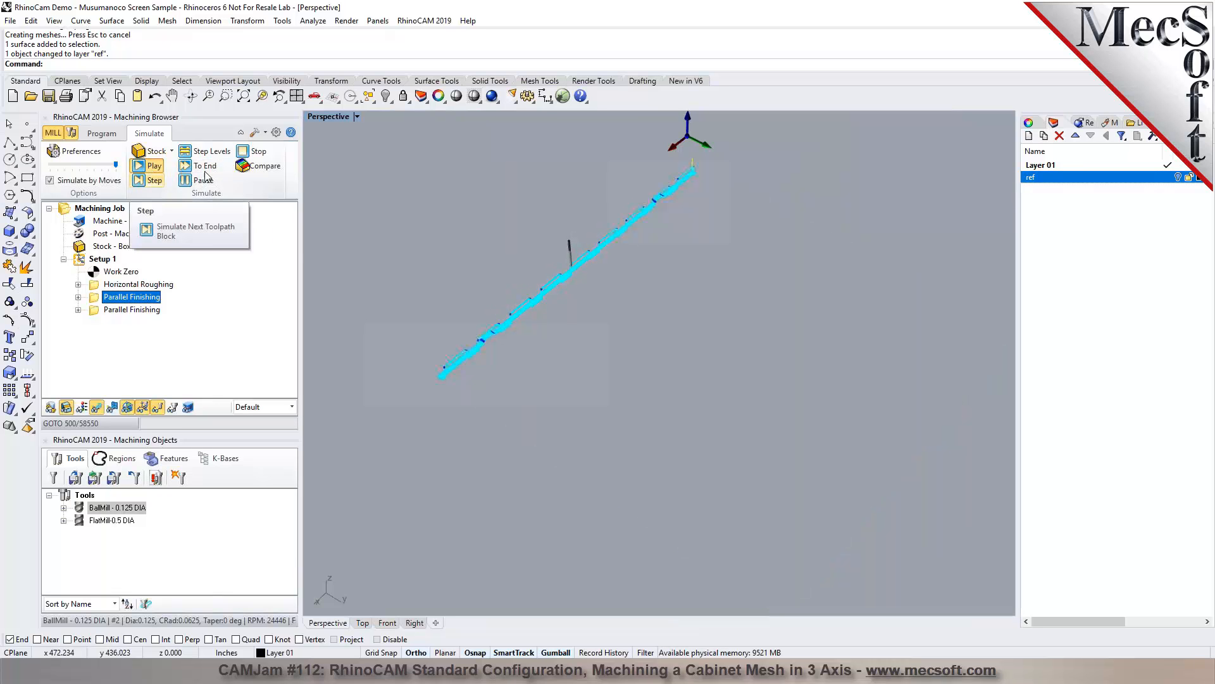
pyautogui.click(252, 151)
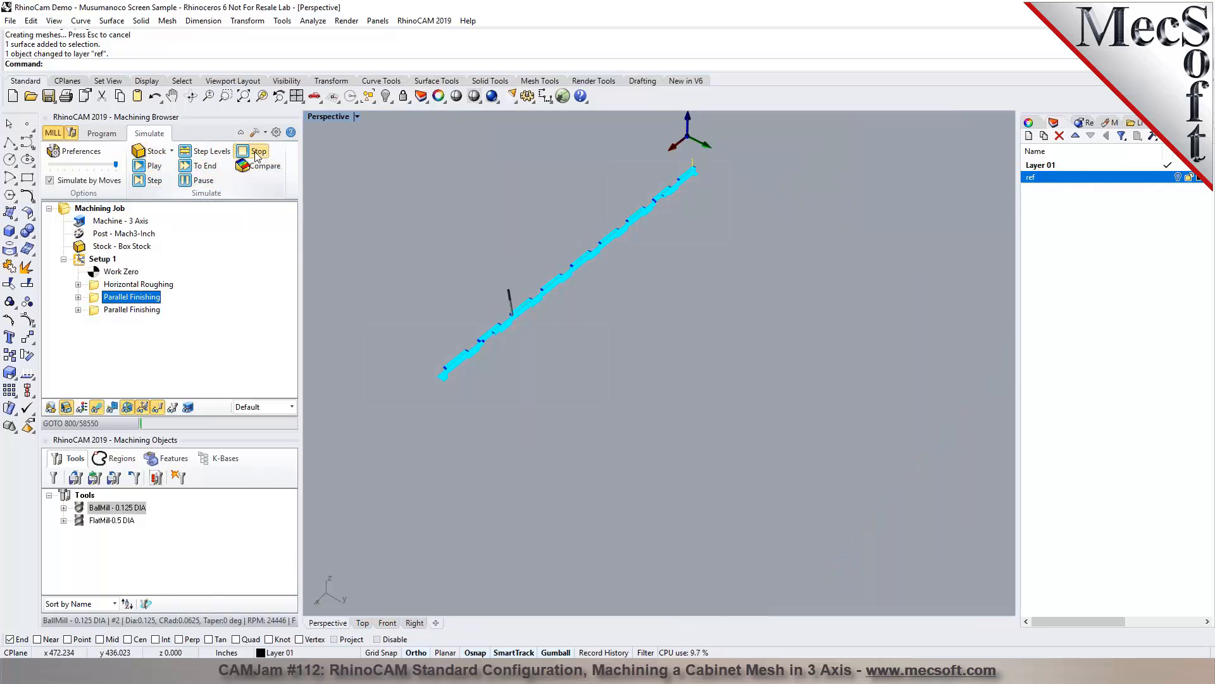
# Step: Simulate the Horizontal Roughing operation on the box stock through to its end
pyautogui.click(95, 286)
pyautogui.click(150, 166)
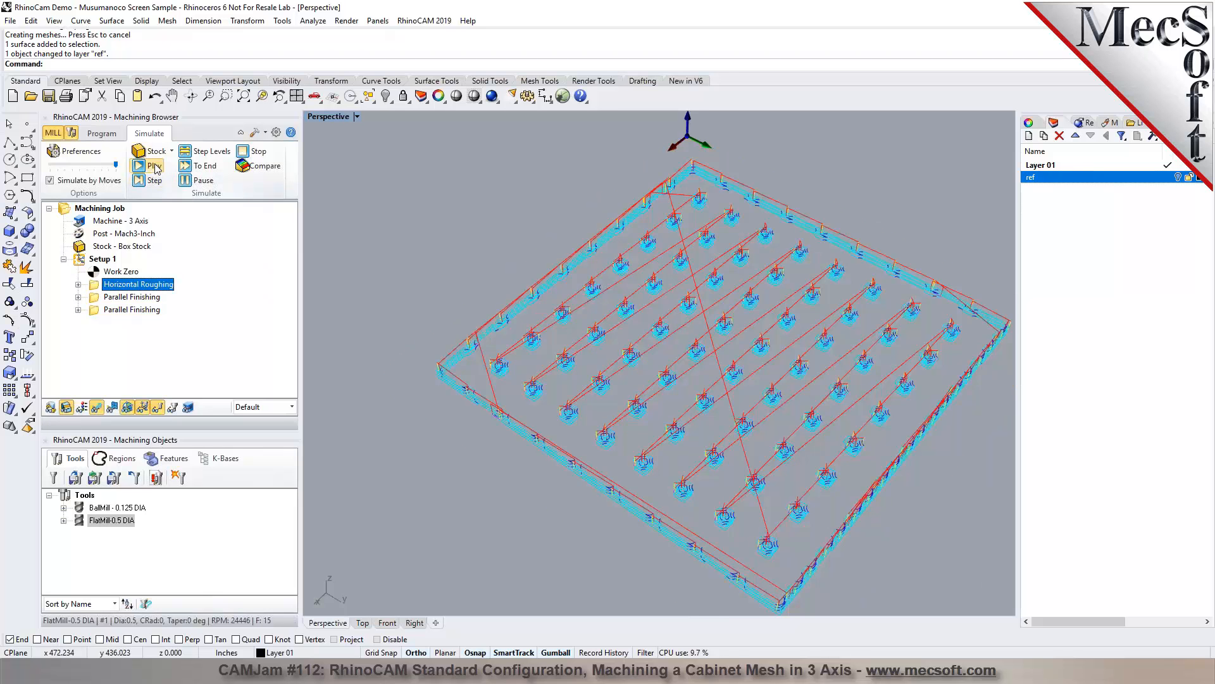
pyautogui.click(206, 170)
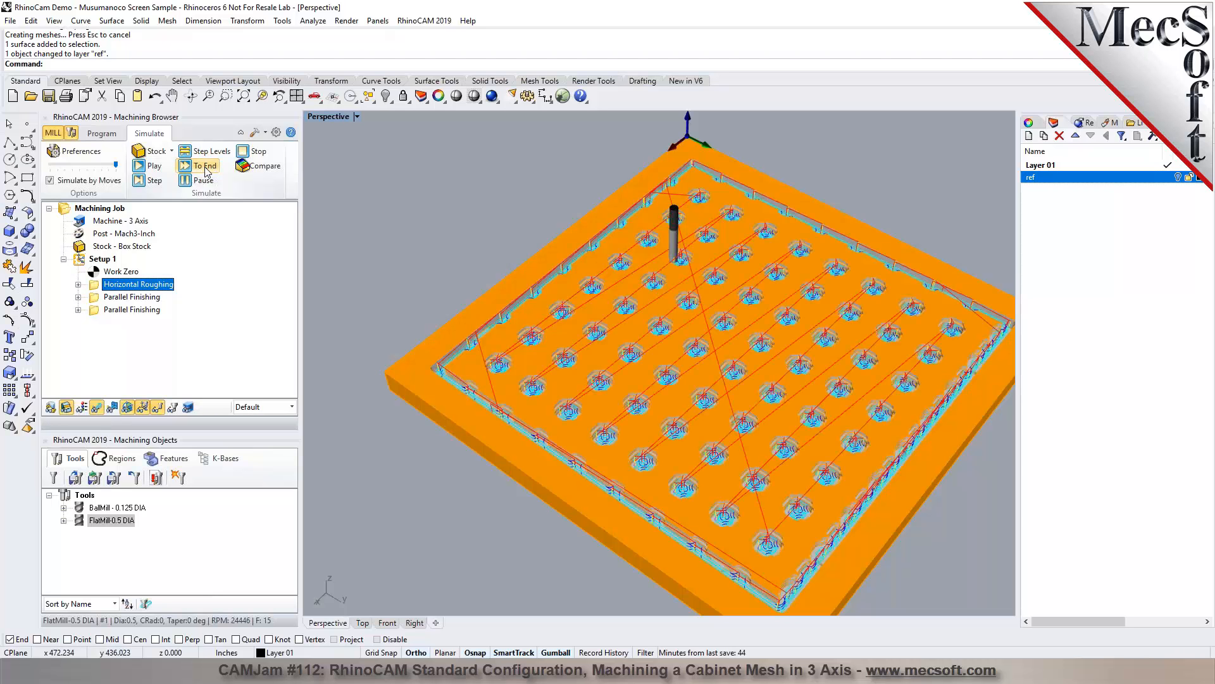
# Step: Simulate the first Parallel Finishing operation with the toolpath display turned off, examining the cut pockets up close
pyautogui.click(127, 297)
pyautogui.click(155, 166)
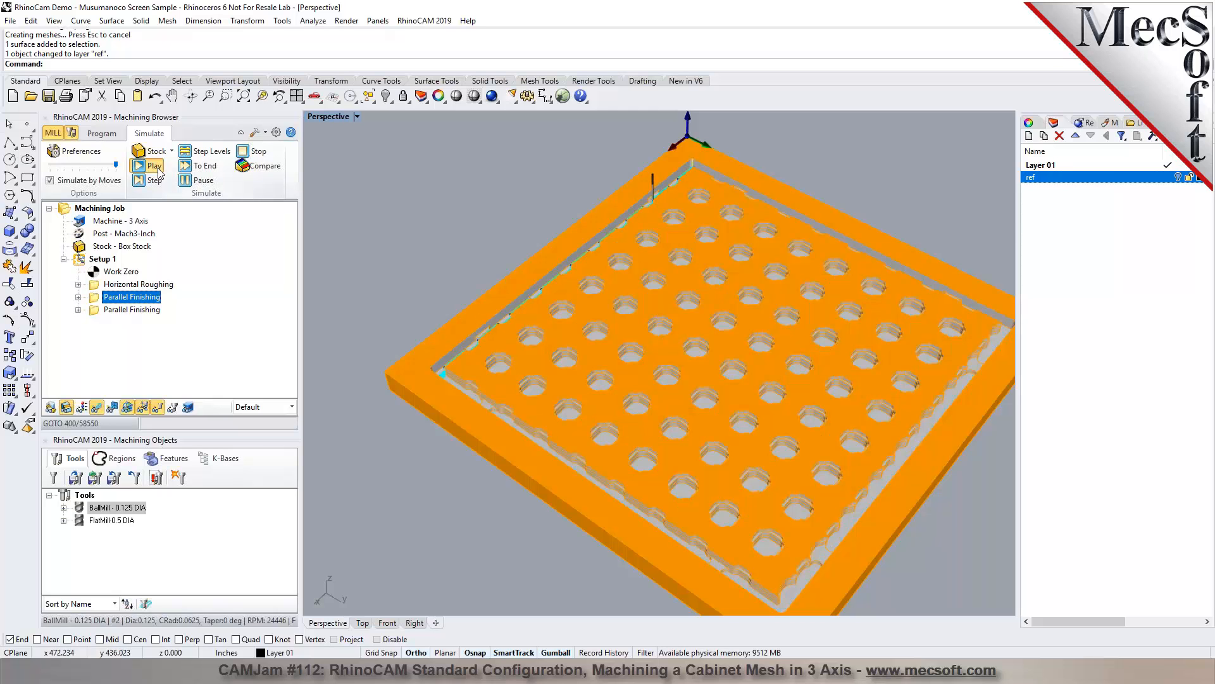
pyautogui.click(97, 408)
pyautogui.moveTo(430, 409); pyautogui.dragTo(481, 400, button='right')
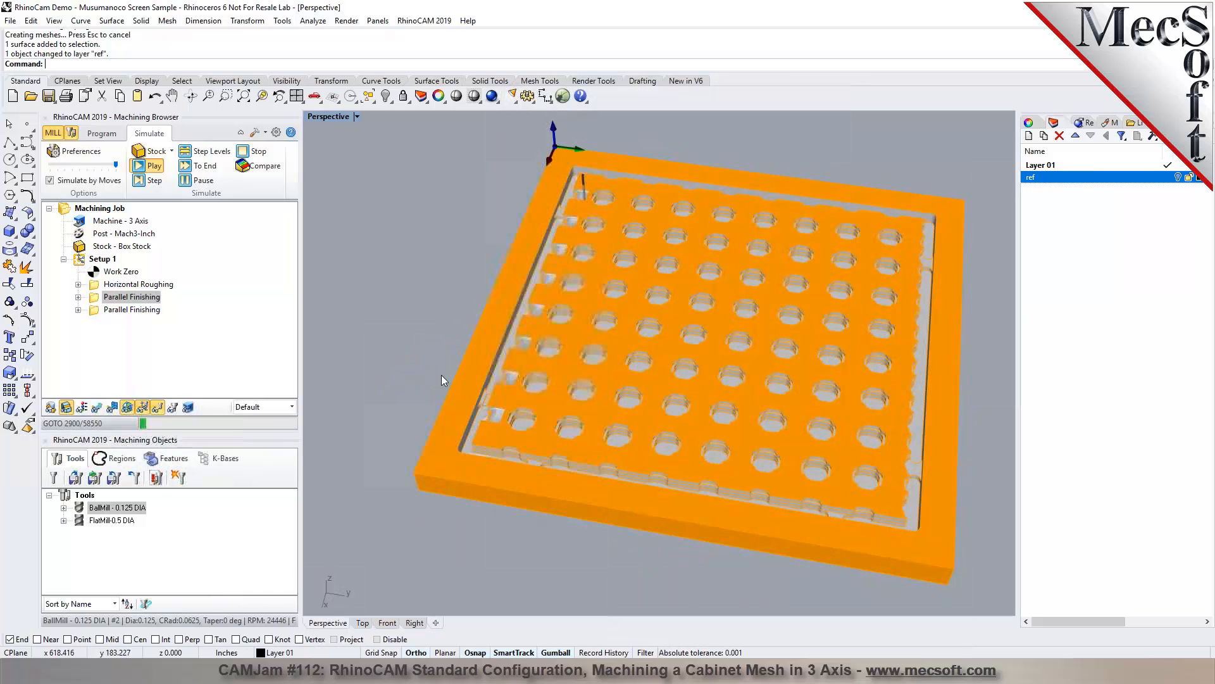
pyautogui.scroll(5, 527, 369)
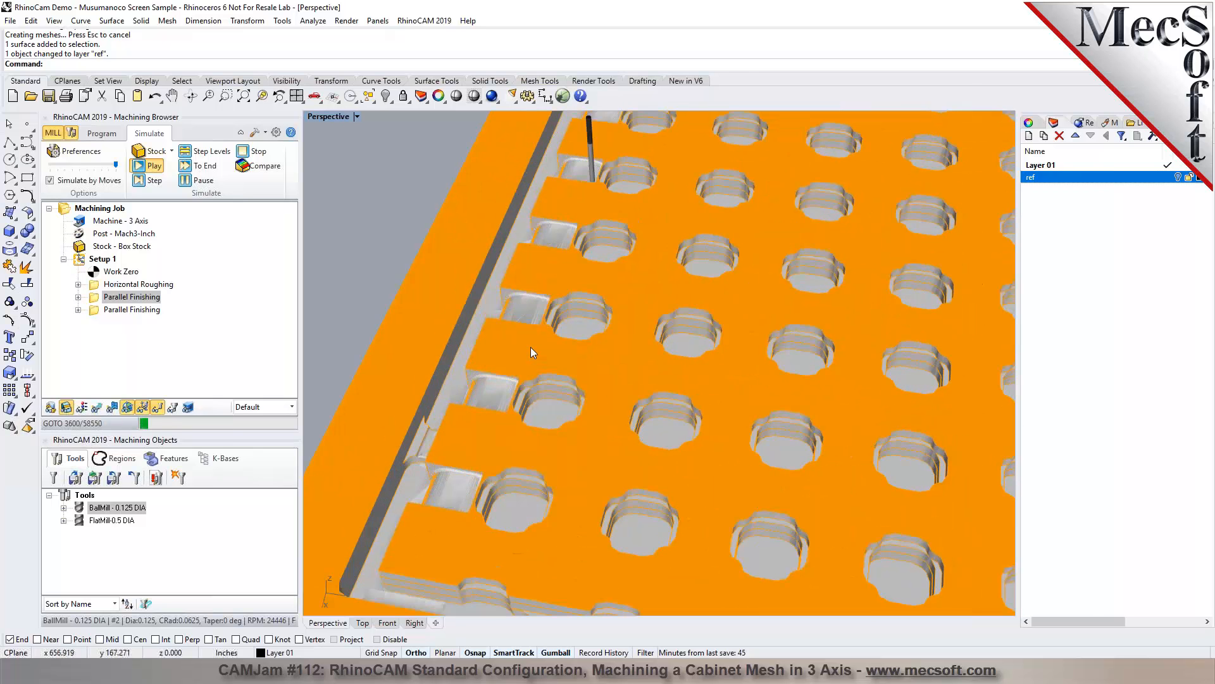
pyautogui.scroll(3, 540, 283)
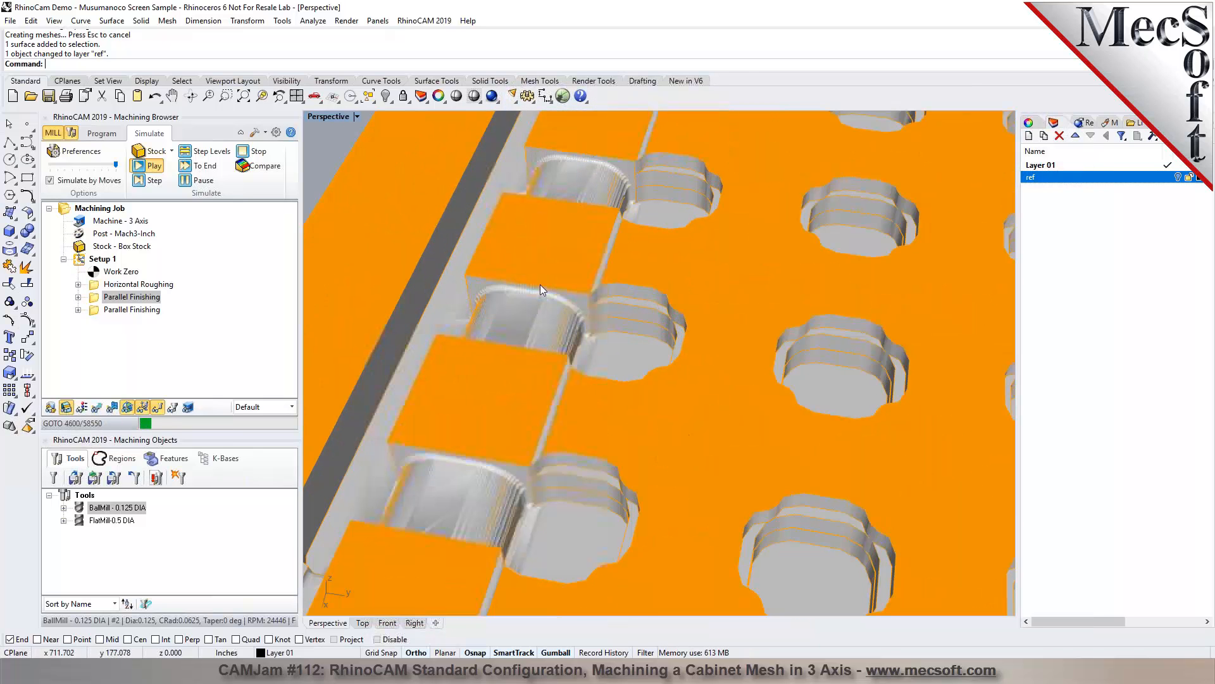
pyautogui.scroll(2, 552, 301)
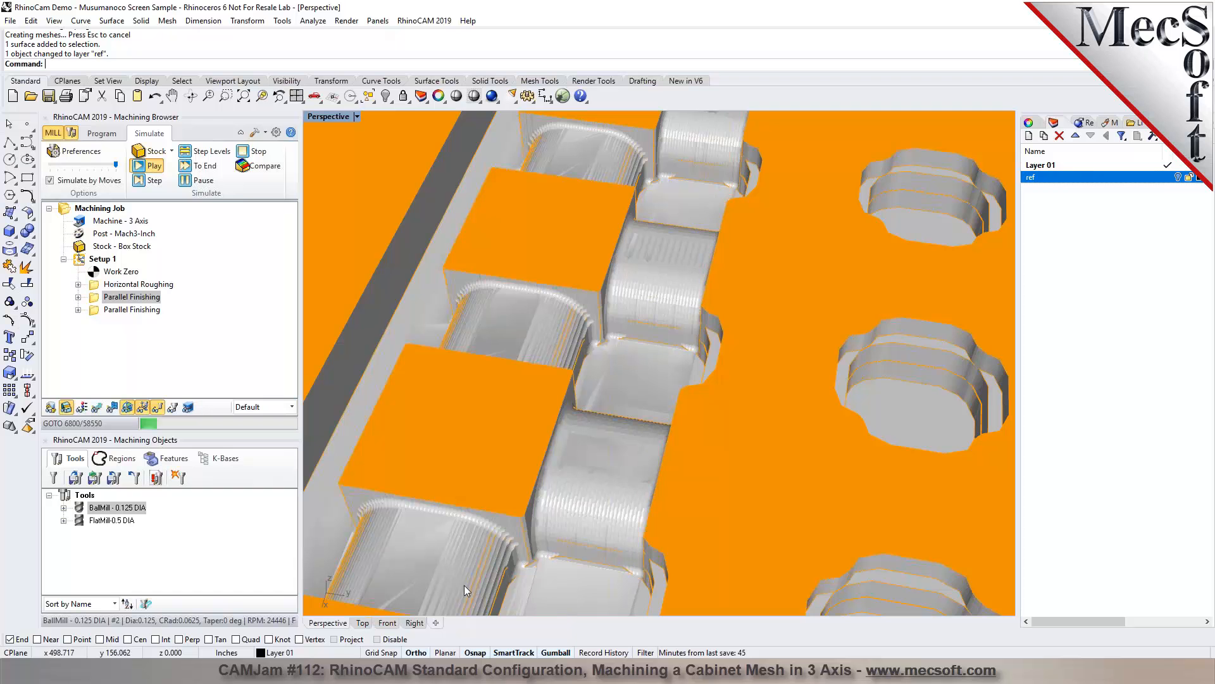
# Step: Run the first Parallel Finishing simulation through to its end, examining the finished pockets and the whole cut panel
pyautogui.scroll(5, 658, 293)
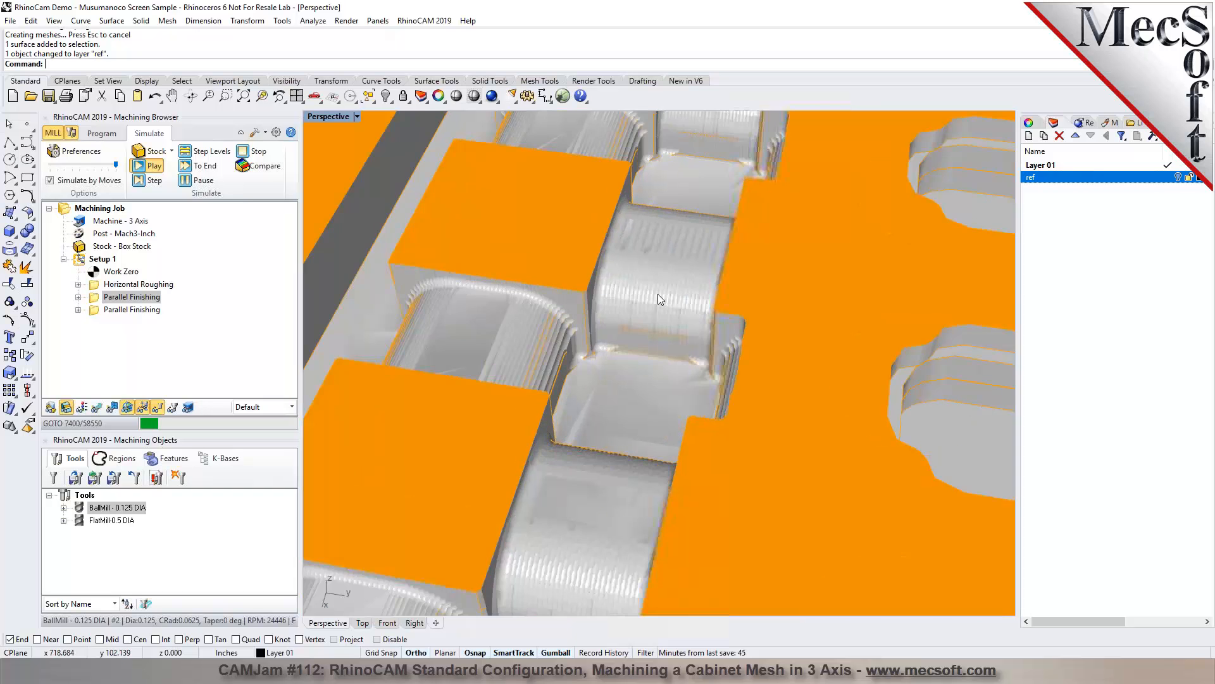
pyautogui.scroll(-6, 658, 321)
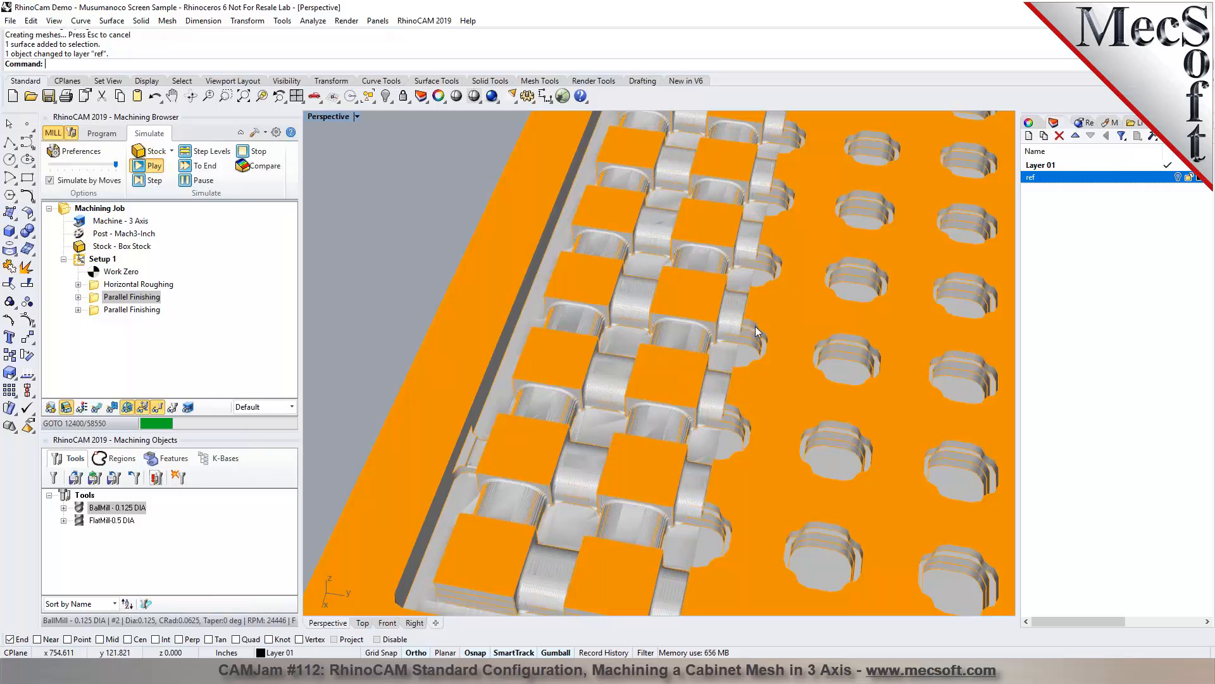
pyautogui.click(190, 179)
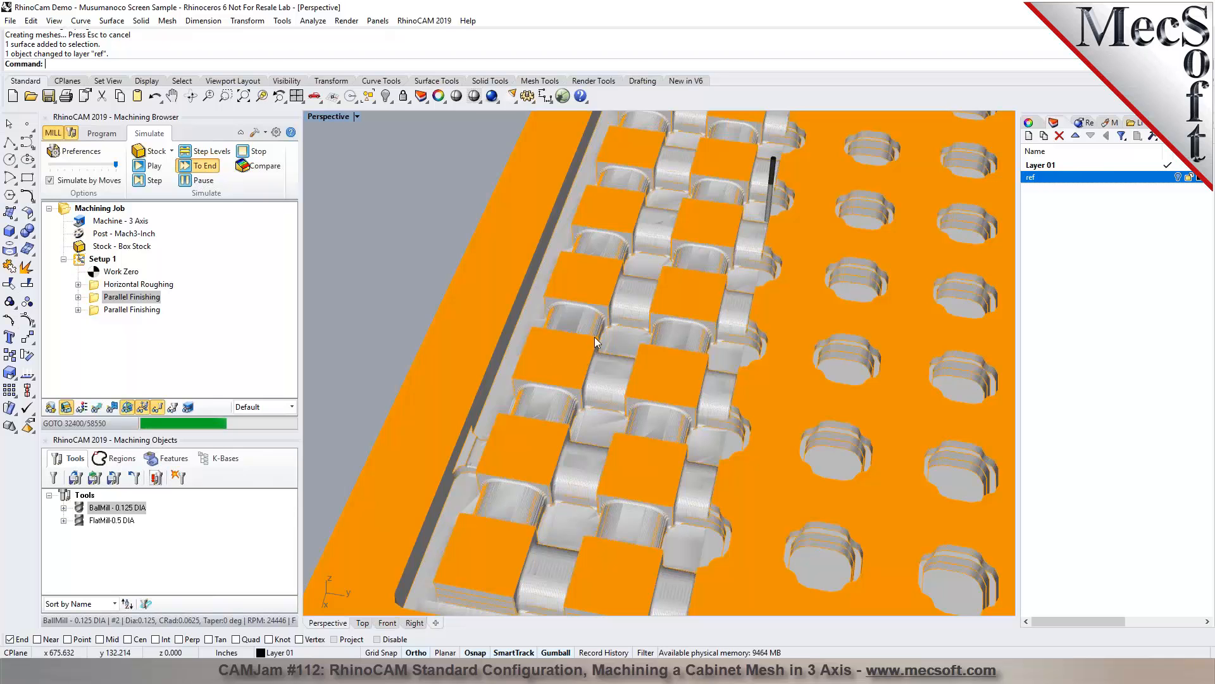
pyautogui.scroll(-3, 595, 336)
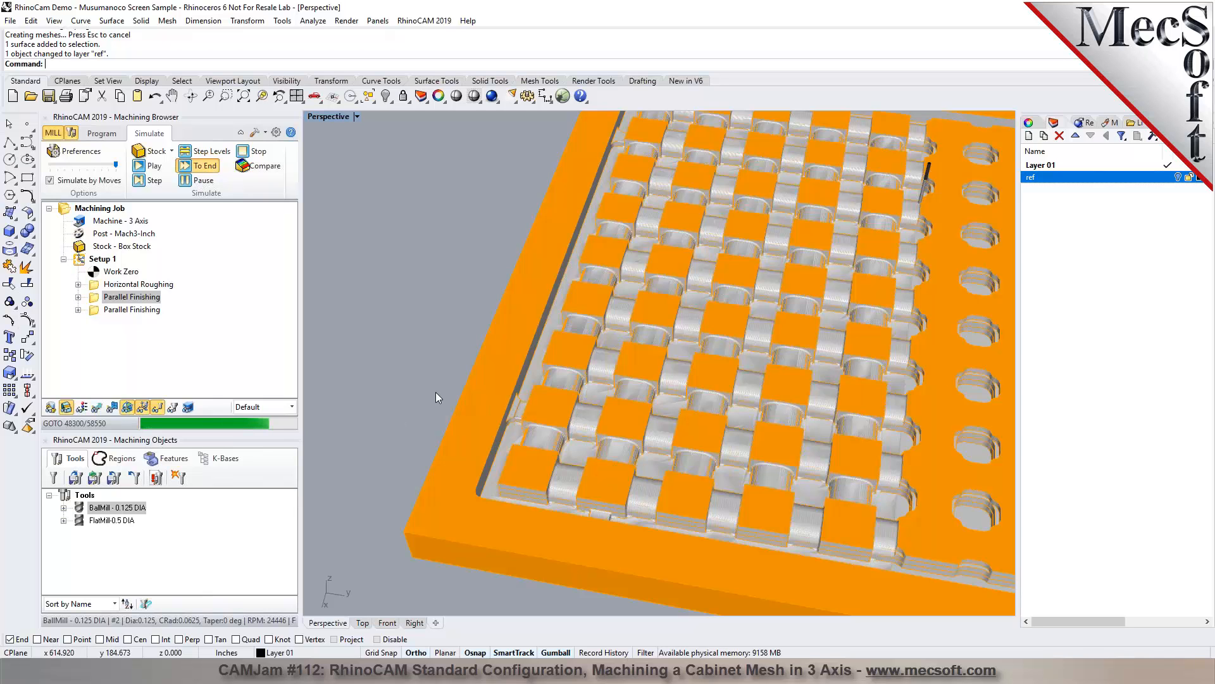
pyautogui.scroll(-2, 430, 390)
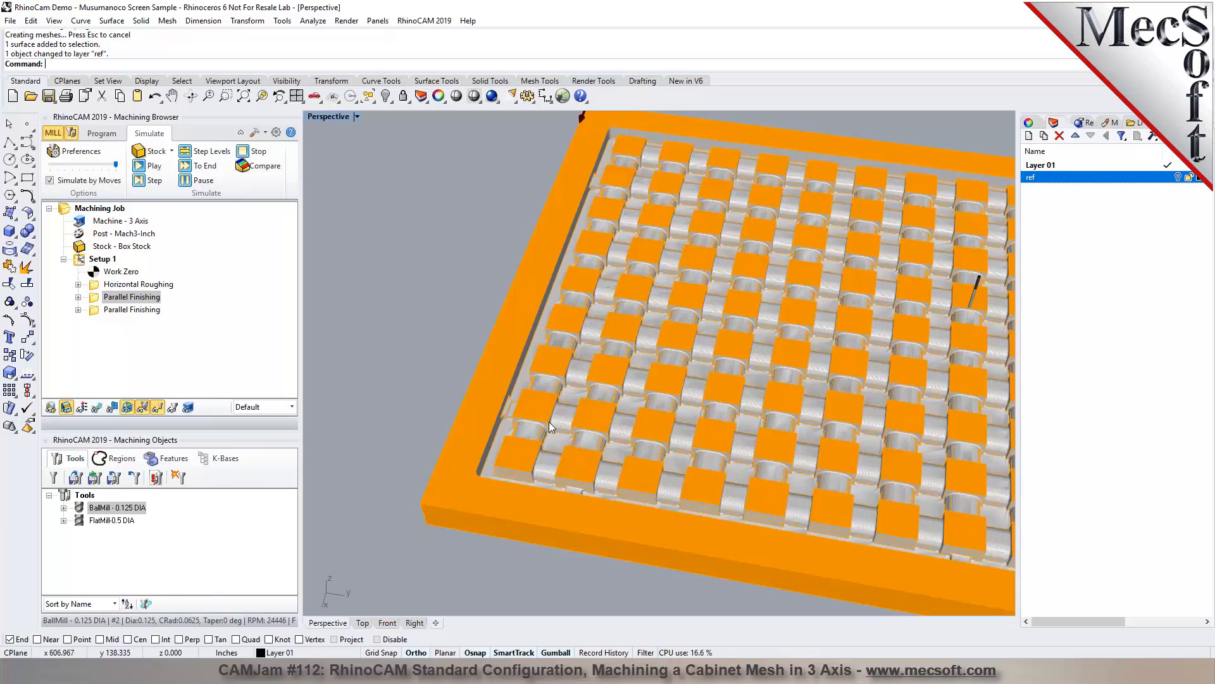
pyautogui.scroll(-4, 482, 383)
pyautogui.scroll(4, 734, 404)
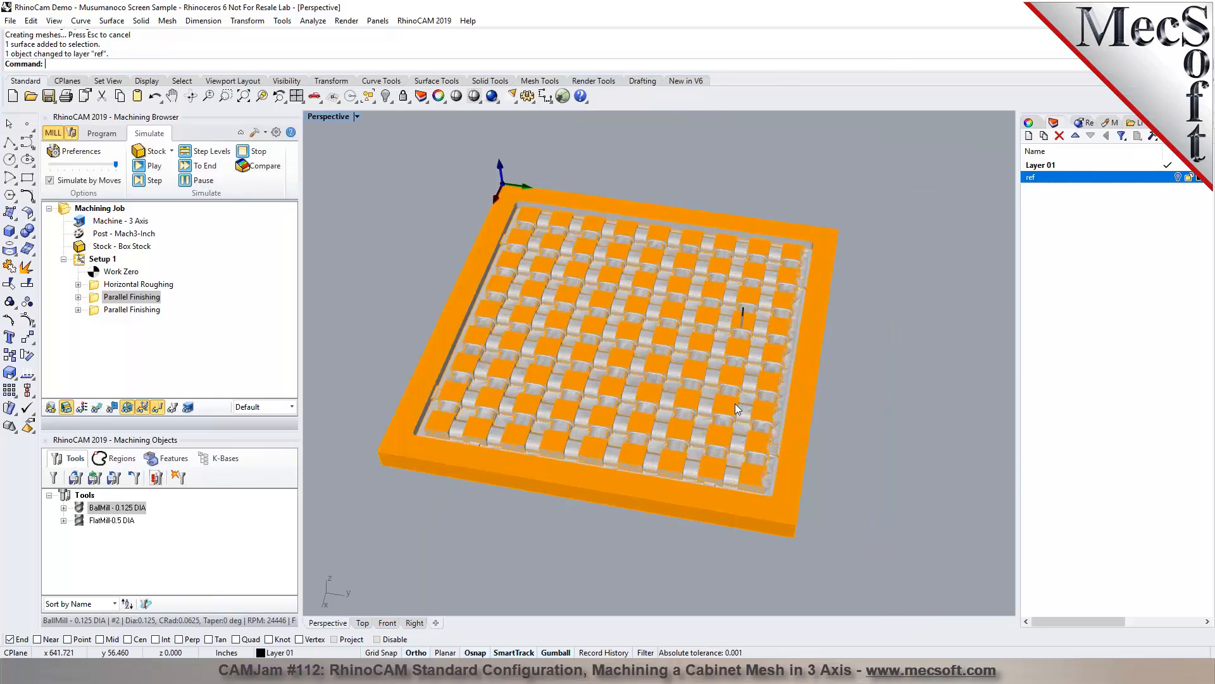
pyautogui.moveTo(666, 444); pyautogui.dragTo(688, 394, button='right')
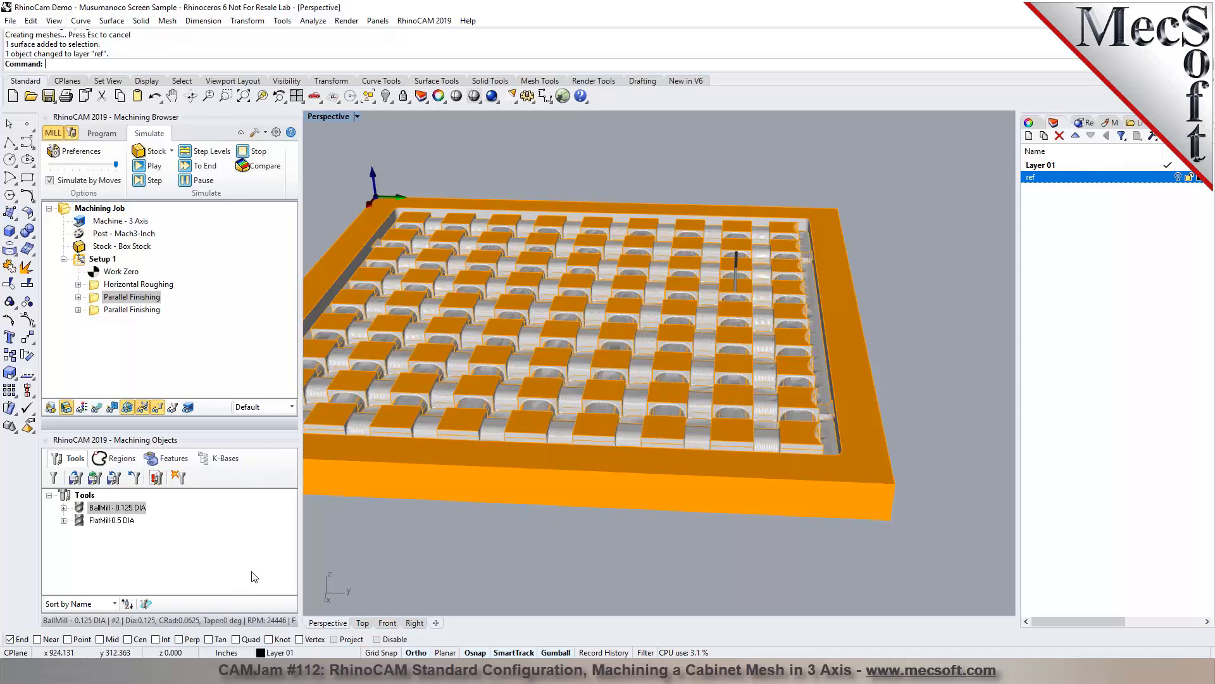
# Step: Review the properties and tool numbers of the BallMill - 0.125 DIA and FlatMill-0.5 DIA tools without changing them
pyautogui.click(81, 513)
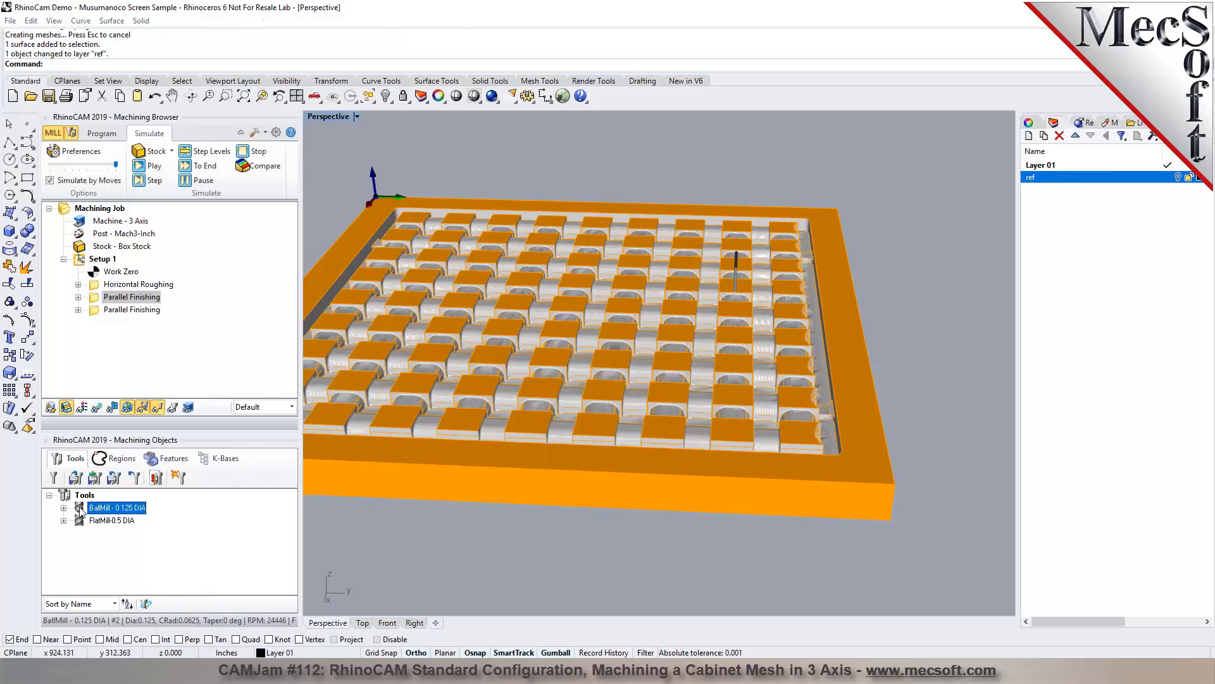
pyautogui.doubleClick(81, 512)
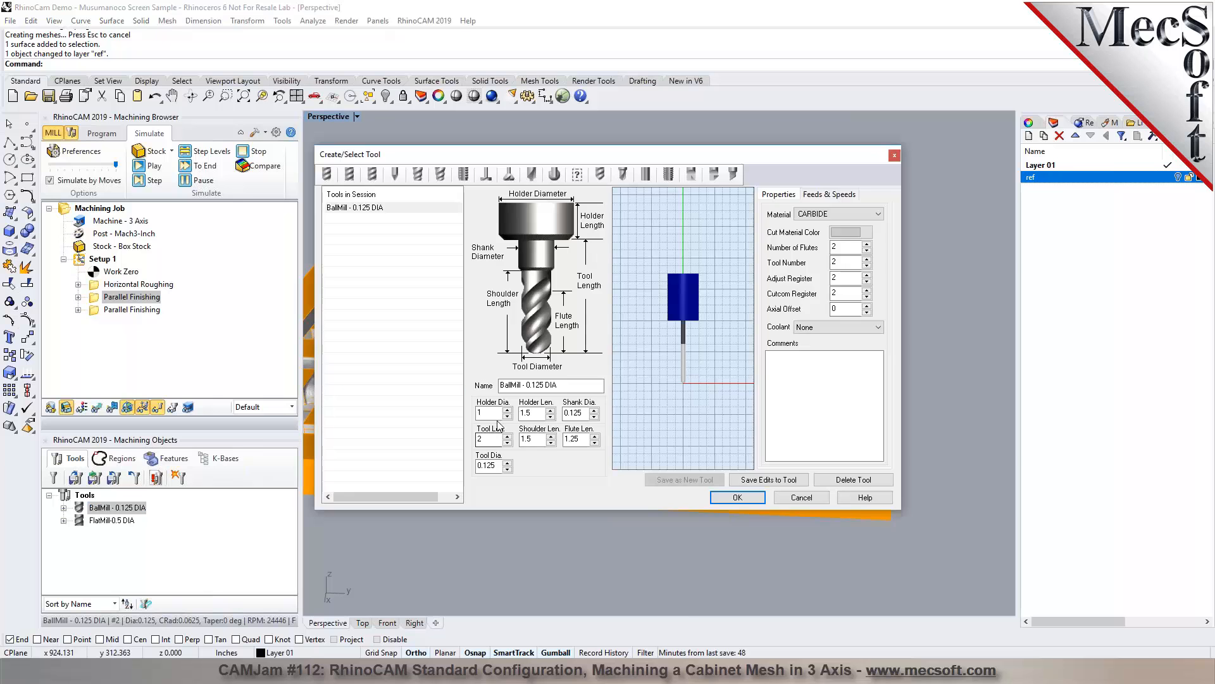
pyautogui.doubleClick(834, 262)
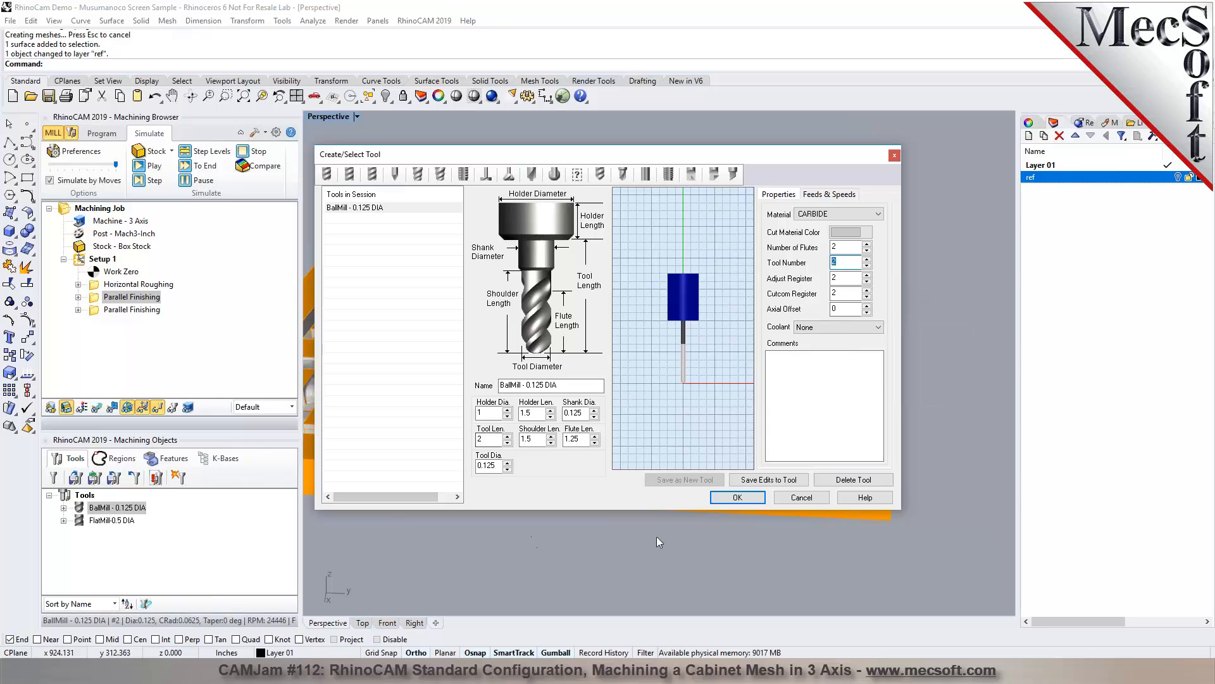
pyautogui.click(801, 499)
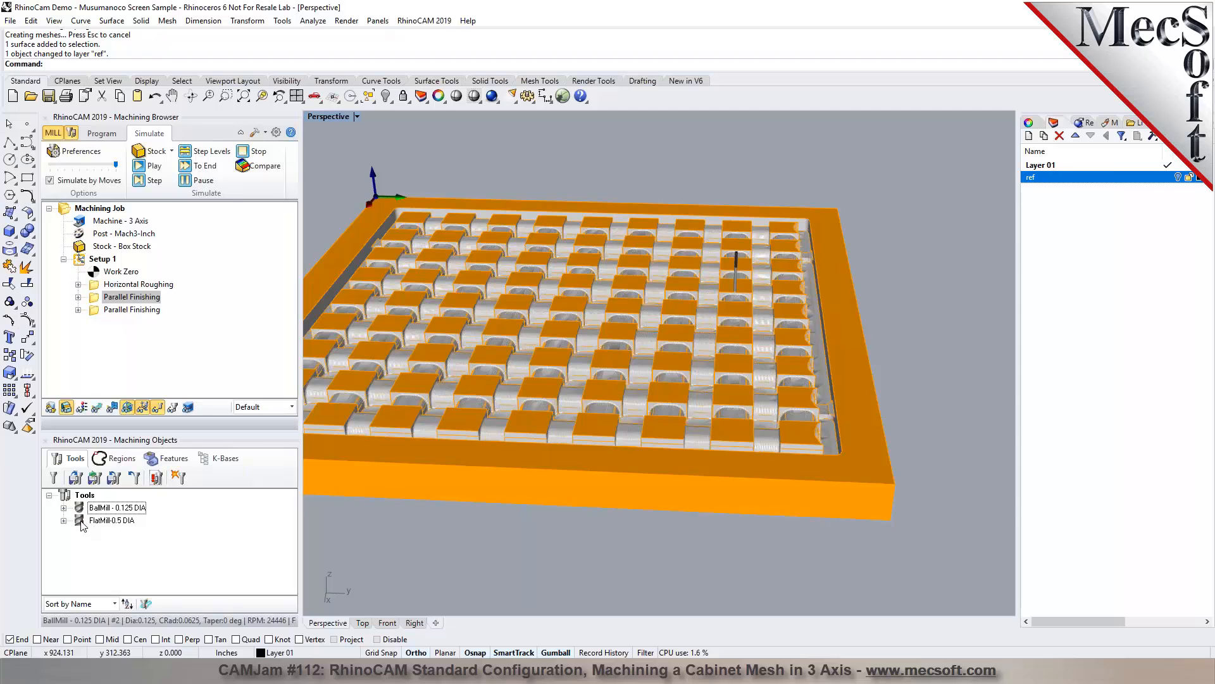
pyautogui.click(82, 525)
pyautogui.doubleClick(82, 523)
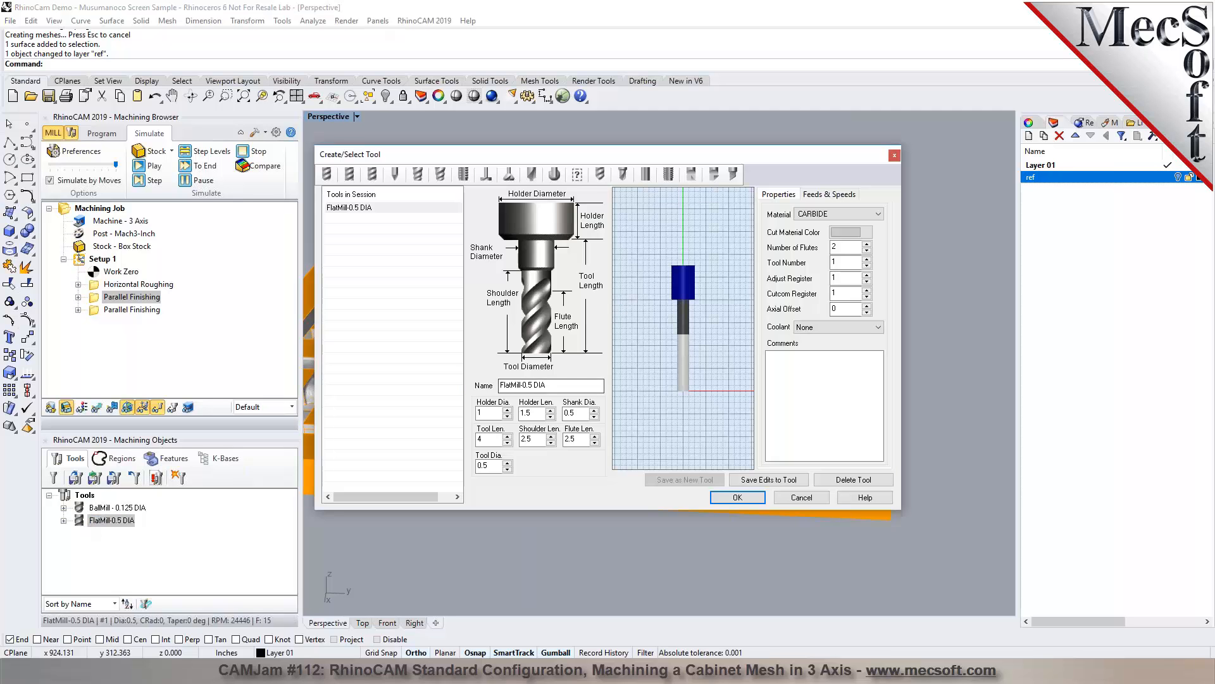
pyautogui.doubleClick(845, 262)
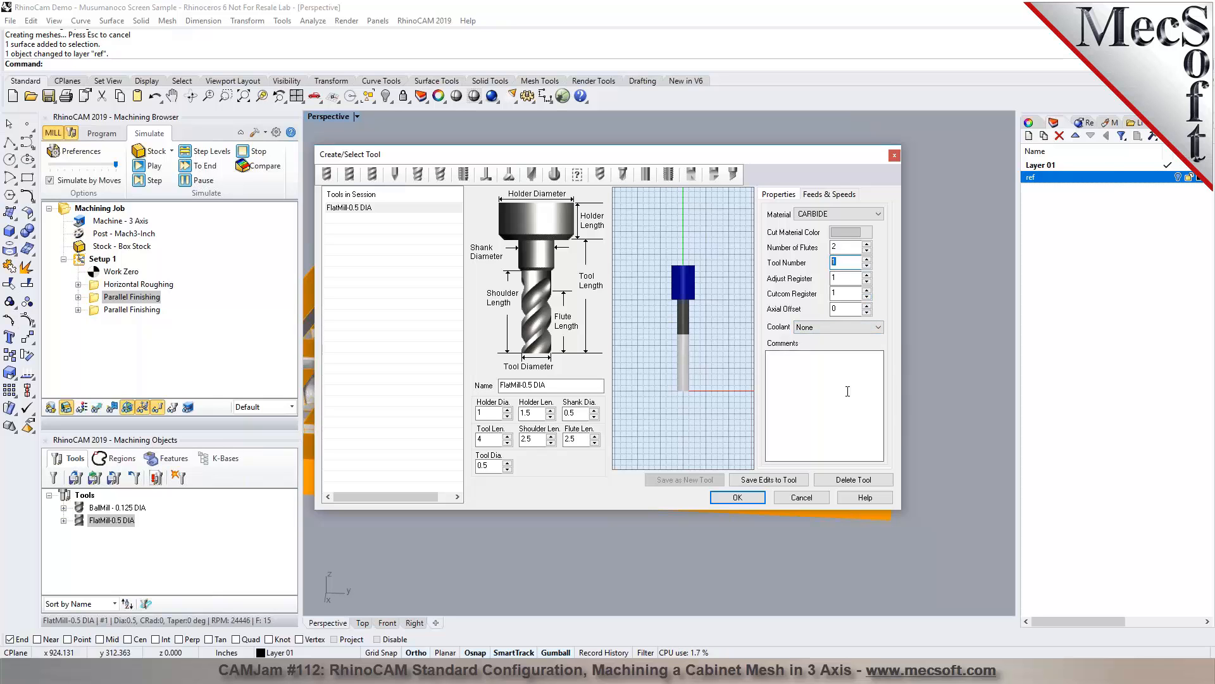
pyautogui.click(894, 156)
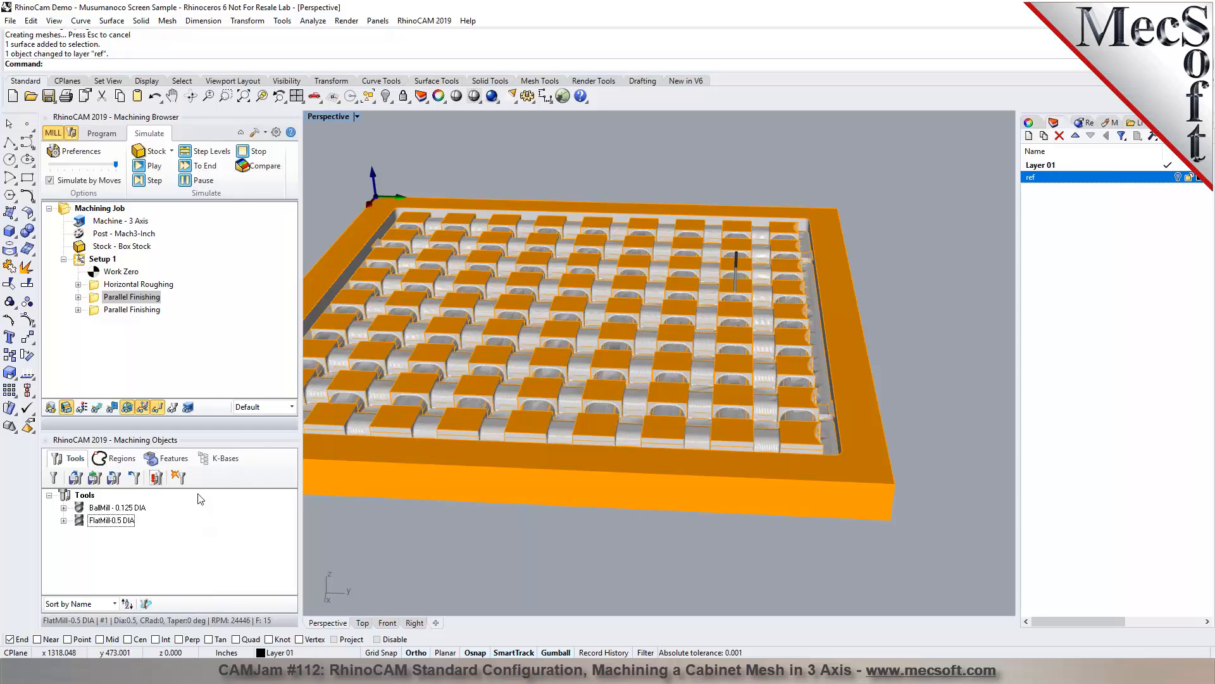
# Step: Save the session's tools to a tool library file named my-tool-lib
pyautogui.click(114, 479)
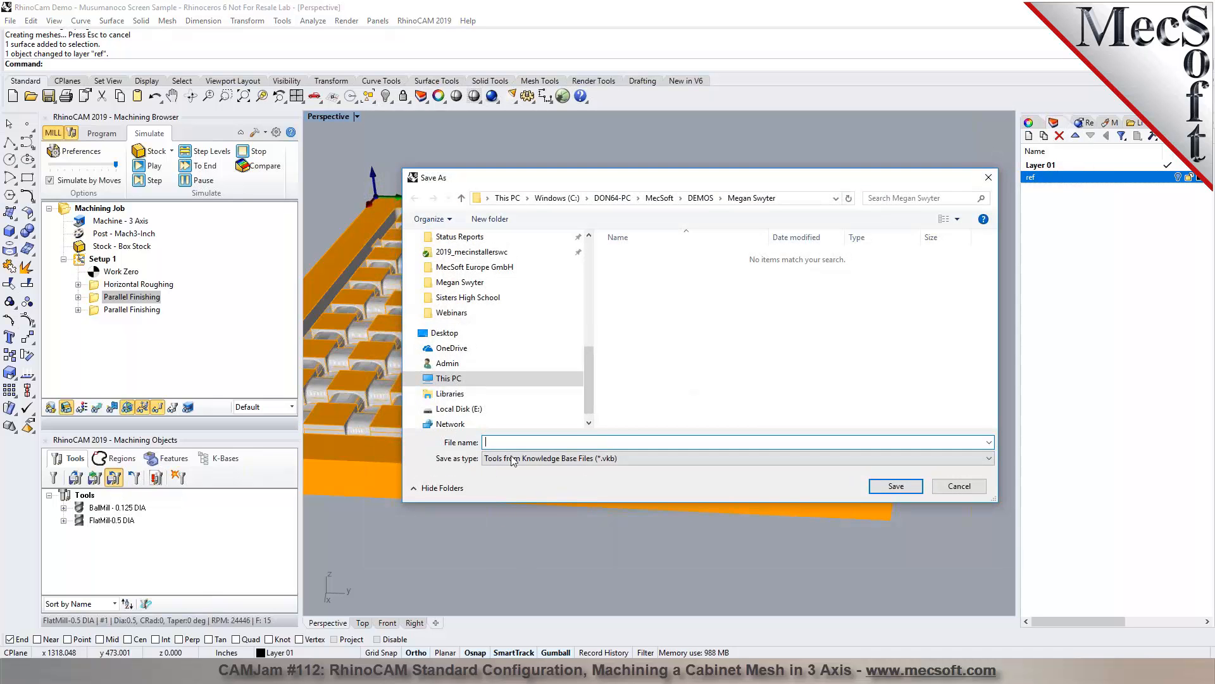
pyautogui.write('my-tool-lib')
pyautogui.click(906, 489)
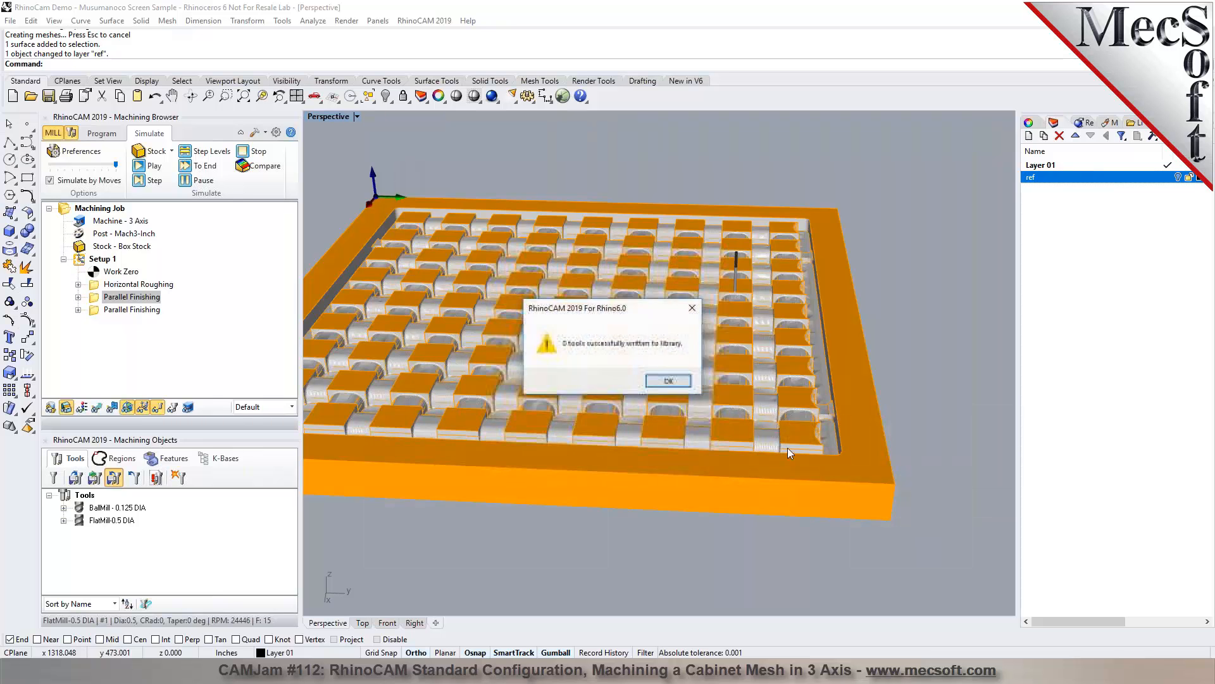
pyautogui.click(666, 381)
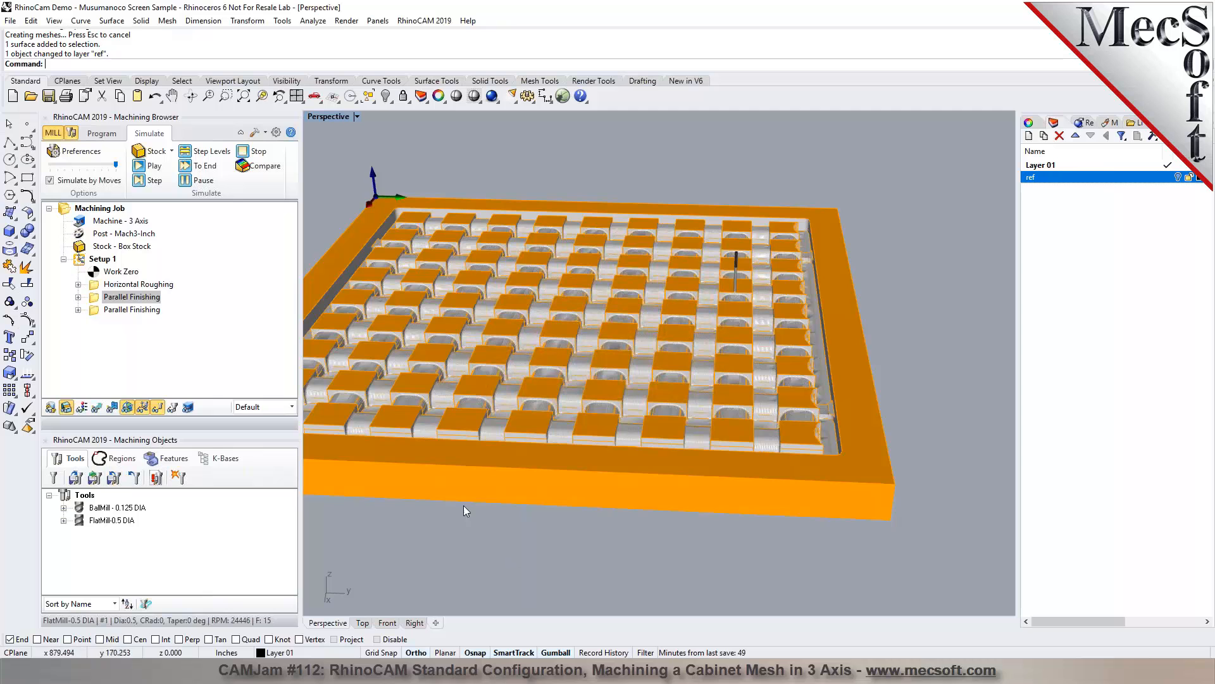
# Step: Save the tool library again with the Tools root selected, replacing the existing my-tool-lib.vkb
pyautogui.click(68, 497)
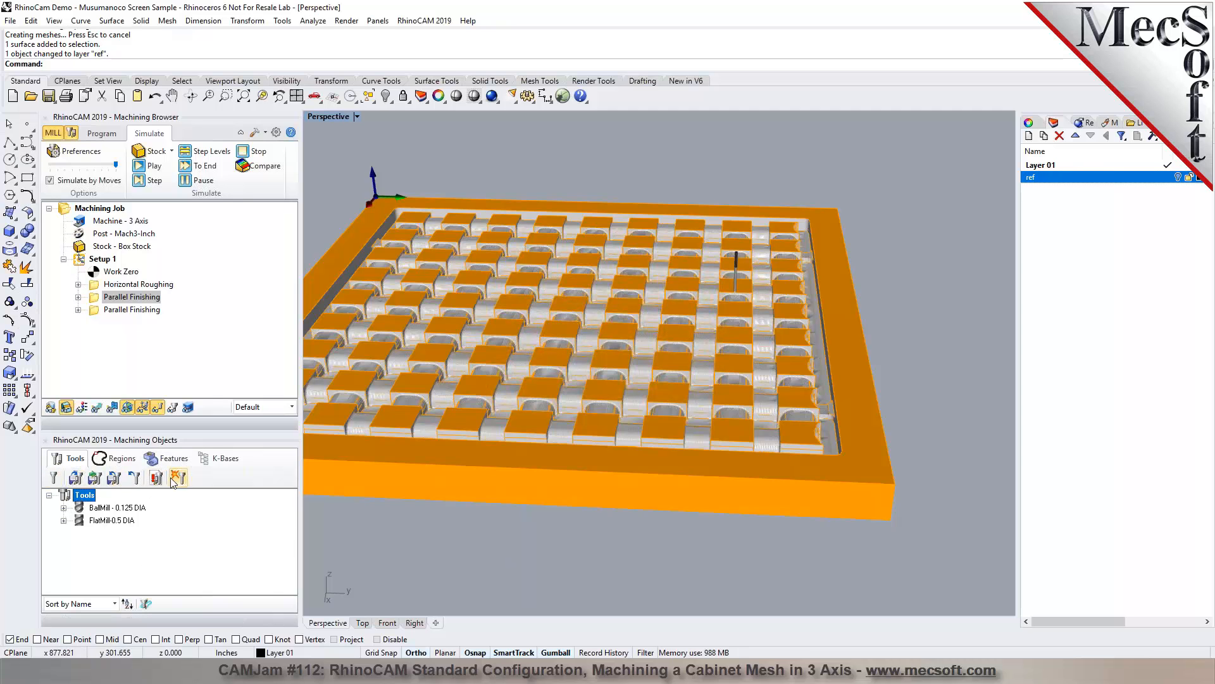
pyautogui.click(114, 478)
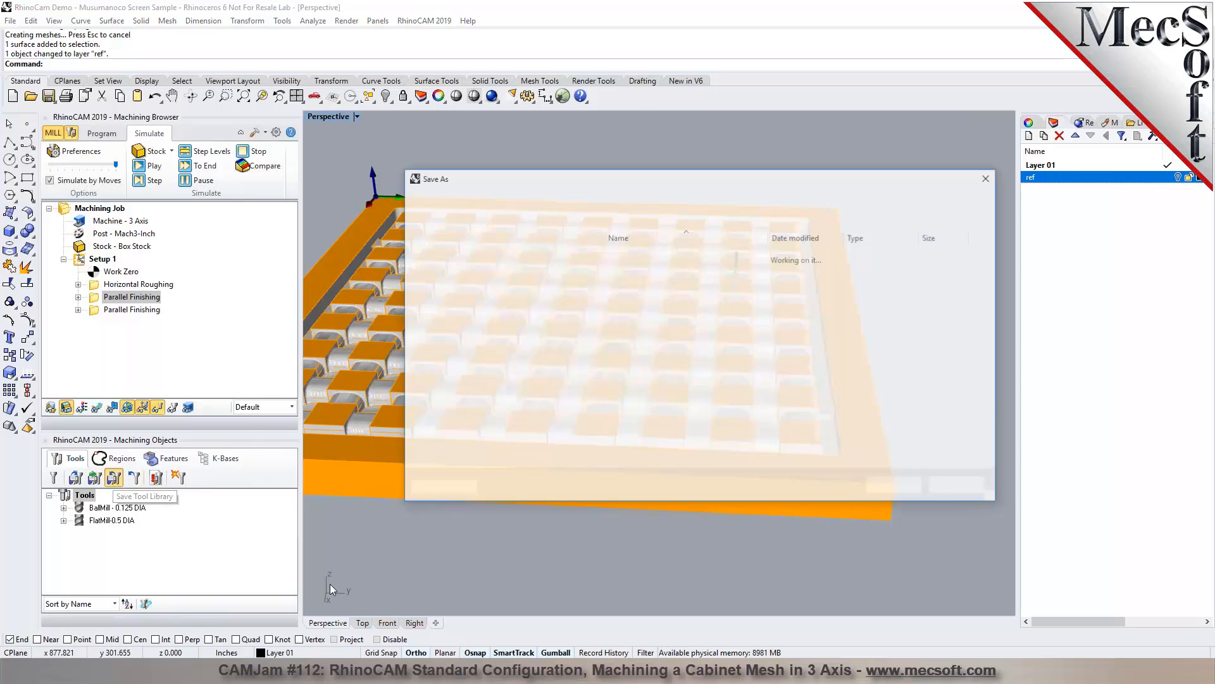
pyautogui.click(645, 256)
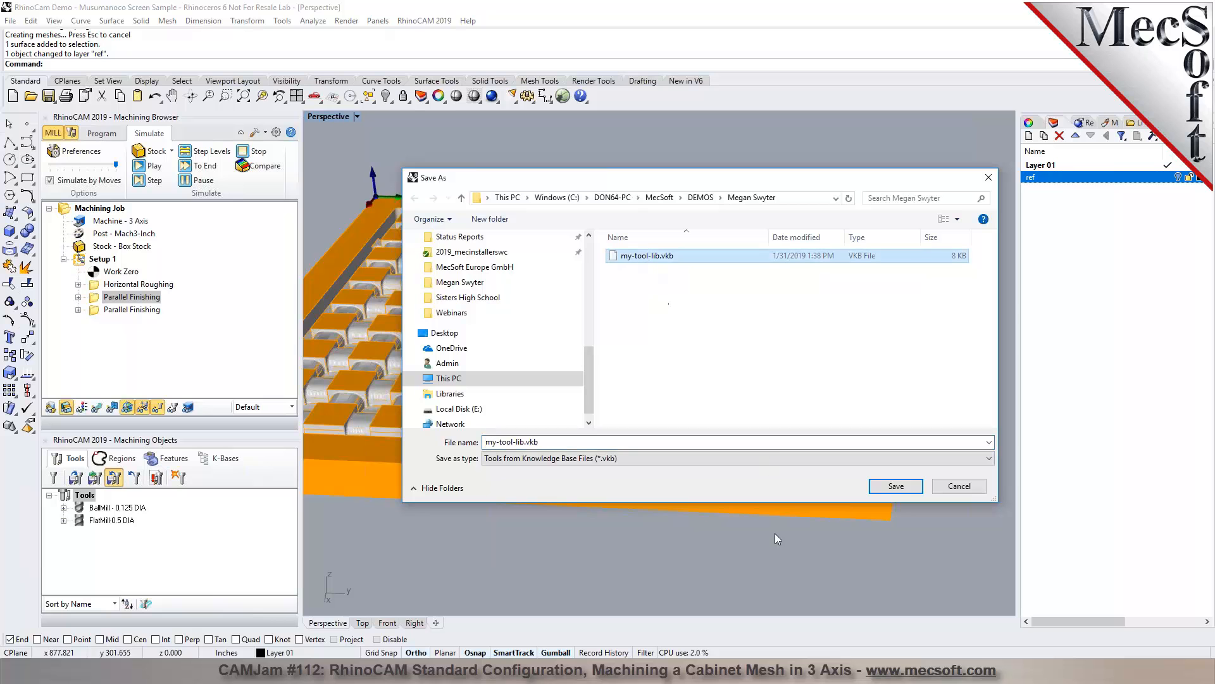
pyautogui.click(894, 486)
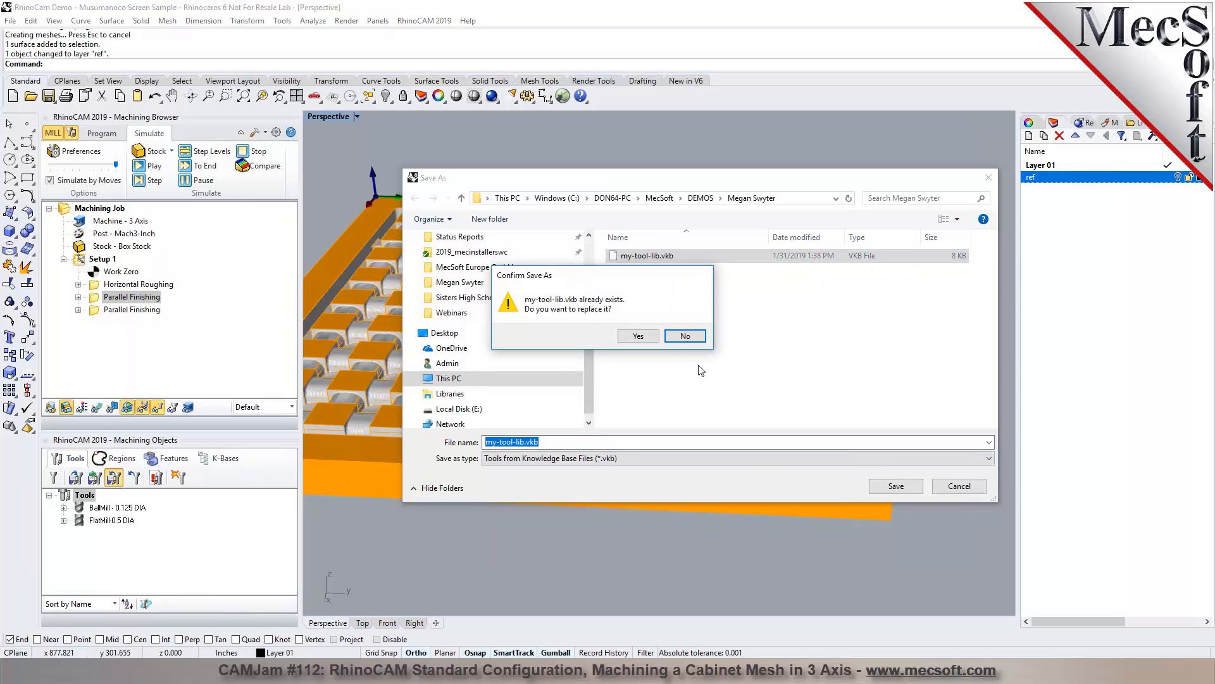
pyautogui.click(643, 337)
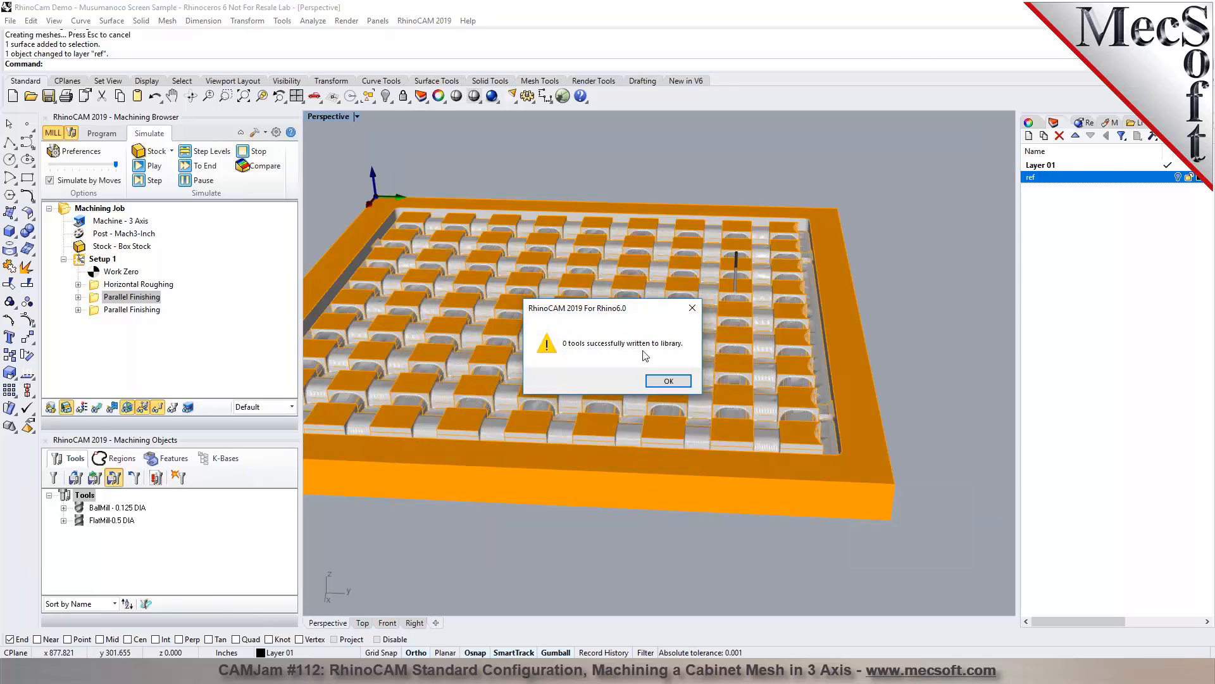
pyautogui.click(668, 380)
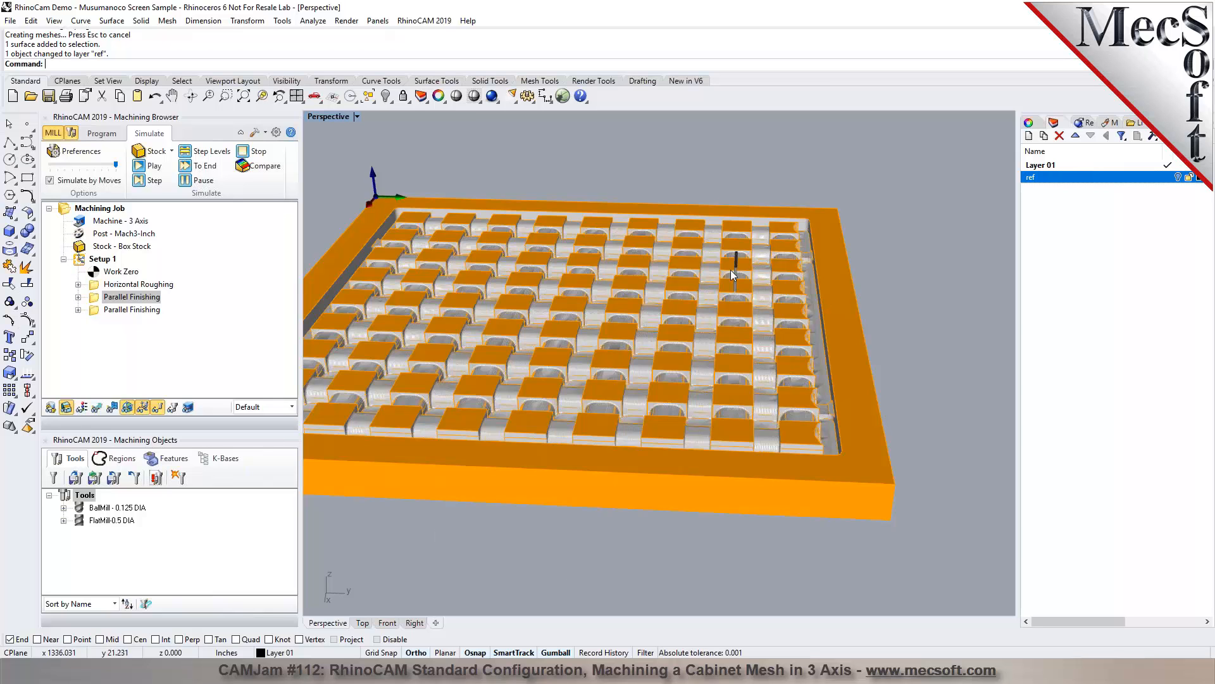
# Step: Set my-tool-lib.vkb as the default tool library in the Cutting Tools preferences
pyautogui.click(276, 132)
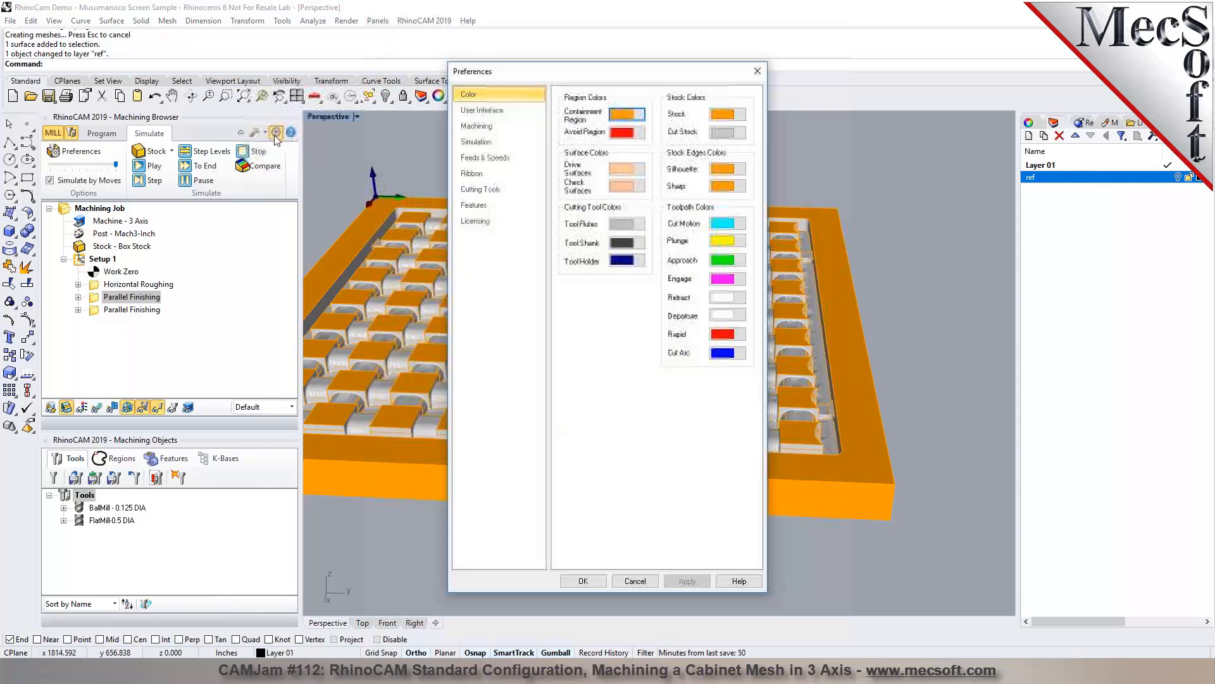
pyautogui.click(476, 126)
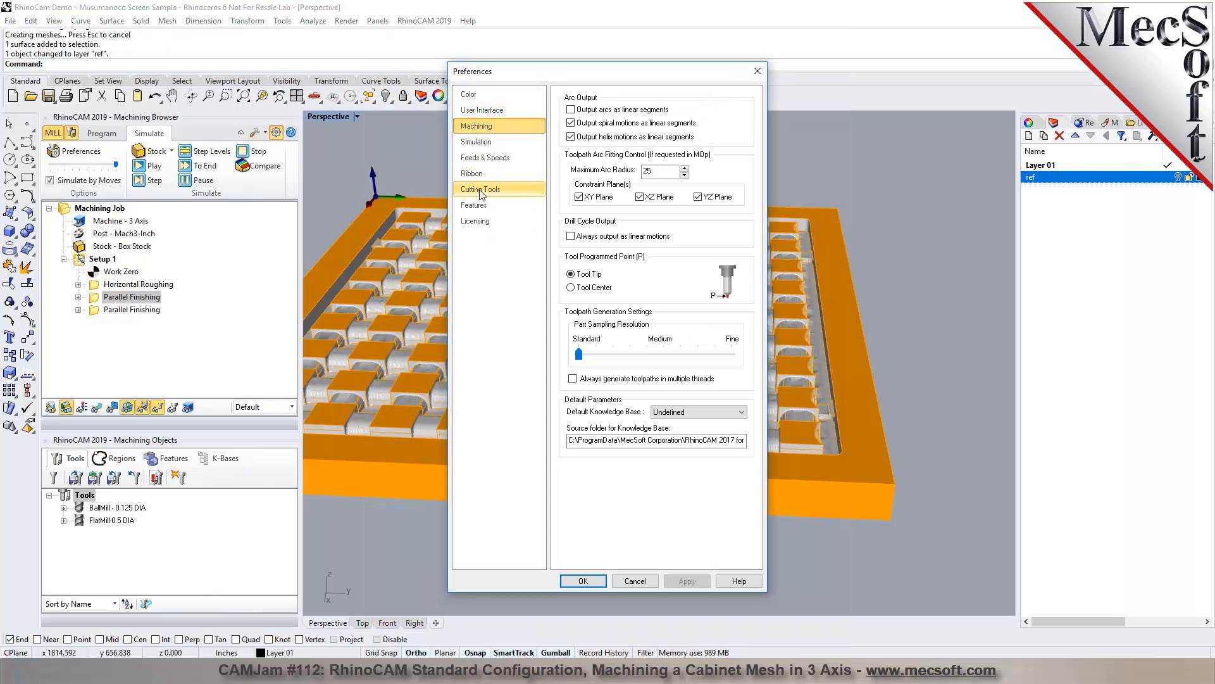
pyautogui.click(480, 190)
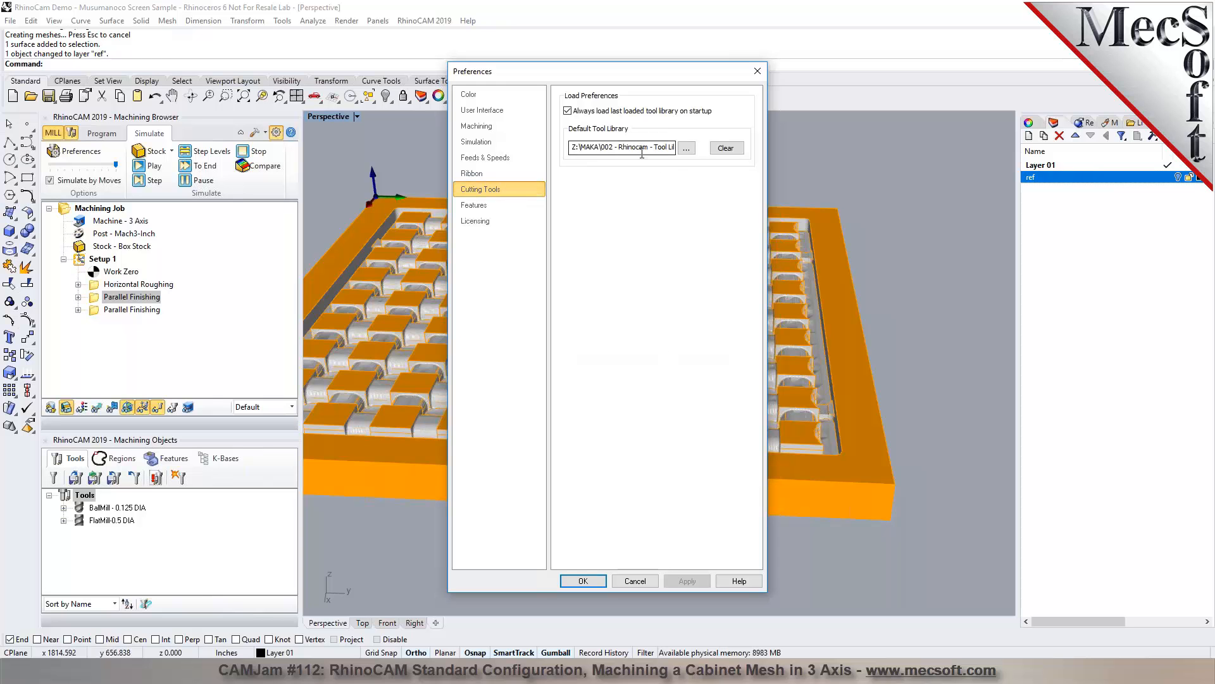
pyautogui.click(686, 148)
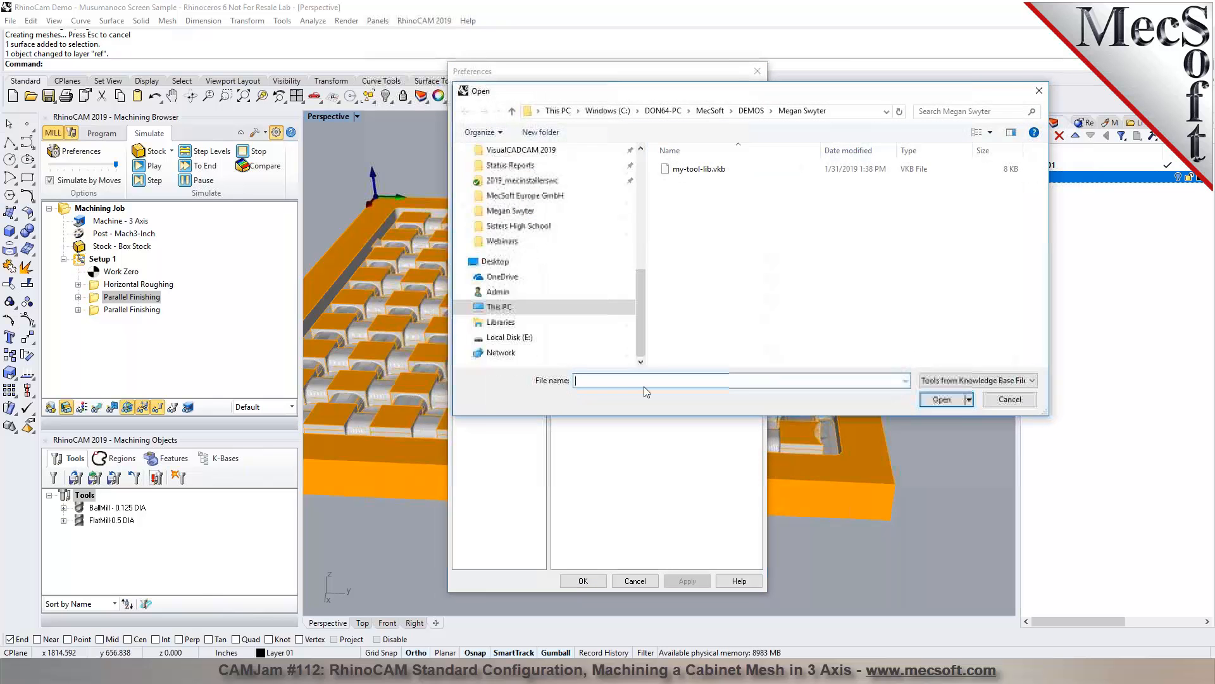
pyautogui.click(697, 169)
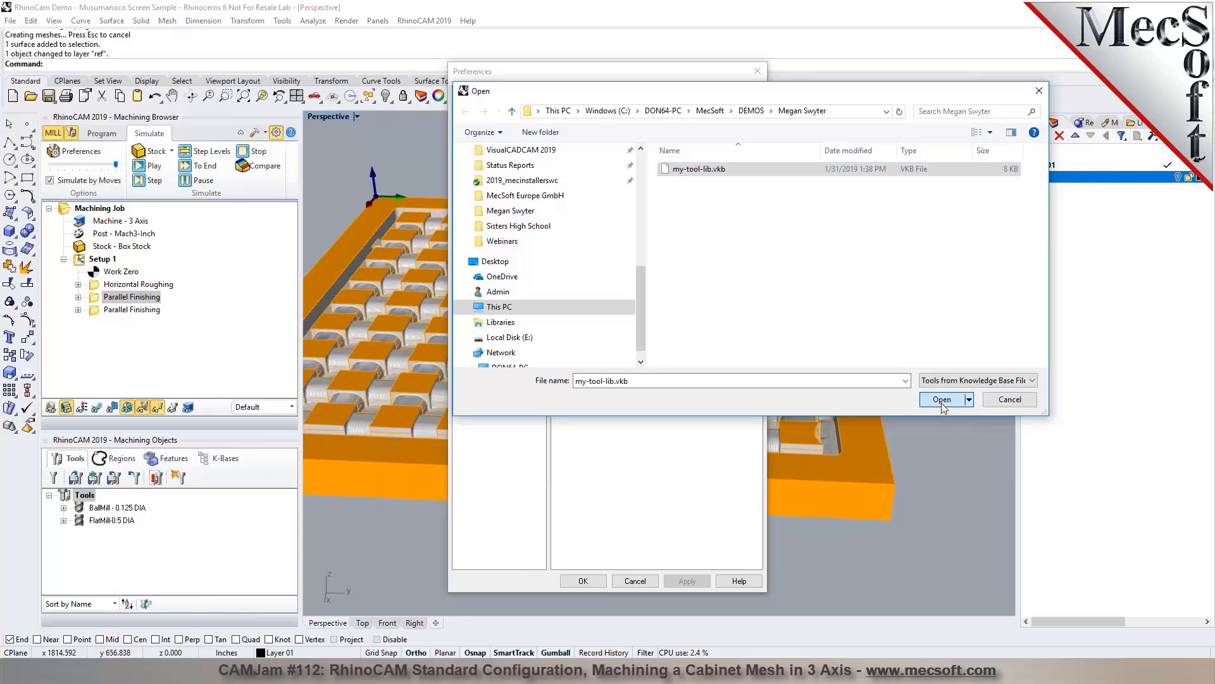
pyautogui.click(941, 400)
pyautogui.click(710, 113)
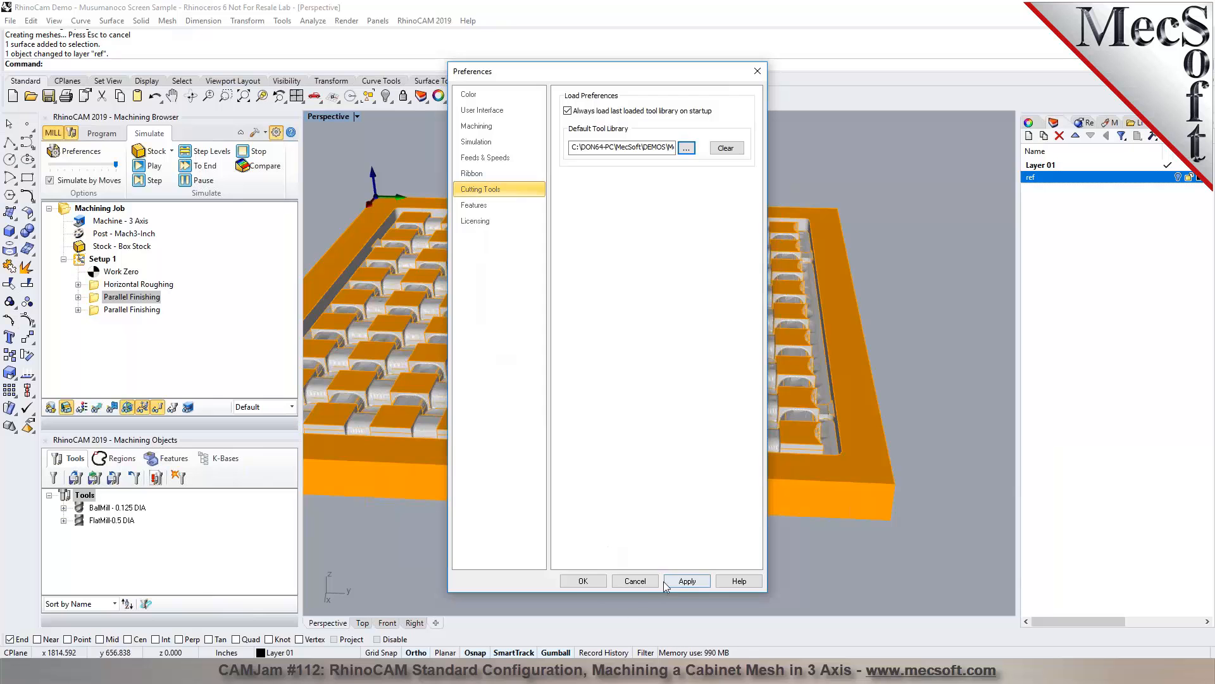
pyautogui.click(582, 581)
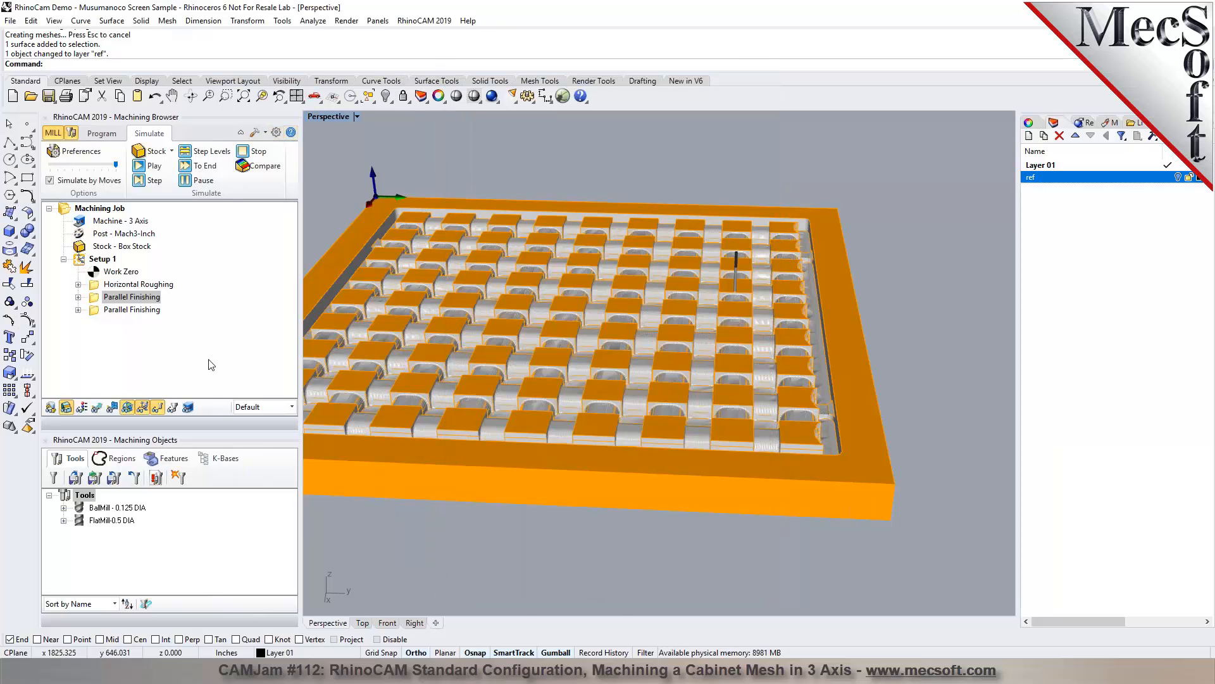
# Step: Save the model as "RhinoCam Demo - Musumanoco Screen Sample-TOP.3dm"
pyautogui.click(10, 20)
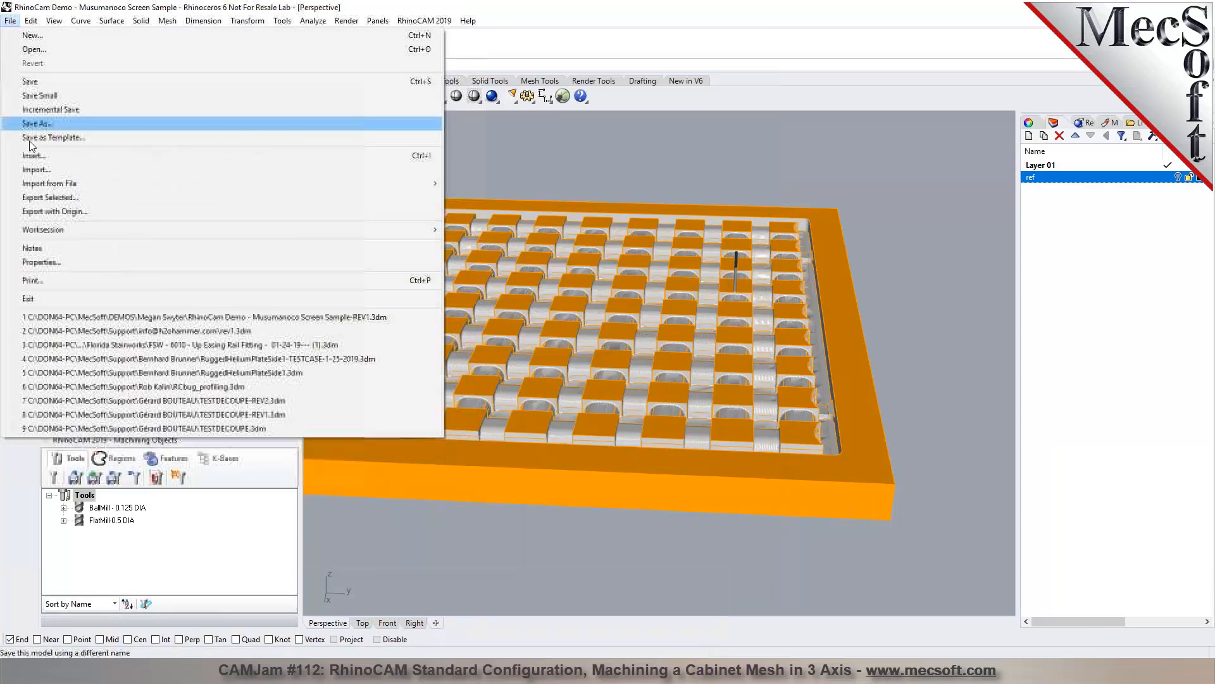
pyautogui.click(39, 82)
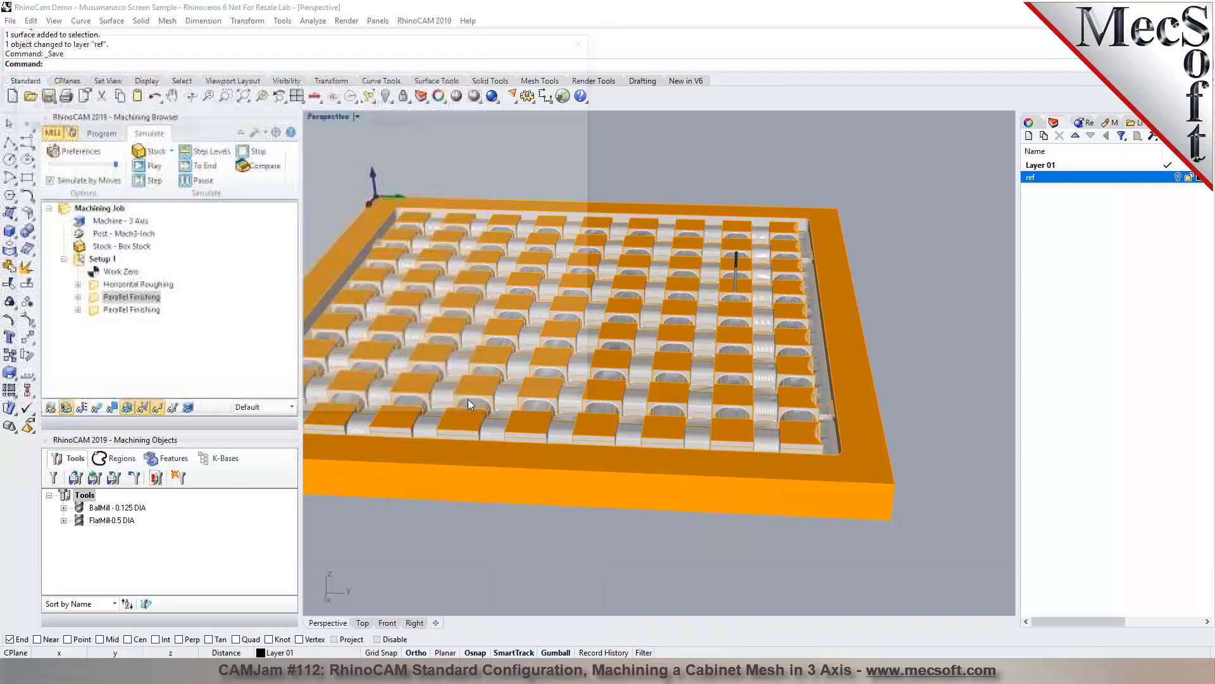
pyautogui.click(273, 301)
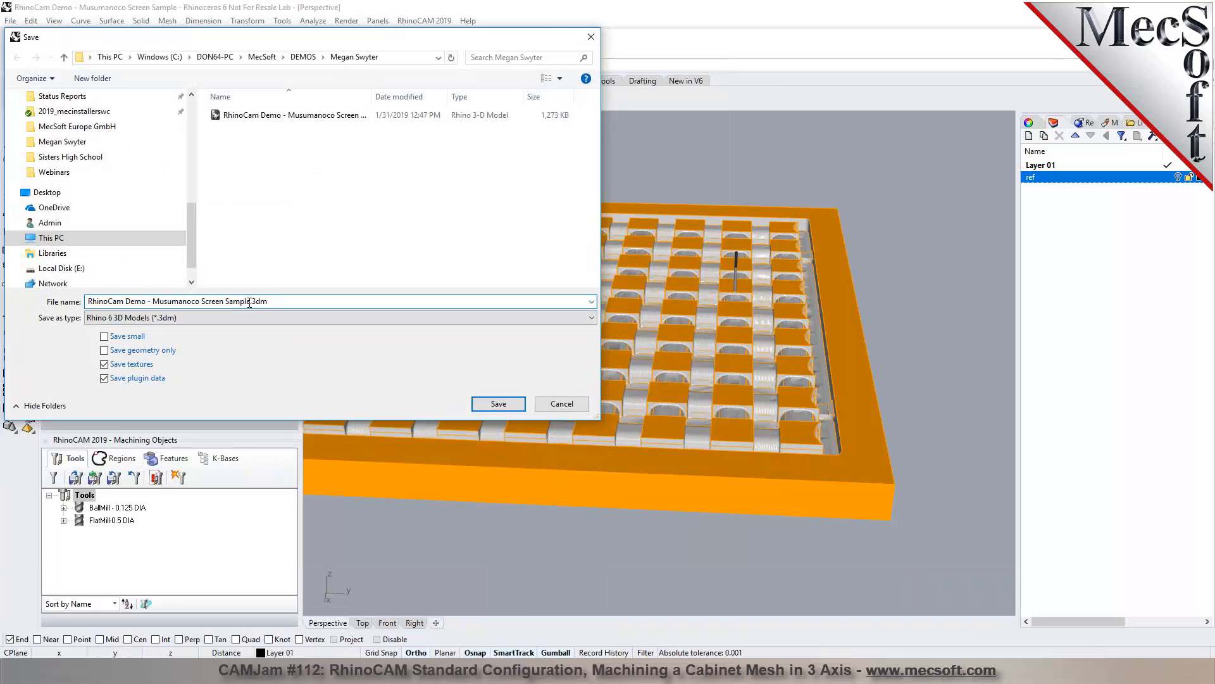
pyautogui.press('Left')
pyautogui.press('Left')
pyautogui.press('Left')
pyautogui.press('Left')
pyautogui.write('-TOP')
pyautogui.press('Return')
# Step: Start a new file from the Small Objects - Inches template and check the tools loaded from the default library
pyautogui.click(692, 295)
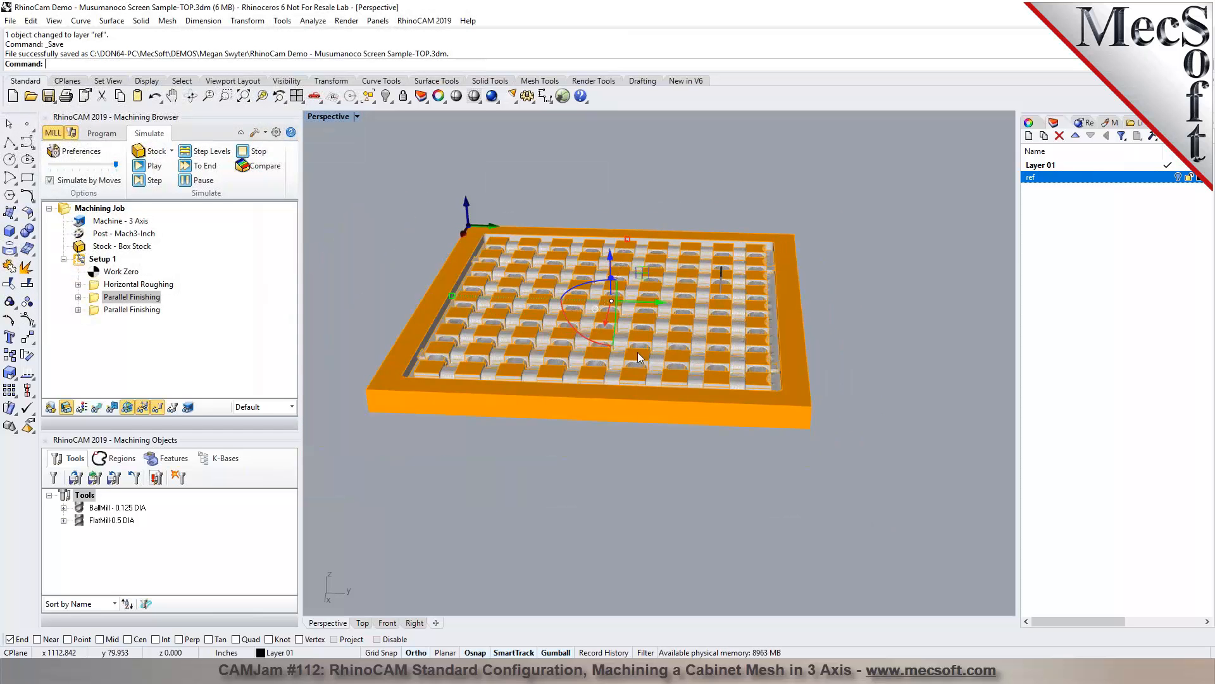
pyautogui.scroll(3, 567, 229)
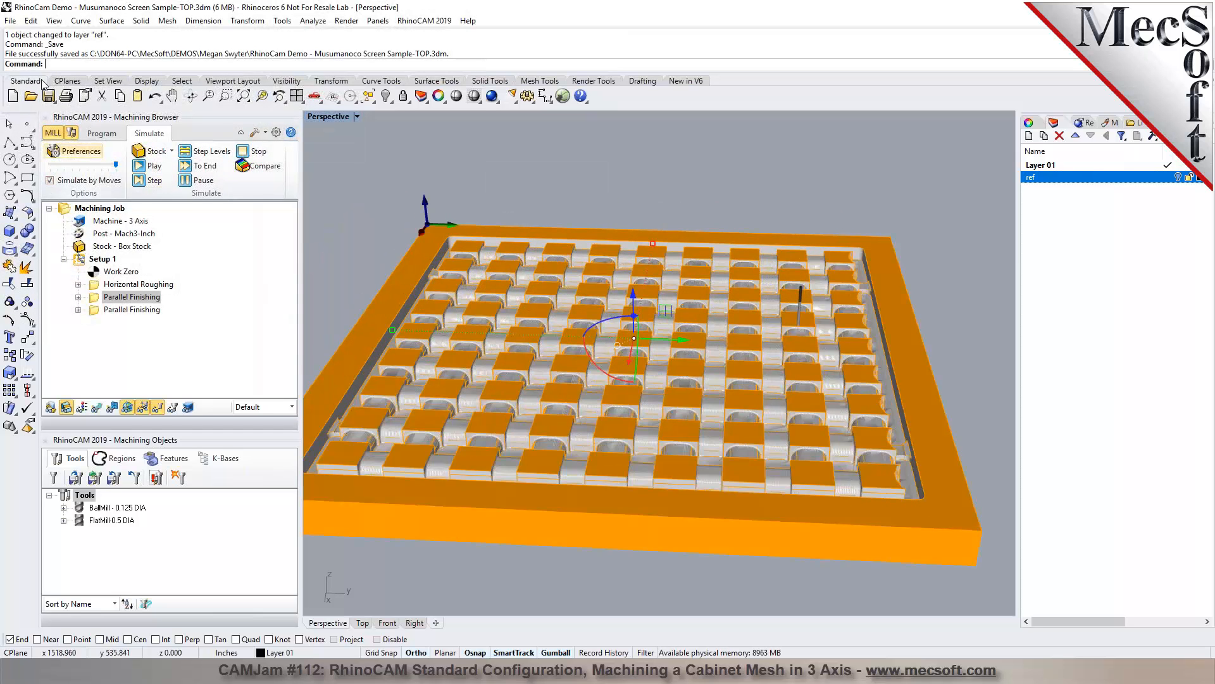
pyautogui.click(10, 21)
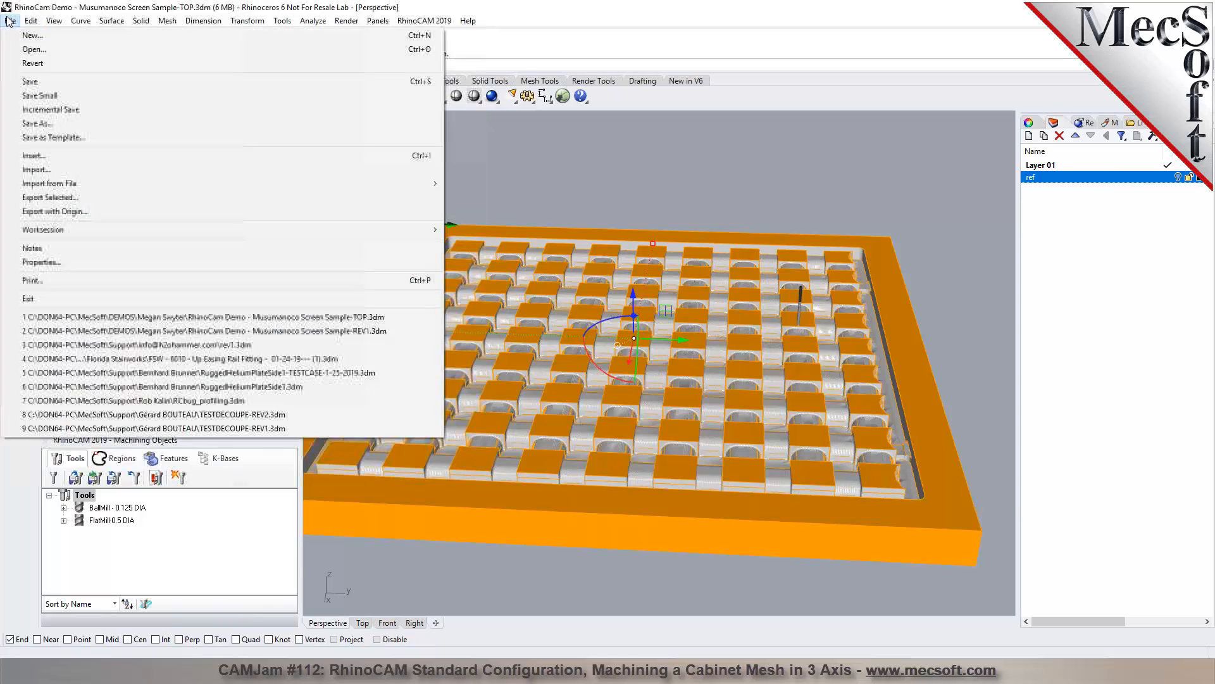
pyautogui.click(32, 36)
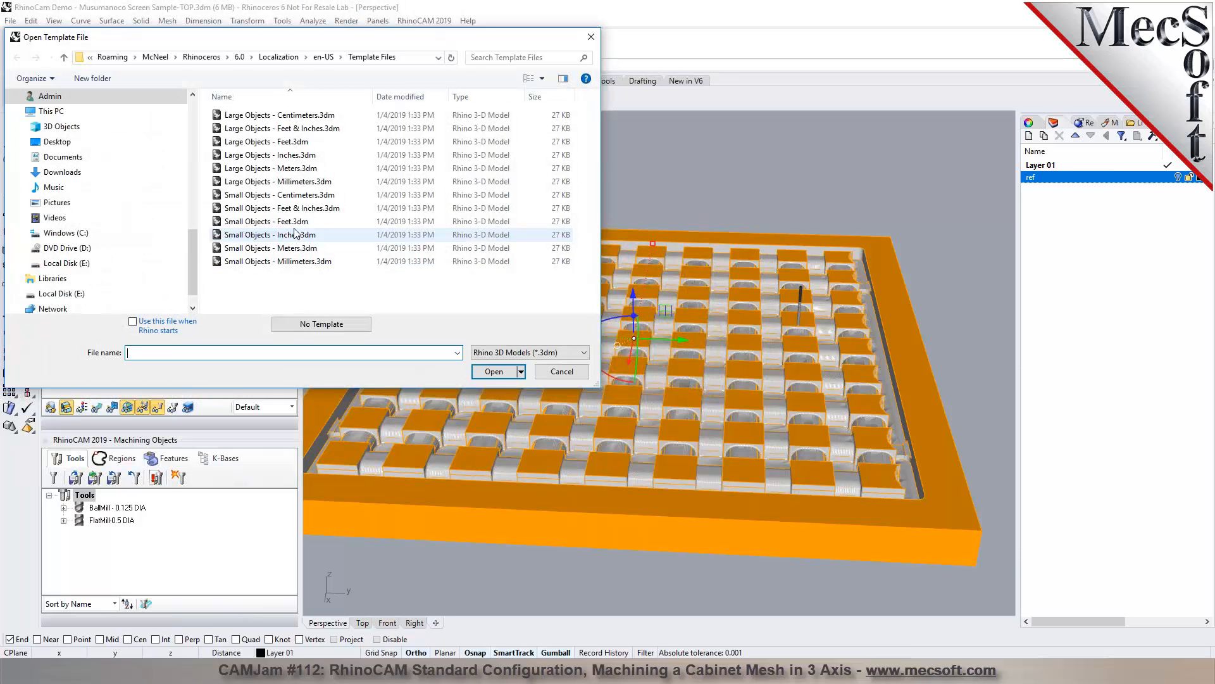
pyautogui.doubleClick(295, 234)
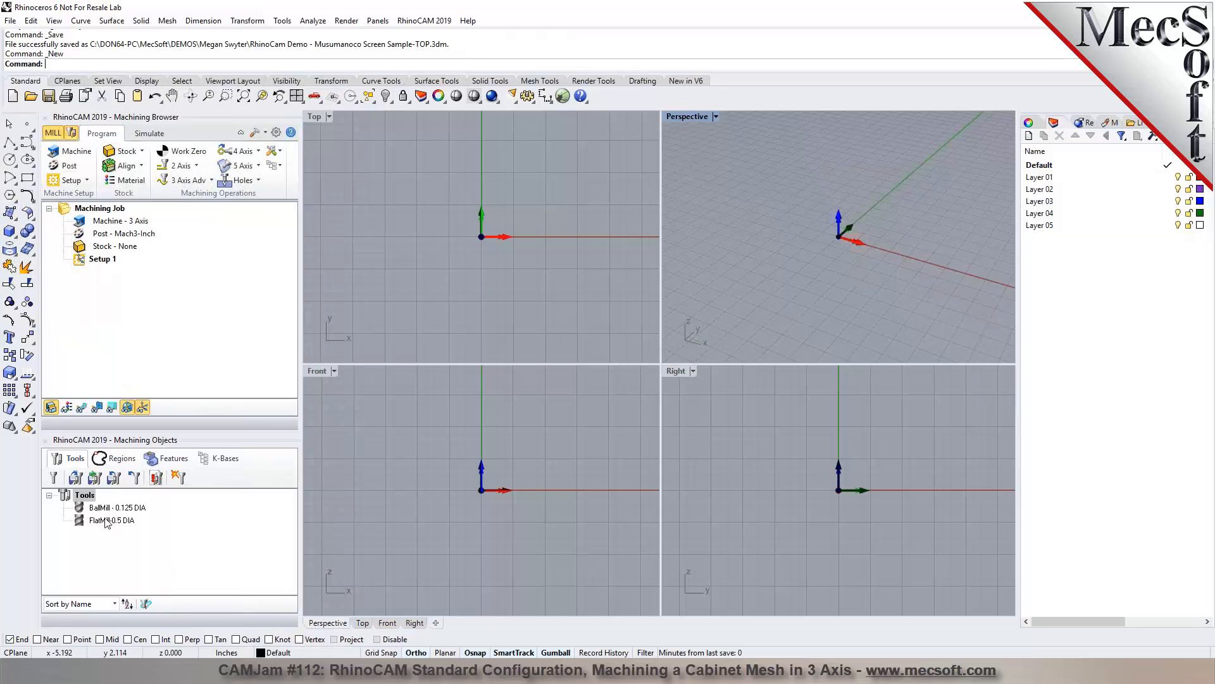
pyautogui.click(107, 507)
pyautogui.click(109, 520)
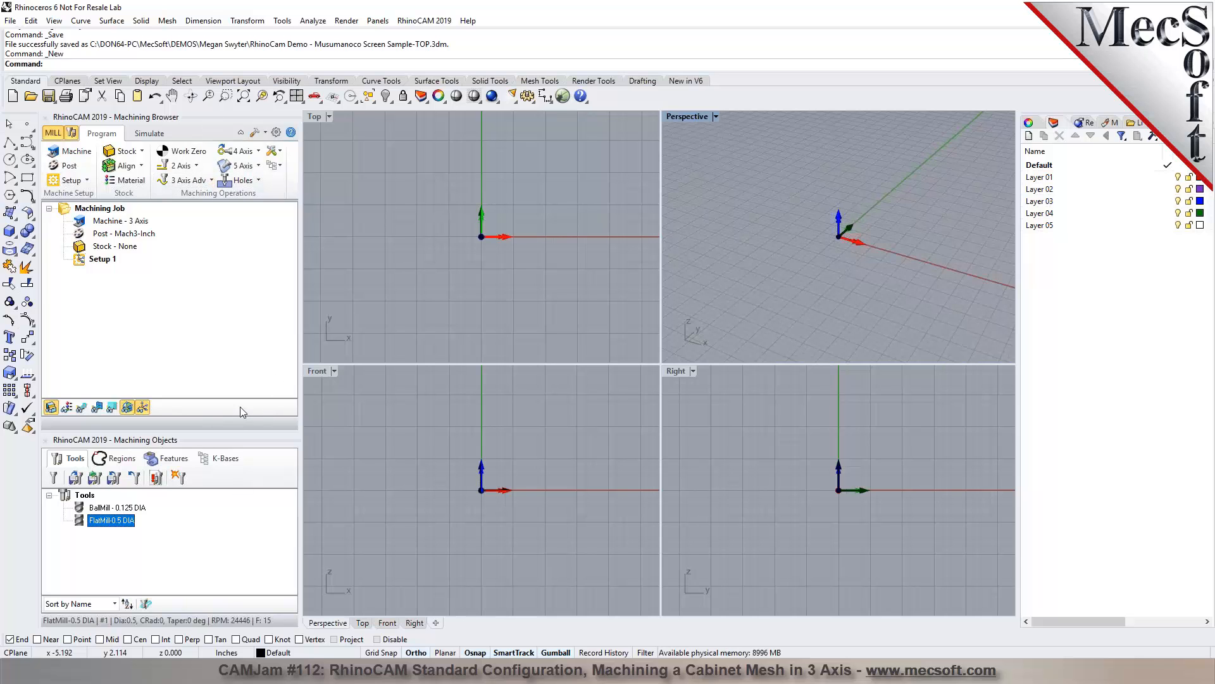
# Step: Reopen RhinoCam Demo - Musumanoco Screen Sample-TOP.3dm and use the CAM system preferences stored in it
pyautogui.click(11, 22)
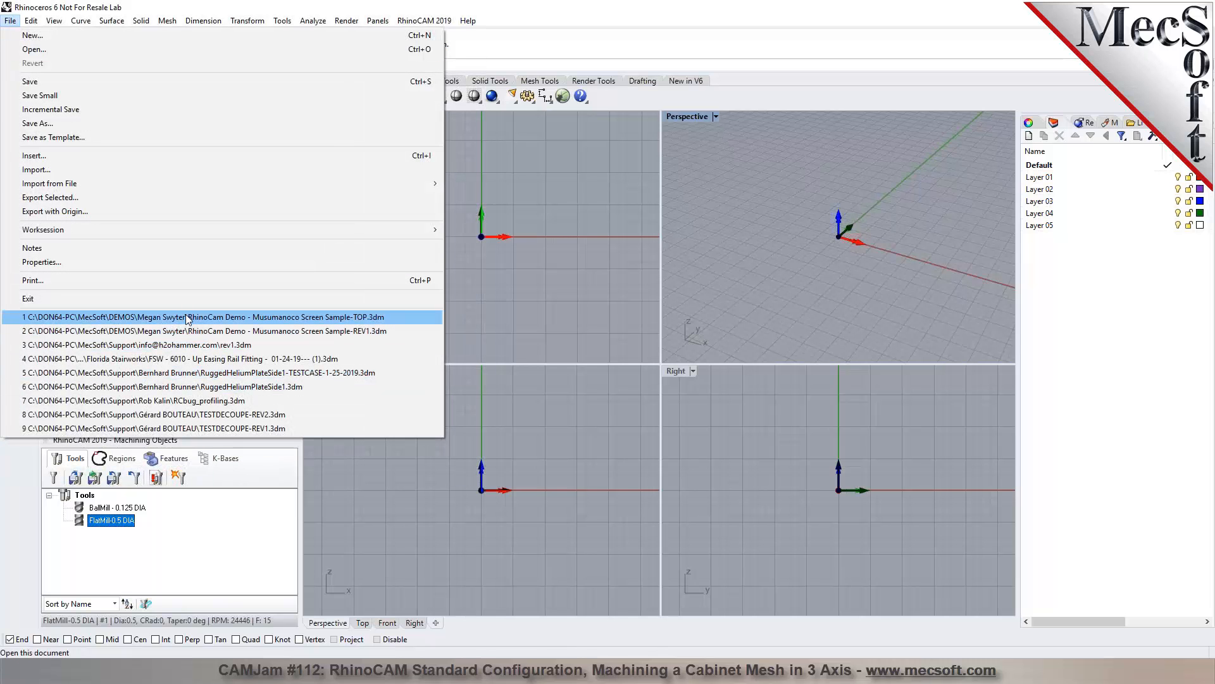
pyautogui.click(153, 319)
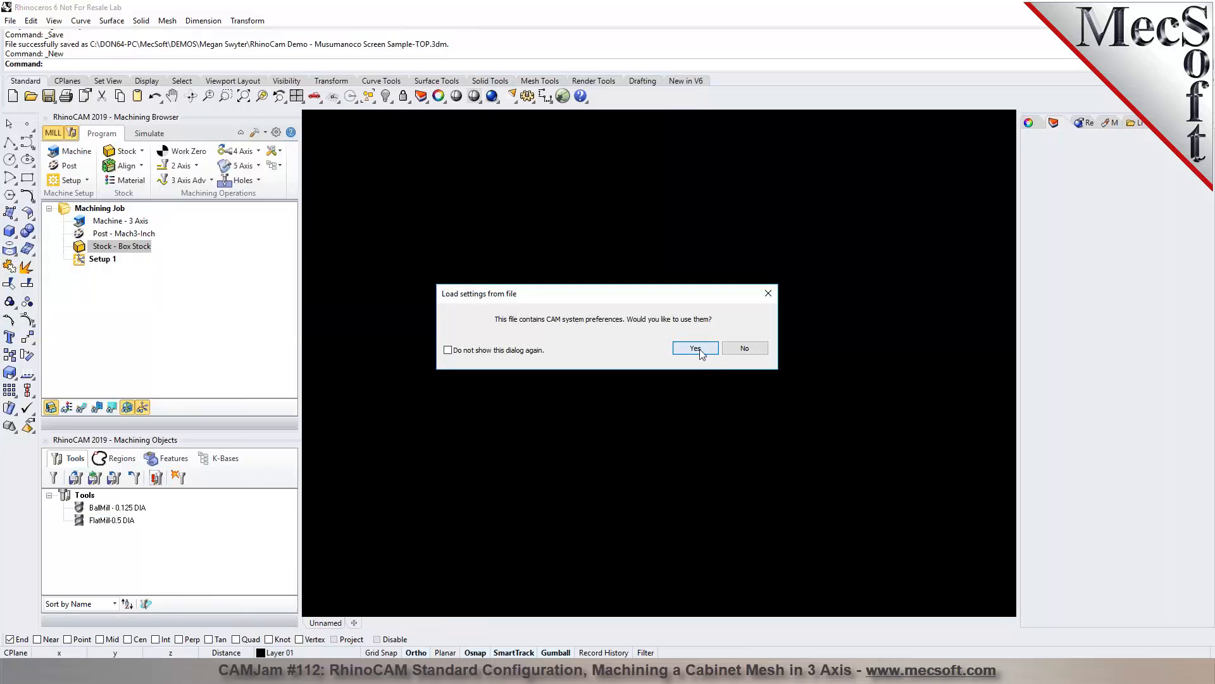
pyautogui.click(695, 348)
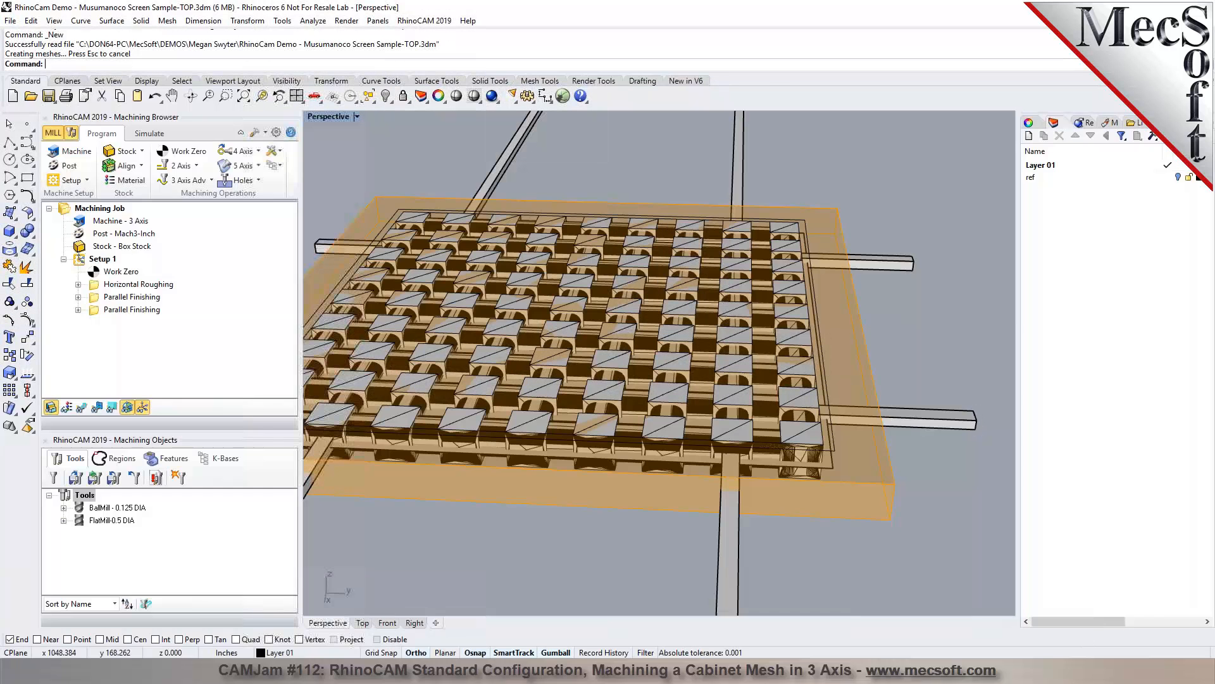
pyautogui.scroll(-5, 762, 350)
pyautogui.scroll(4, 716, 313)
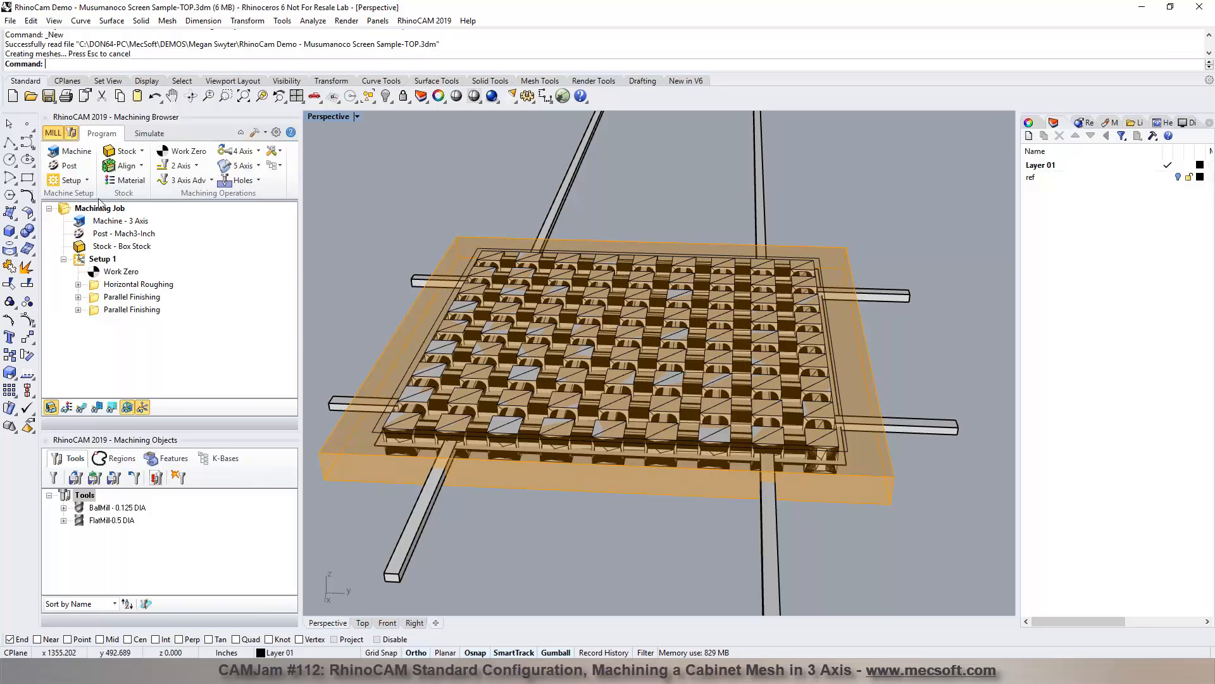
pyautogui.click(87, 181)
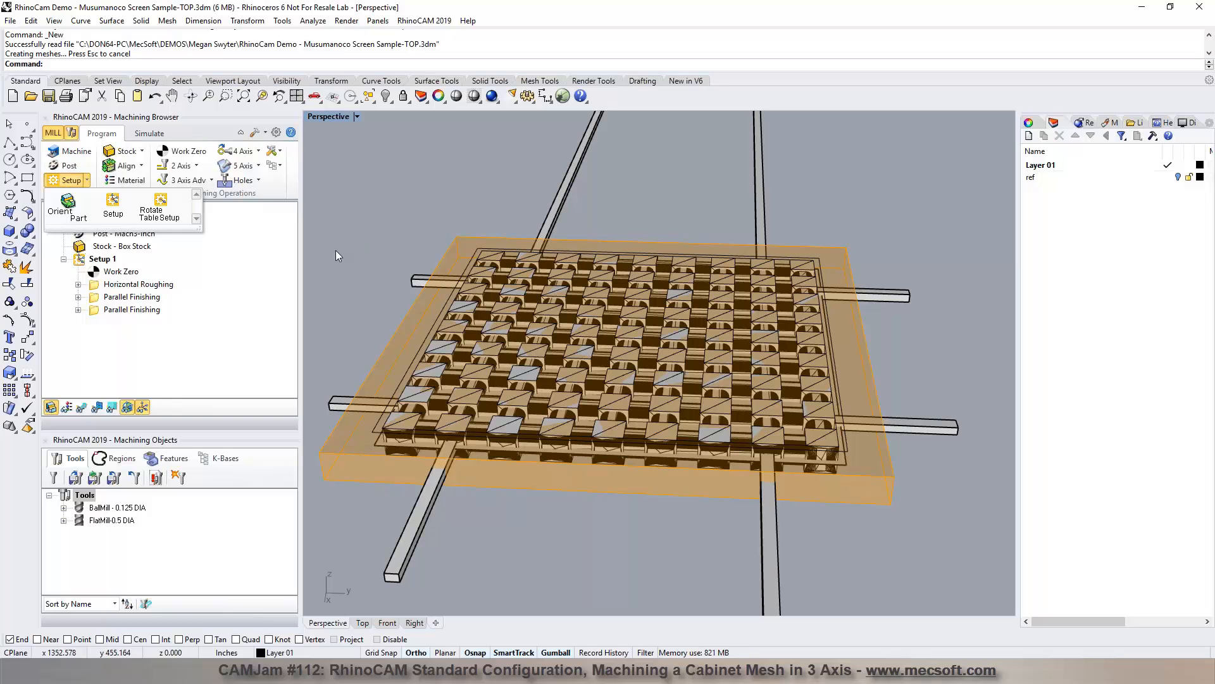
pyautogui.click(165, 380)
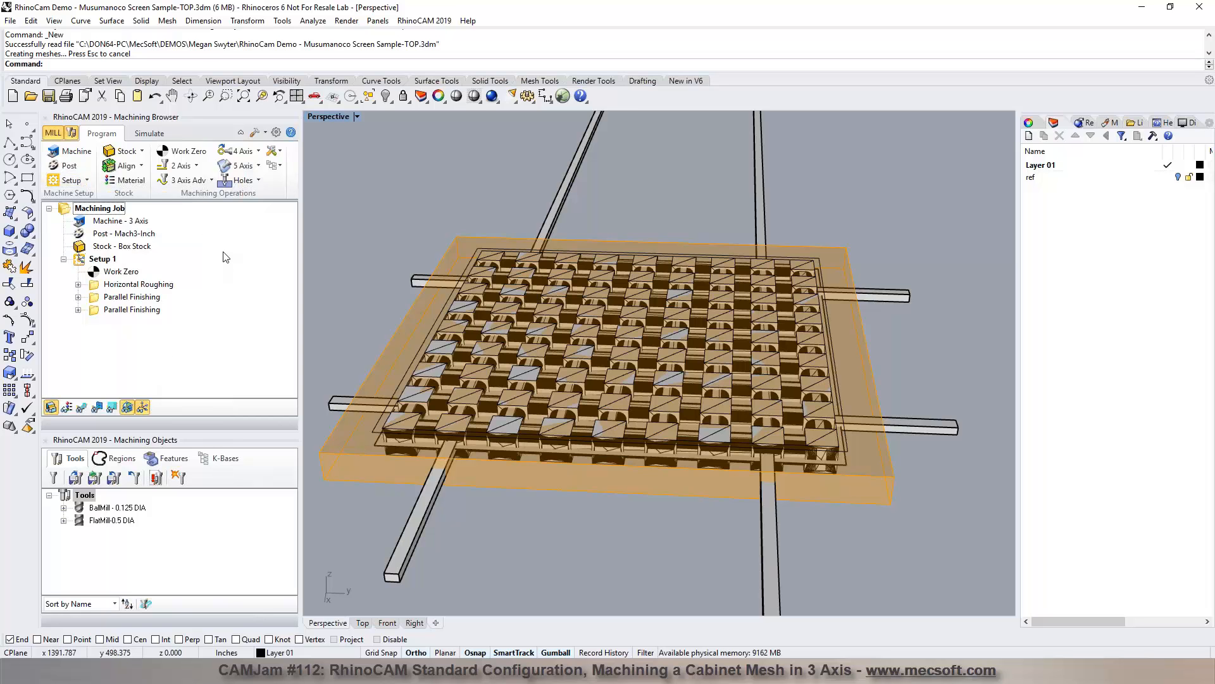
# Step: Review the post-processor options for the Mach3-Inch post, including its output program and file naming conventions
pyautogui.click(93, 288)
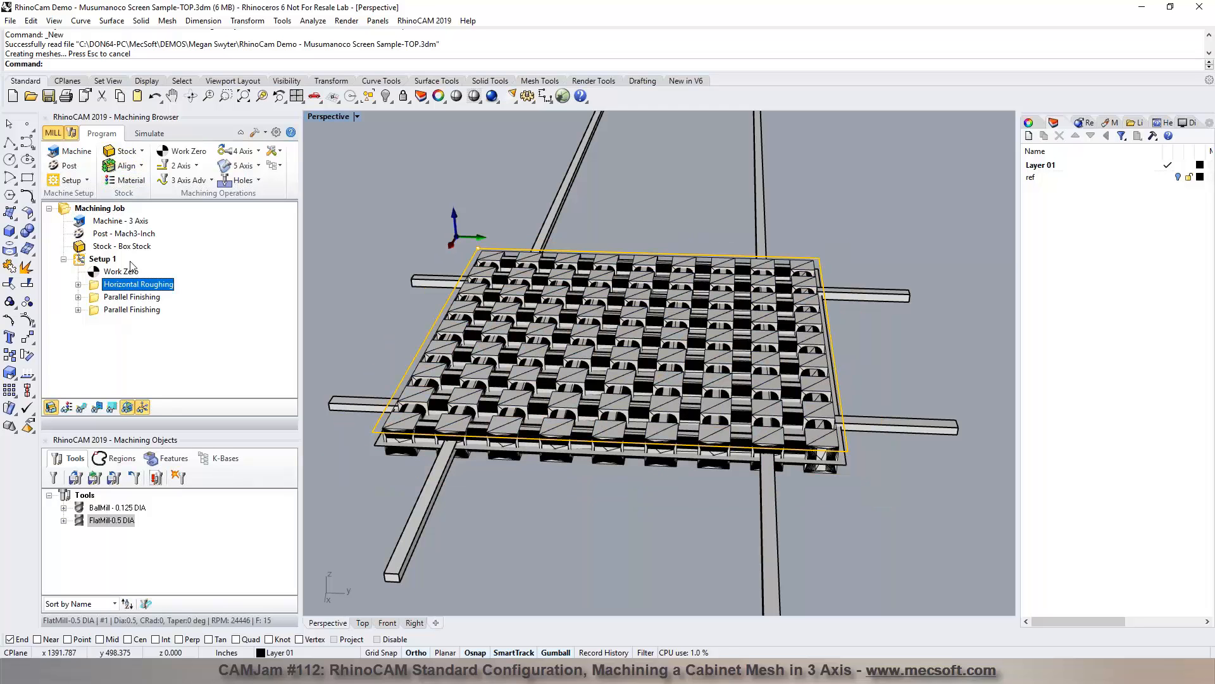
pyautogui.click(71, 166)
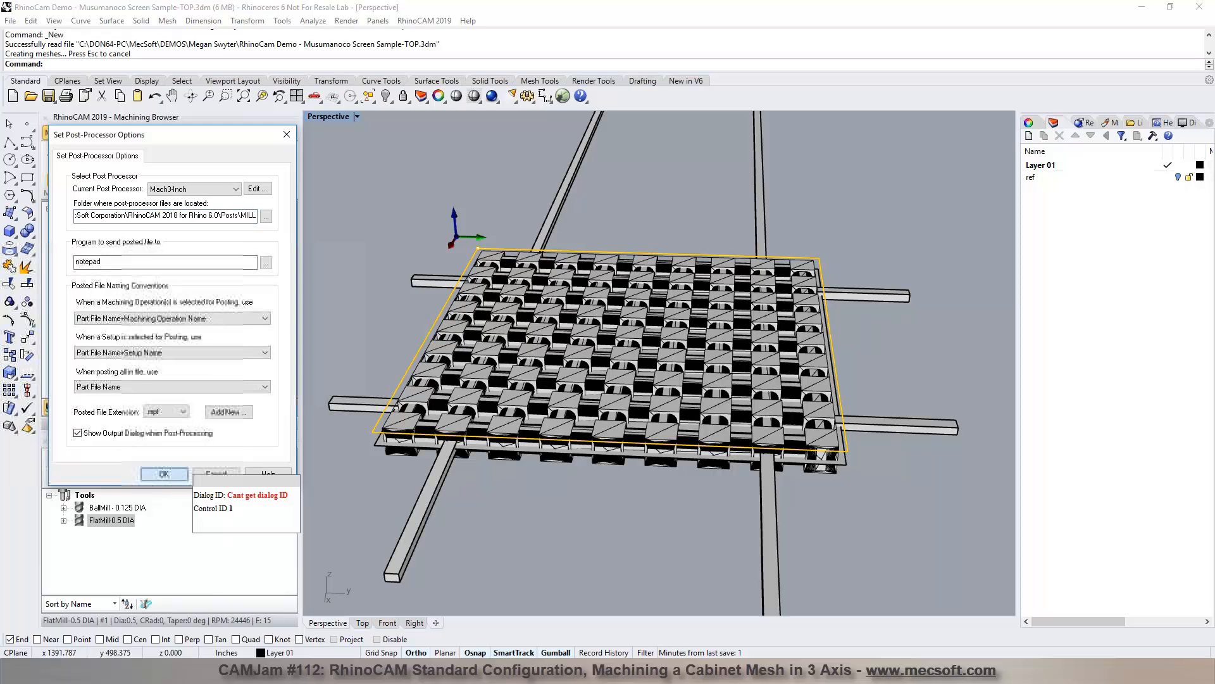
pyautogui.click(164, 473)
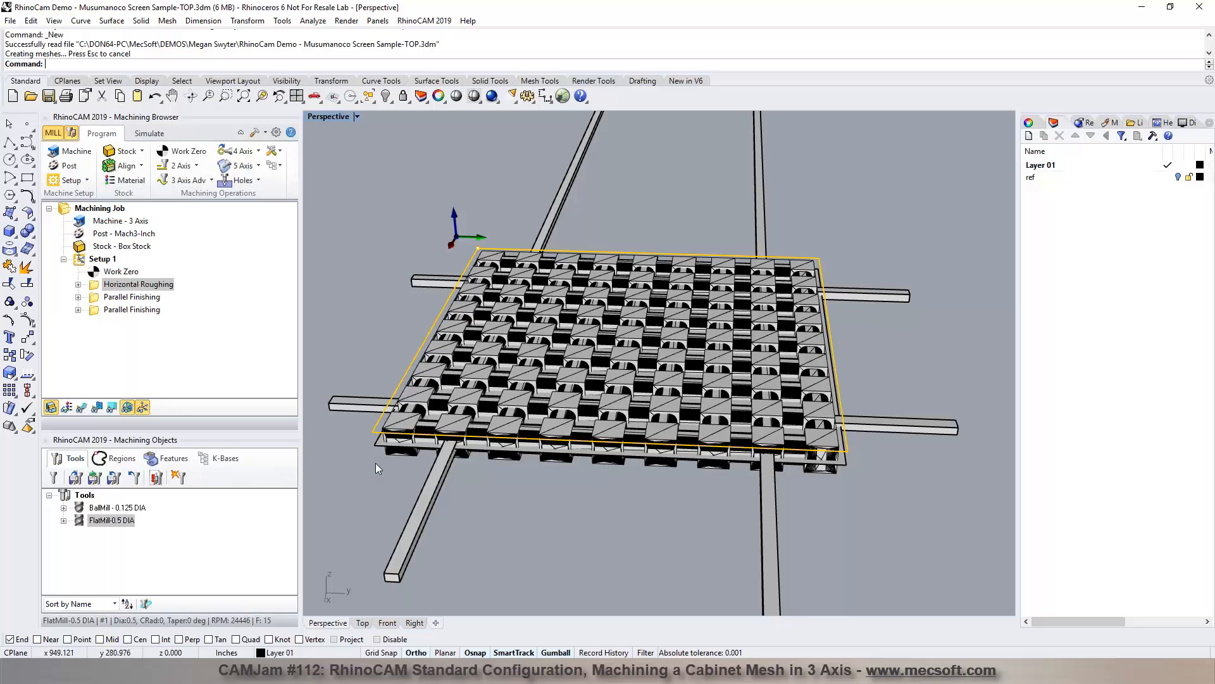
# Step: Post the Horizontal Roughing operation with the Mach3-Inch post to its own .mpf file in the QuickStart folder
pyautogui.rightClick(96, 286)
pyautogui.click(135, 311)
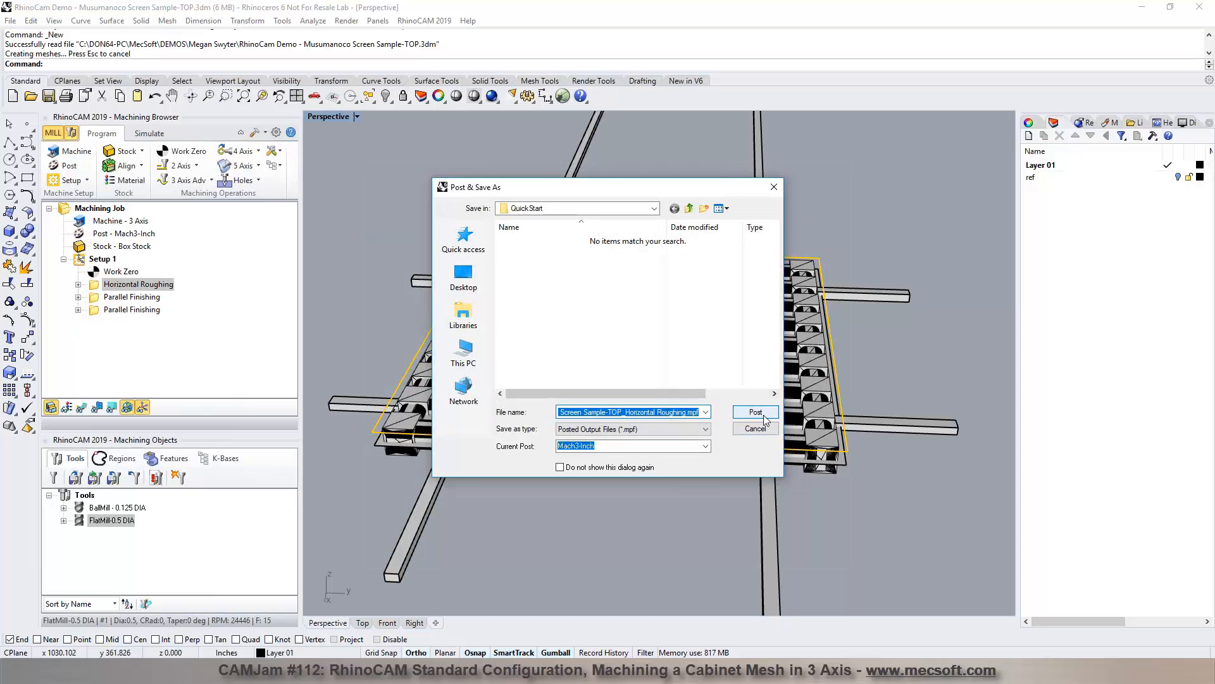
pyautogui.click(757, 412)
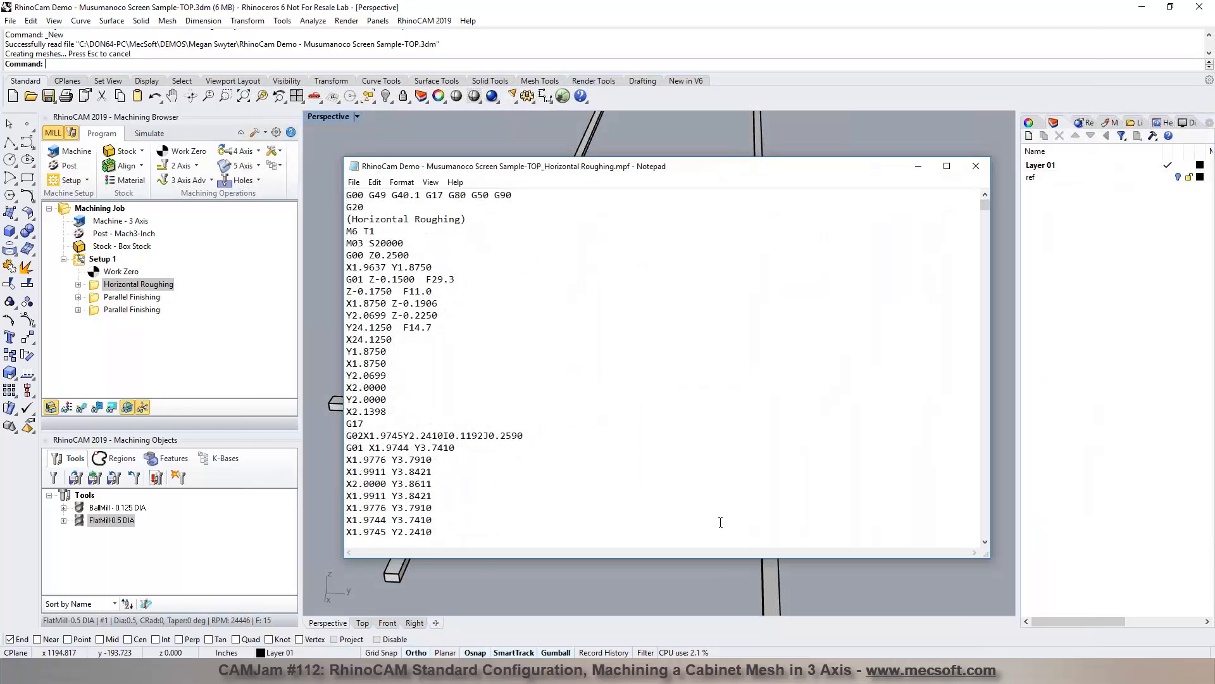
# Step: Check the T1 tool call in the posted Horizontal Roughing code in Notepad and close the file
pyautogui.moveTo(989, 361); pyautogui.dragTo(635, 364)
pyautogui.moveTo(633, 203); pyautogui.dragTo(616, 185)
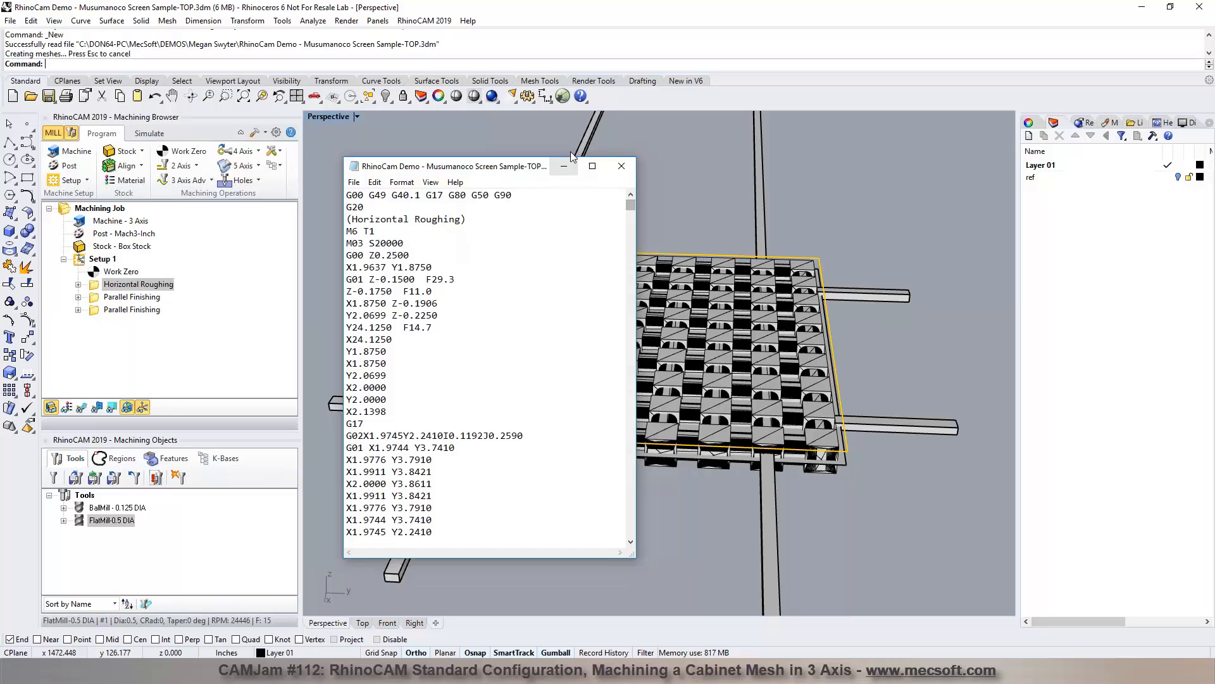
pyautogui.moveTo(367, 230); pyautogui.dragTo(379, 229)
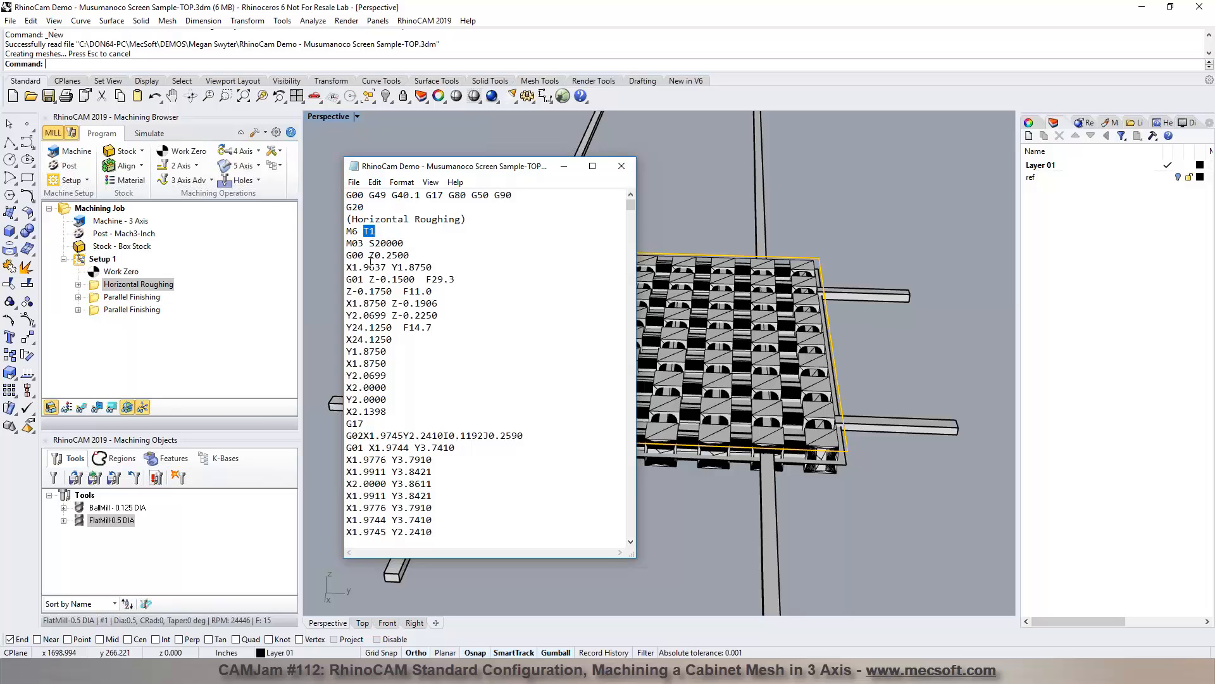
pyautogui.click(621, 166)
# Step: Post all operations of Setup 1 with the Mach3-Inch post to the TOP_Setup 1.mpf file
pyautogui.rightClick(81, 260)
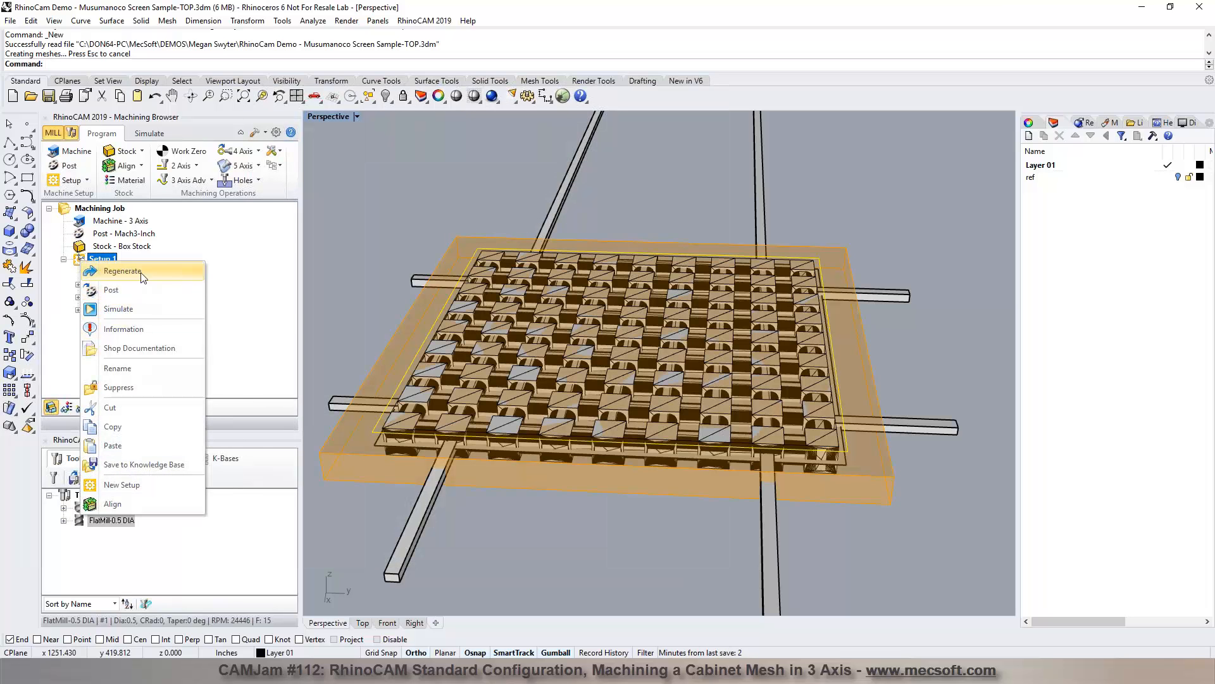
pyautogui.click(111, 290)
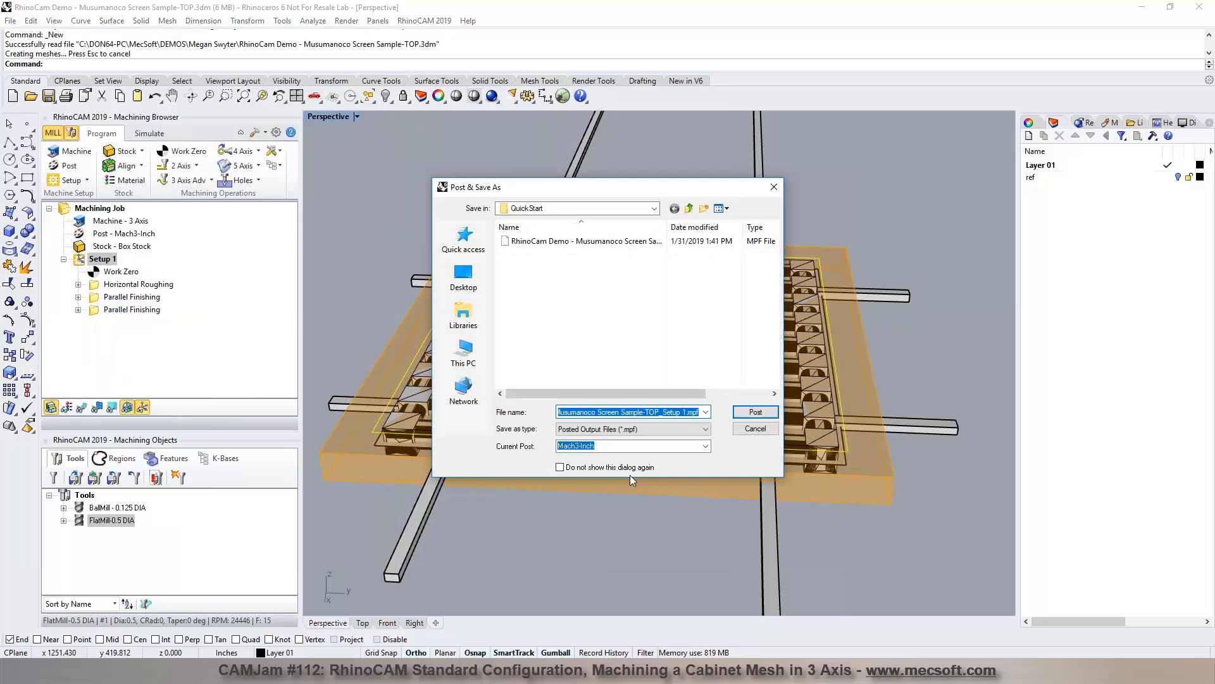
pyautogui.click(758, 416)
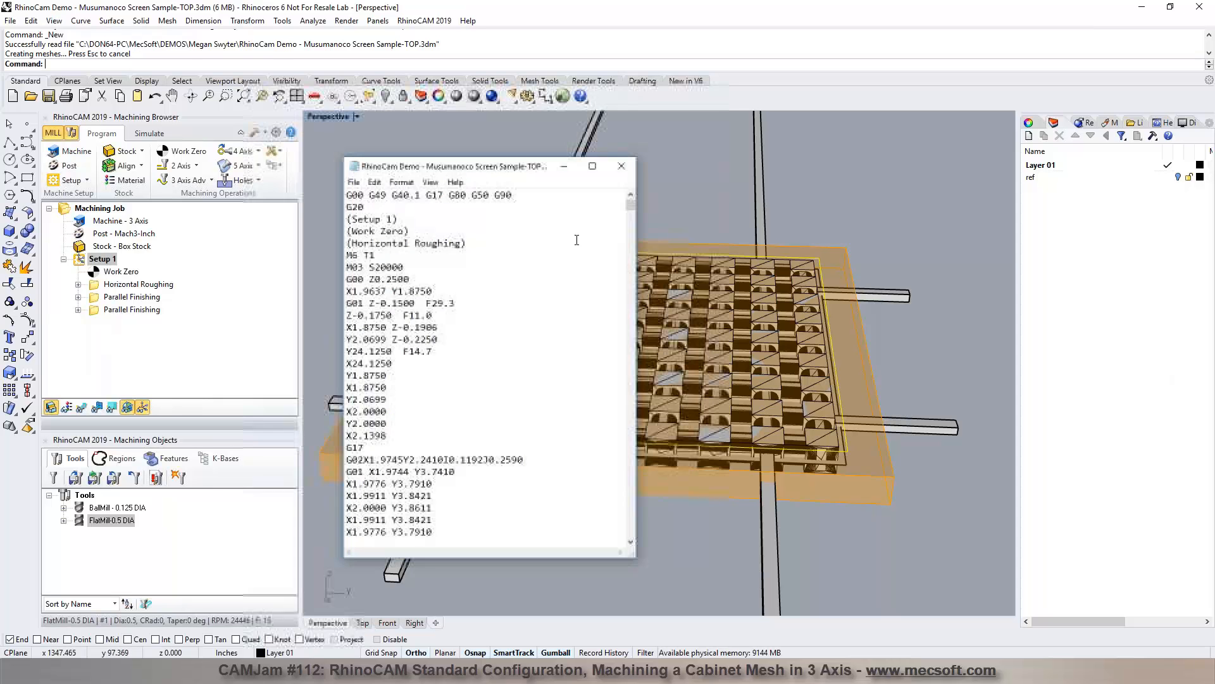
# Step: Search the posted Setup 1 code for "T" to locate the tool changes between operations
pyautogui.moveTo(424, 172); pyautogui.dragTo(716, 170)
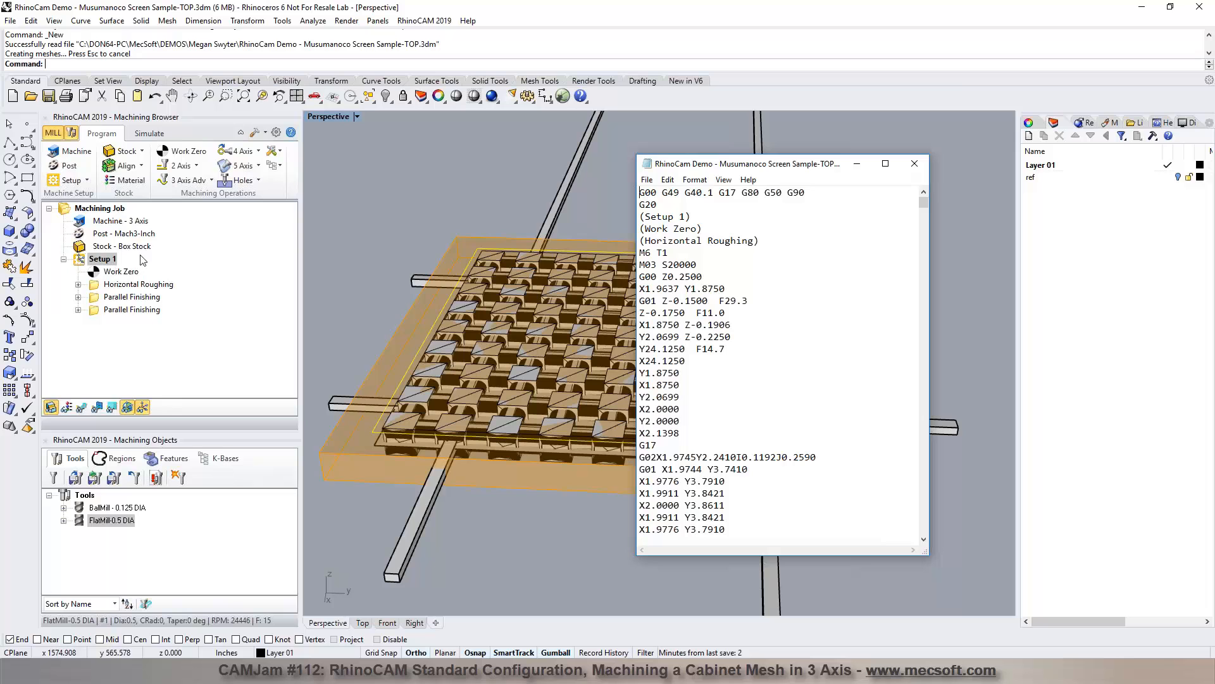
pyautogui.moveTo(670, 252); pyautogui.dragTo(656, 252)
pyautogui.click(667, 180)
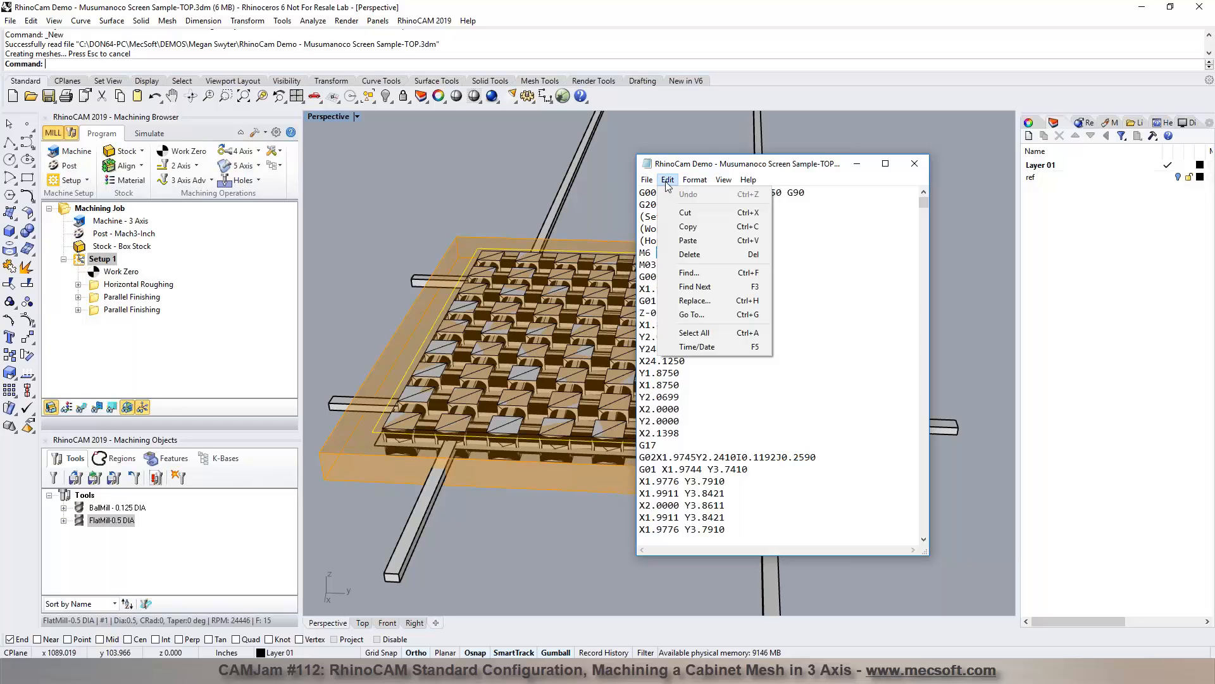
pyautogui.click(719, 273)
pyautogui.moveTo(747, 271); pyautogui.dragTo(441, 273)
pyautogui.write('T')
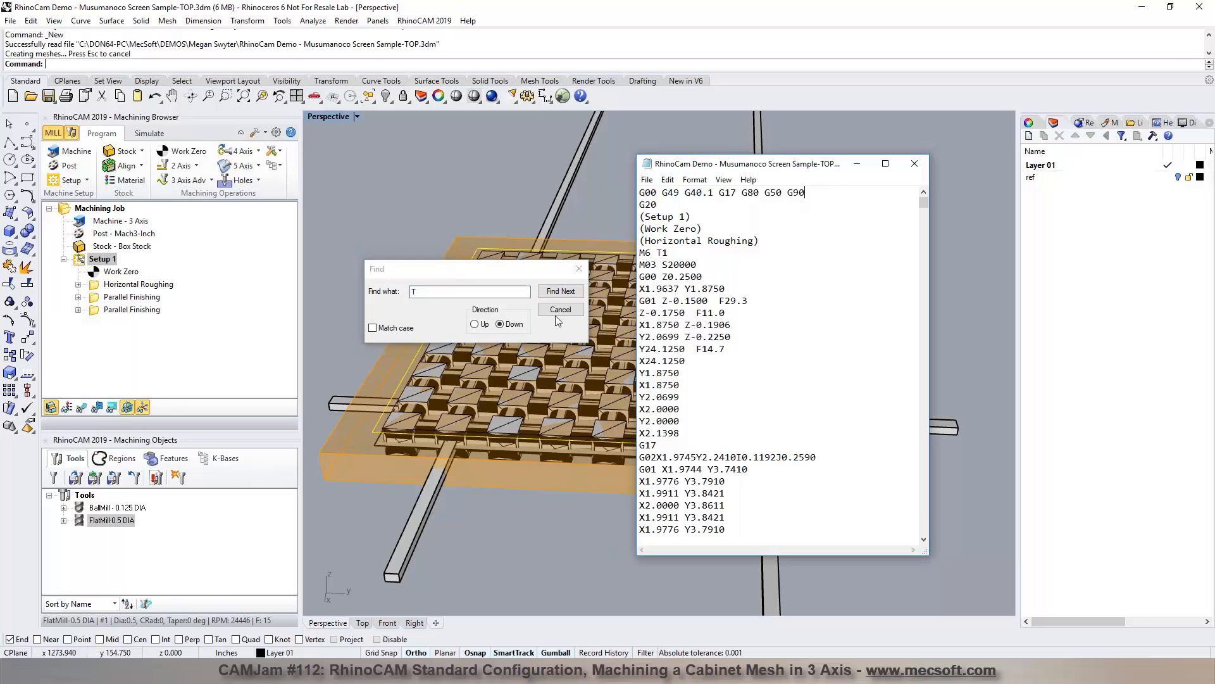
pyautogui.click(561, 291)
pyautogui.click(561, 291)
pyautogui.click(560, 292)
pyautogui.click(561, 291)
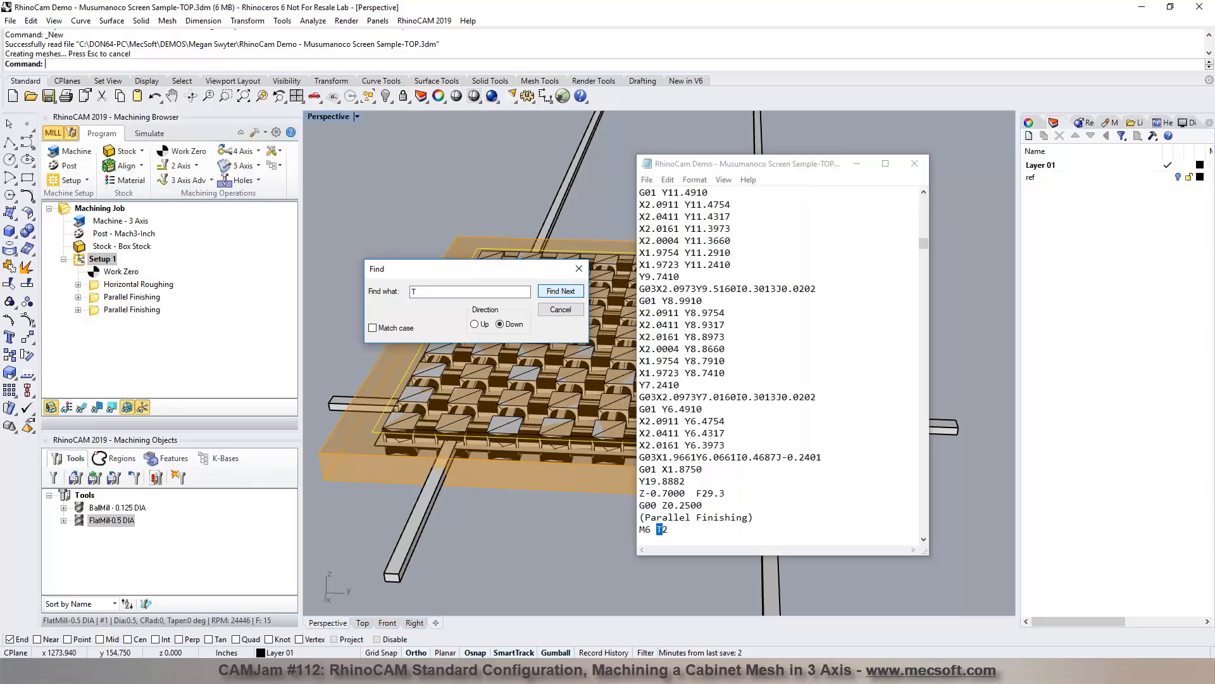
# Step: Examine the start of the Parallel Finishing section in the posted code, including its M6 T2 tool change
pyautogui.moveTo(673, 528); pyautogui.dragTo(636, 529)
pyautogui.moveTo(748, 519); pyautogui.dragTo(638, 518)
pyautogui.scroll(-7, 715, 367)
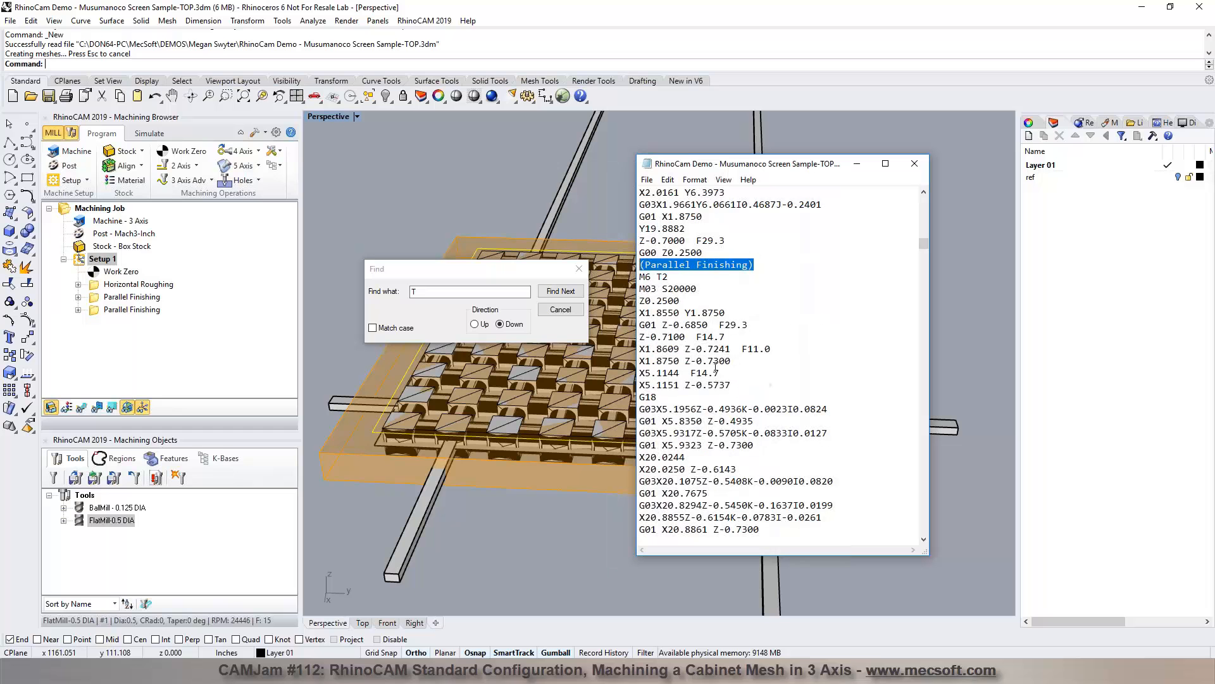
pyautogui.moveTo(673, 276); pyautogui.dragTo(639, 276)
pyautogui.scroll(-7, 697, 323)
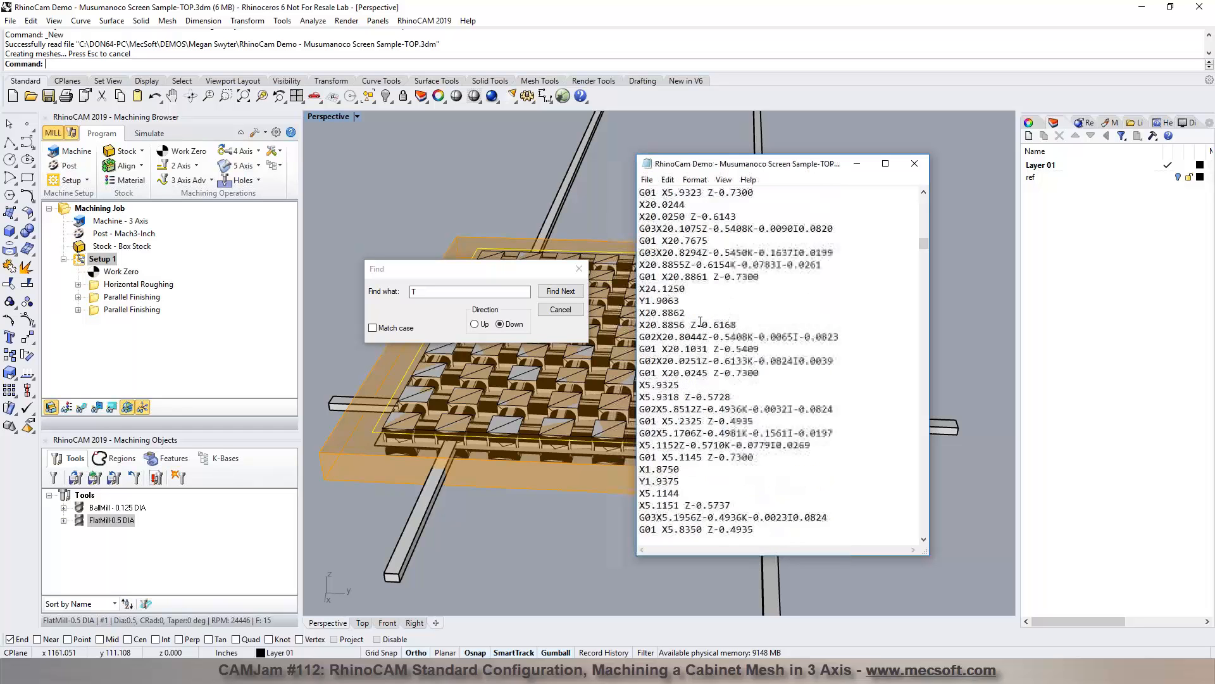
pyautogui.scroll(1, 704, 345)
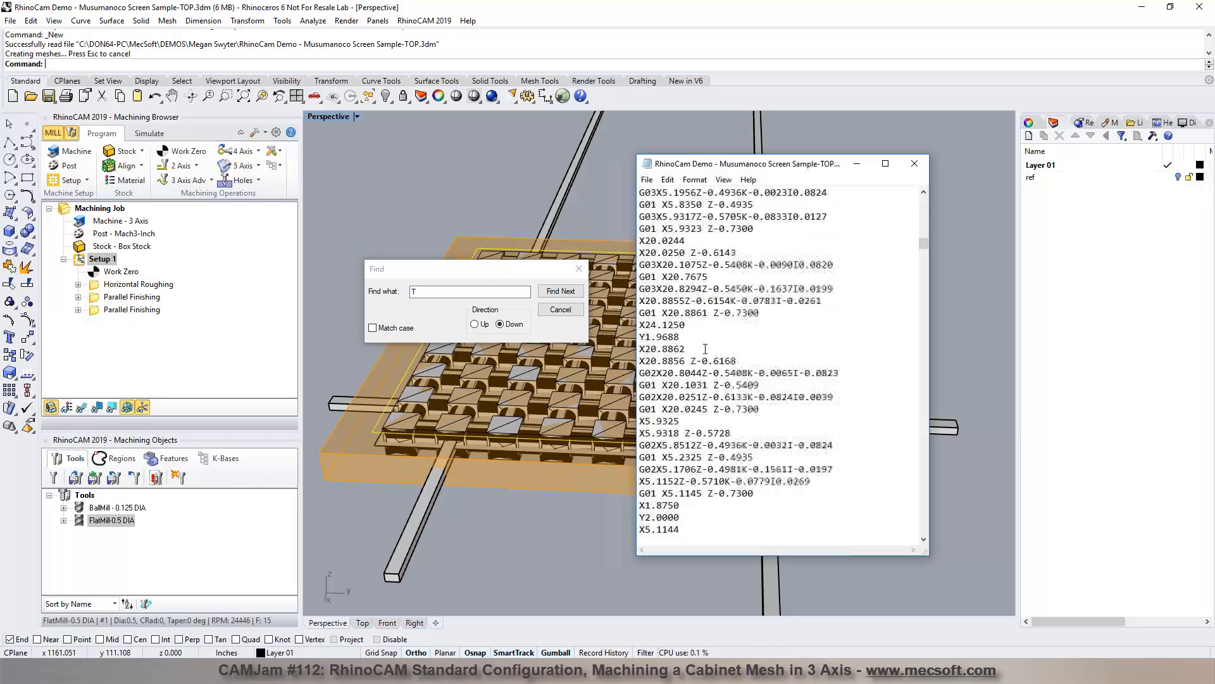
# Step: Search for another "T" in the Setup 1 code, and close the search and the posted file
pyautogui.click(568, 293)
pyautogui.click(640, 375)
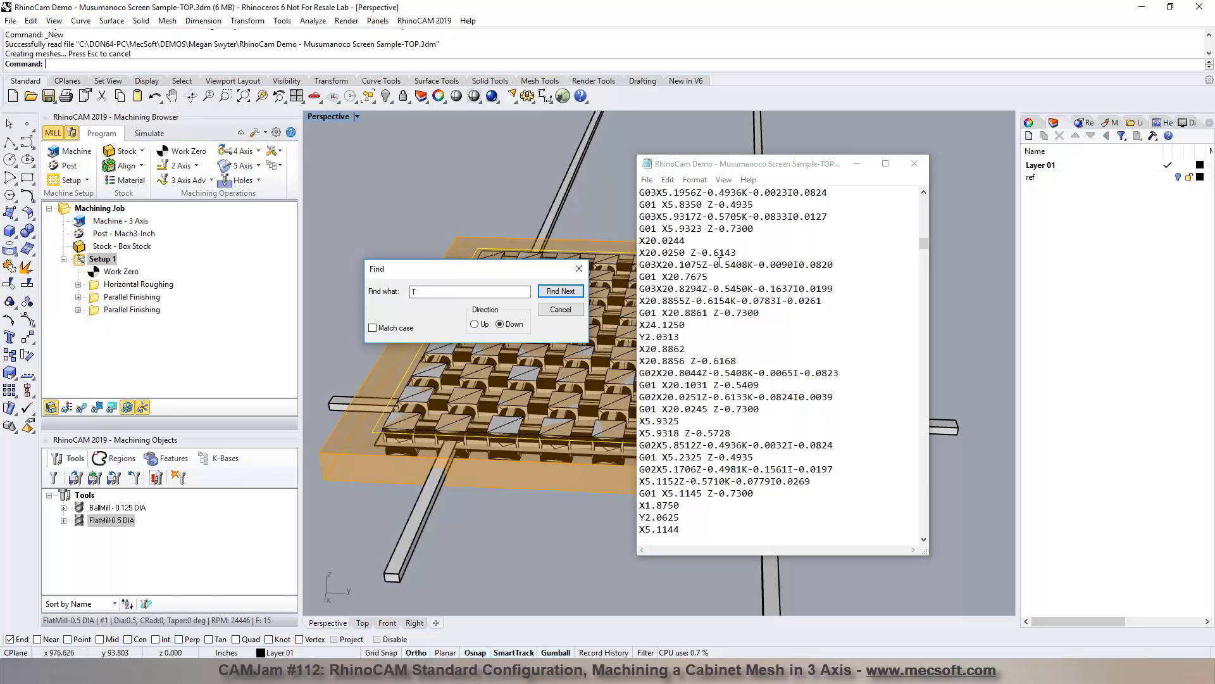
pyautogui.click(560, 310)
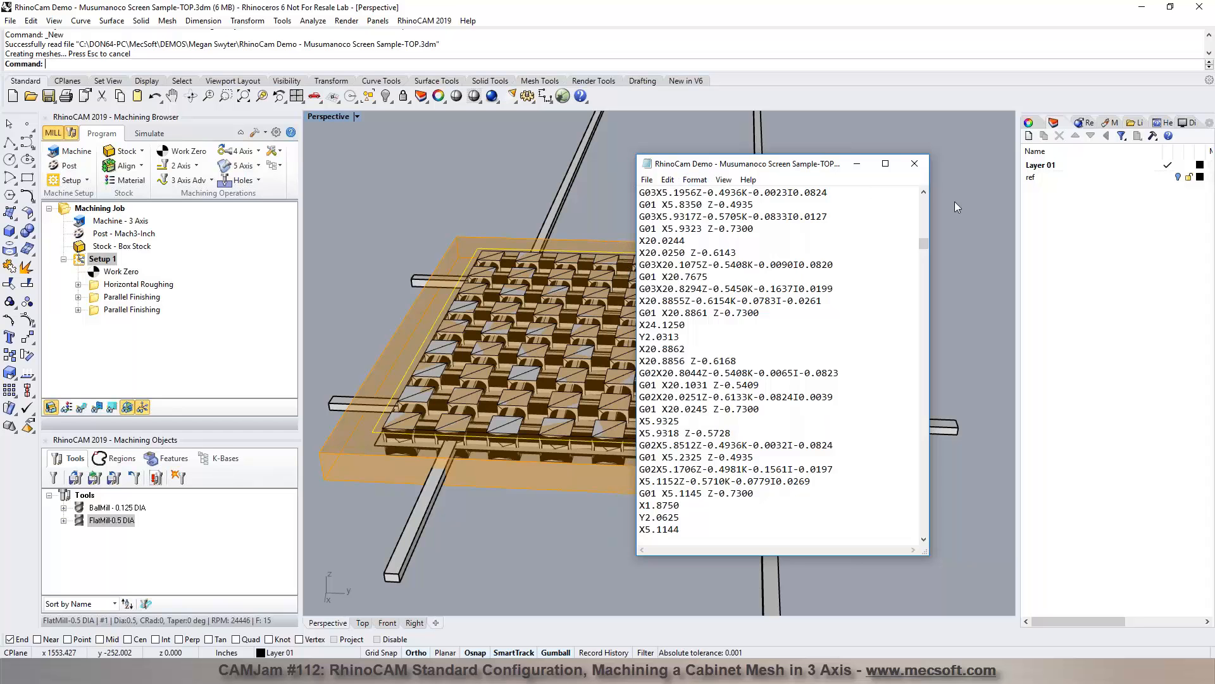
pyautogui.click(914, 164)
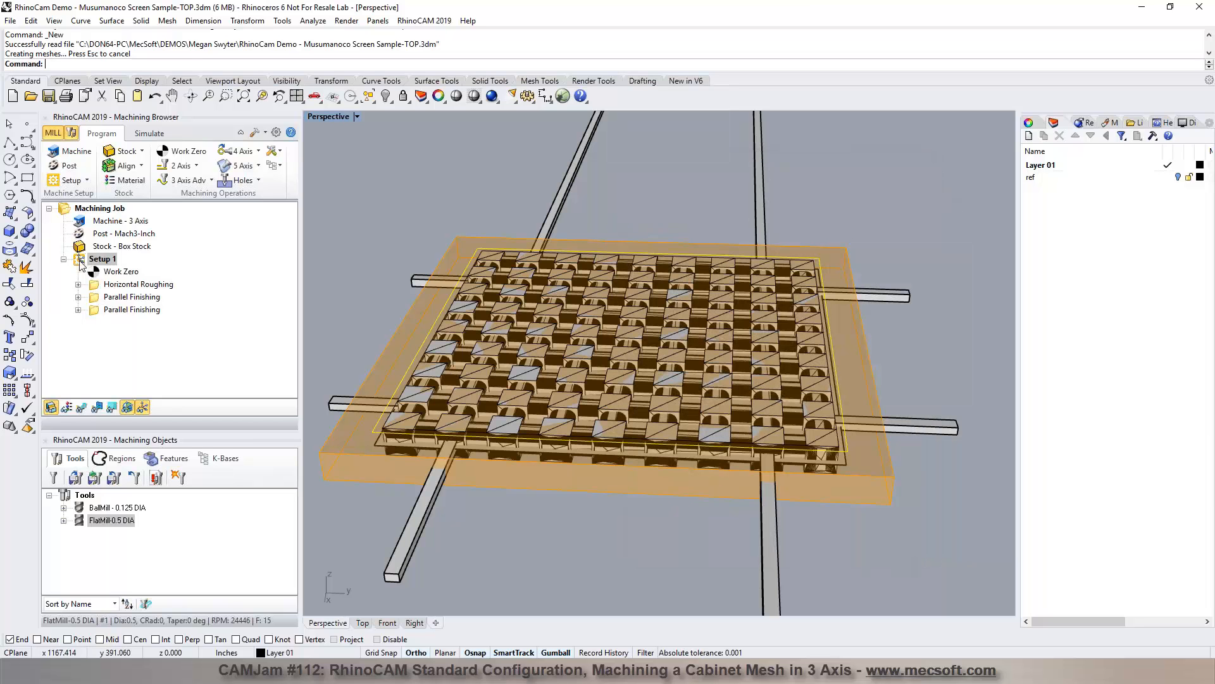
pyautogui.rightClick(83, 261)
pyautogui.click(112, 288)
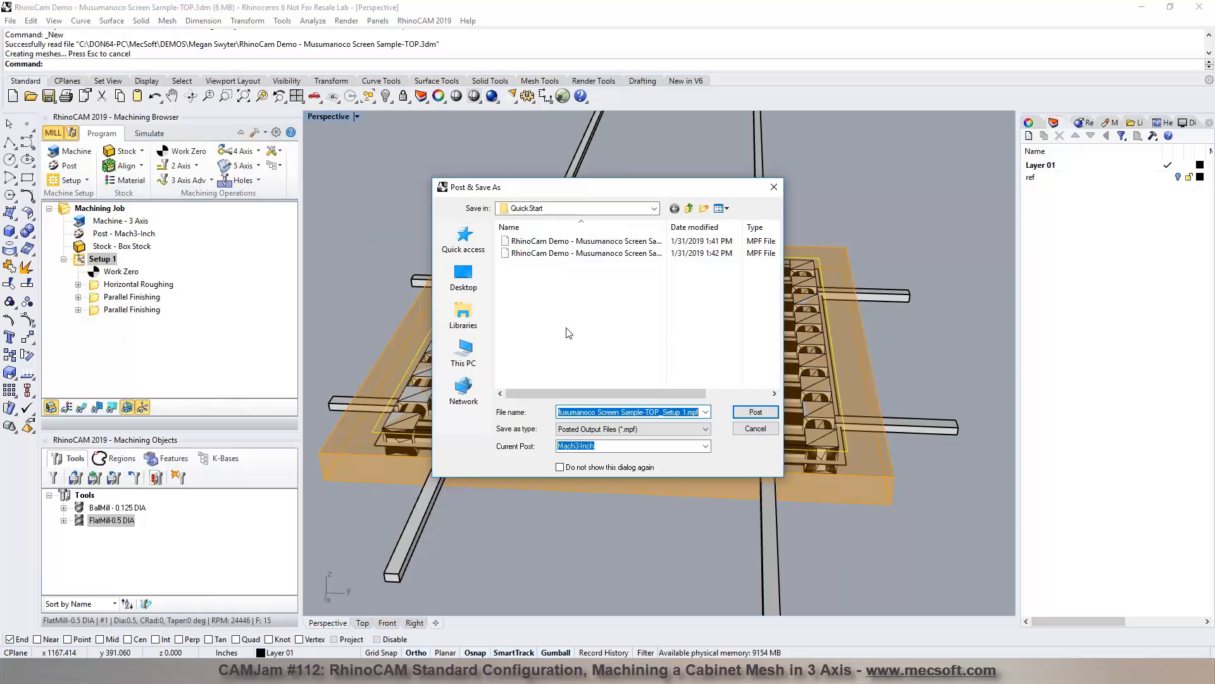
pyautogui.click(771, 431)
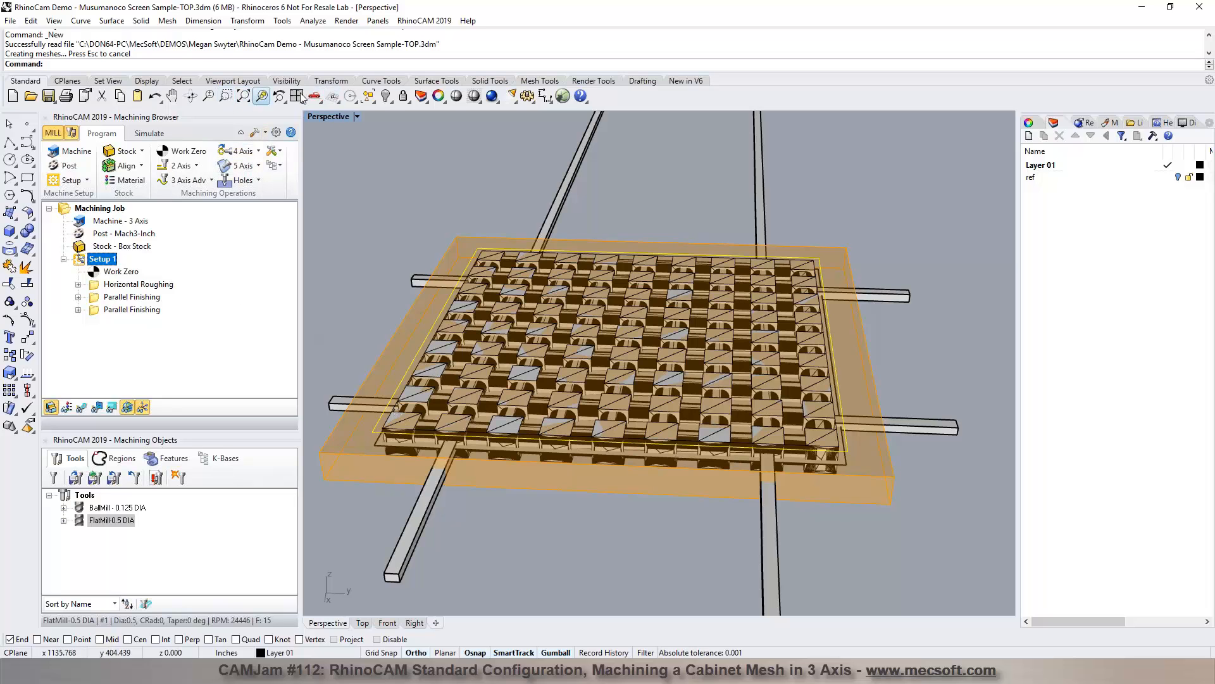
# Step: Switch to the FreeMILL module and review its wizard pages, from the cutting direction and part bounds stock to the machining operation parameters
pyautogui.click(424, 21)
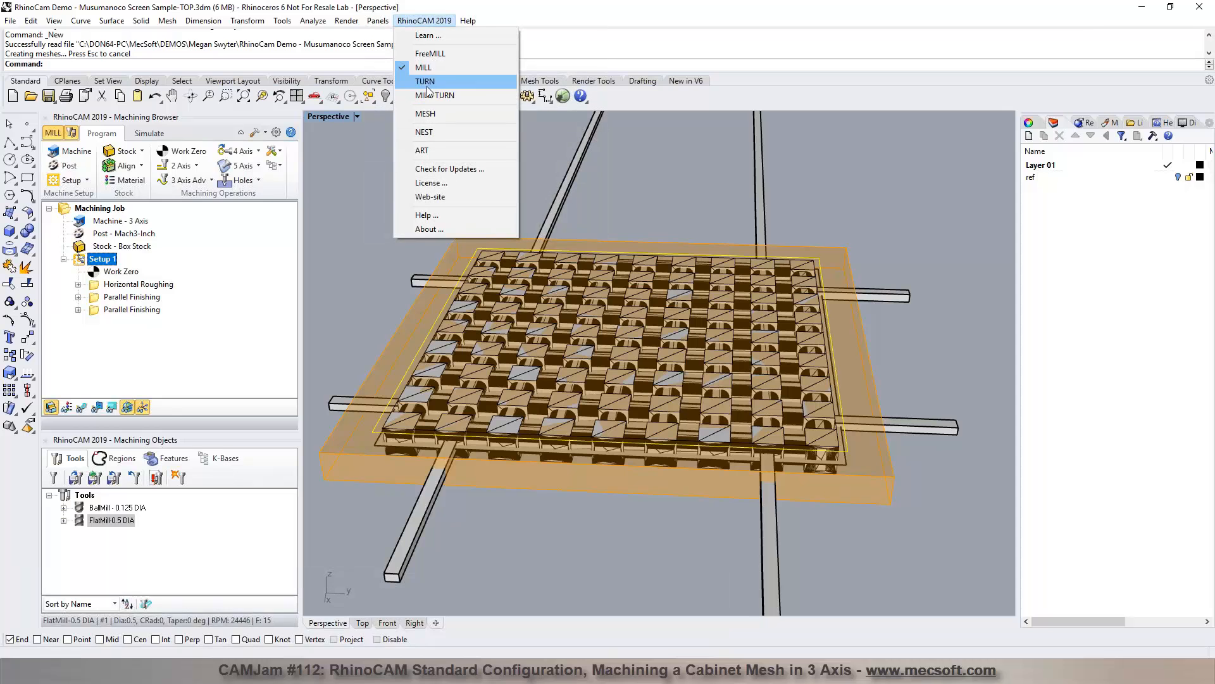
pyautogui.click(431, 53)
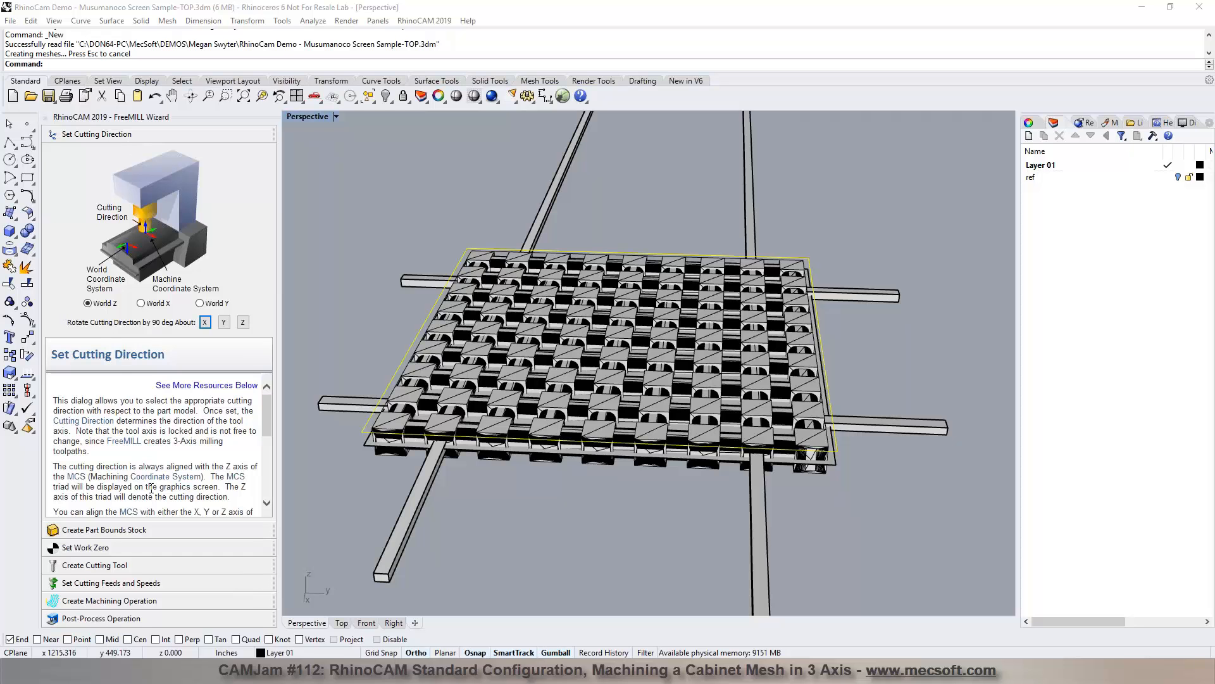
pyautogui.click(104, 531)
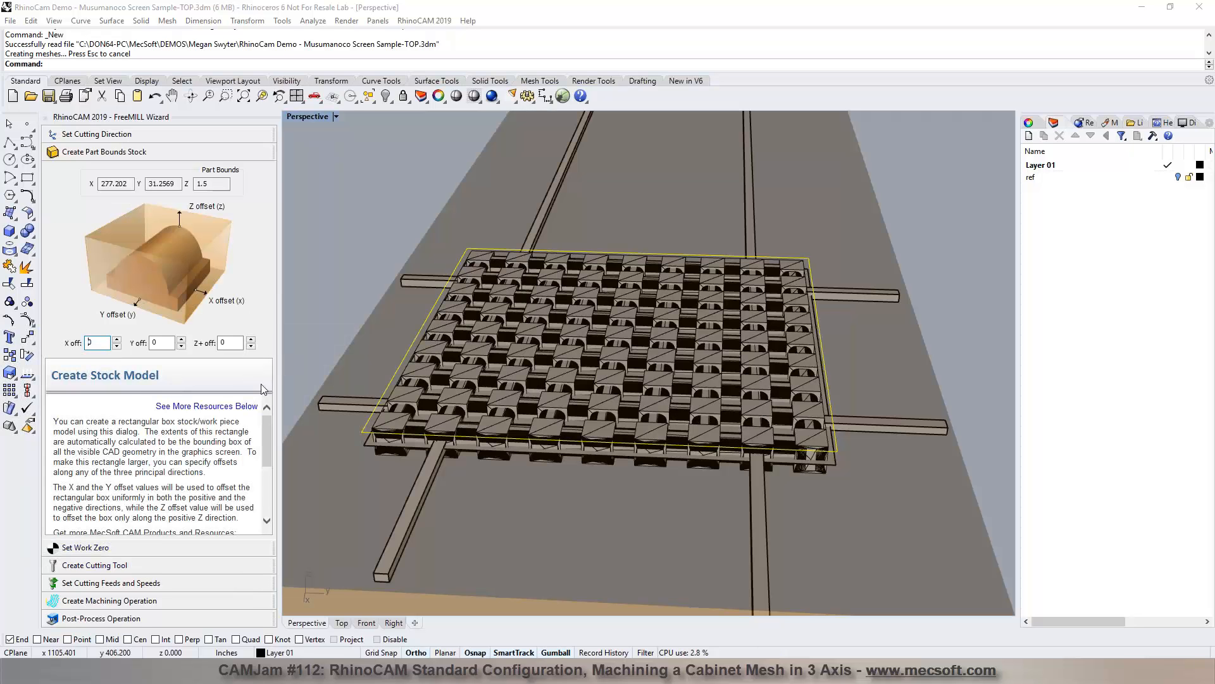
pyautogui.click(110, 568)
pyautogui.click(110, 582)
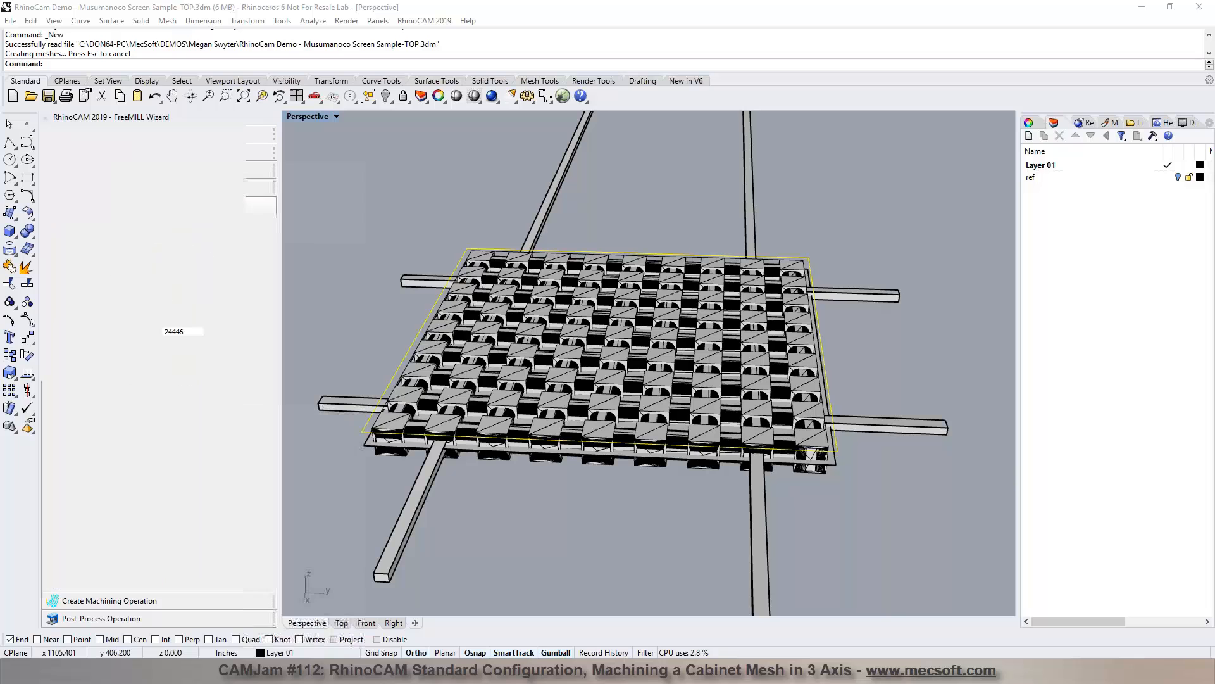
pyautogui.click(105, 602)
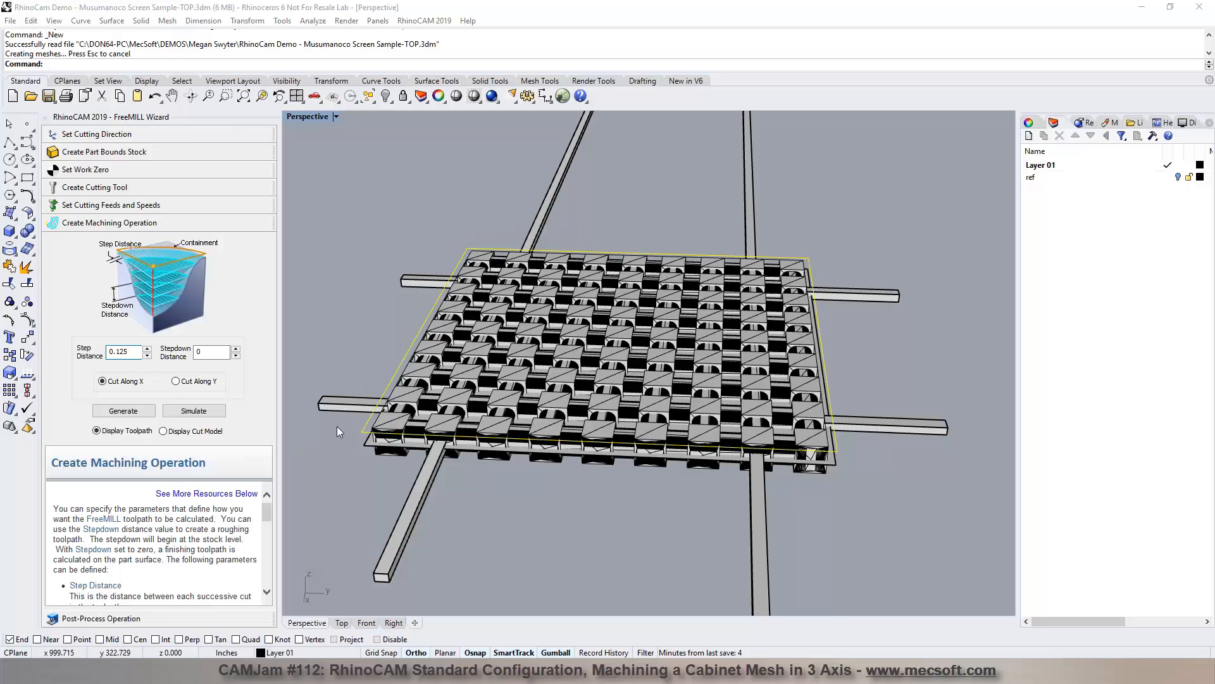
pyautogui.click(352, 372)
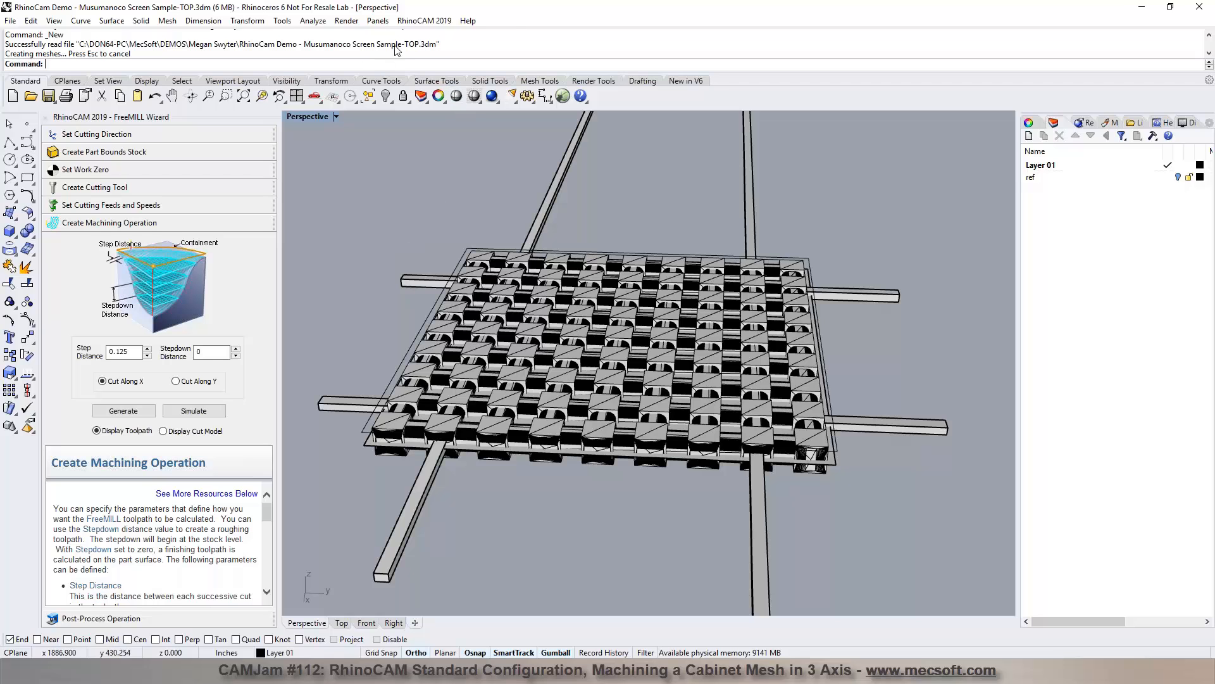
# Step: Switch from the FreeMILL wizard back to the MILL module
pyautogui.click(424, 23)
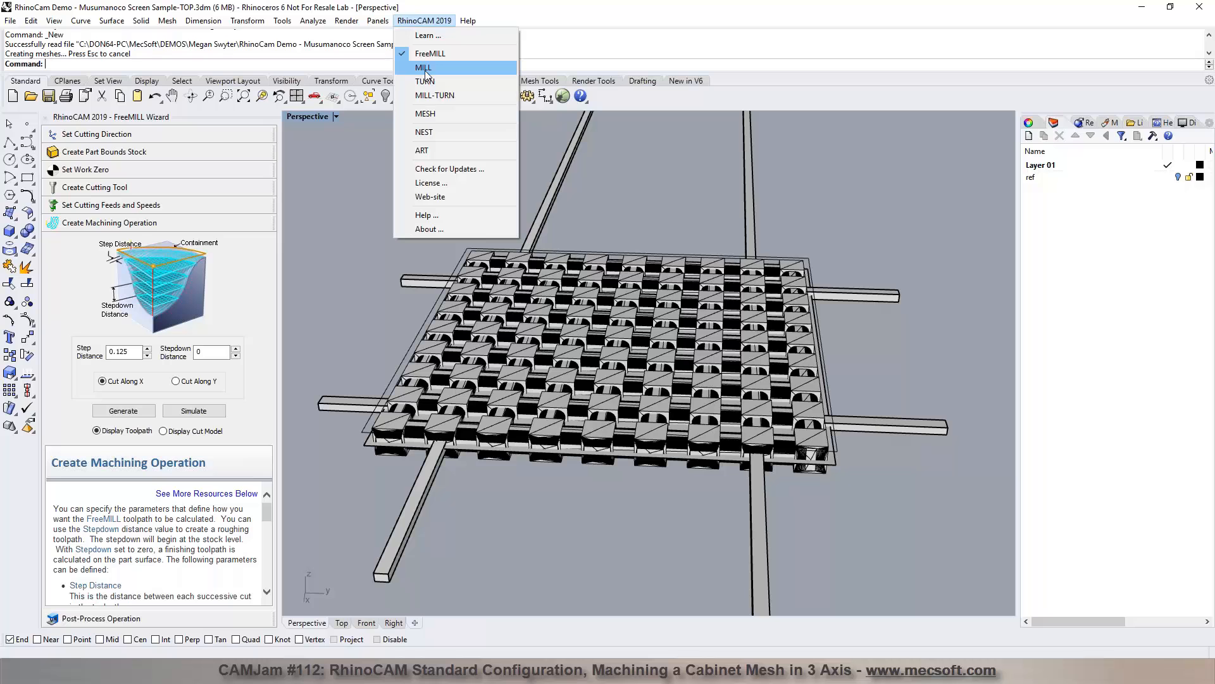
pyautogui.click(362, 169)
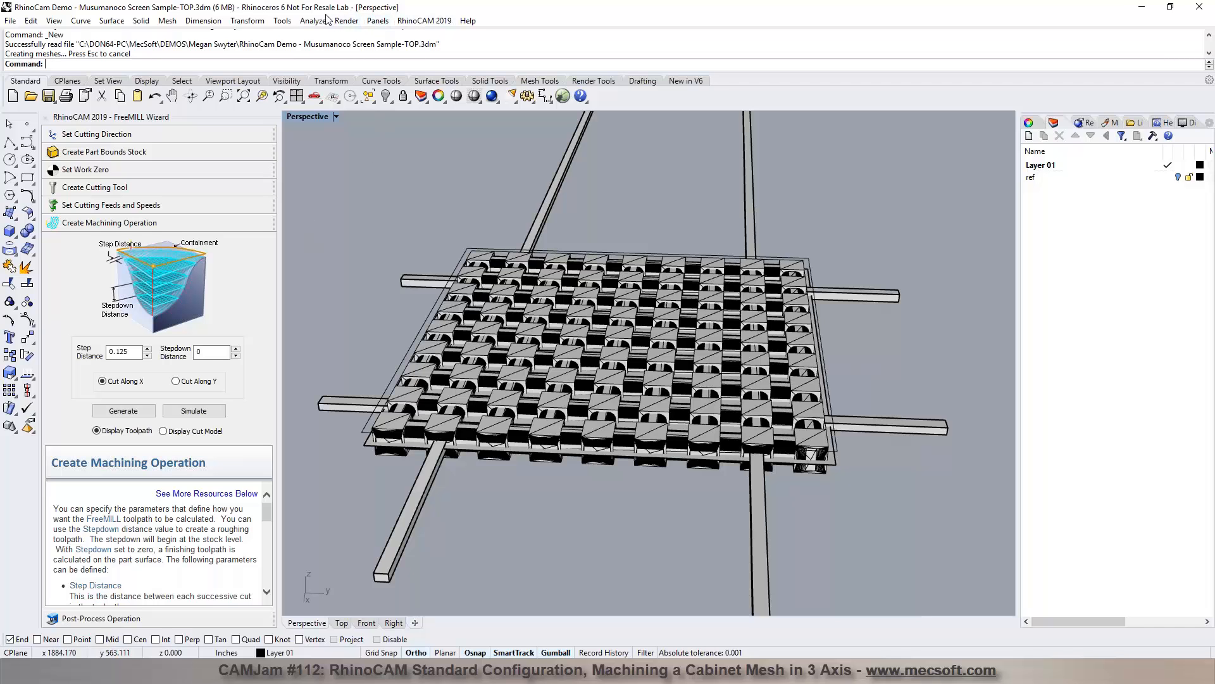
pyautogui.click(424, 20)
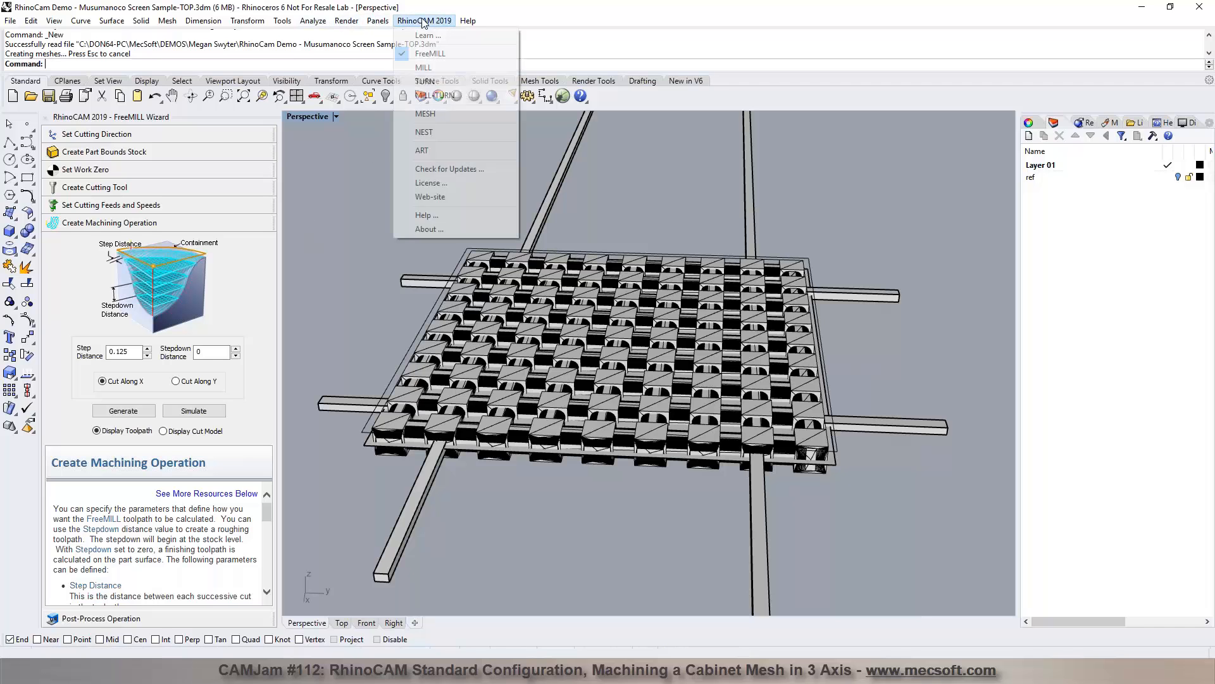
pyautogui.click(427, 69)
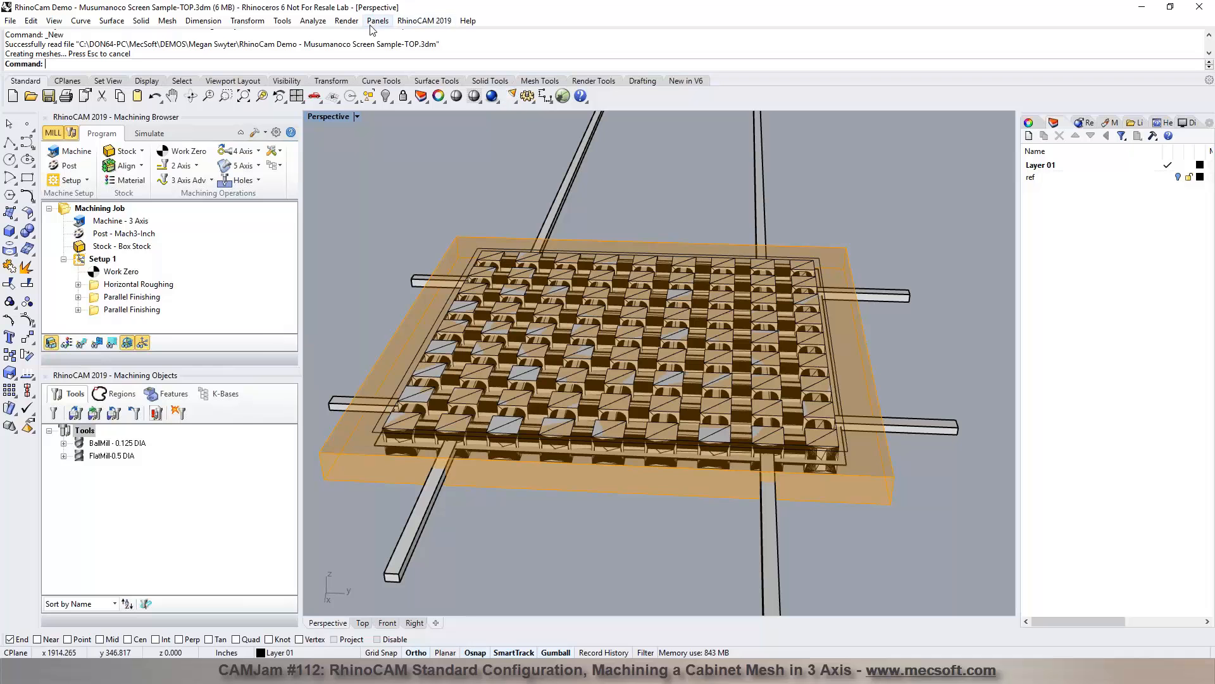
# Step: Check the RhinoCAM license type and license model, and close the license information
pyautogui.click(422, 22)
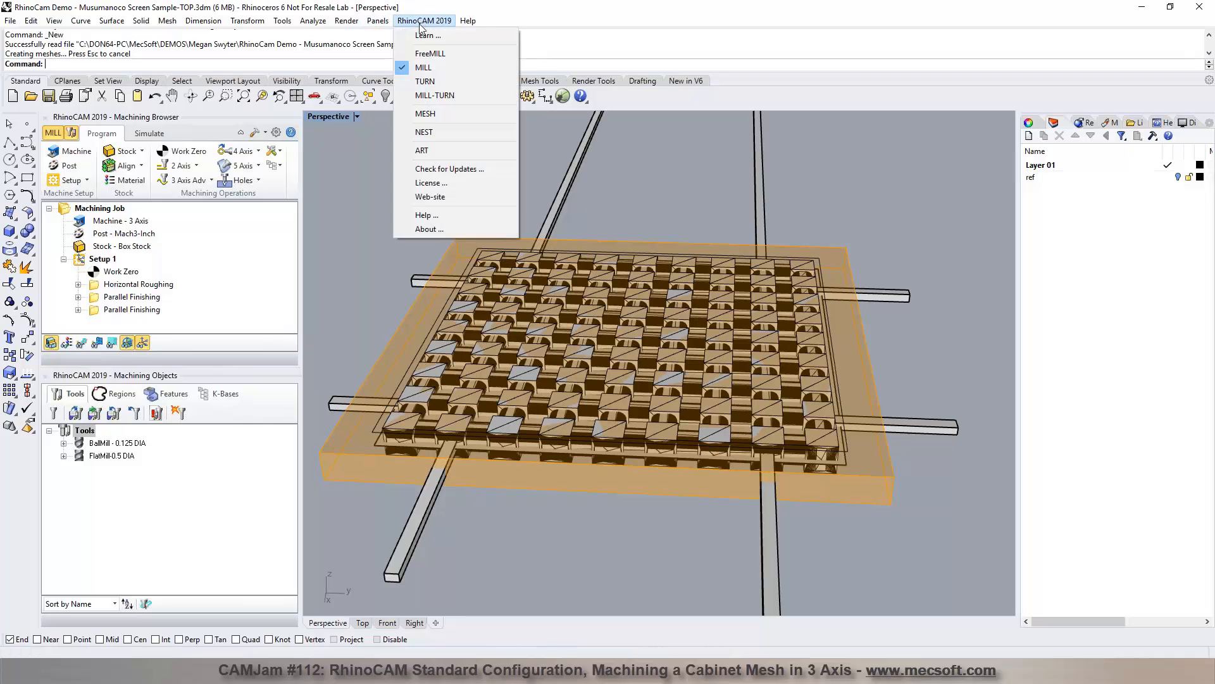
pyautogui.click(434, 183)
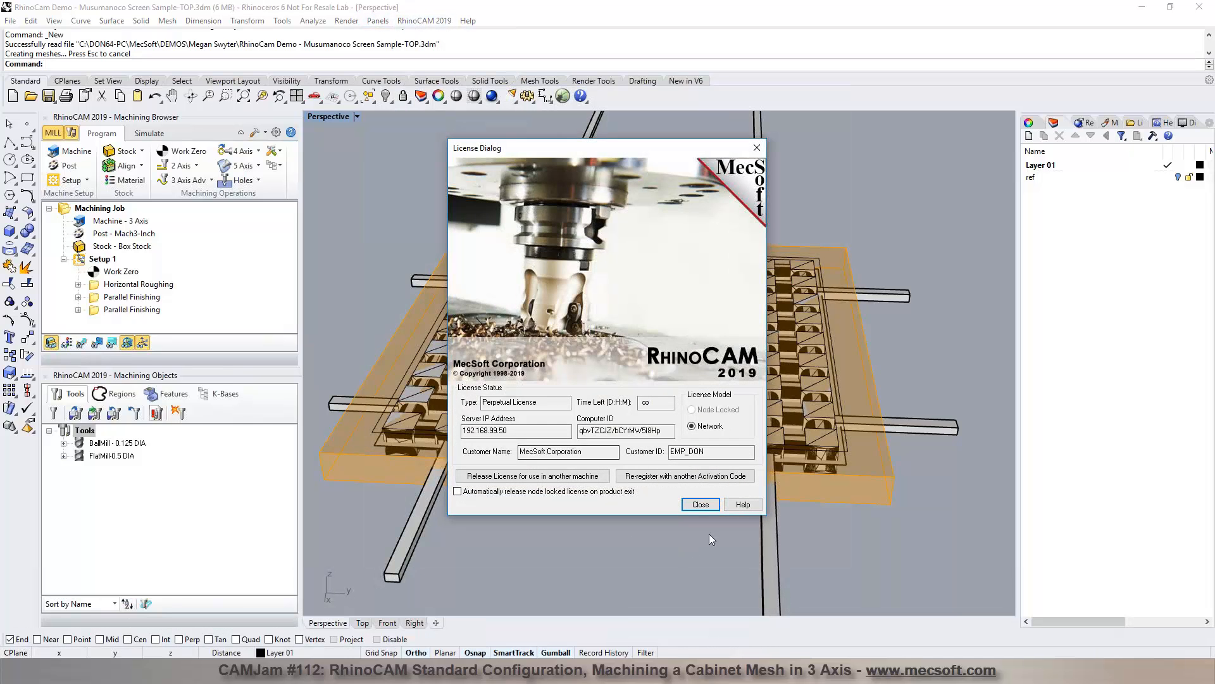
pyautogui.click(700, 504)
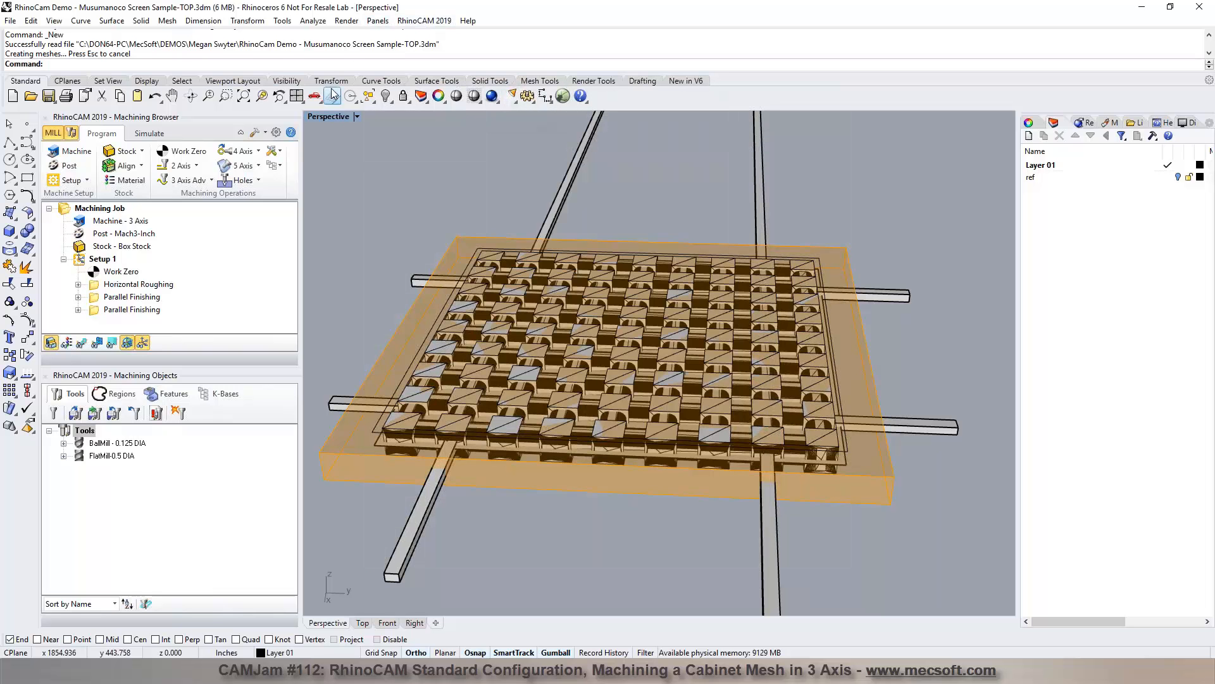
# Step: Turn off Using LAN Daemon in the RhinoCAM licensing preferences, and save the license settings
pyautogui.click(277, 132)
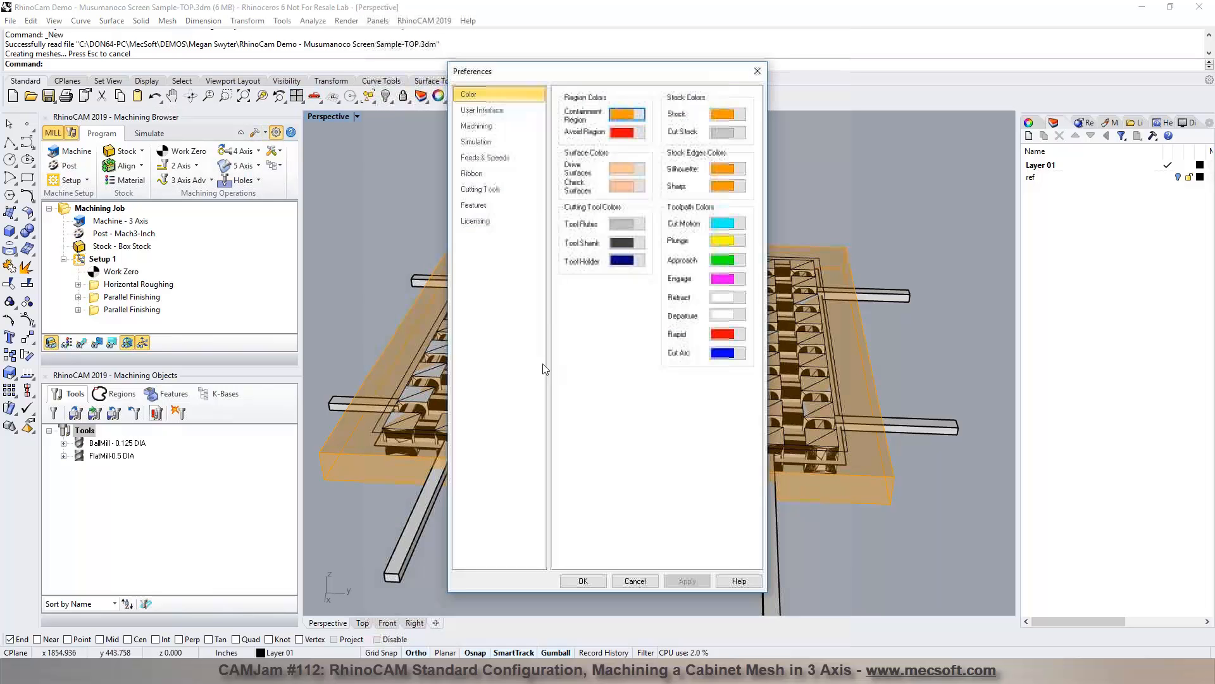
pyautogui.click(472, 223)
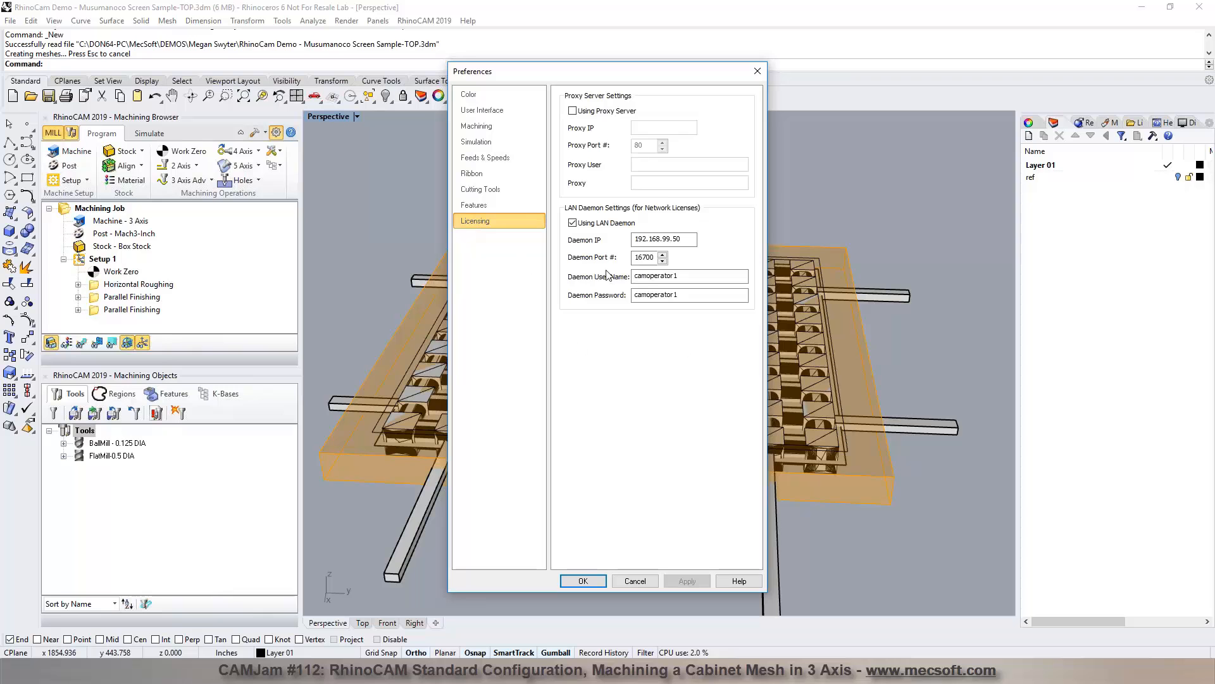
pyautogui.click(572, 223)
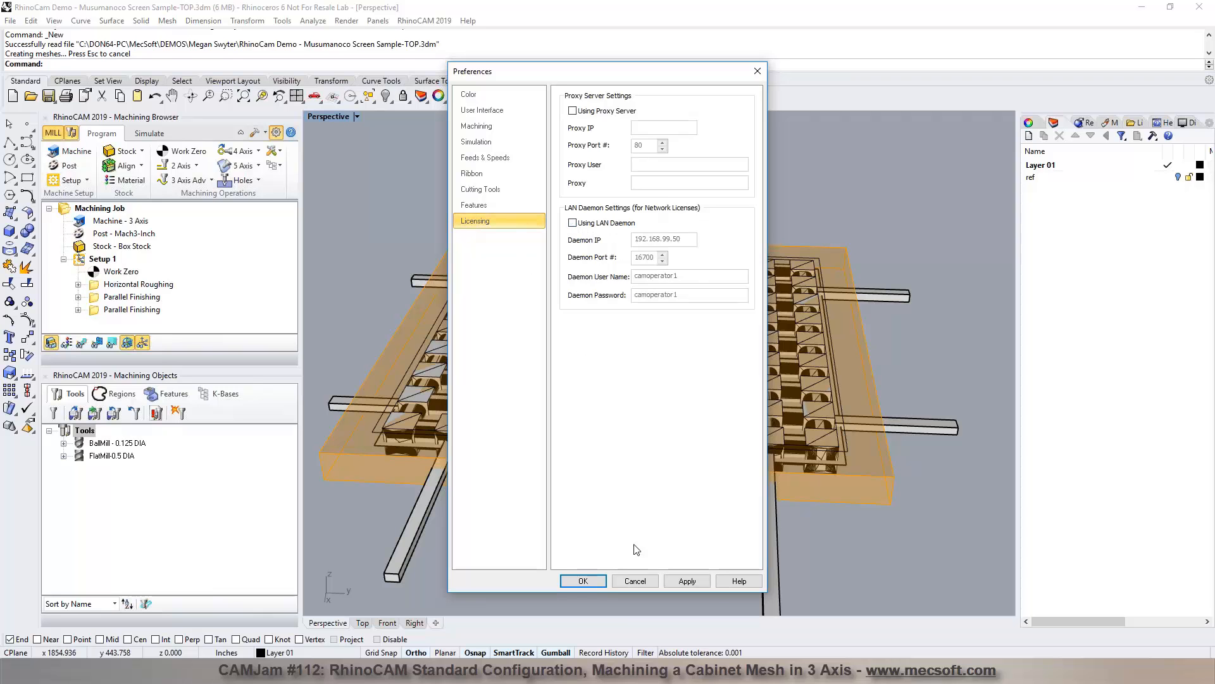
pyautogui.click(594, 582)
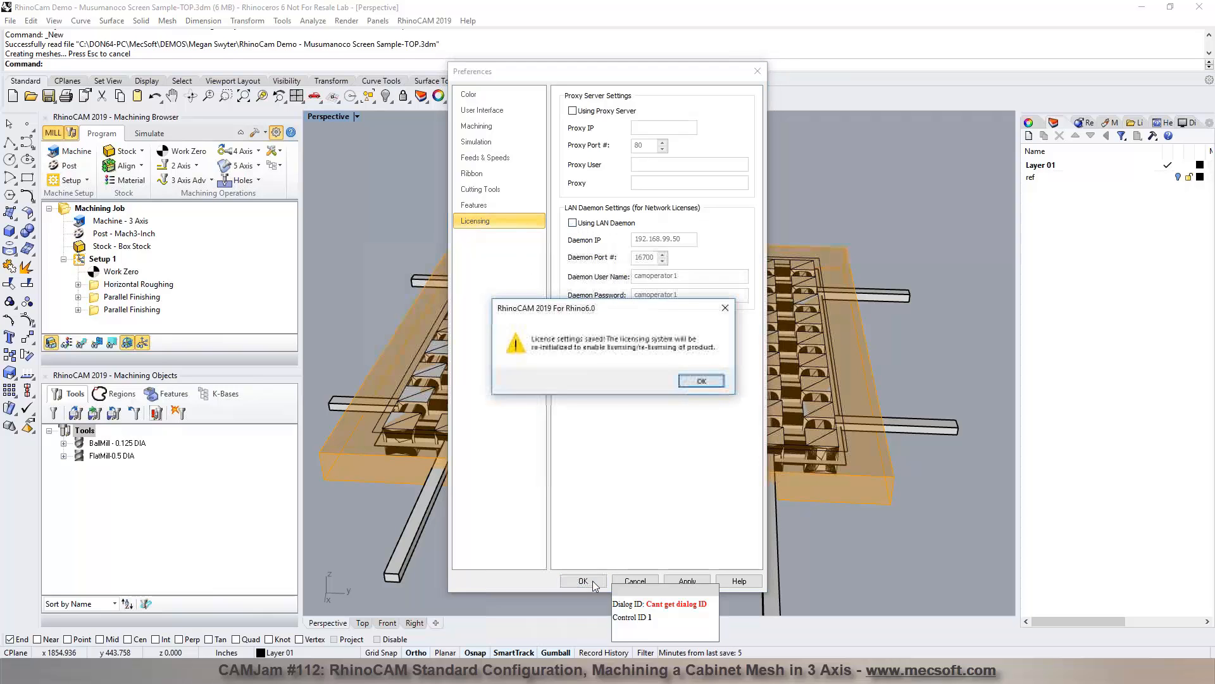
pyautogui.click(701, 381)
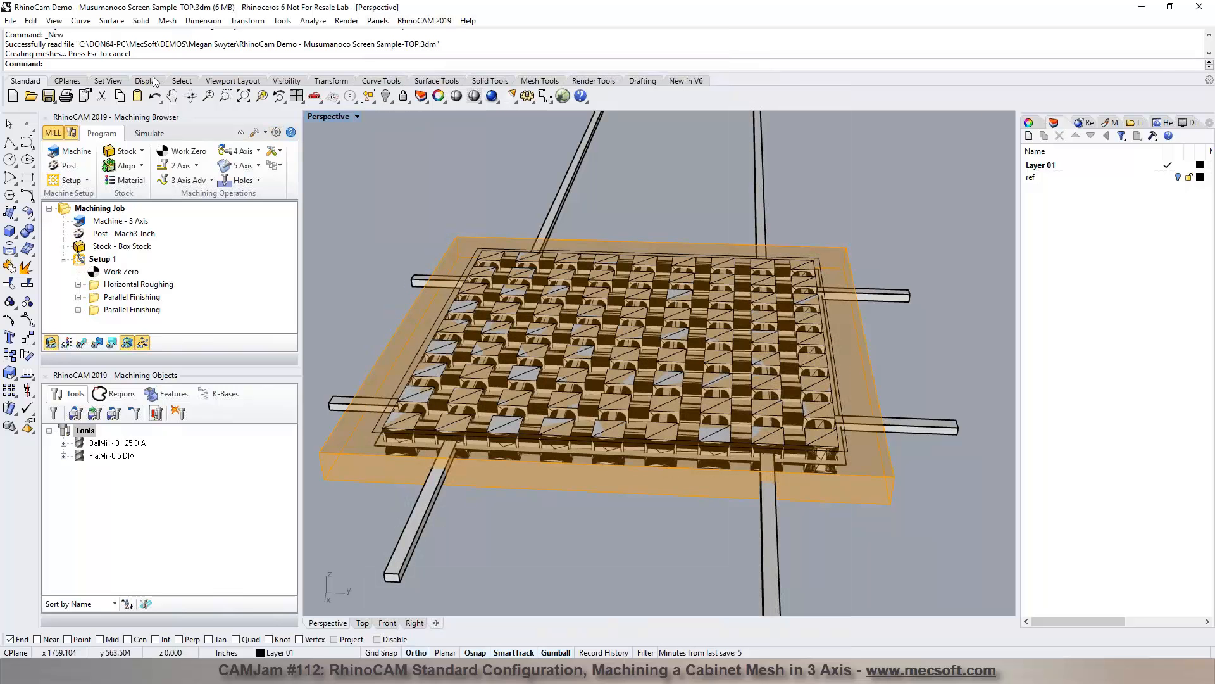
# Step: Exit Rhino, closing the top-side sample file
pyautogui.click(10, 20)
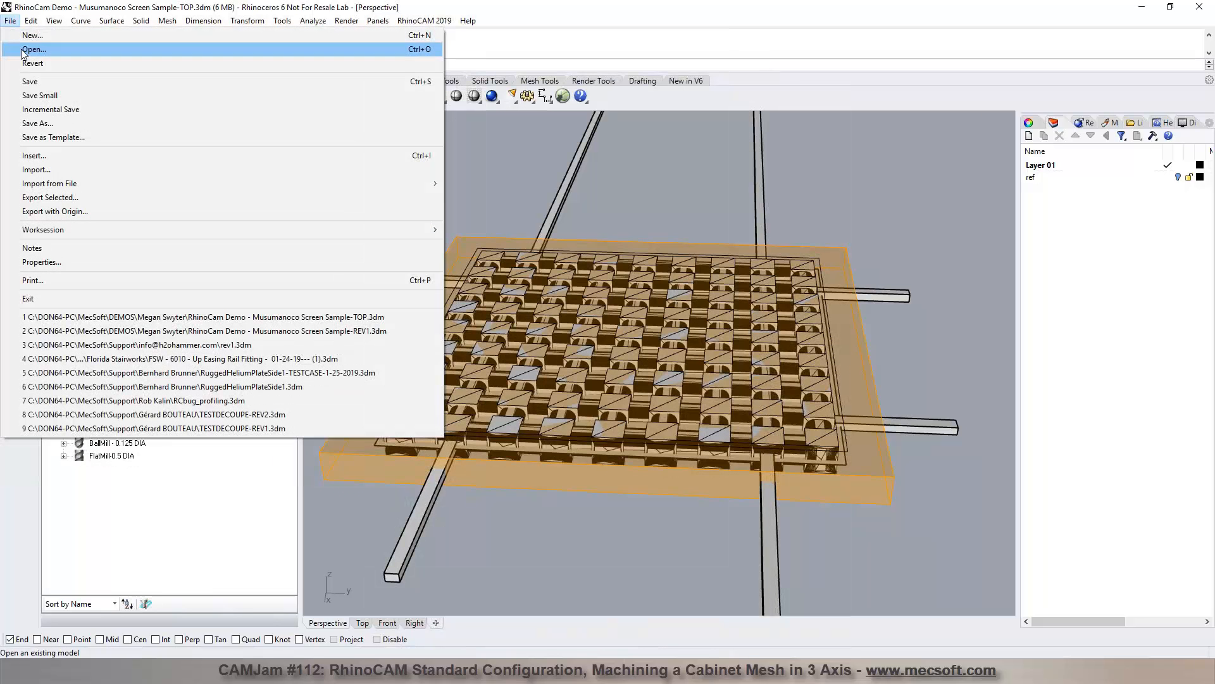
pyautogui.click(575, 181)
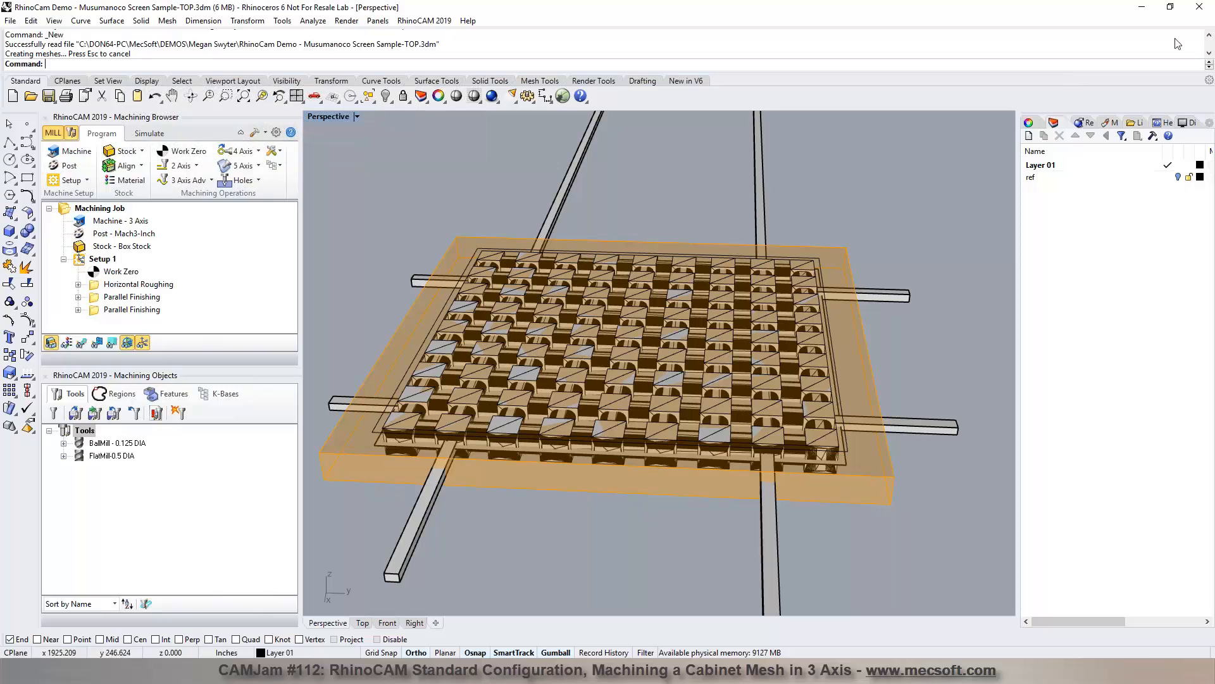
pyautogui.click(1199, 7)
pyautogui.click(595, 380)
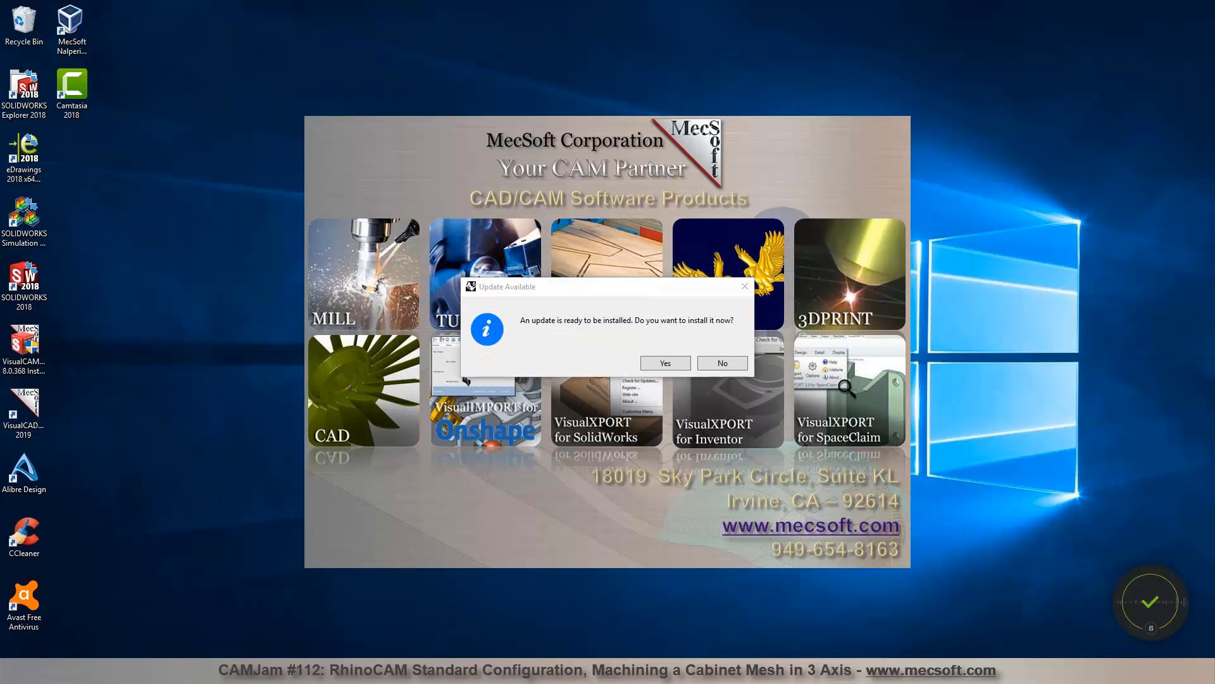
# Step: Start the RhinoCAM MILL demo in the Standard configuration without installing the Rhino update, and close Rhino
pyautogui.click(716, 365)
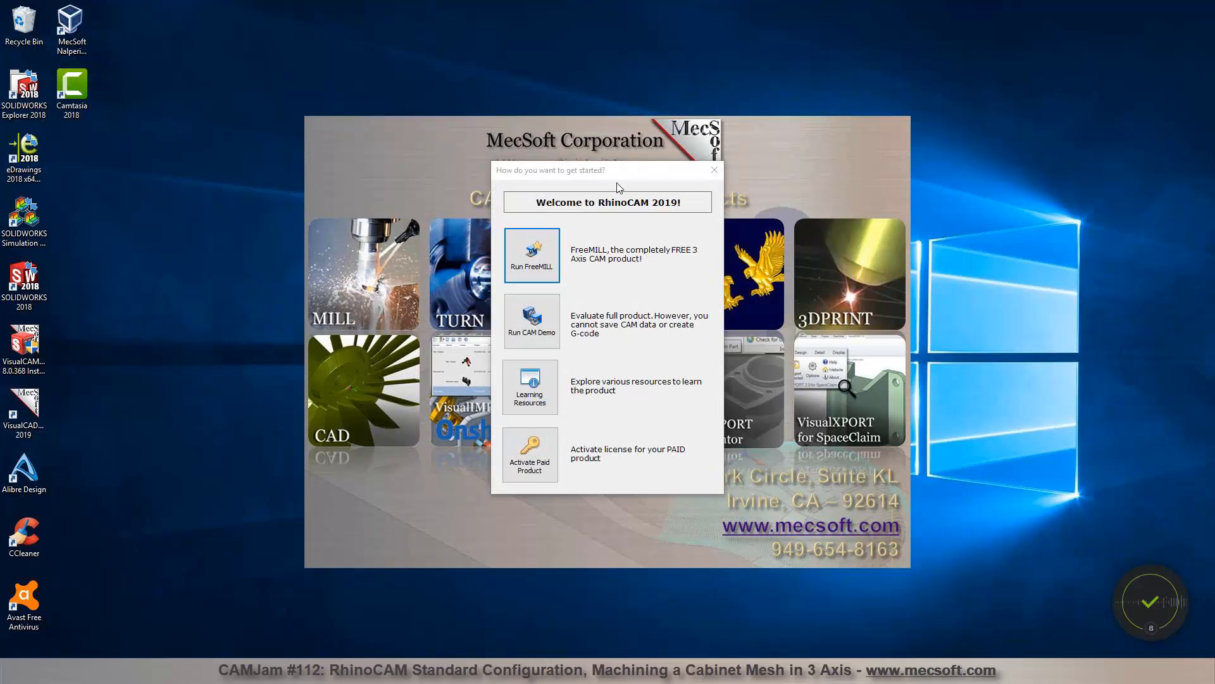
pyautogui.click(529, 324)
pyautogui.click(497, 467)
pyautogui.click(496, 487)
pyautogui.click(501, 446)
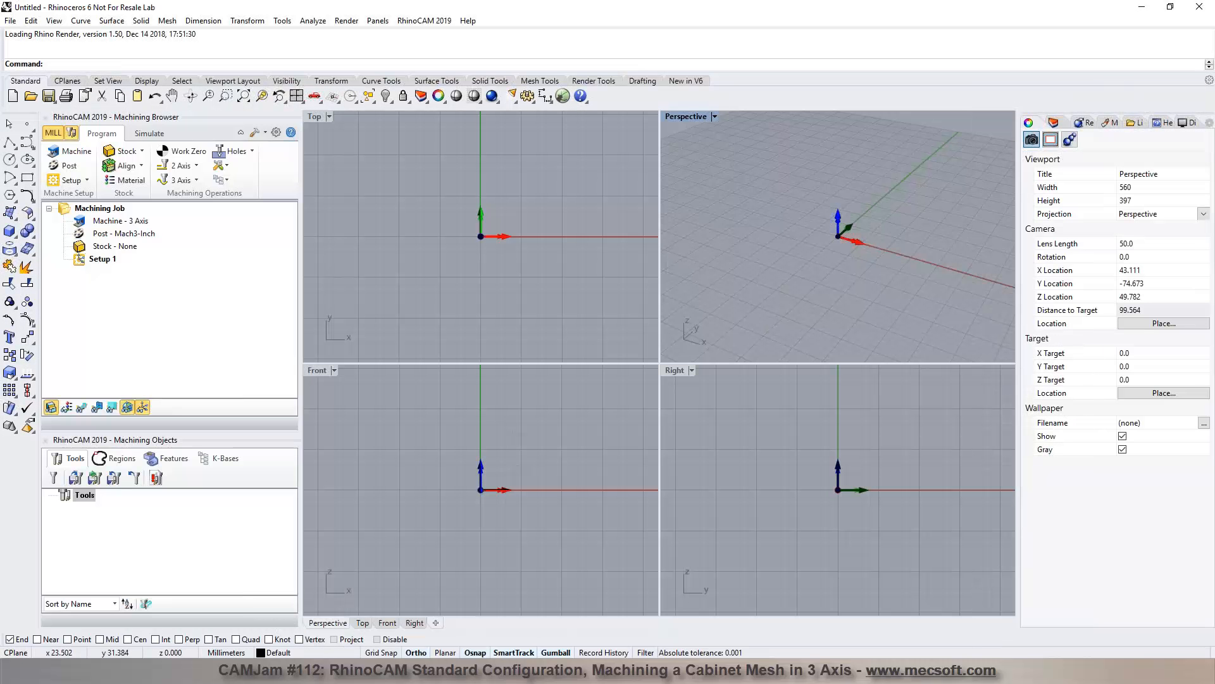
pyautogui.click(1199, 7)
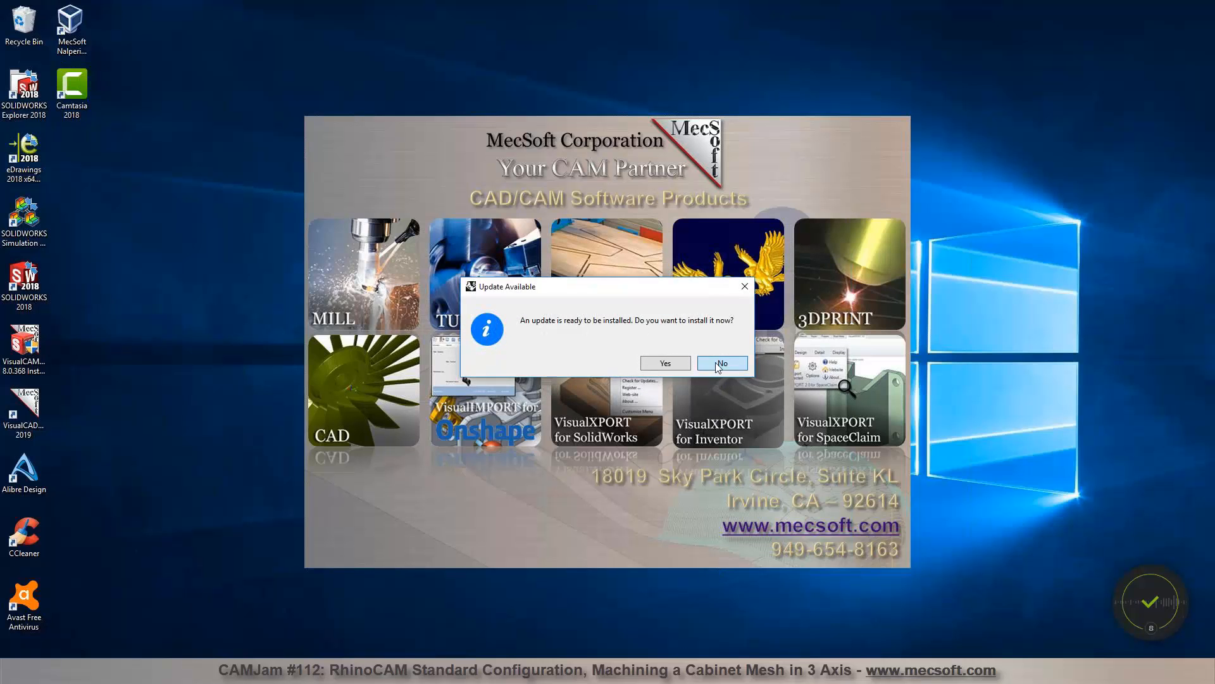
# Step: Restart Rhino, declining the update, and run the RhinoCAM demo's MILL module with the Standard configuration
pyautogui.click(721, 364)
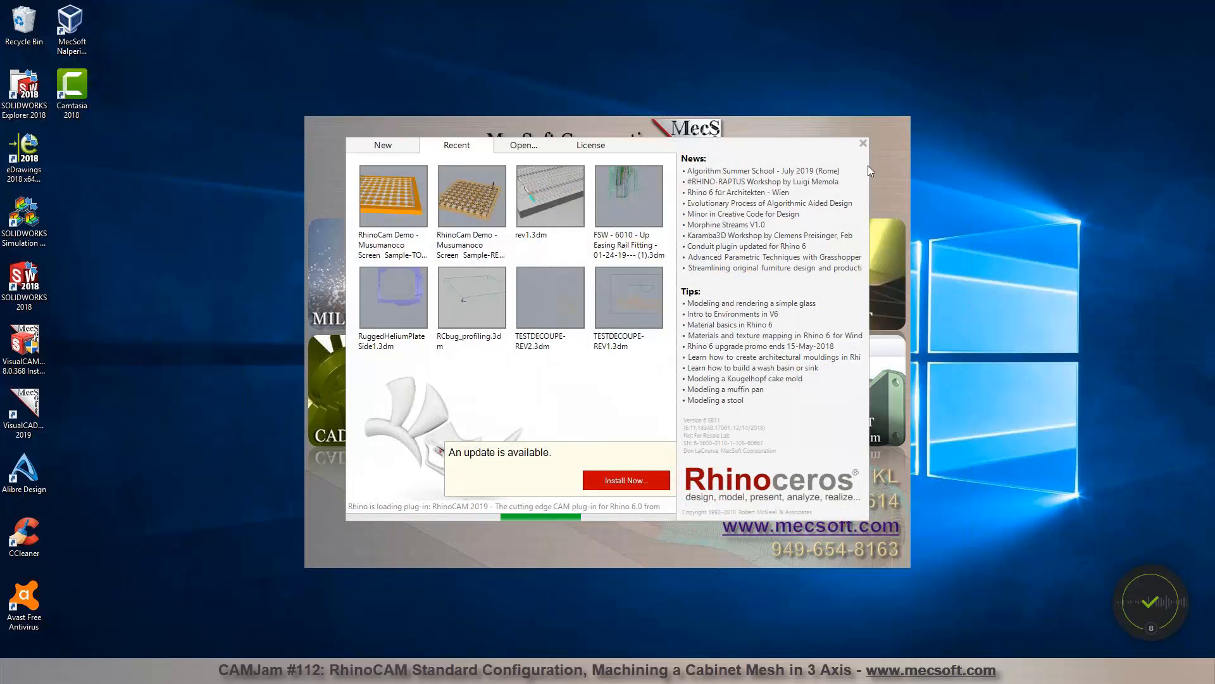
pyautogui.click(863, 143)
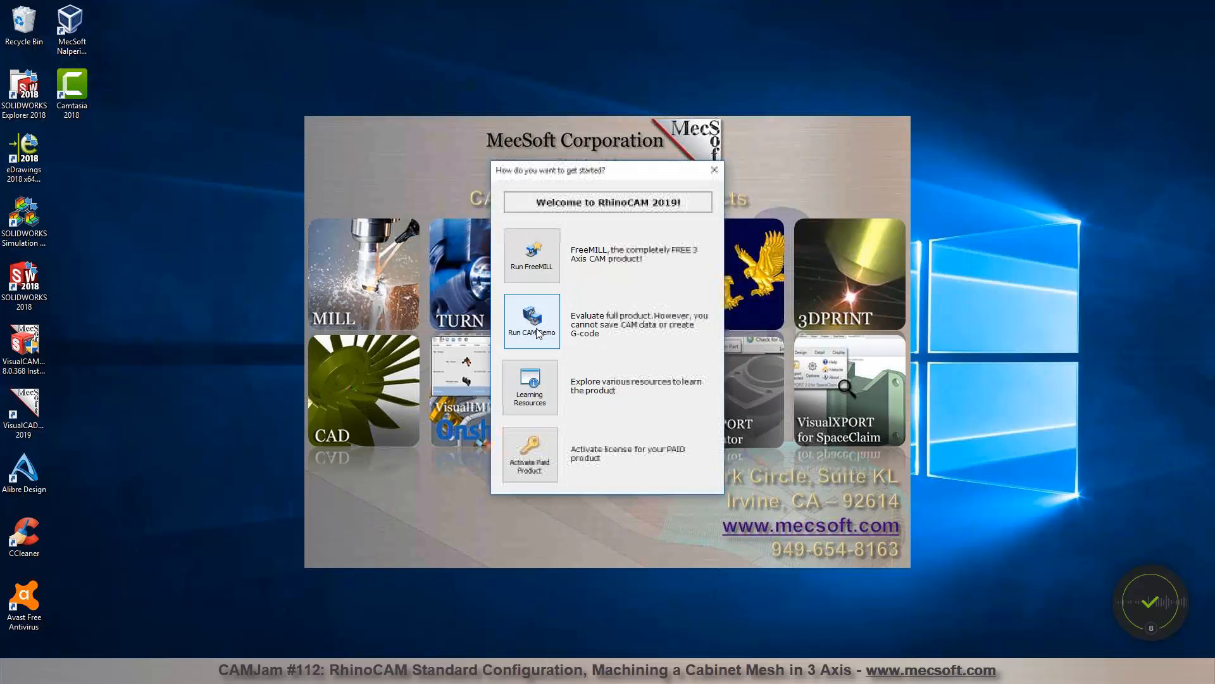
pyautogui.click(537, 333)
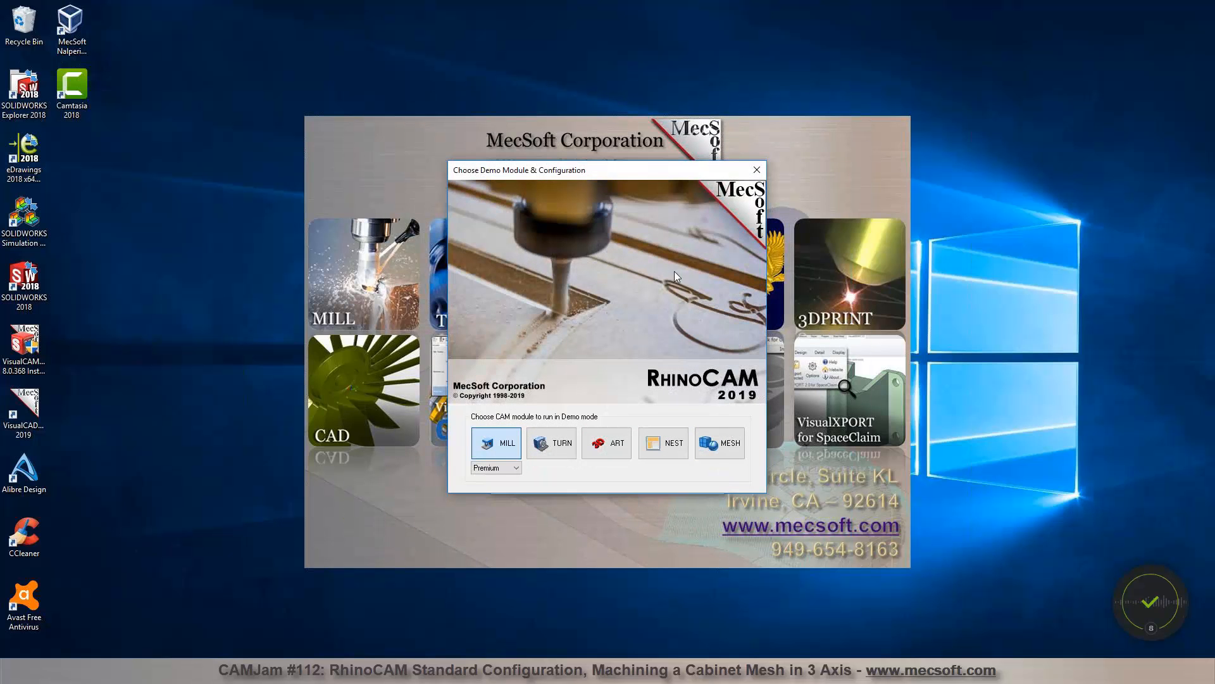
pyautogui.click(506, 468)
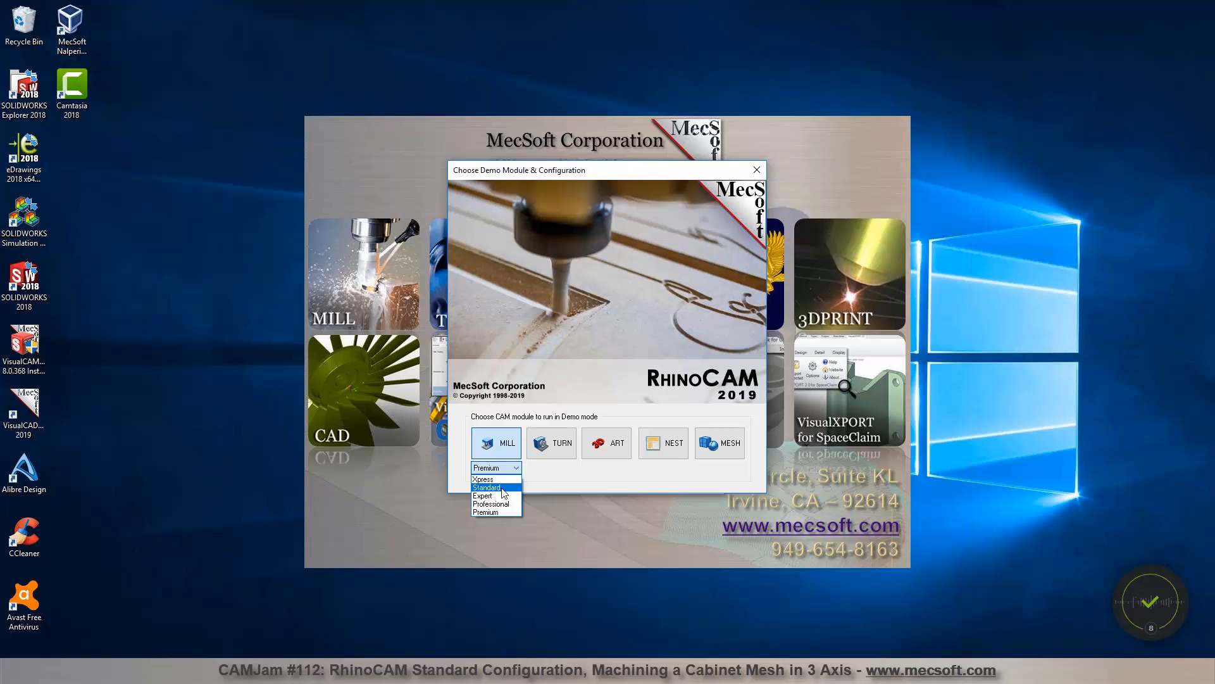
pyautogui.click(500, 488)
pyautogui.click(506, 445)
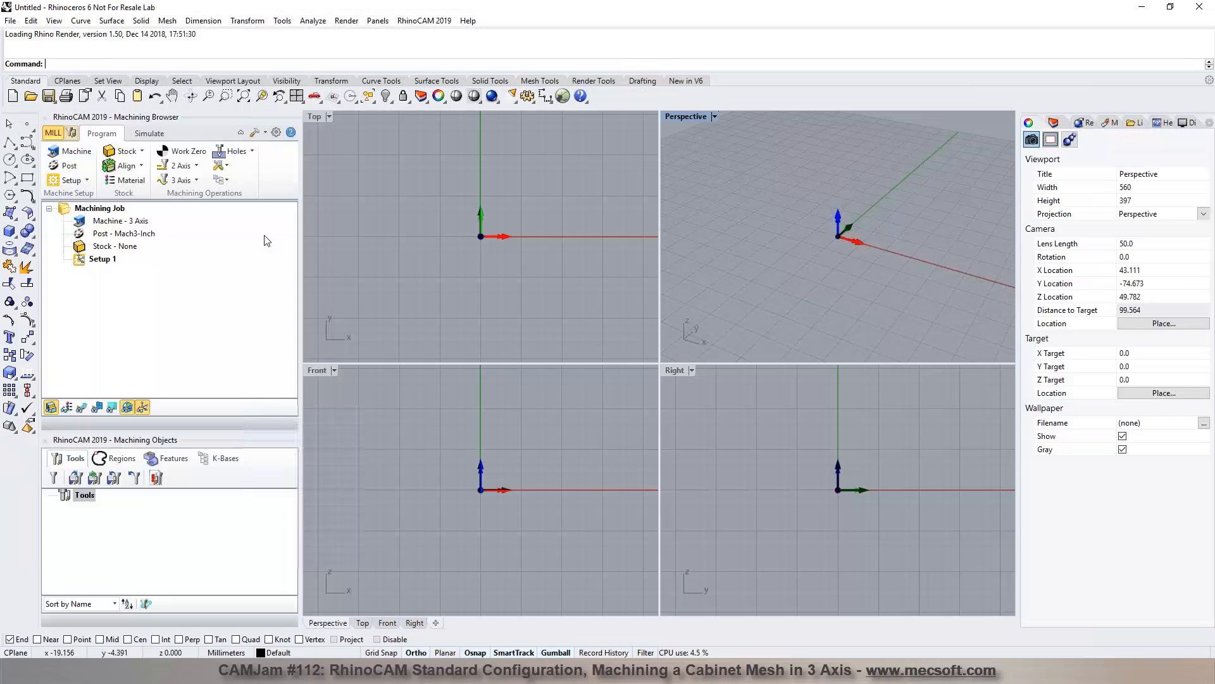
# Step: Examine the 2 Axis and 3 Axis operations offered in the Standard MILL configuration, and its simulation preferences
pyautogui.click(183, 168)
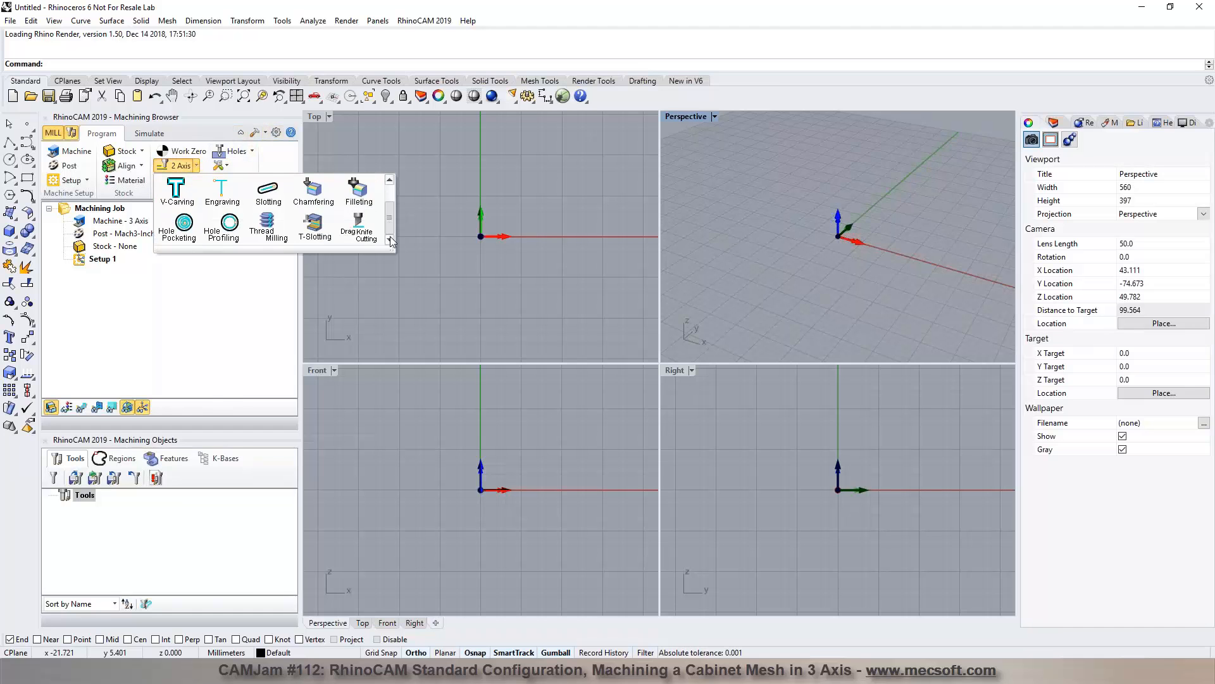
pyautogui.click(179, 180)
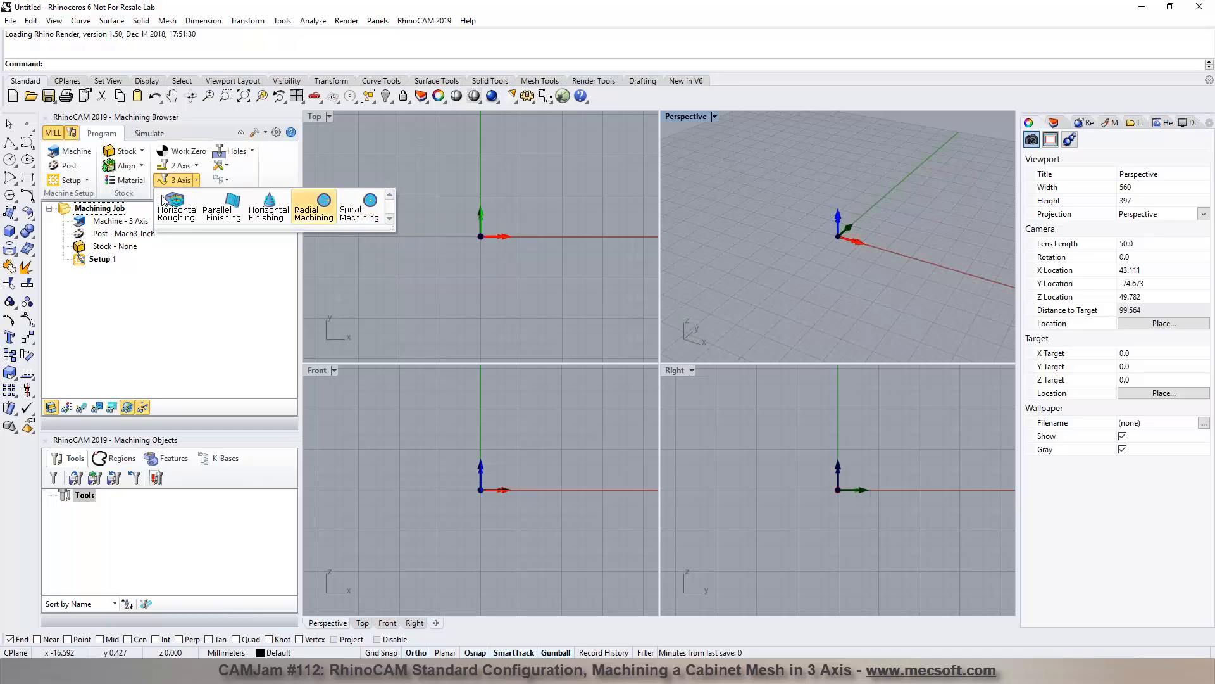
pyautogui.click(146, 134)
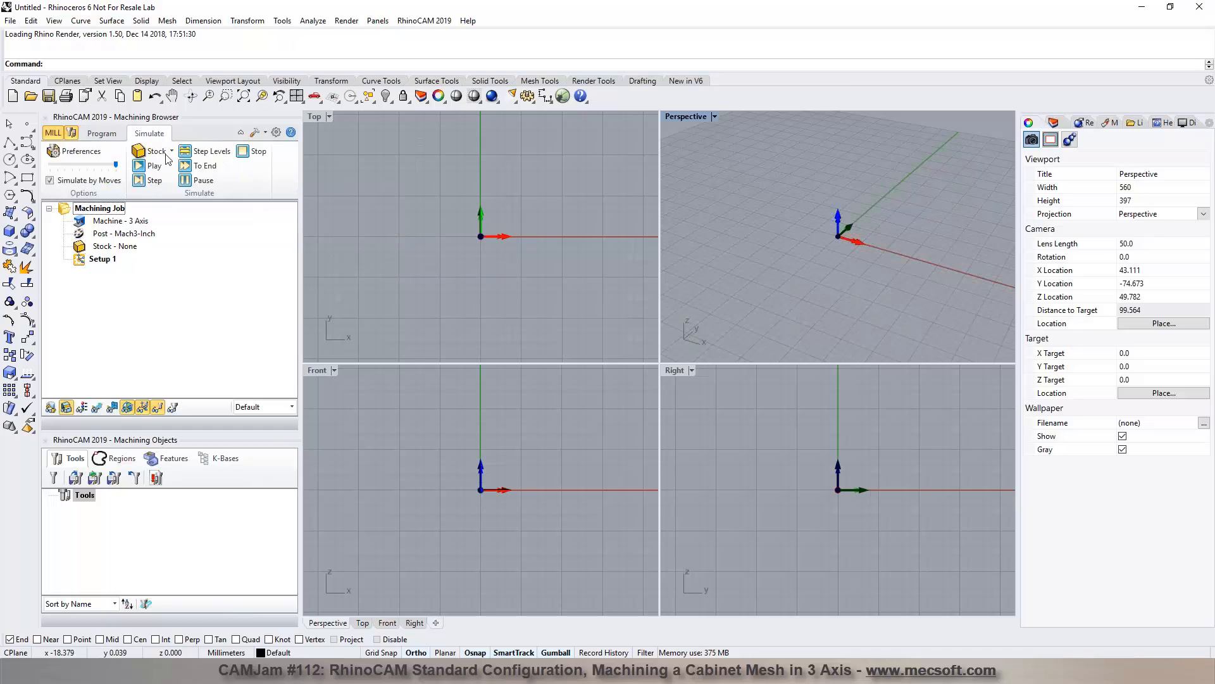
pyautogui.click(73, 151)
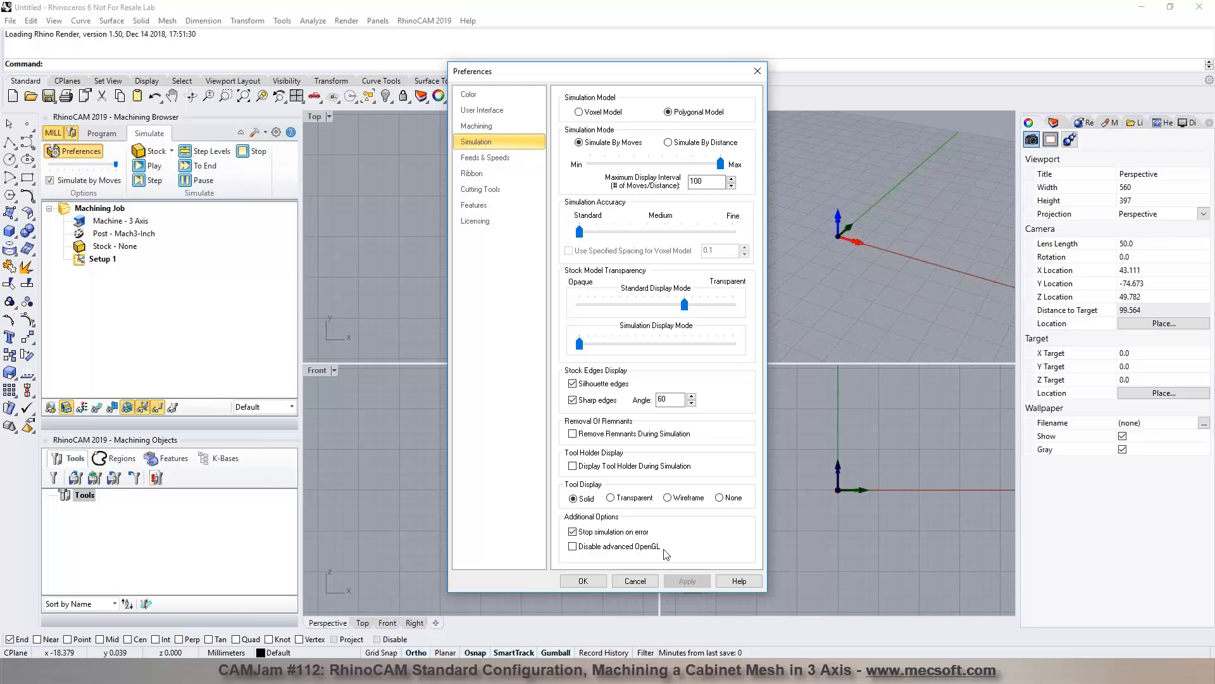
pyautogui.click(640, 582)
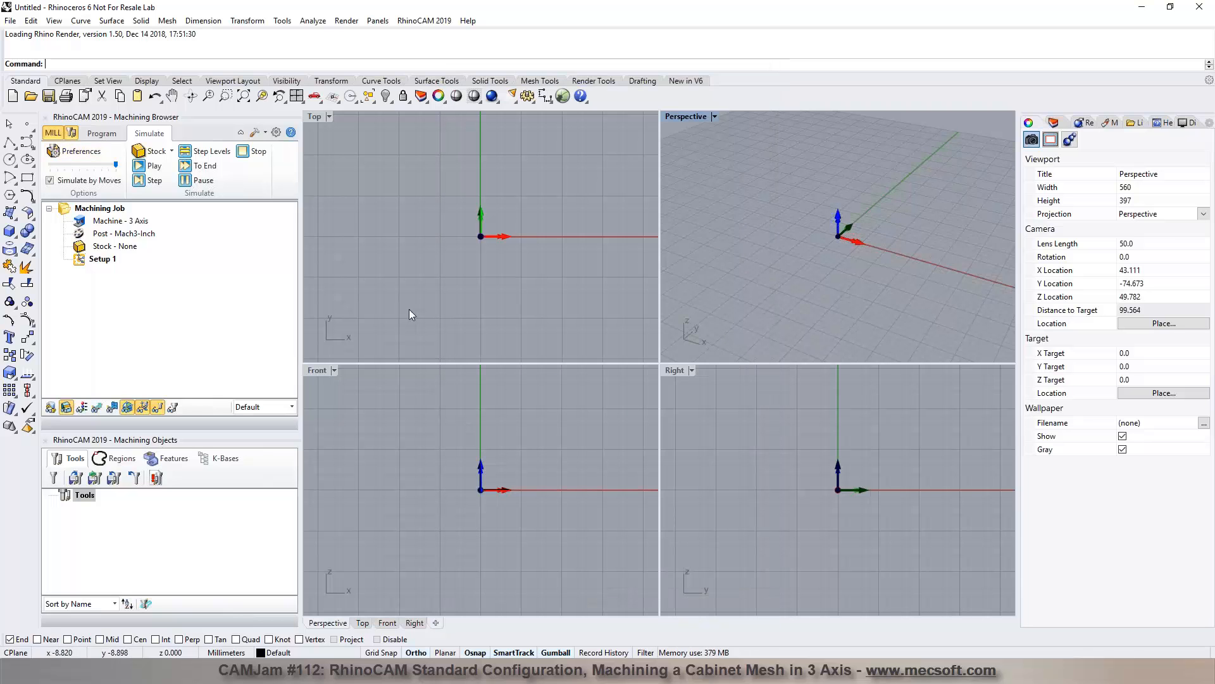